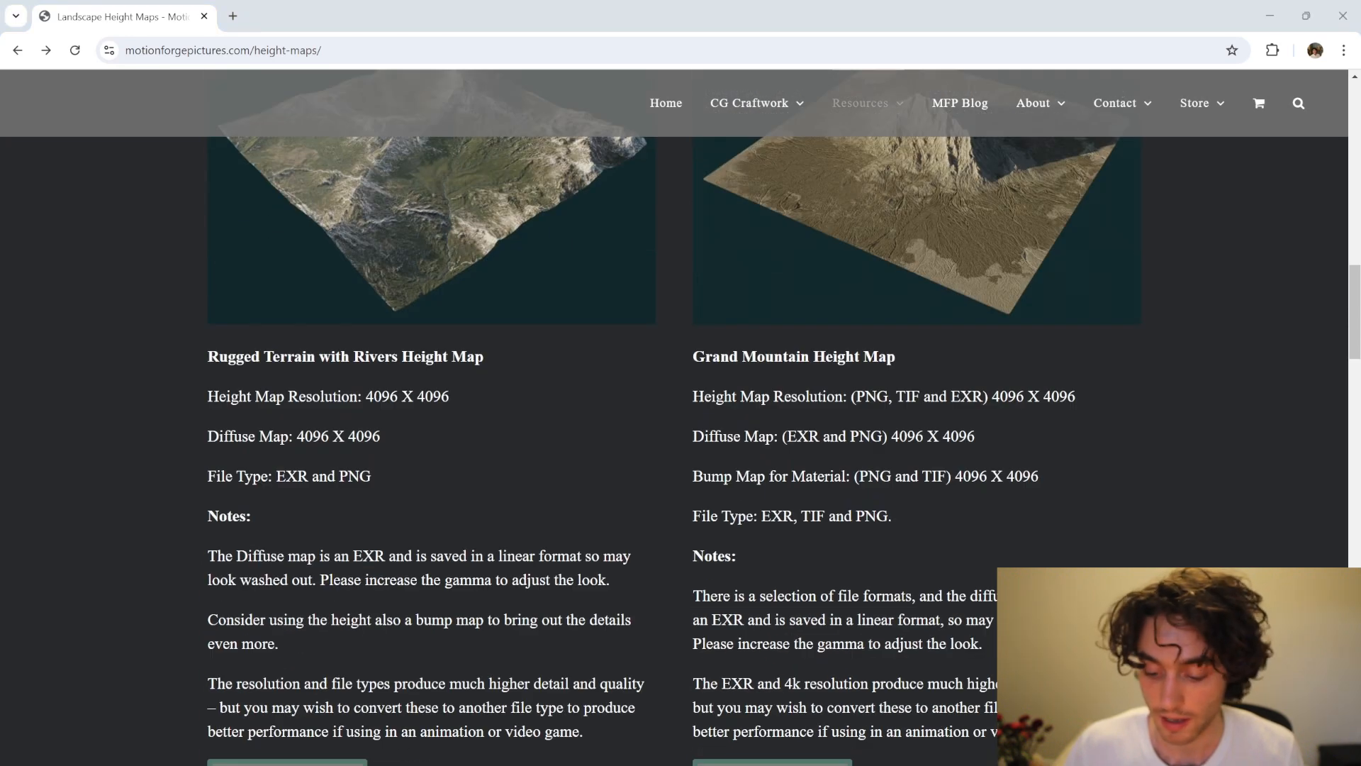
Step: Switch to Unreal Editor, enter Landscape mode and set the new landscape to import from a file
{"action": "key", "text": "alt+Tab"}
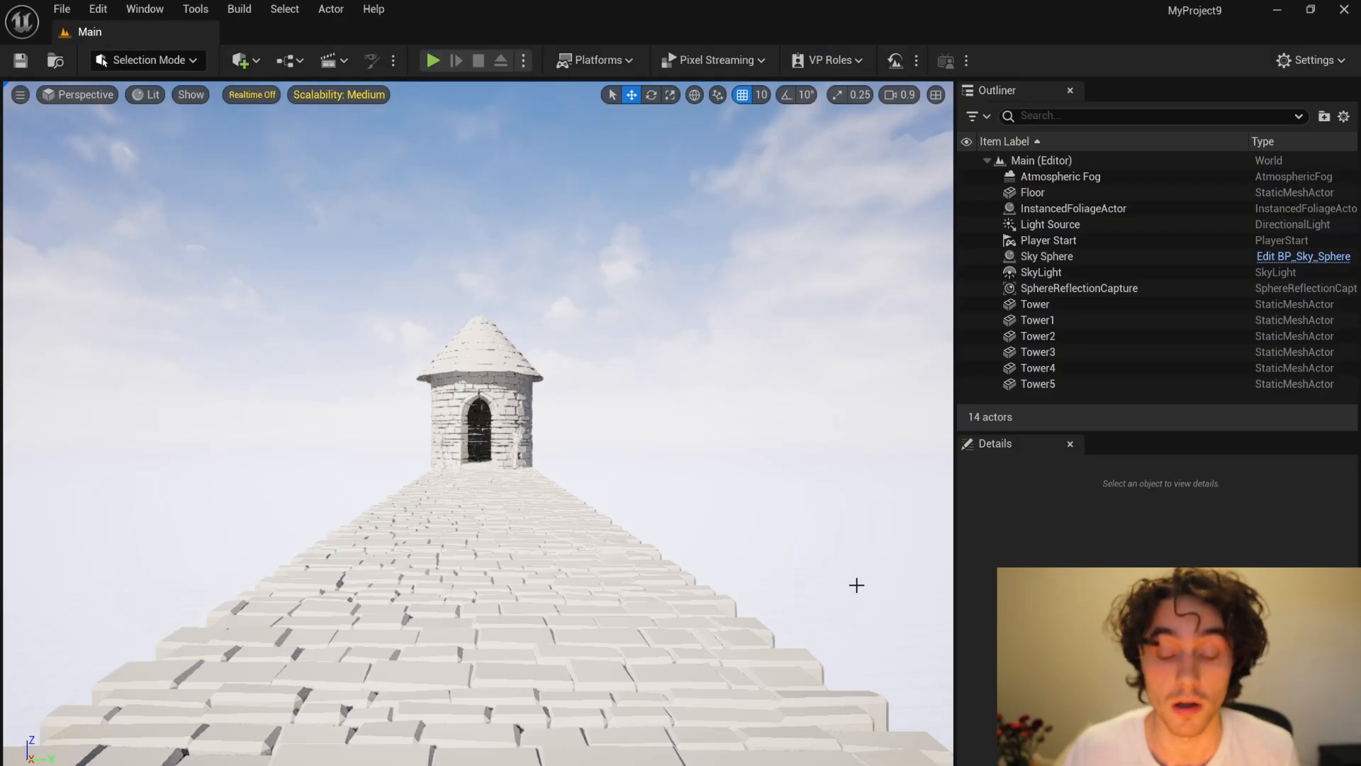
{"action": "left_click", "coordinate": [239, 166]}
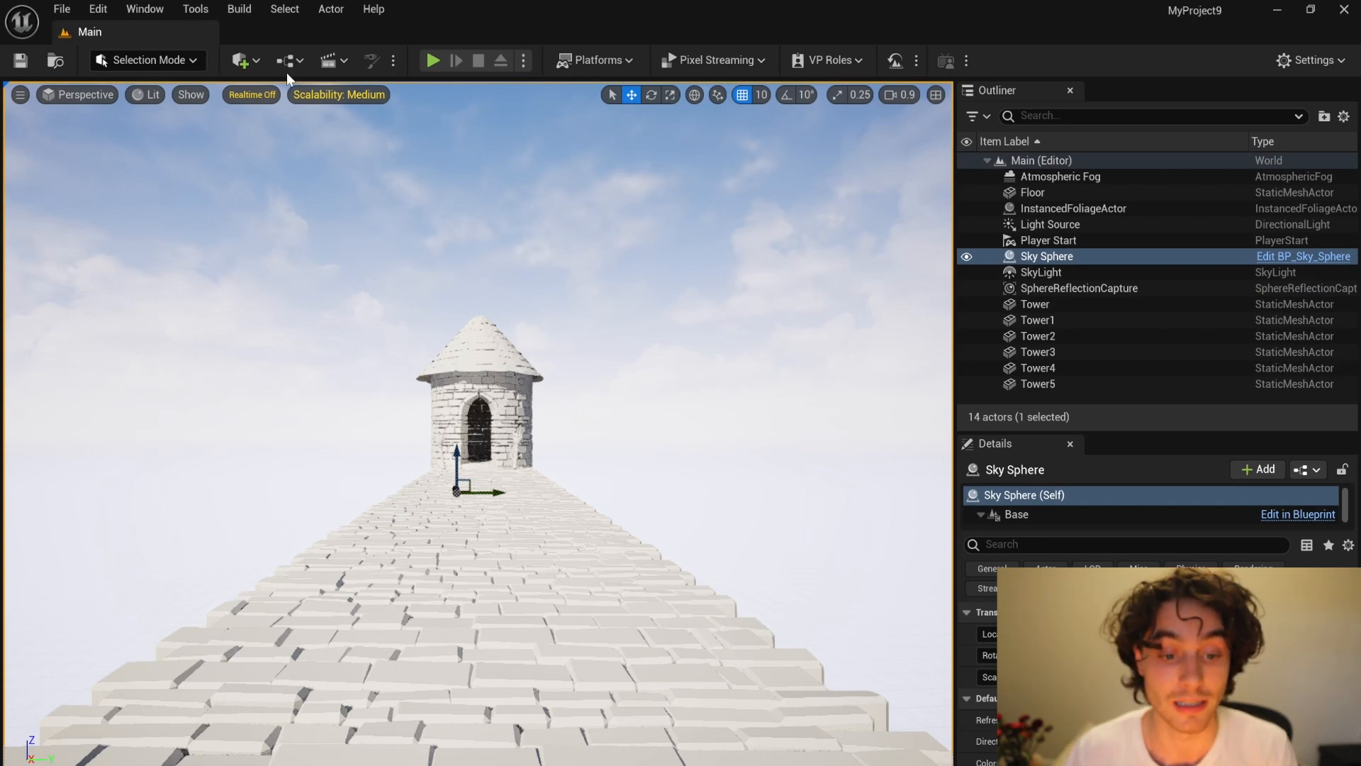
{"action": "left_click", "coordinate": [162, 61]}
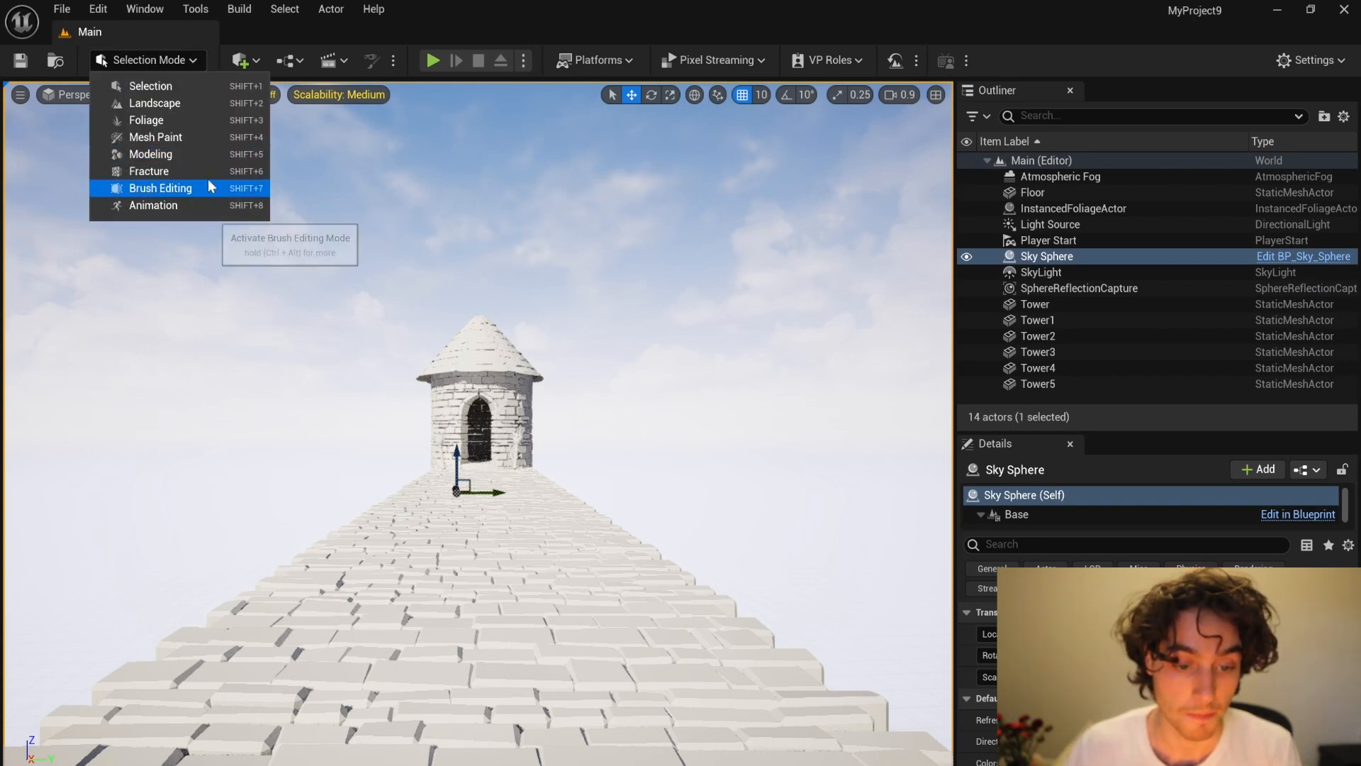
{"action": "left_click", "coordinate": [188, 104]}
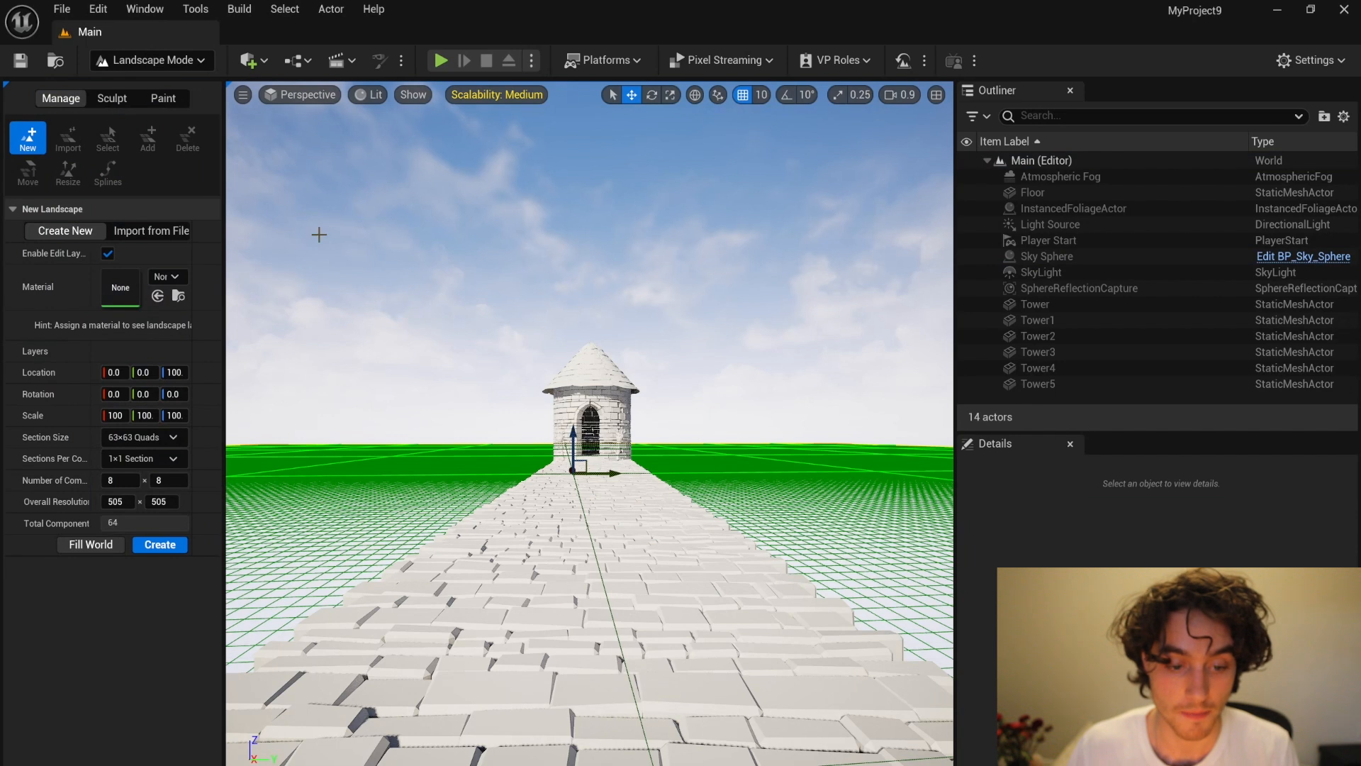
{"action": "left_click", "coordinate": [133, 232]}
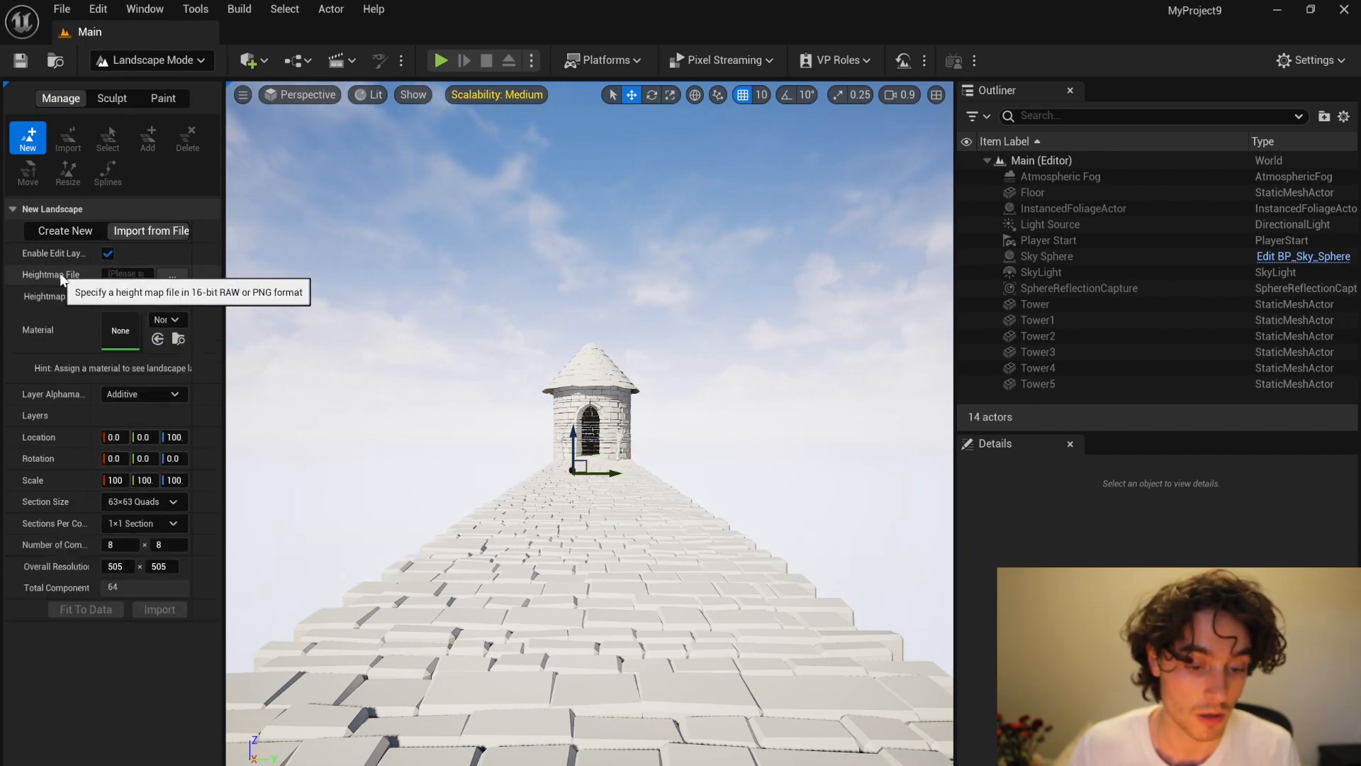
Step: Load Height Map PNG from the Grand Mountain Height Map Shared download folder as the heightmap file
{"action": "left_click", "coordinate": [173, 274]}
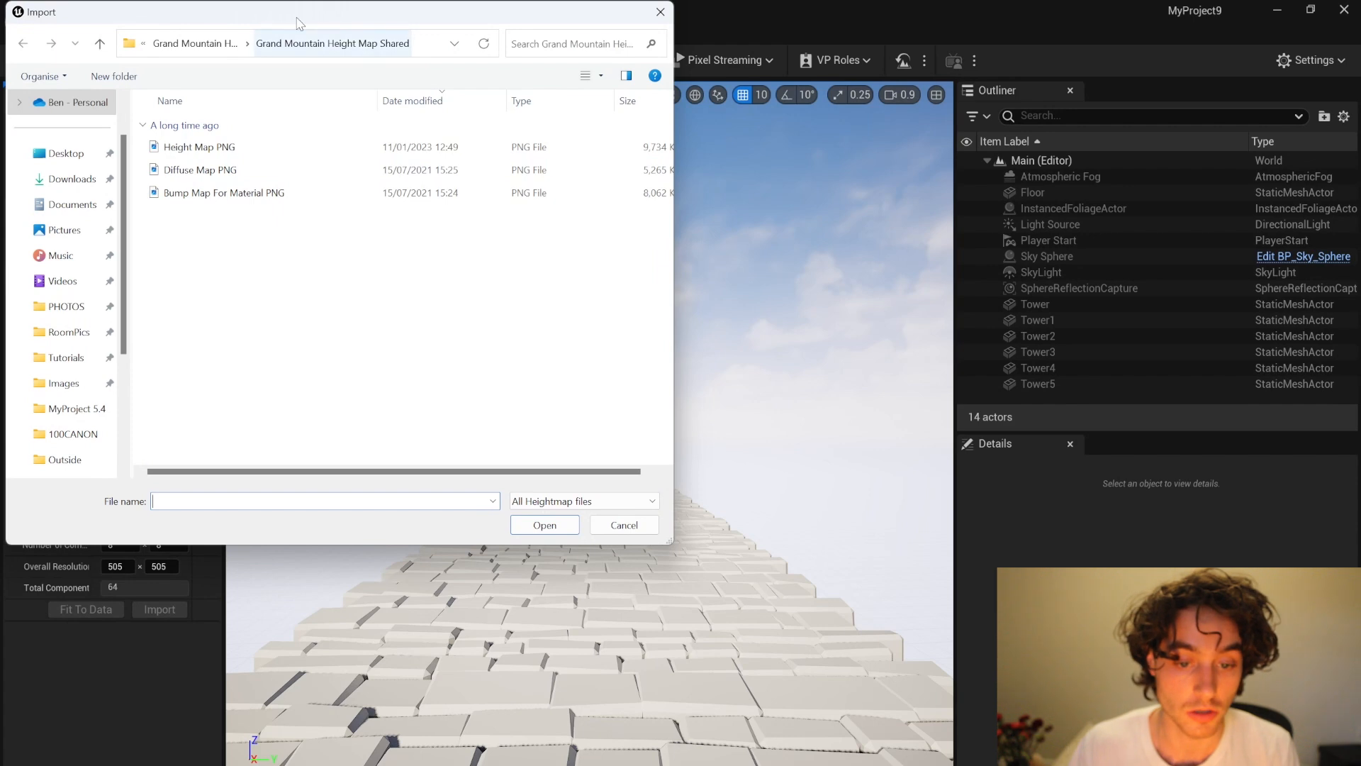
{"action": "left_click", "coordinate": [195, 43]}
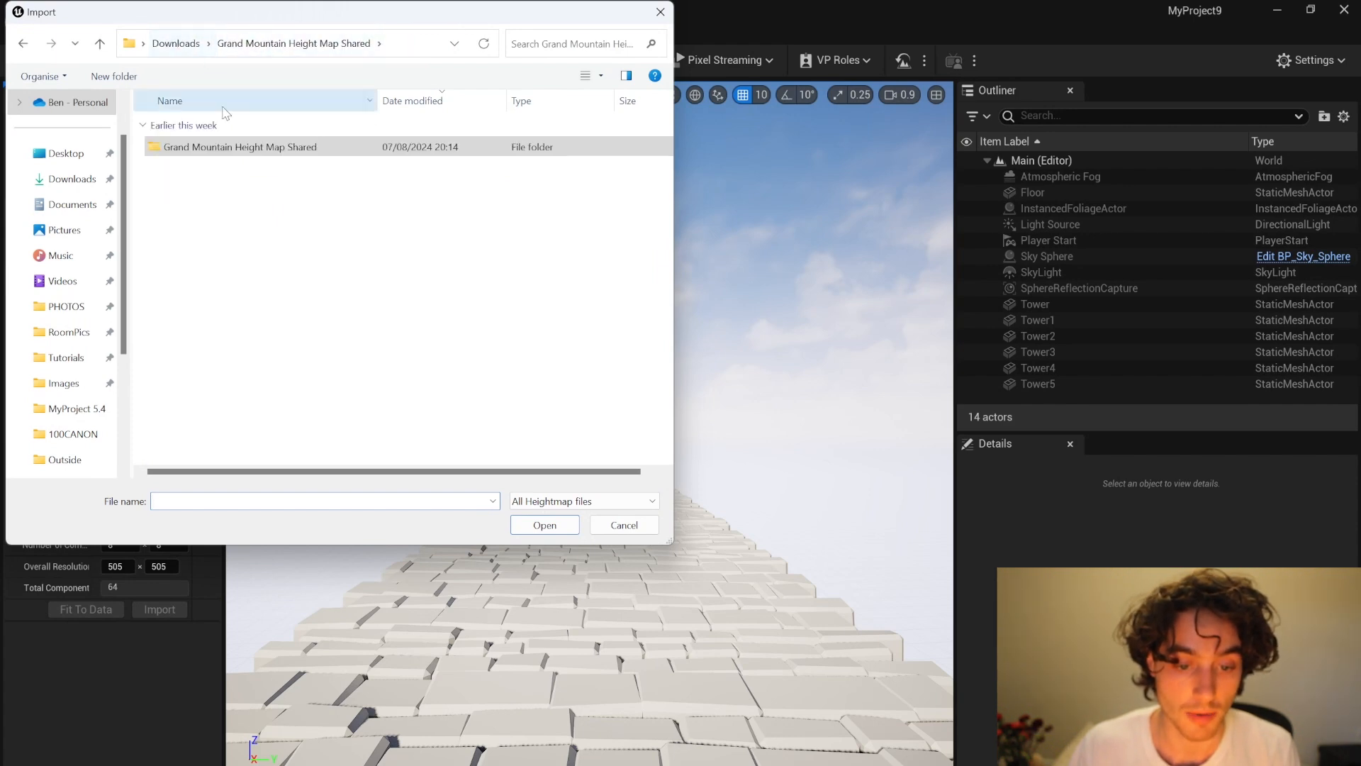
{"action": "double_click", "coordinate": [243, 148]}
{"action": "left_click", "coordinate": [251, 148]}
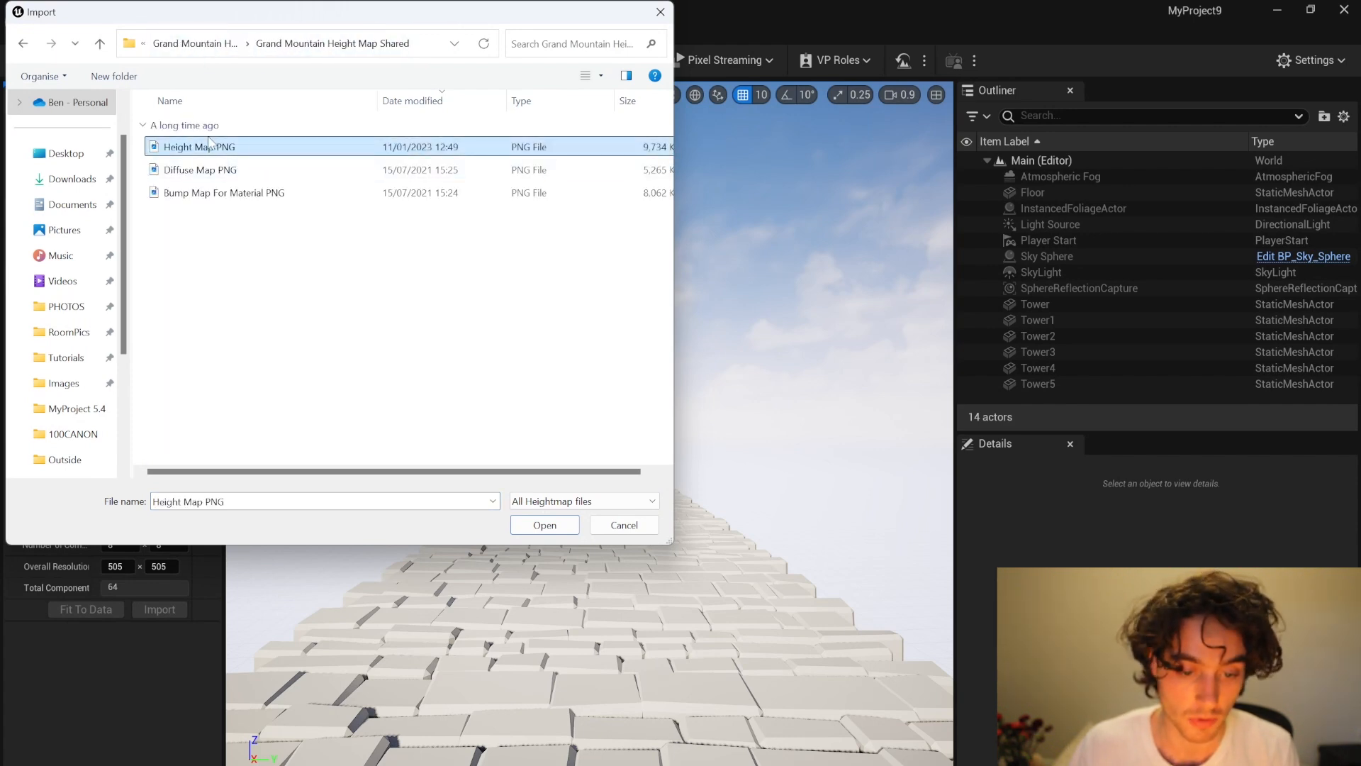
{"action": "left_click", "coordinate": [552, 531]}
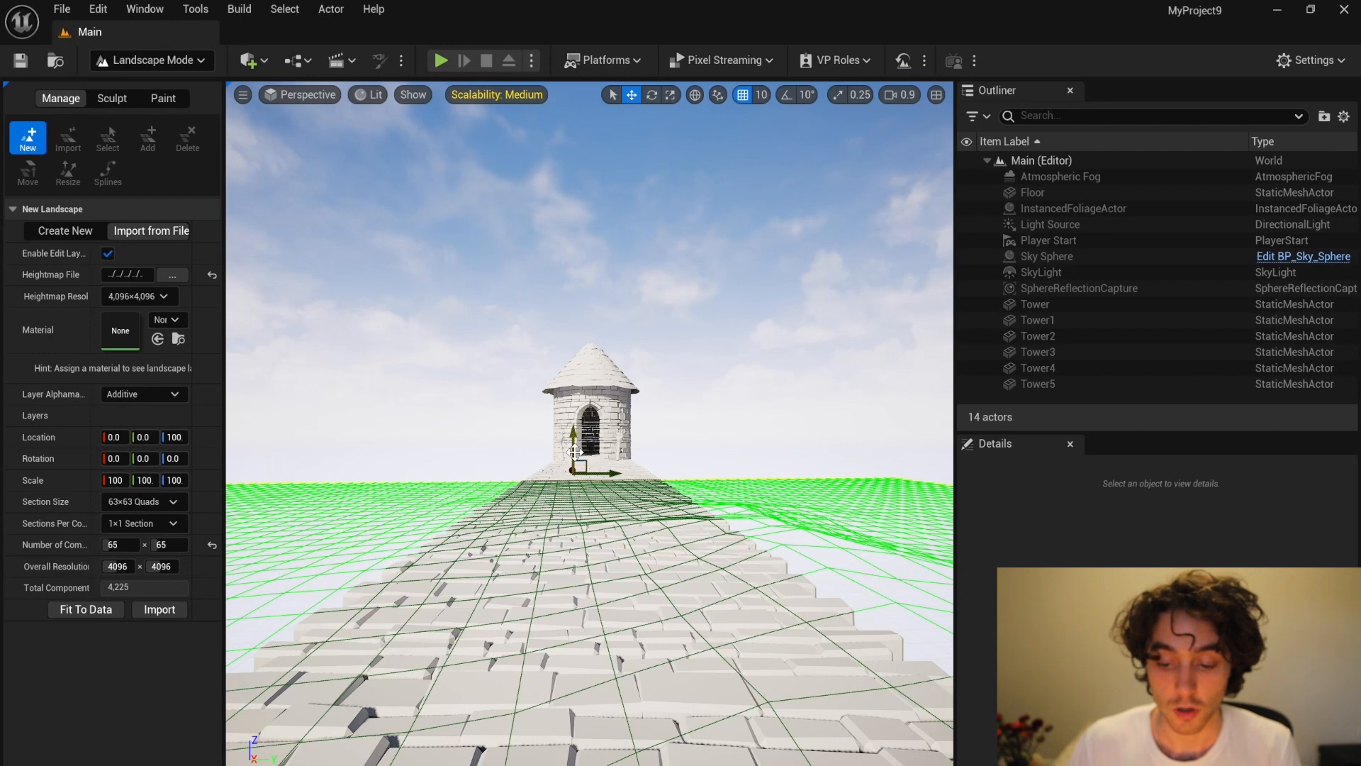
Step: Raise the landscape preview along Z so its terrain meets the stone walkway and tower
{"action": "key", "text": "s"}
{"action": "right_click_drag", "start_coordinate": [573, 451], "coordinate": [255, 532]}
{"action": "right_click_drag", "start_coordinate": [641, 418], "coordinate": [599, 346]}
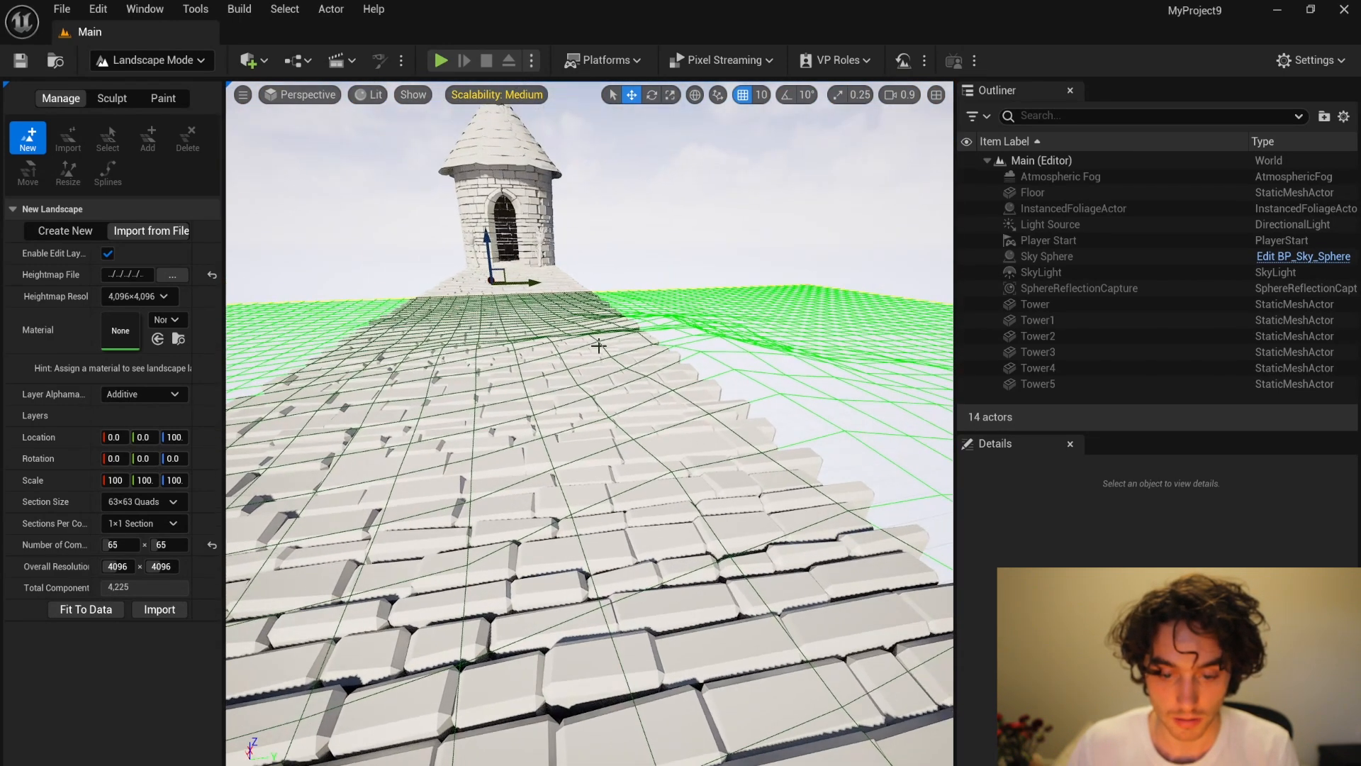
{"action": "left_click_drag", "start_coordinate": [482, 243], "coordinate": [467, 102]}
{"action": "right_click_drag", "start_coordinate": [506, 233], "coordinate": [552, 145]}
{"action": "left_click_drag", "start_coordinate": [384, 300], "coordinate": [382, 80]}
{"action": "key", "text": "s"}
{"action": "right_click_drag", "start_coordinate": [450, 190], "coordinate": [439, 187]}
{"action": "key", "text": "s"}
{"action": "left_click_drag", "start_coordinate": [177, 441], "coordinate": [213, 441]}
{"action": "key", "text": "q"}
{"action": "right_click_drag", "start_coordinate": [689, 386], "coordinate": [678, 368]}
{"action": "key", "text": "e"}
{"action": "scroll", "coordinate": [677, 368], "scroll_direction": "down", "scroll_amount": 5}
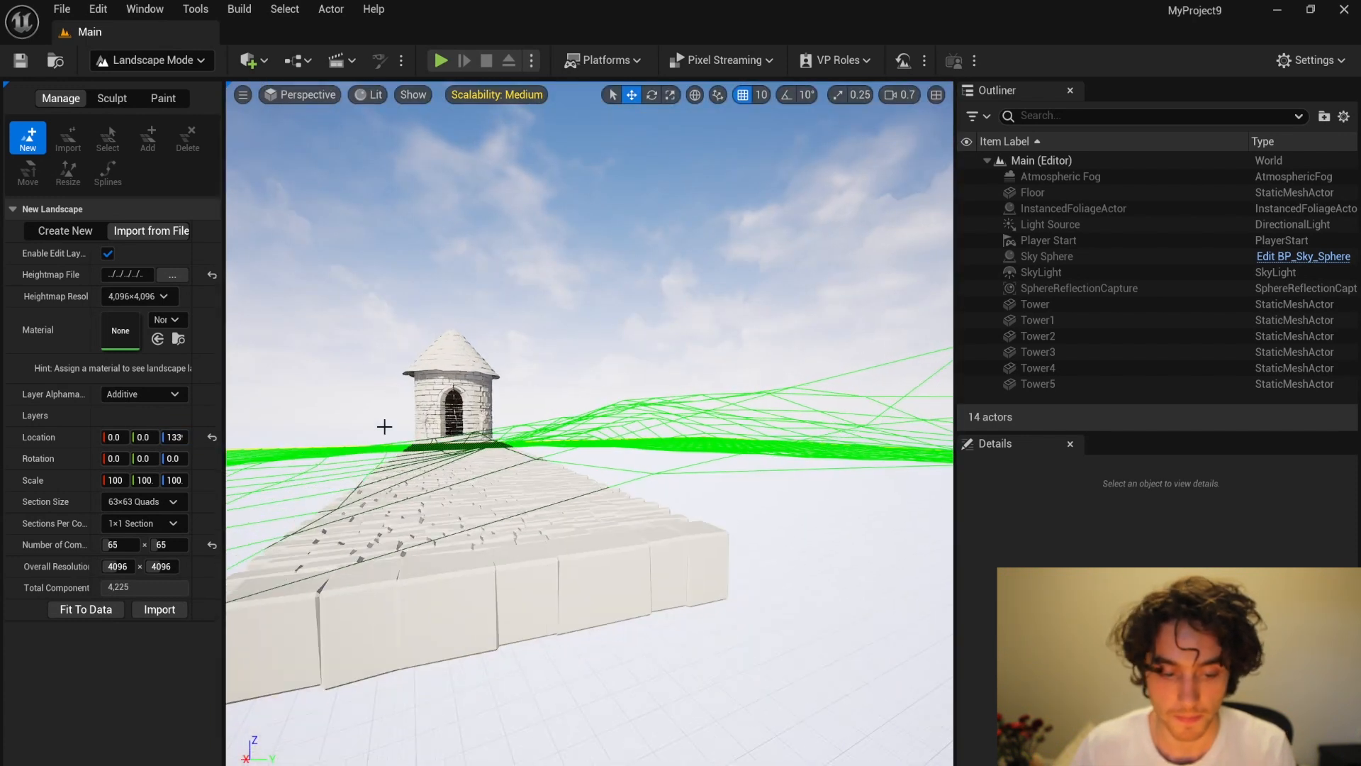
Step: Import the heightmap landscape and return to Selection mode
{"action": "left_click", "coordinate": [163, 611]}
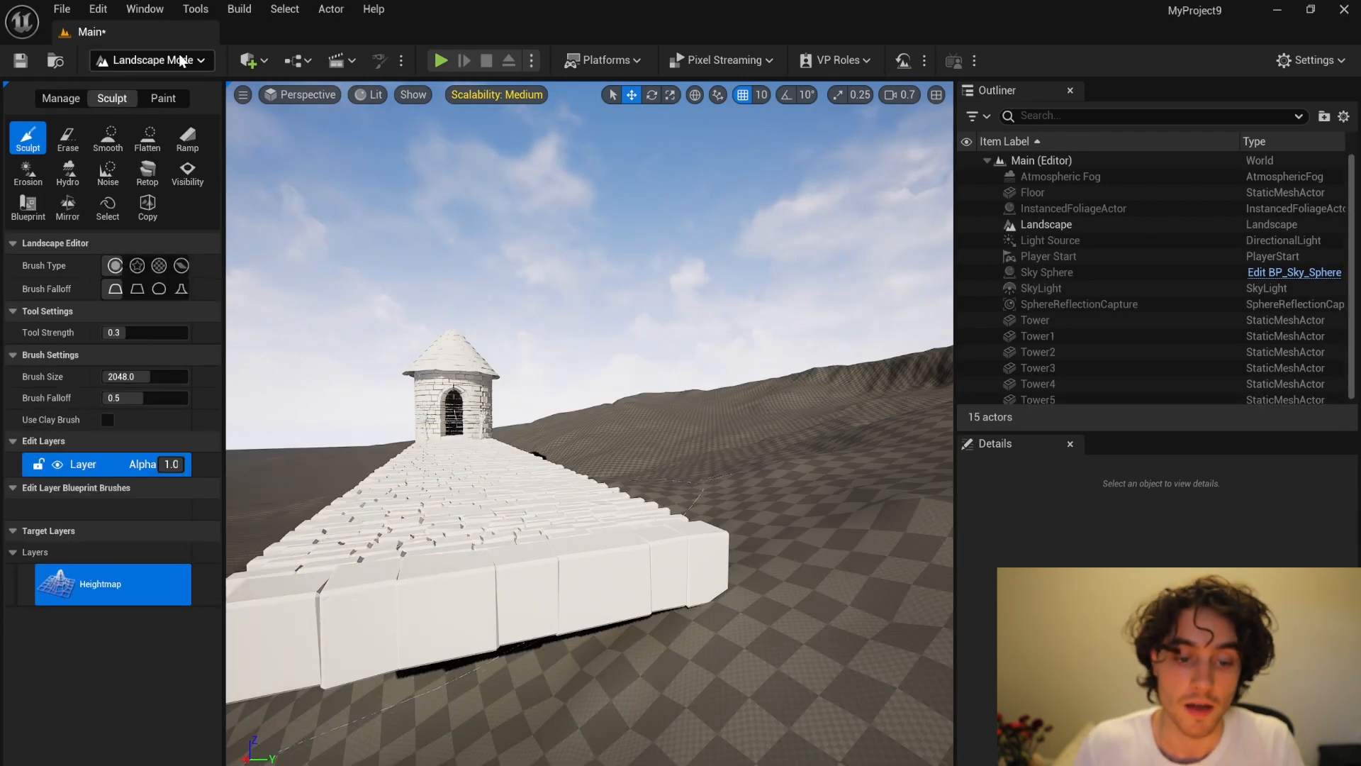
{"action": "left_click", "coordinate": [181, 59]}
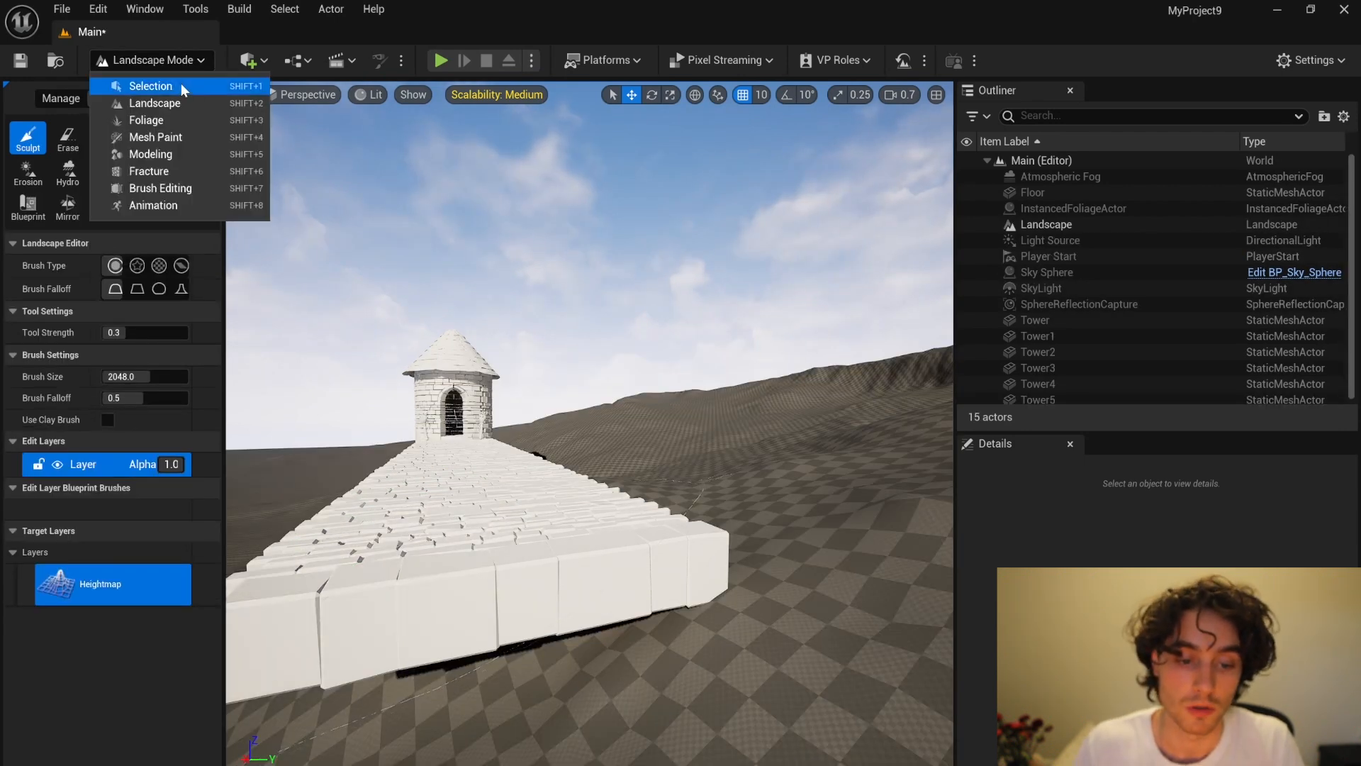
{"action": "left_click", "coordinate": [181, 85]}
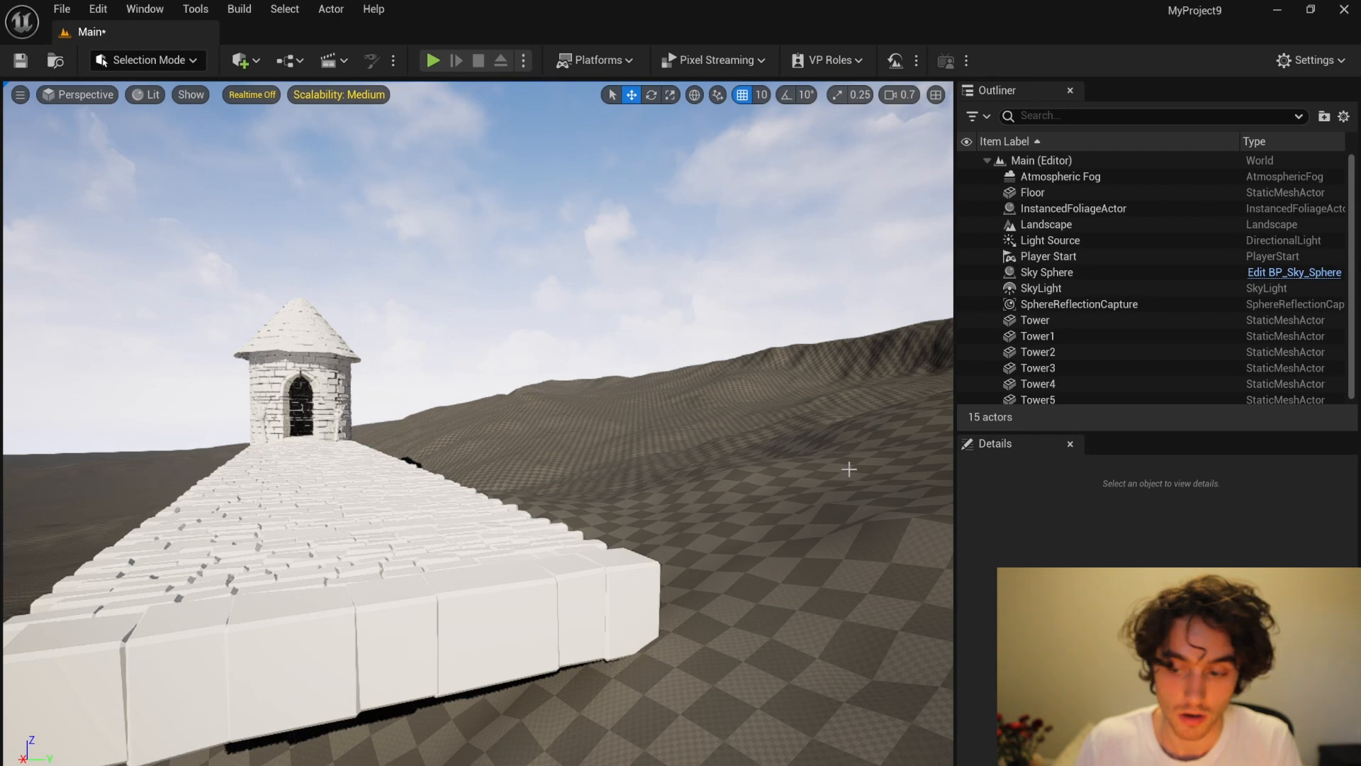
Step: Select Tower through Tower5 together, then rotate and move them to sit on the landscape slope
{"action": "left_click", "coordinate": [1040, 320]}
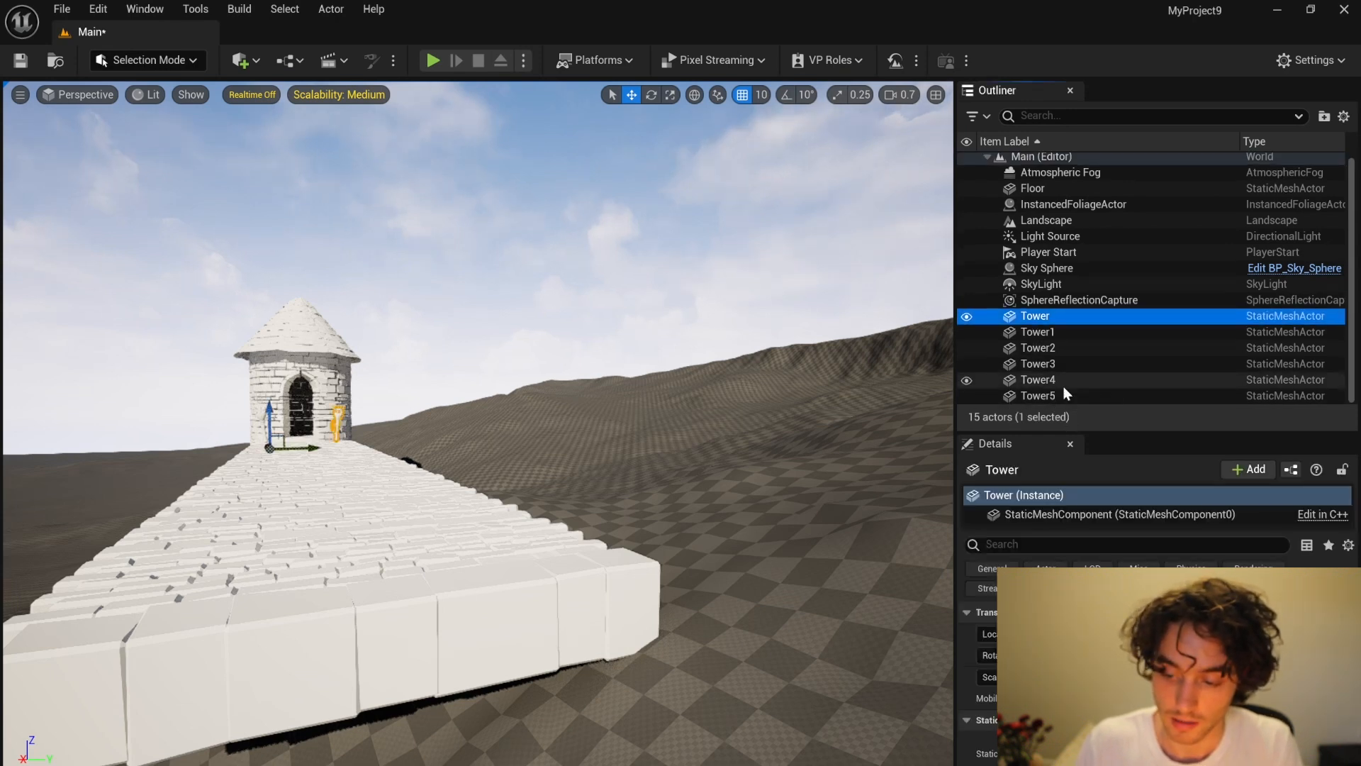
{"action": "left_click", "coordinate": [1038, 395], "text": "shift"}
{"action": "key", "text": "e"}
{"action": "left_click_drag", "start_coordinate": [256, 452], "coordinate": [538, 460]}
{"action": "key", "text": "w"}
{"action": "key", "text": "e"}
{"action": "left_click_drag", "start_coordinate": [495, 418], "coordinate": [531, 428]}
{"action": "key", "text": "w"}
{"action": "key", "text": "e"}
{"action": "key", "text": "w"}
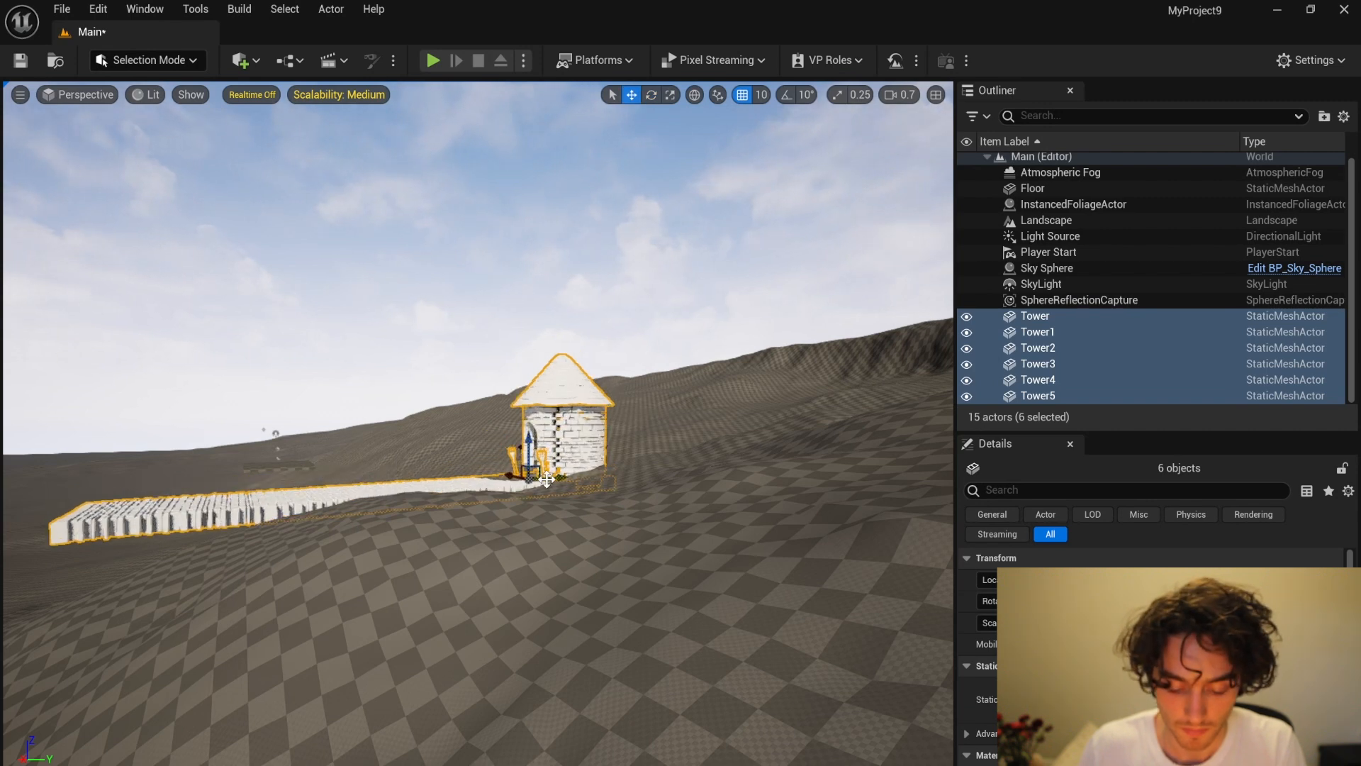
{"action": "left_click_drag", "start_coordinate": [547, 480], "coordinate": [591, 472]}
{"action": "right_click_drag", "start_coordinate": [591, 472], "coordinate": [635, 470]}
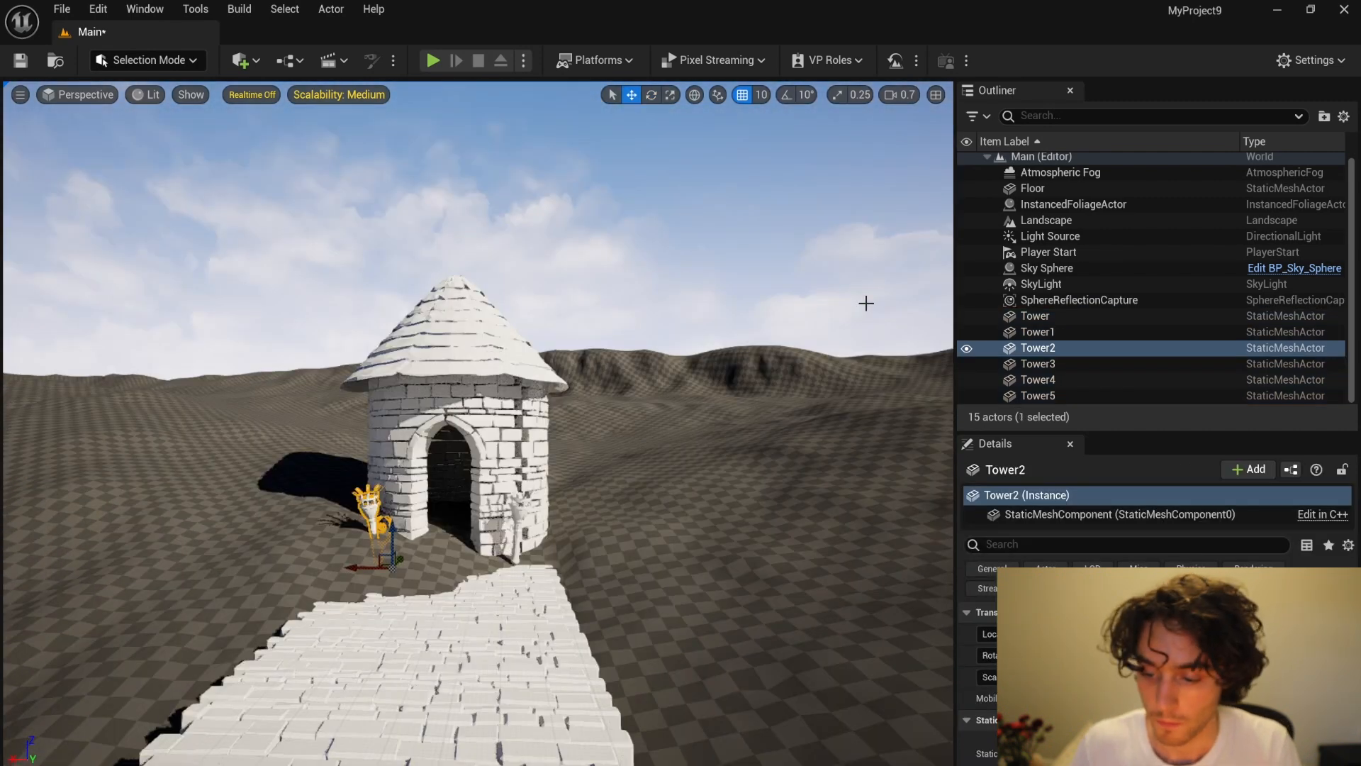
Step: Add a Cine Camera Actor to the scene in front of the tower and walkway
{"action": "scroll", "coordinate": [319, 424], "scroll_direction": "down", "scroll_amount": 1}
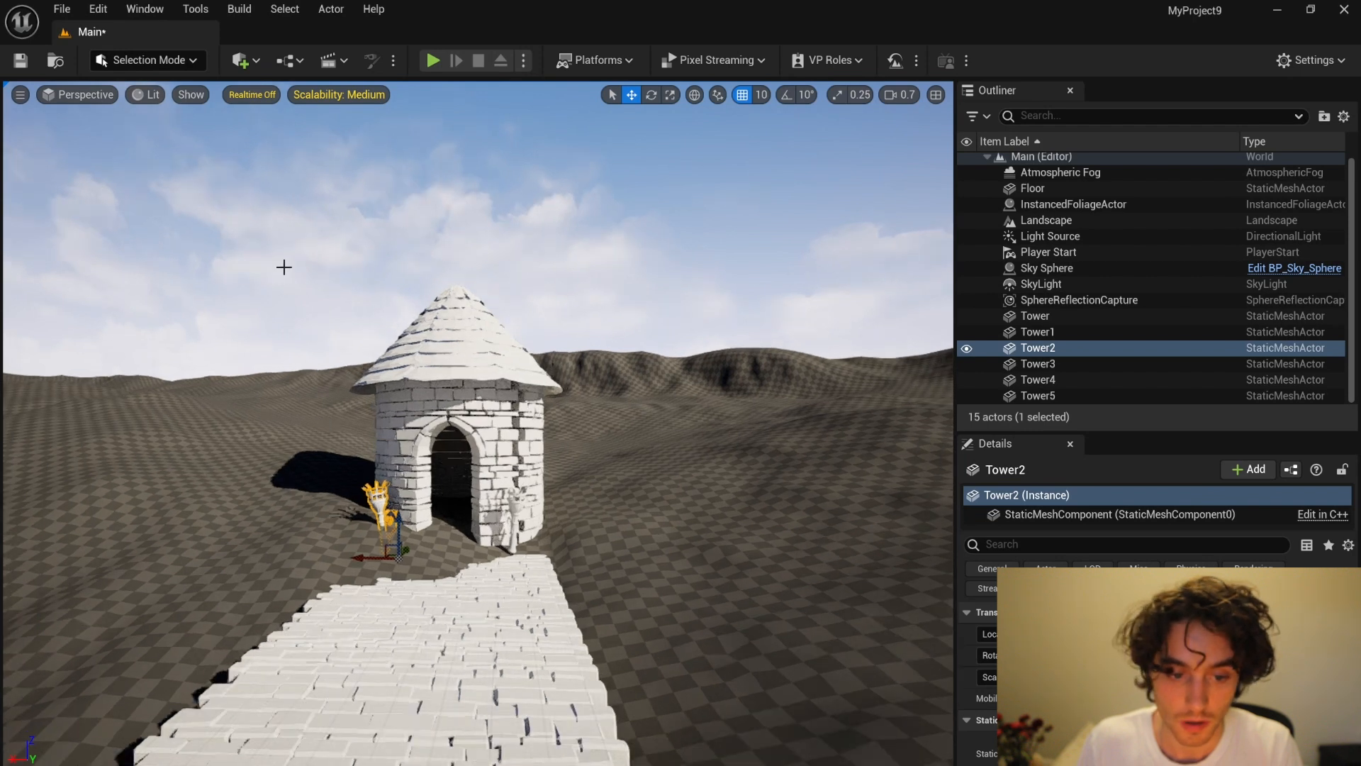
{"action": "scroll", "coordinate": [367, 344], "scroll_direction": "down", "scroll_amount": 2}
{"action": "left_click", "coordinate": [243, 60]}
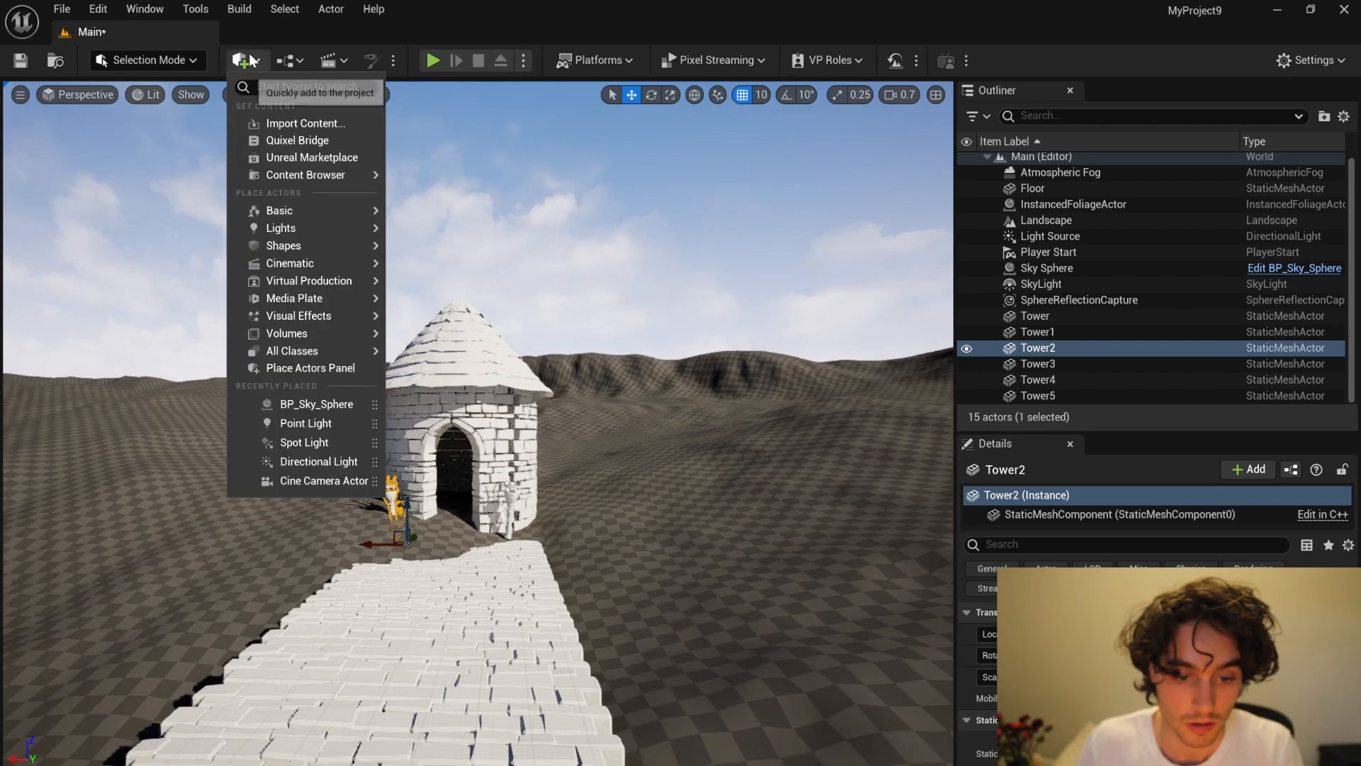
{"action": "mouse_move", "coordinate": [339, 267]}
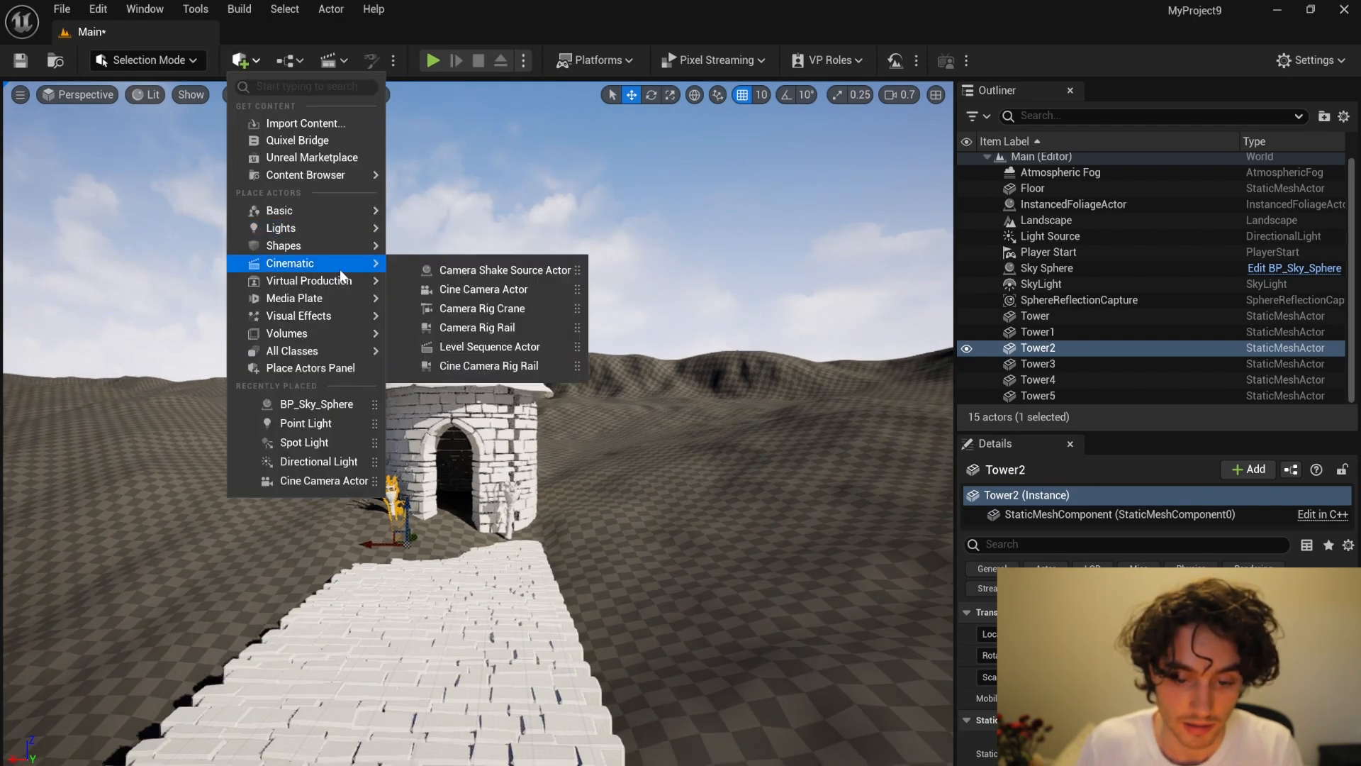
{"action": "left_click", "coordinate": [519, 289]}
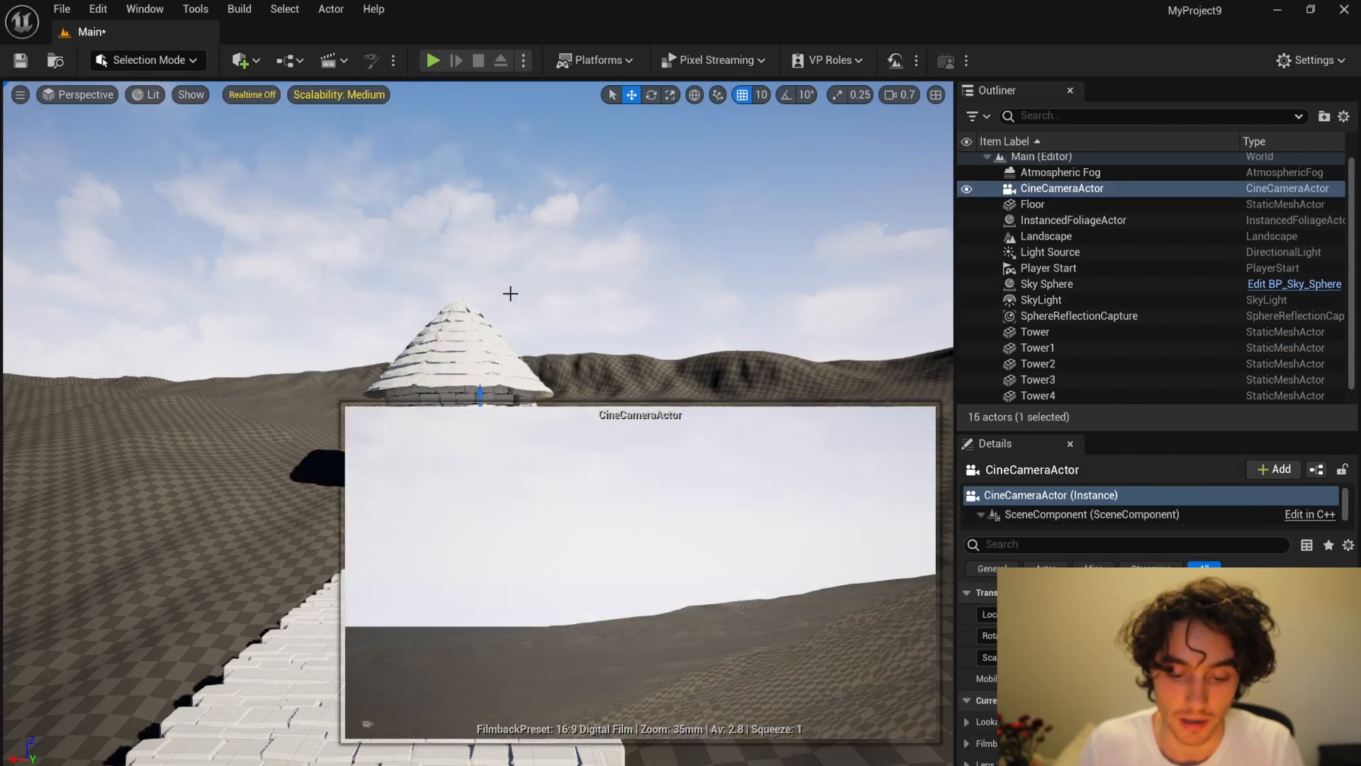
Step: Rotate the cine camera to face the tower's arched doorway
{"action": "right_click_drag", "start_coordinate": [504, 411], "coordinate": [402, 280]}
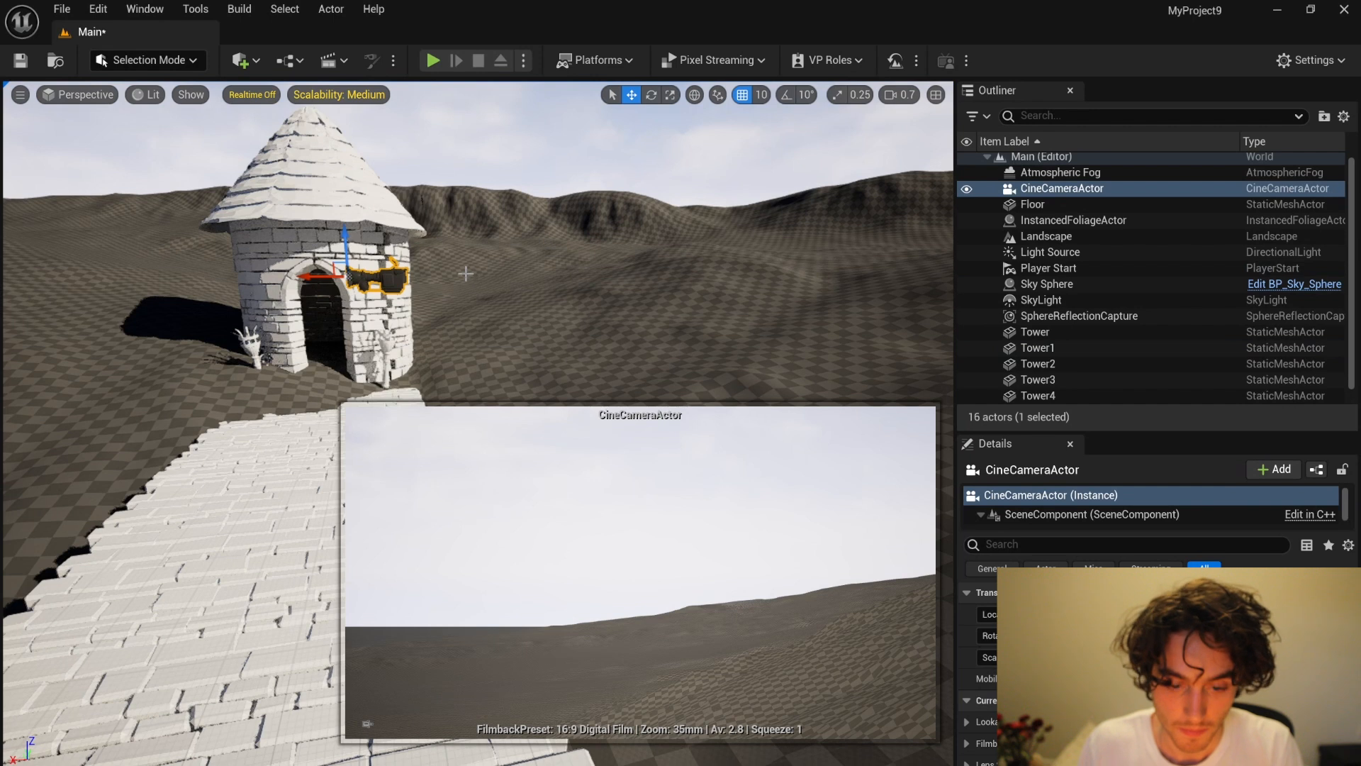
{"action": "key", "text": "e"}
{"action": "left_click_drag", "start_coordinate": [403, 280], "coordinate": [340, 293]}
{"action": "key", "text": "w"}
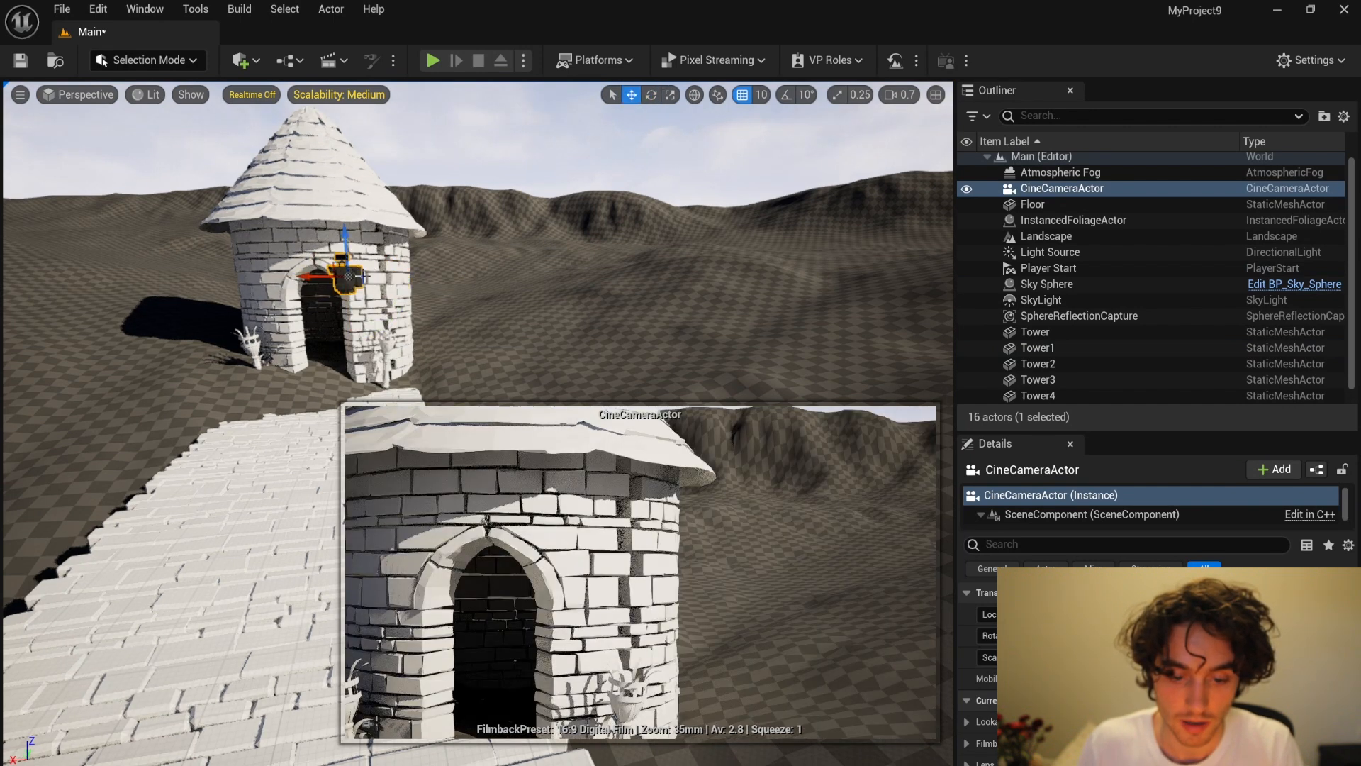
Step: Set the cine camera's focal length to about 7.09 mm and shift it sideways to frame the tower and walkway
{"action": "scroll", "coordinate": [1150, 678], "scroll_direction": "down", "scroll_amount": 5}
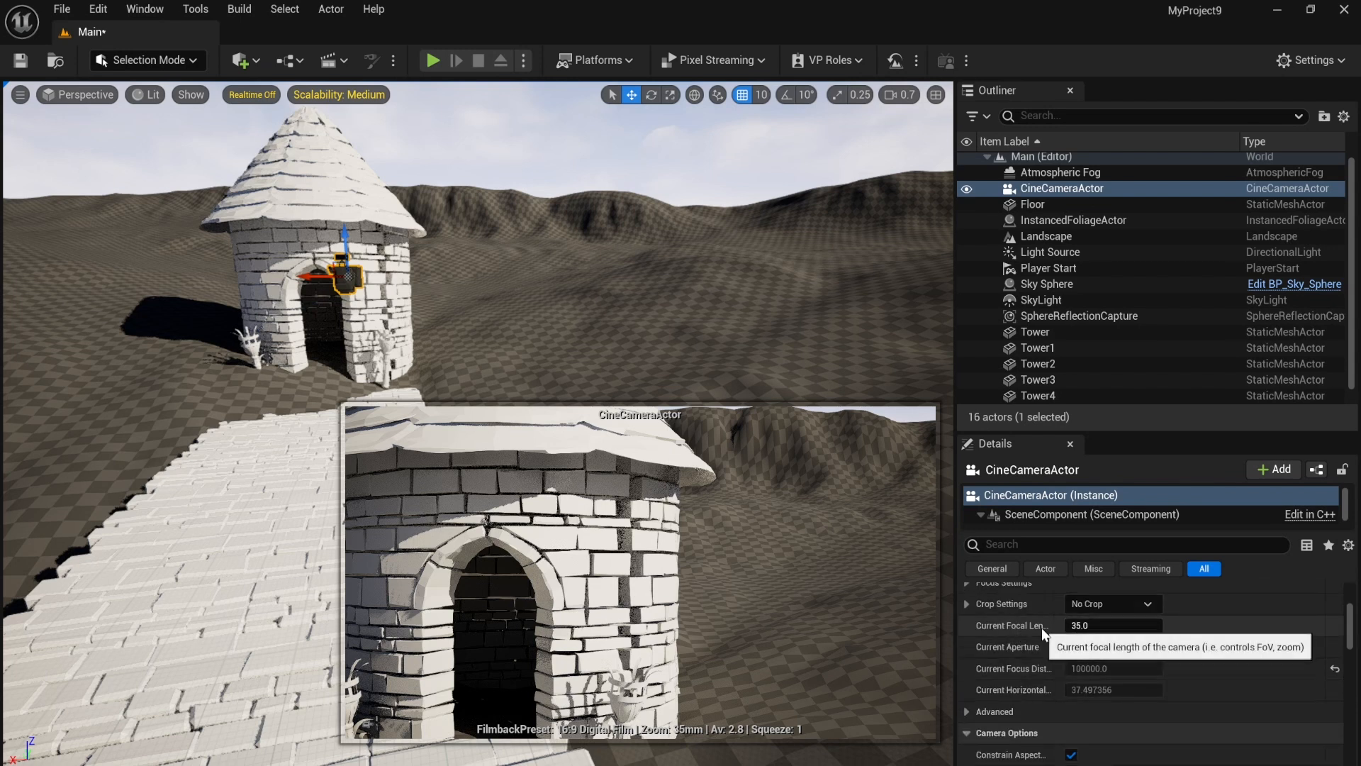
{"action": "left_click_drag", "start_coordinate": [1119, 627], "coordinate": [986, 629]}
{"action": "left_click_drag", "start_coordinate": [314, 273], "coordinate": [154, 277]}
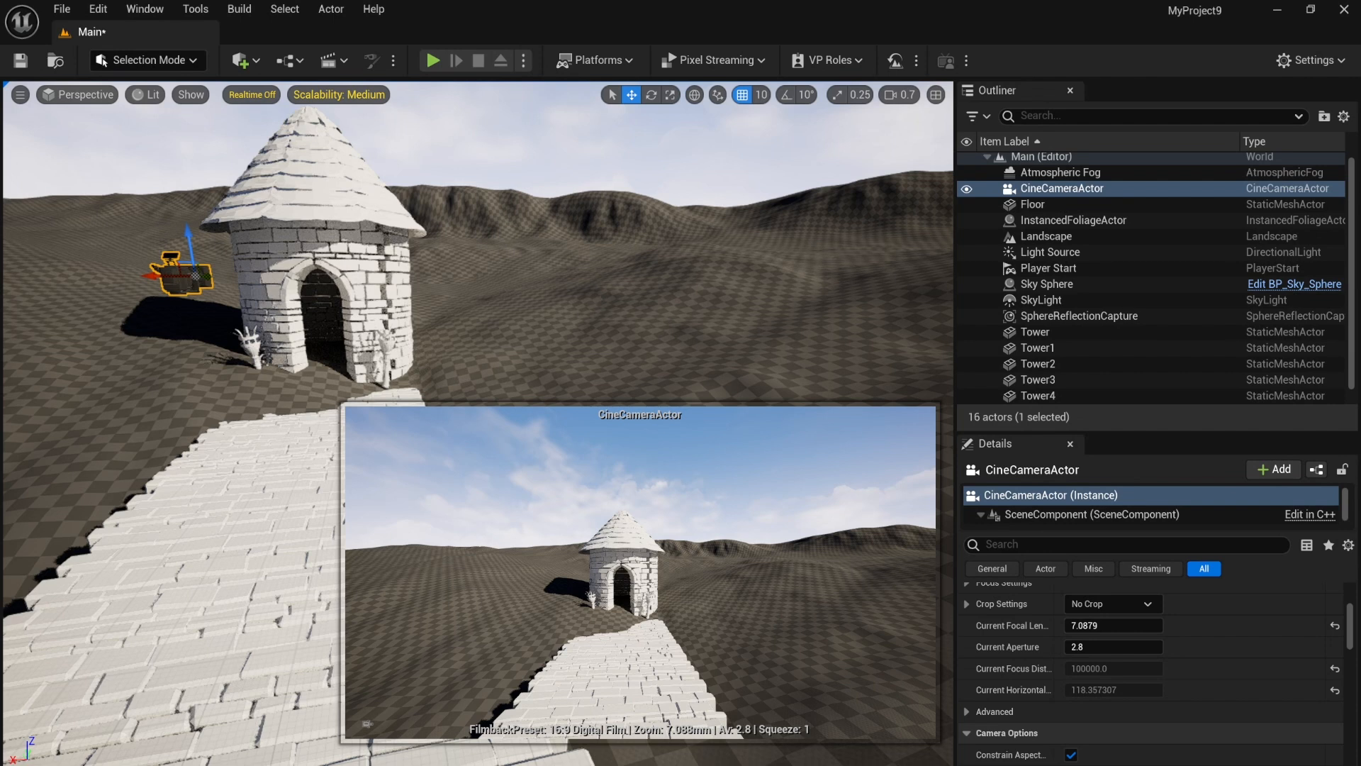
{"action": "left_click", "coordinate": [595, 298]}
Step: Filter the Outliner for "sky" and delete the Sky Sphere actor
{"action": "right_click_drag", "start_coordinate": [371, 285], "coordinate": [356, 221]}
{"action": "scroll", "coordinate": [371, 285], "scroll_direction": "down", "scroll_amount": 3}
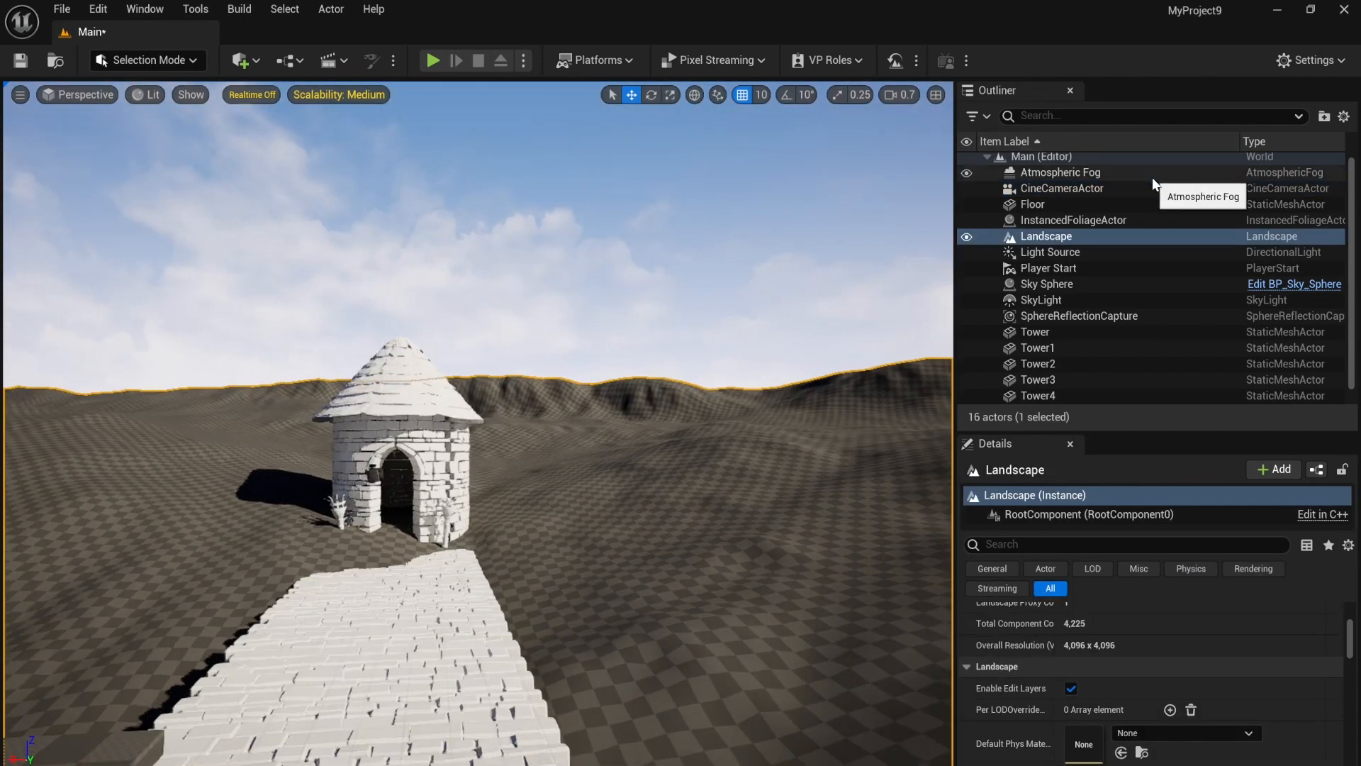
{"action": "left_click", "coordinate": [1079, 116]}
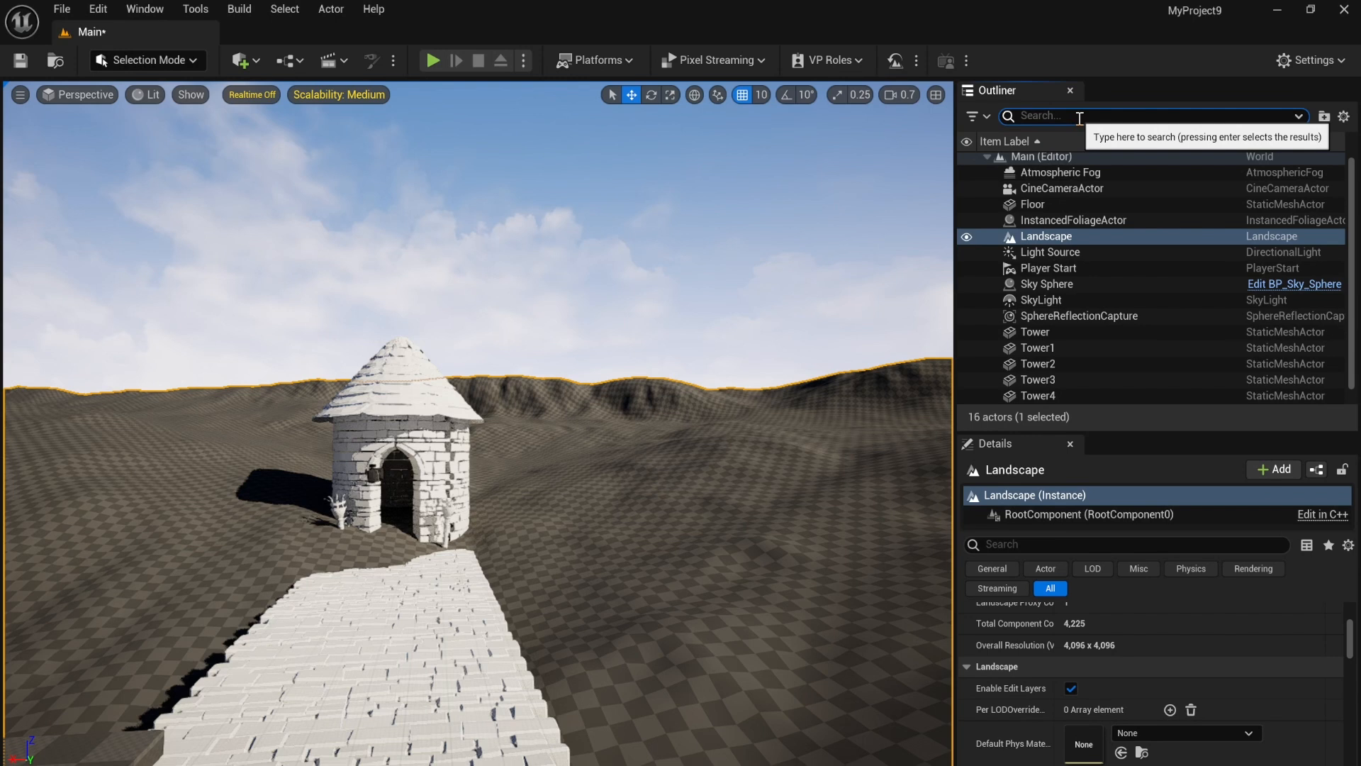
{"action": "type", "text": "sk"}
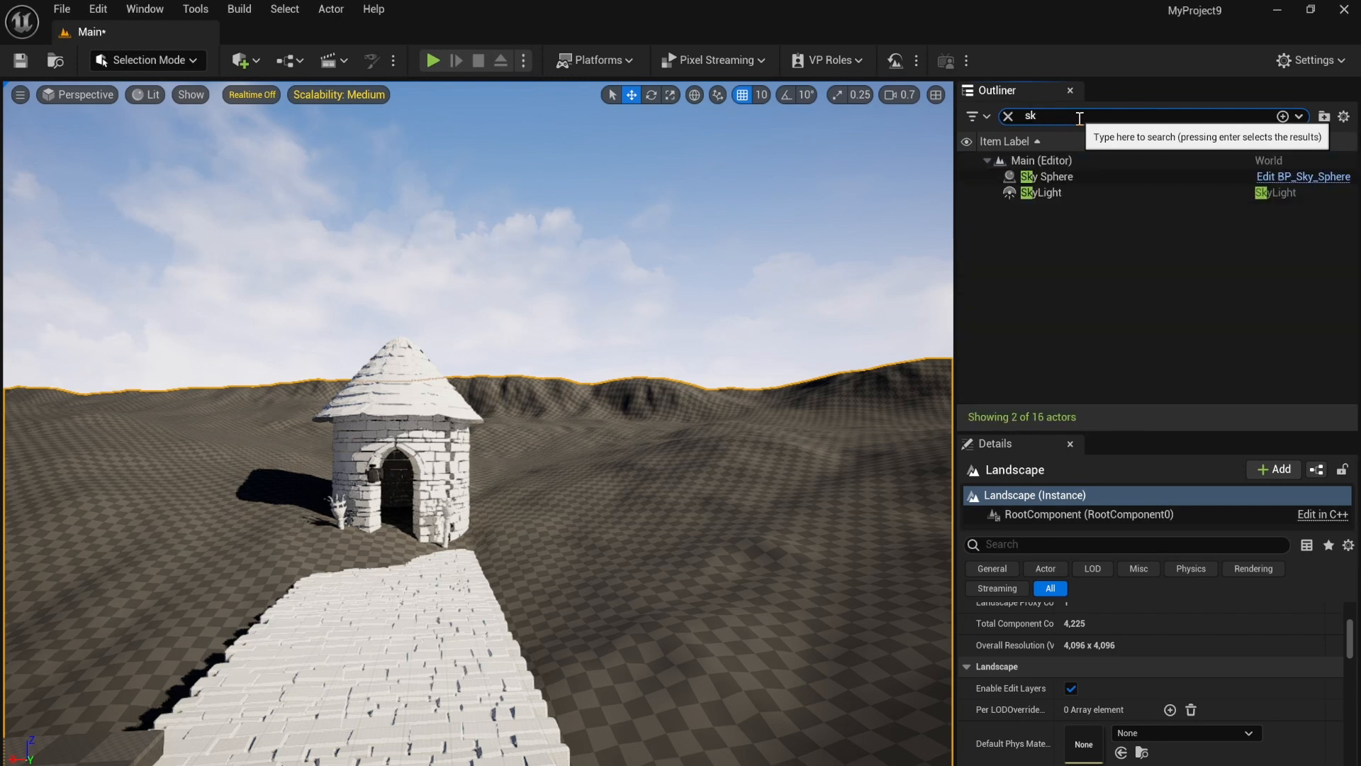
{"action": "type", "text": "y"}
{"action": "left_click", "coordinate": [1087, 175]}
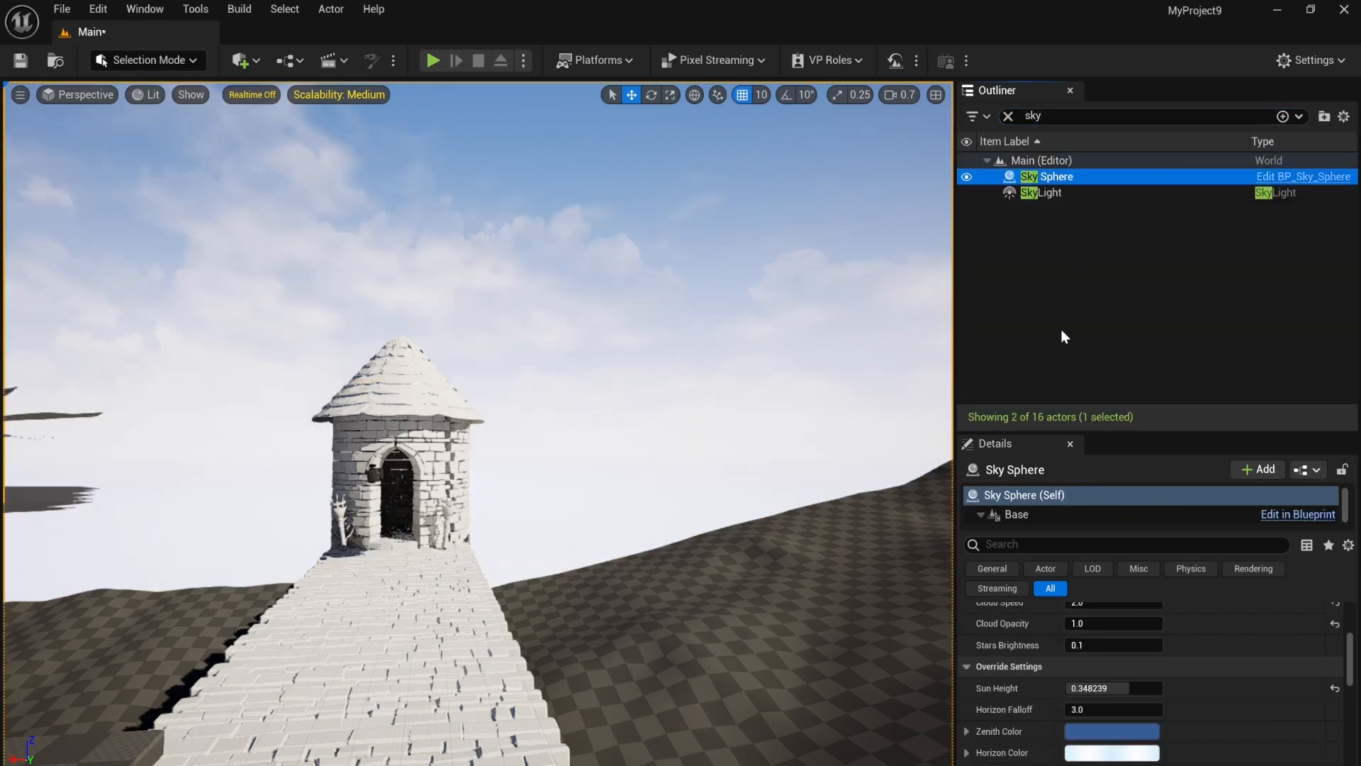
{"action": "key", "text": "Delete"}
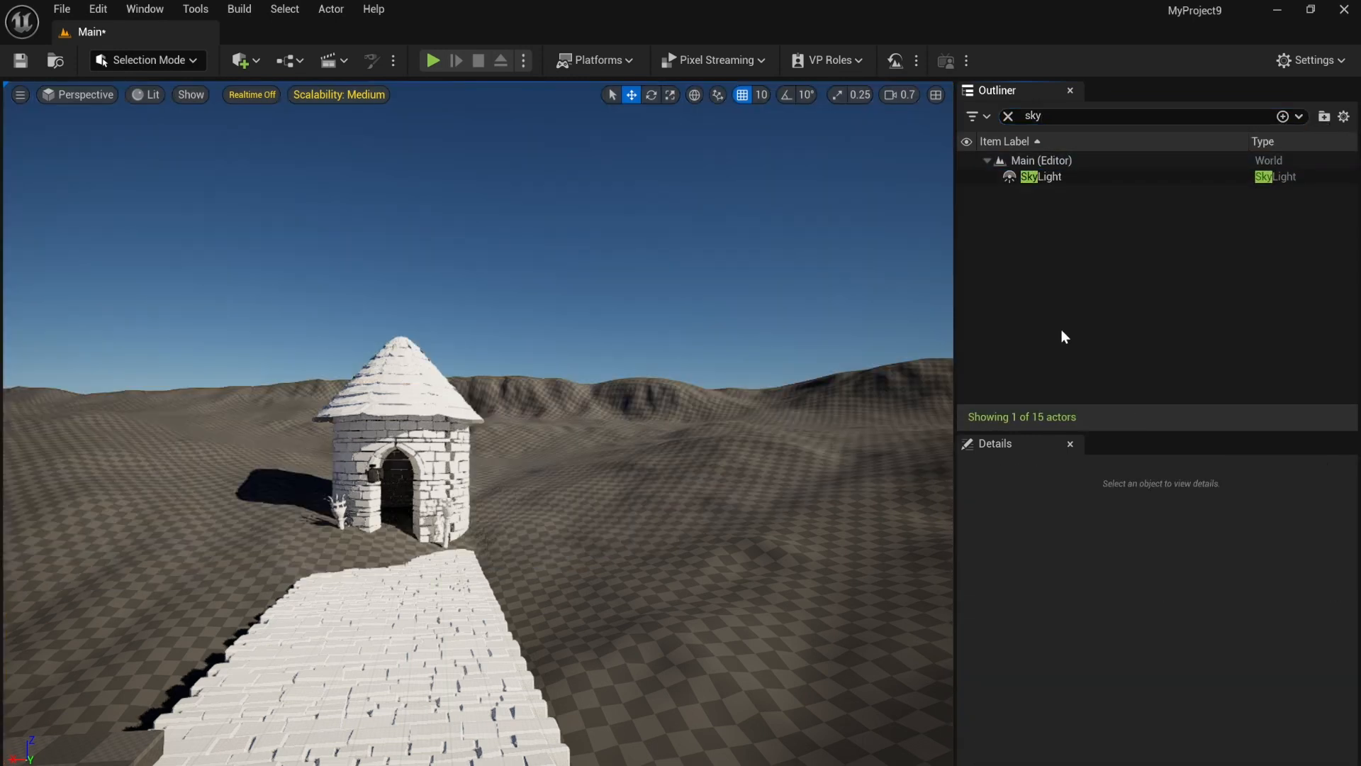
Step: Find the directional light by filtering for "dir" and set its rotation to -6° in Y and -93° in Z
{"action": "left_click", "coordinate": [1076, 181]}
{"action": "left_click", "coordinate": [1033, 116]}
{"action": "type", "text": "dir"}
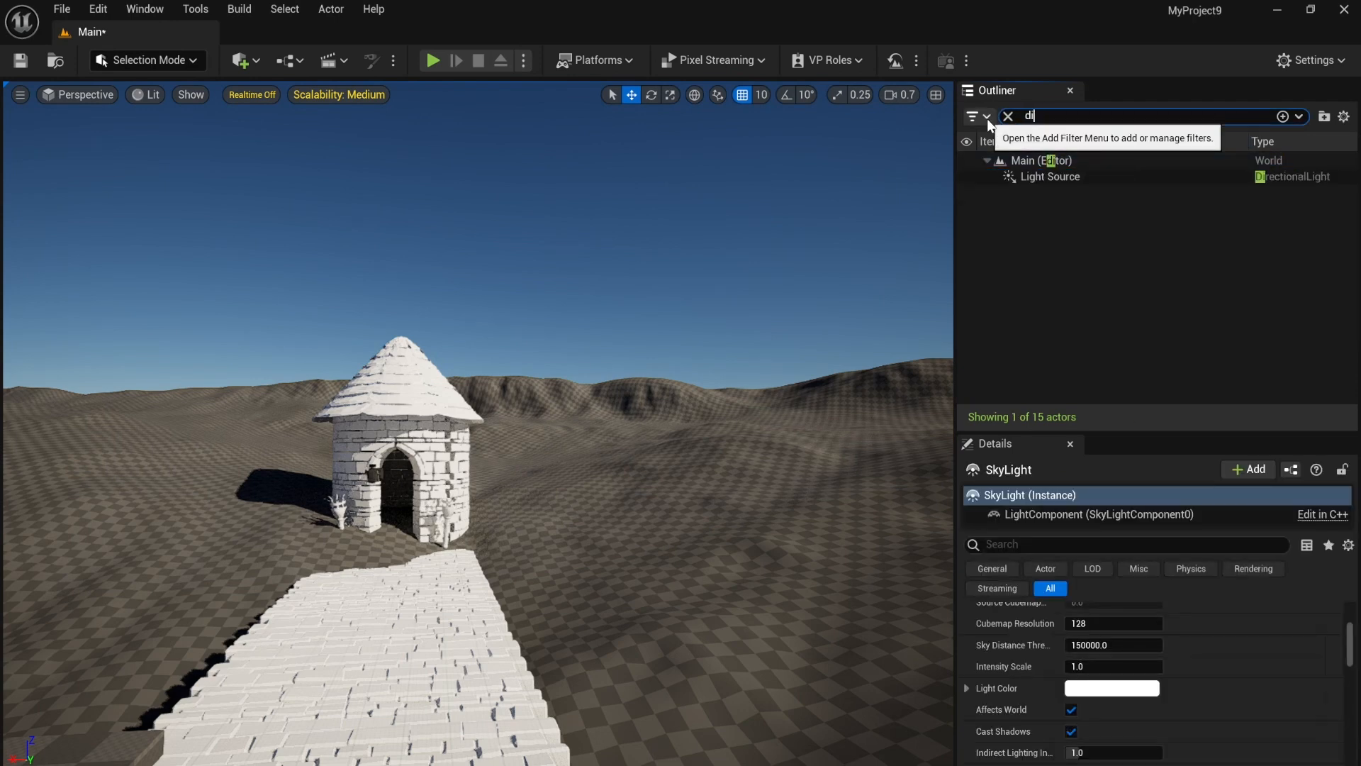
{"action": "left_click", "coordinate": [1201, 174]}
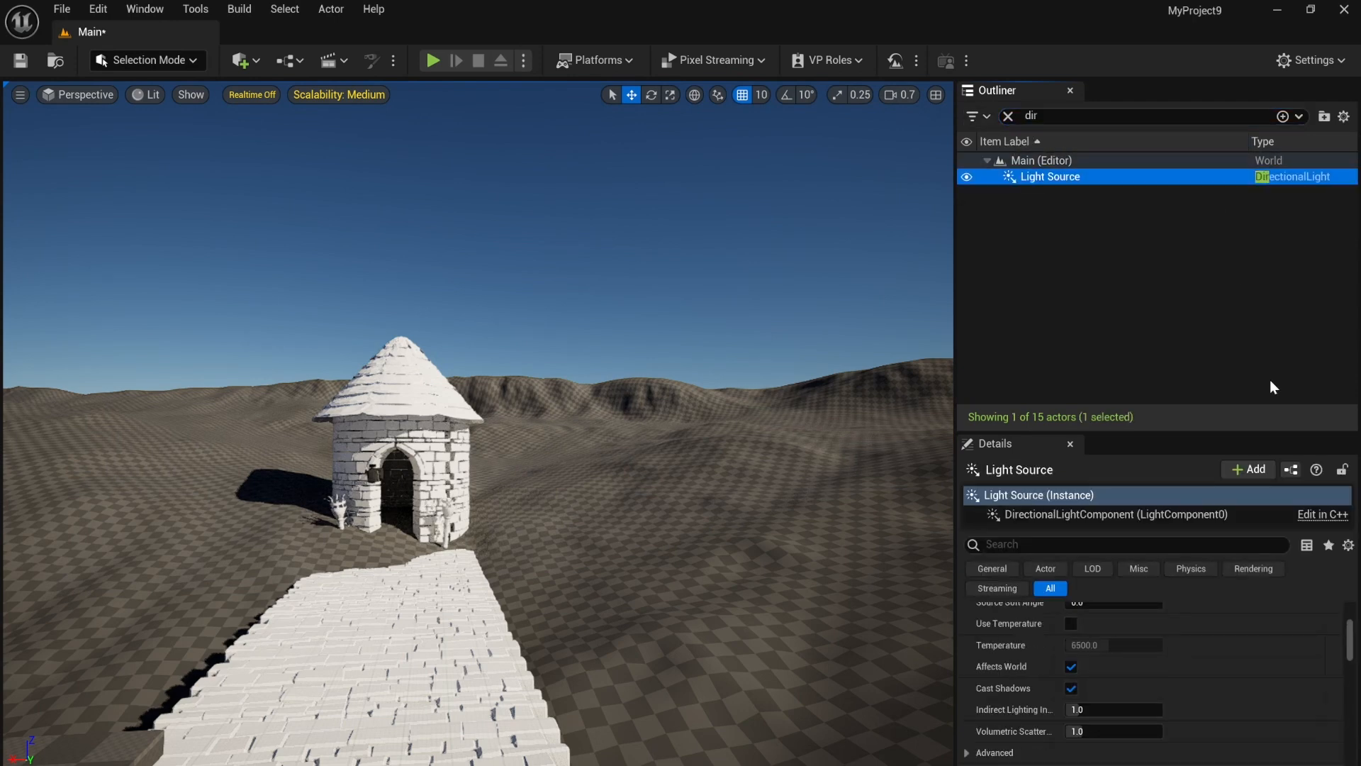
{"action": "scroll", "coordinate": [1190, 636], "scroll_direction": "up", "scroll_amount": 5}
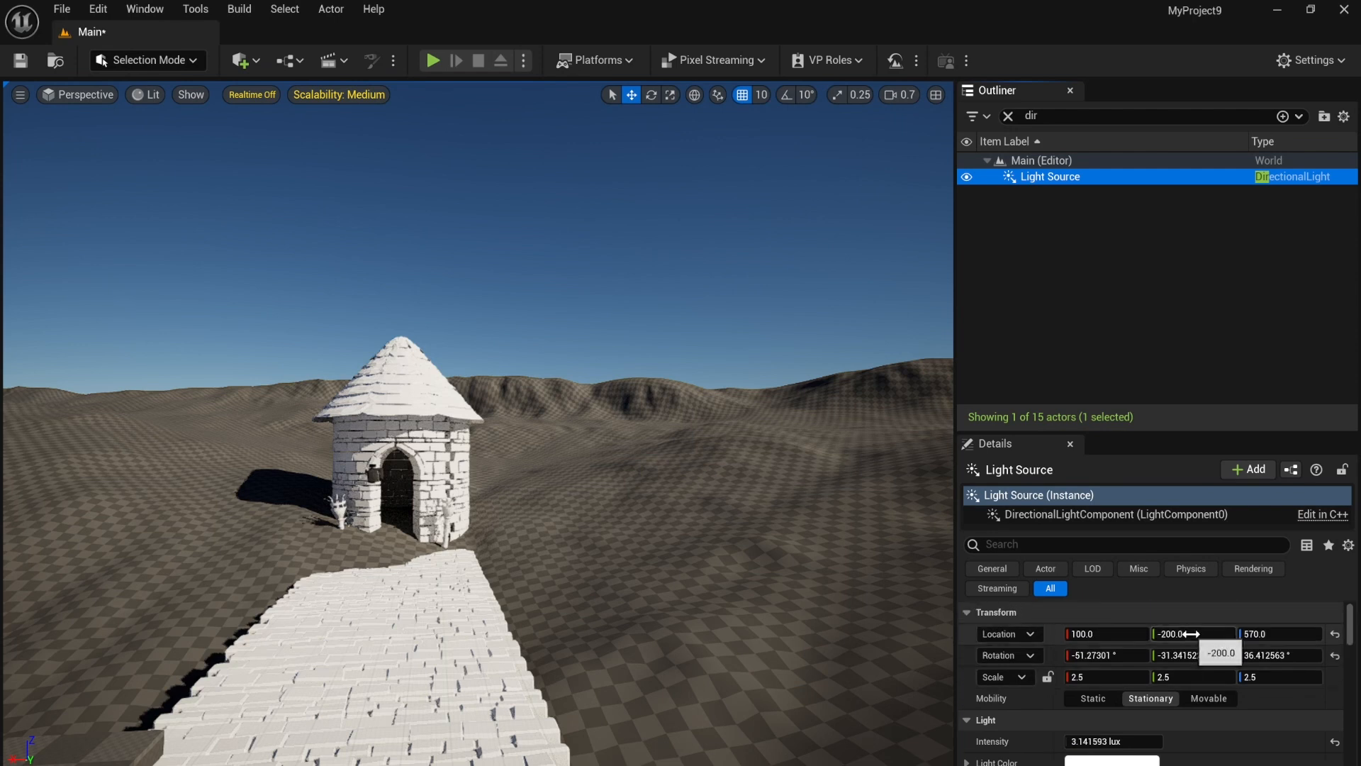
{"action": "mouse_move", "coordinate": [1189, 660]}
{"action": "left_mouse_down"}
{"action": "mouse_move", "coordinate": [1163, 661]}
{"action": "mouse_move", "coordinate": [1257, 655]}
{"action": "mouse_move", "coordinate": [1166, 655]}
{"action": "mouse_move", "coordinate": [1192, 656]}
{"action": "left_mouse_up"}
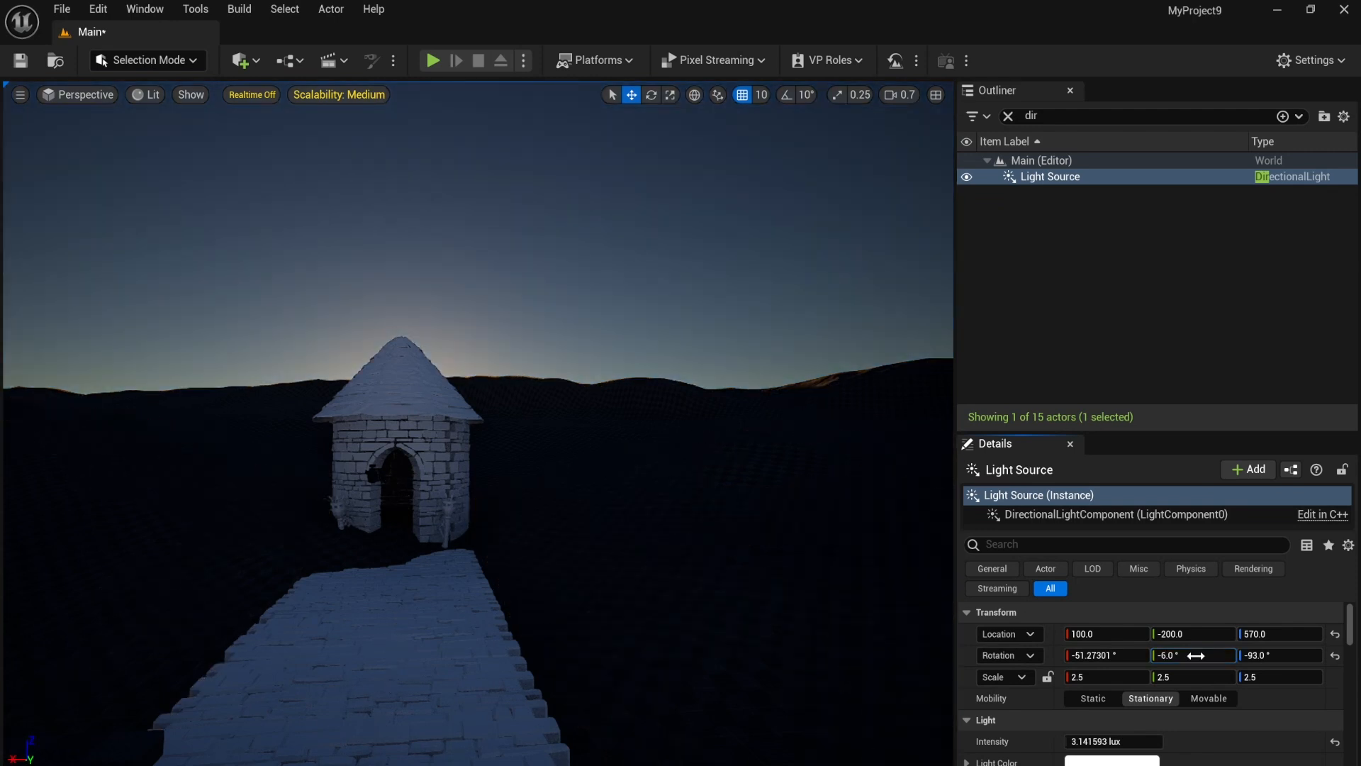
Step: Open the Env. Light Mixer and add an exponential height fog and a volumetric cloud to the scene
{"action": "left_click", "coordinate": [140, 10]}
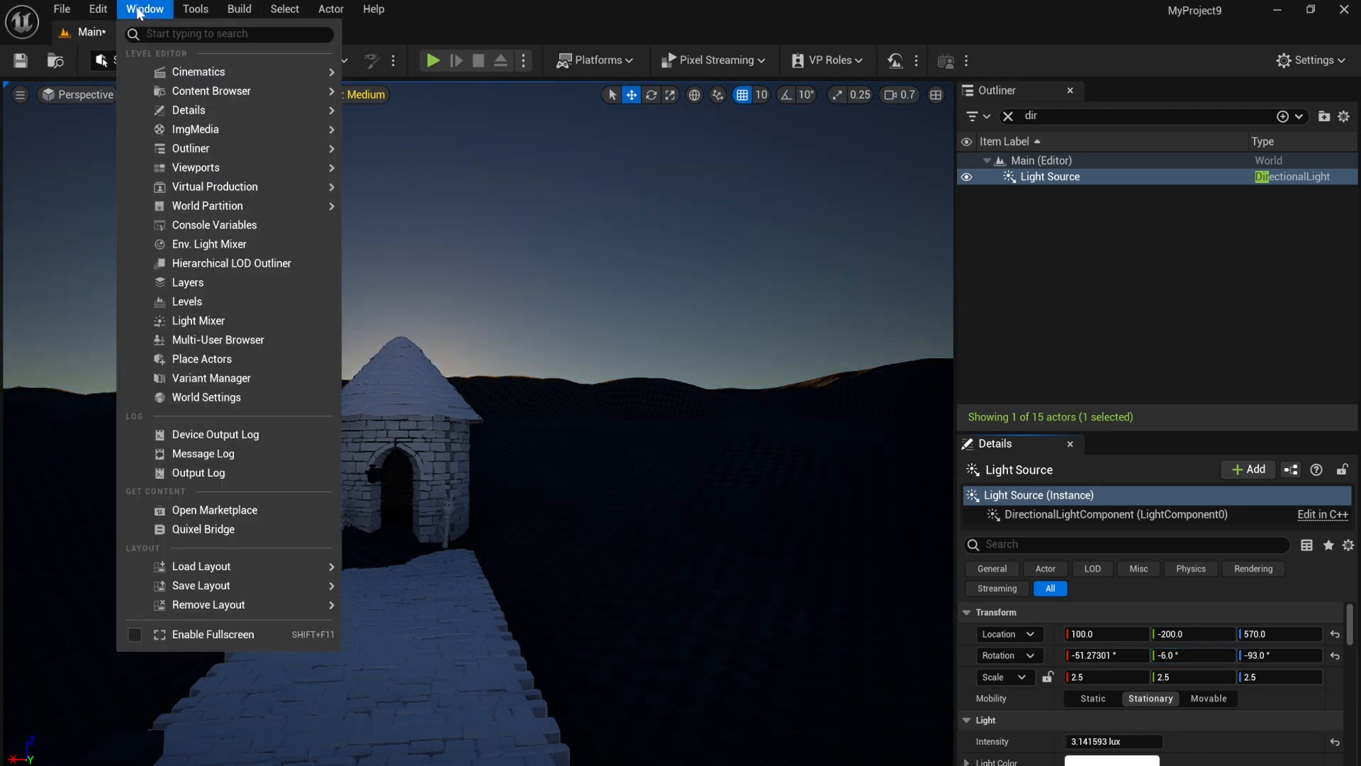
{"action": "left_click", "coordinate": [248, 244]}
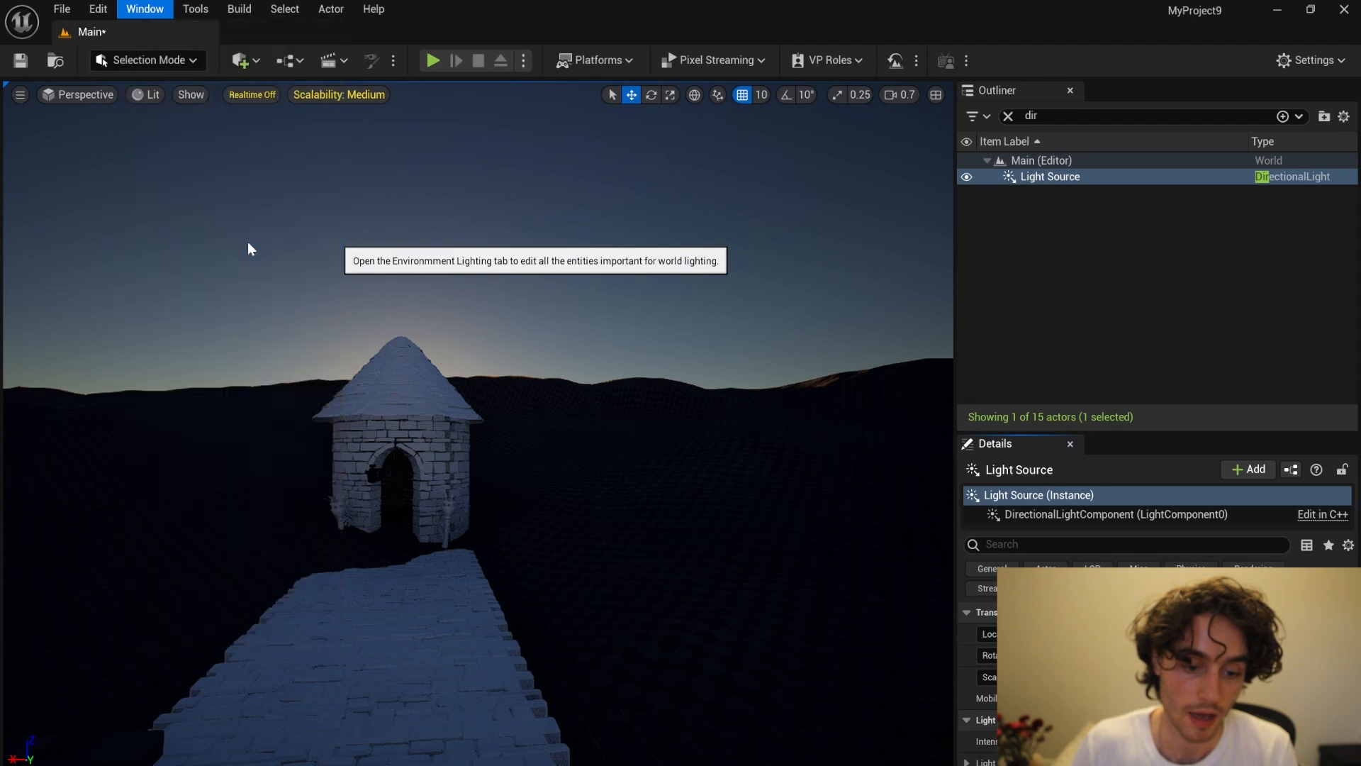
{"action": "left_click", "coordinate": [1059, 359]}
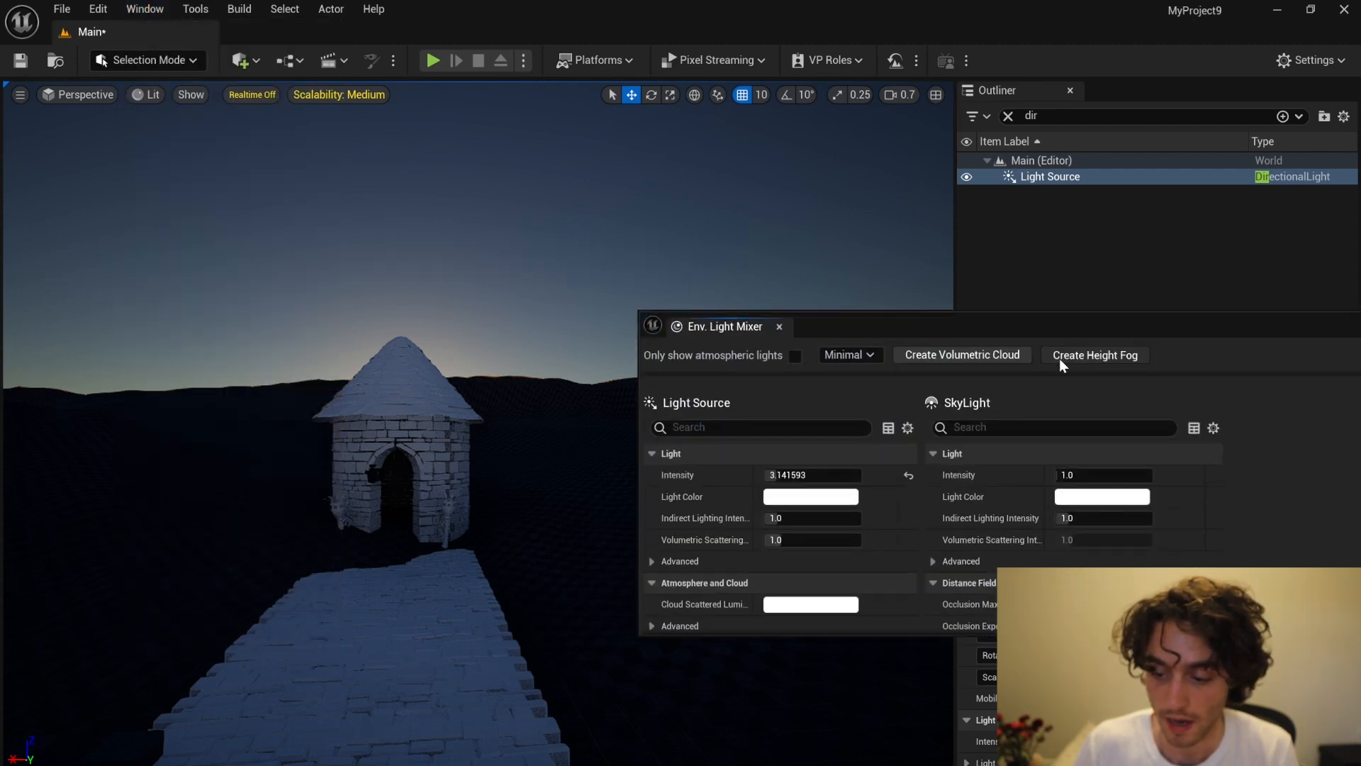
{"action": "left_click", "coordinate": [988, 354]}
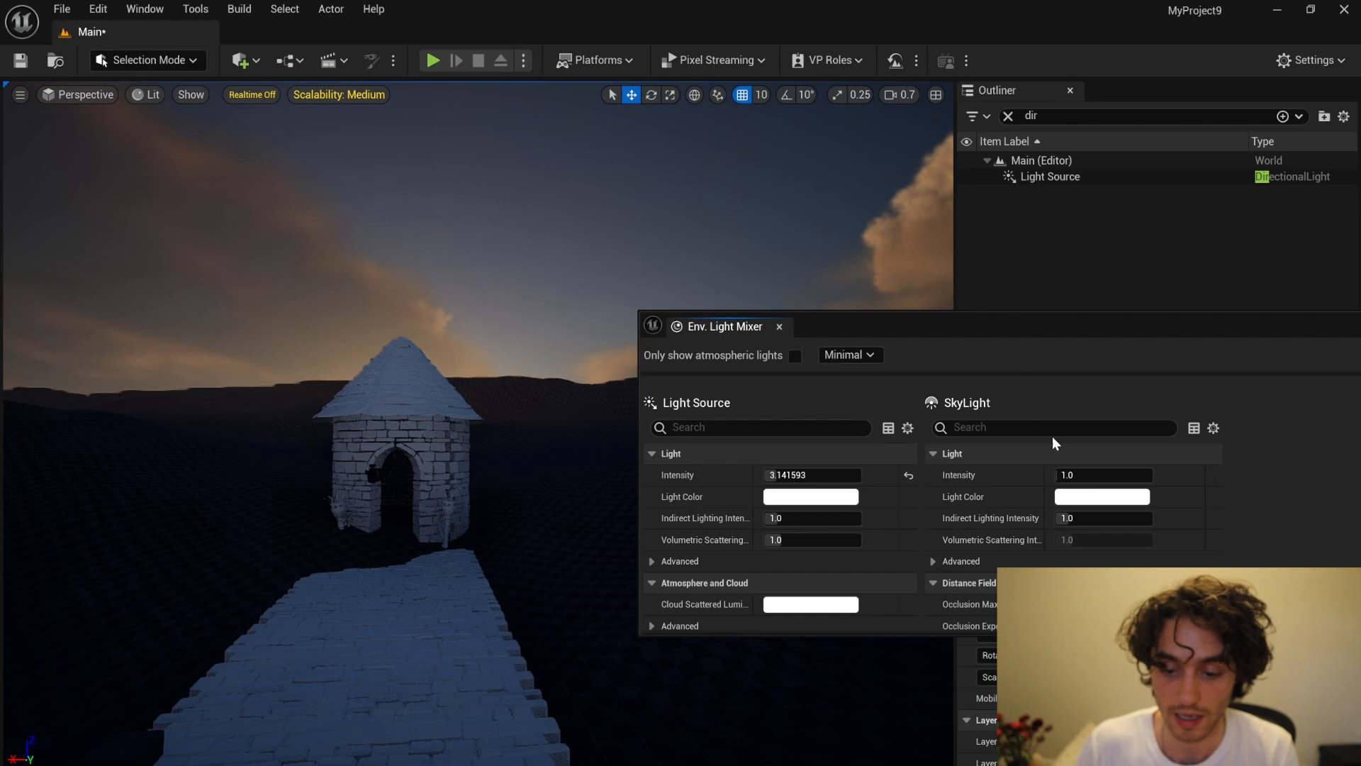
Step: Set the volumetric cloud's Tracing Max Distance to 1.0 and its Layer Bottom Altitude to about 16.58
{"action": "scroll", "coordinate": [954, 458], "scroll_direction": "down", "scroll_amount": 10}
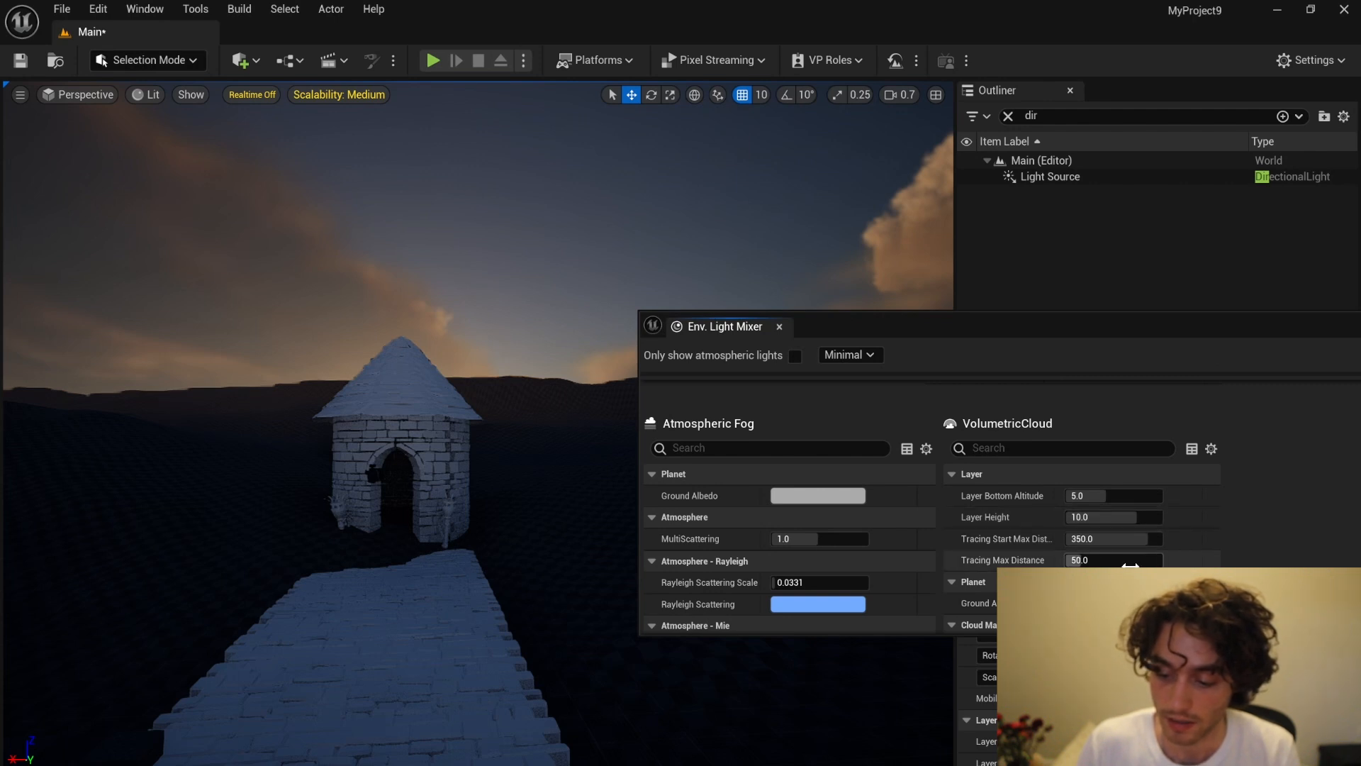
{"action": "left_click_drag", "start_coordinate": [1127, 565], "coordinate": [1077, 565]}
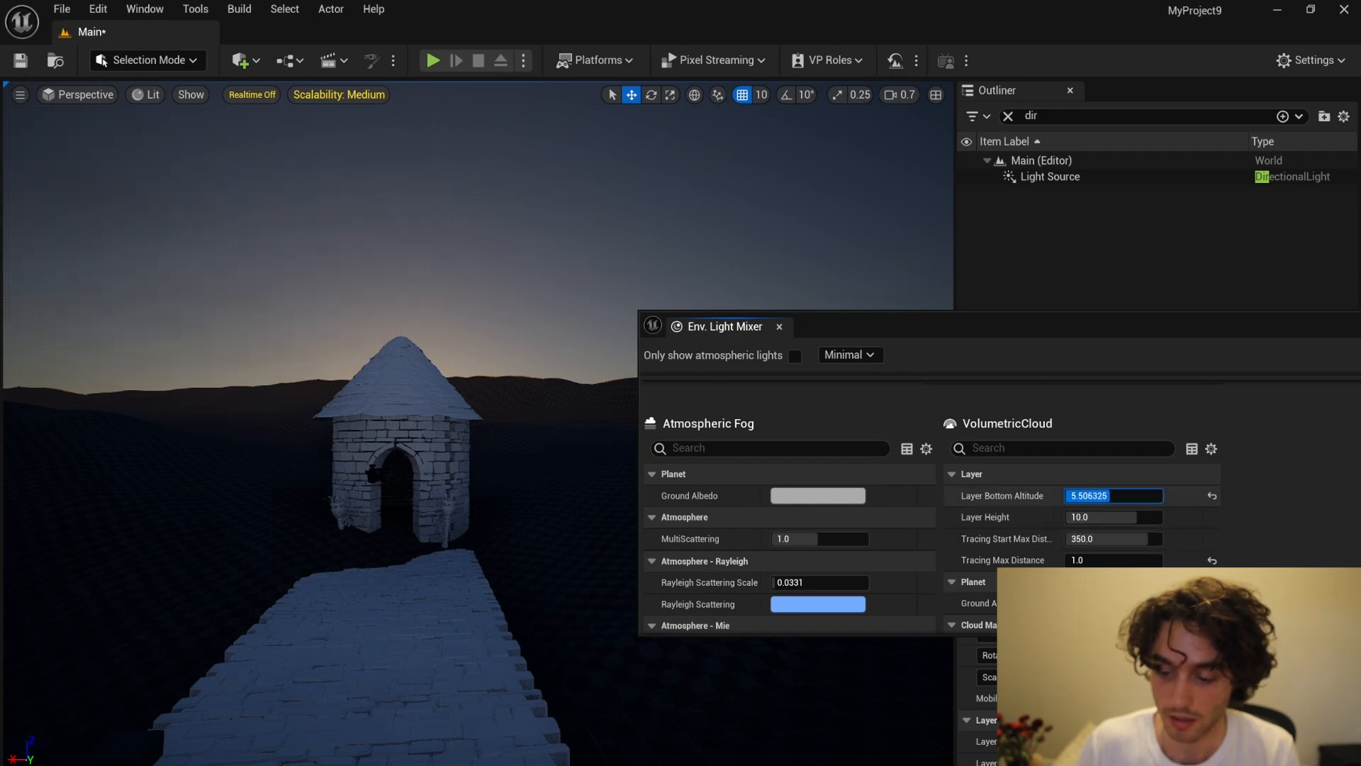
{"action": "left_click_drag", "start_coordinate": [1109, 495], "coordinate": [1124, 495]}
{"action": "right_click_drag", "start_coordinate": [484, 241], "coordinate": [474, 174]}
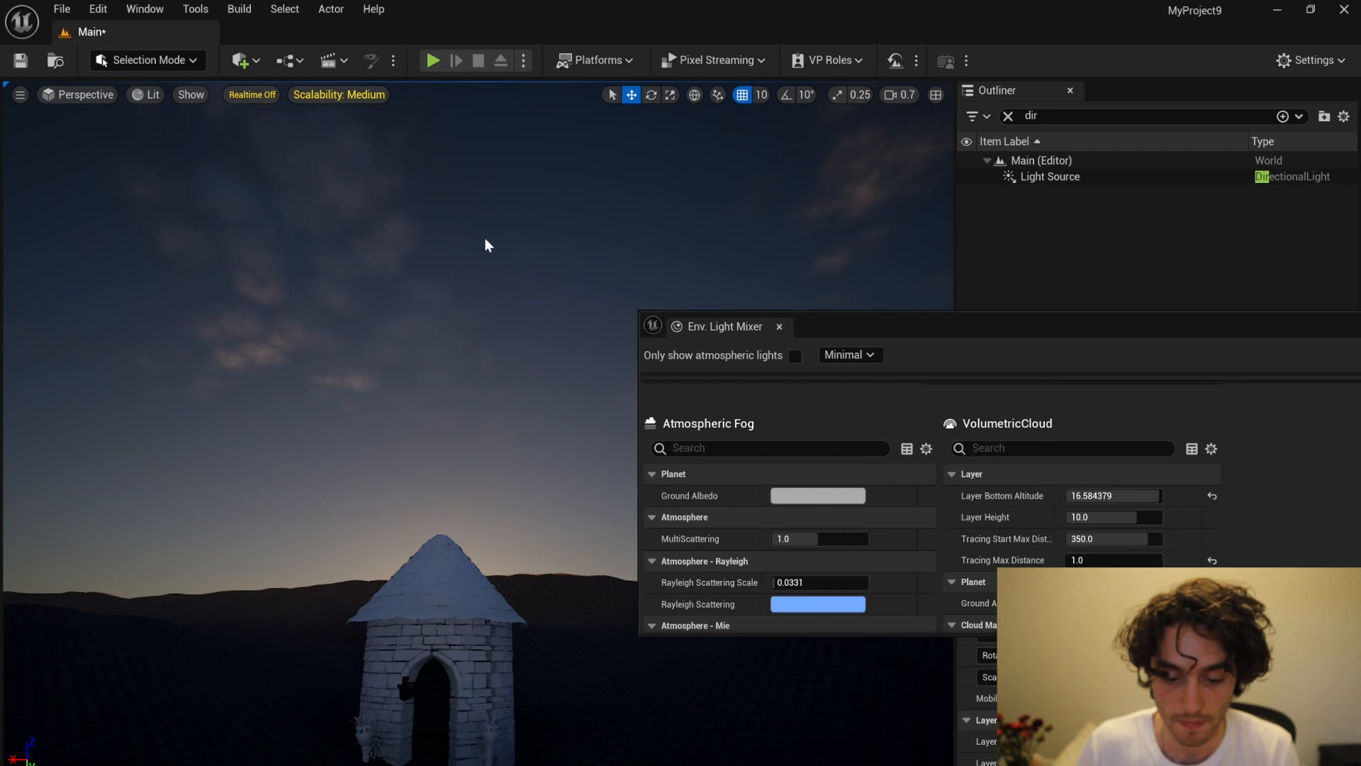
{"action": "right_click_drag", "start_coordinate": [486, 244], "coordinate": [489, 305]}
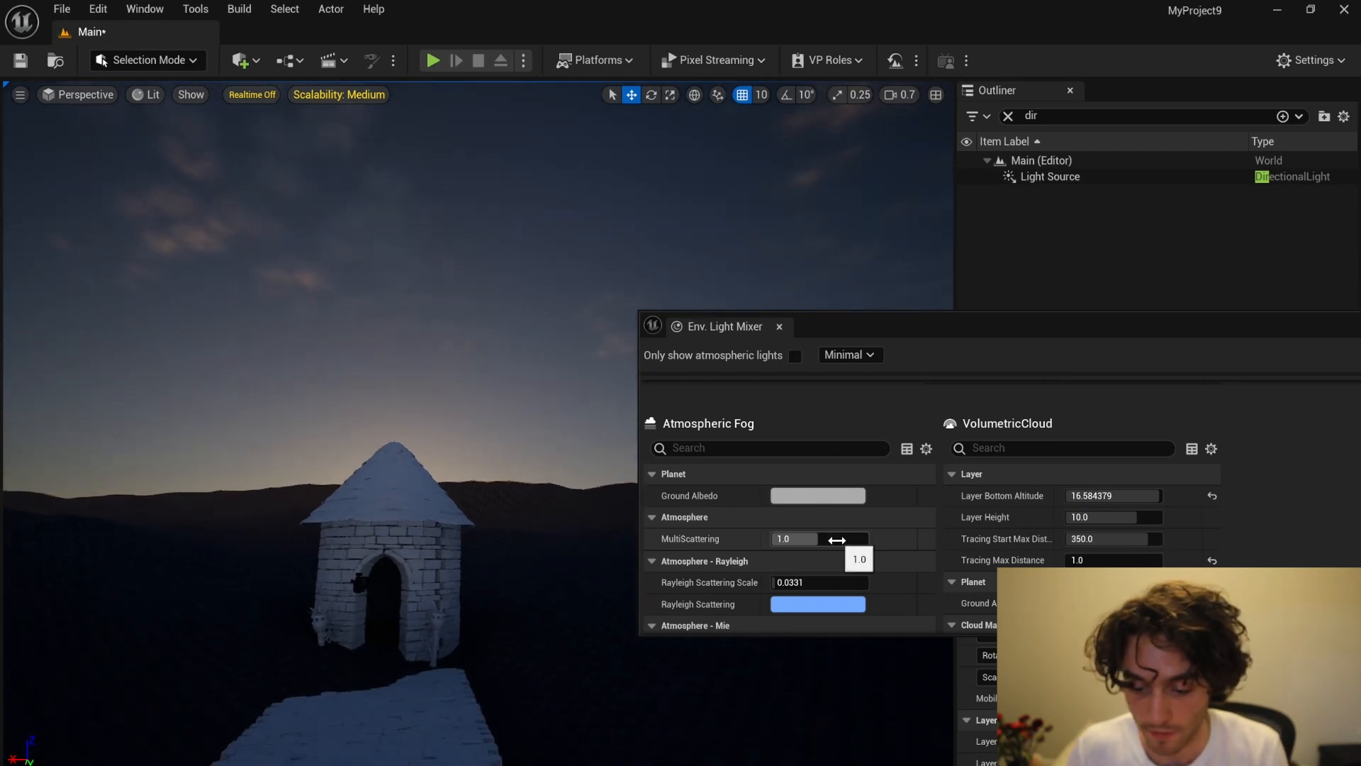
Step: Set the exponential height fog's Fog Density to about 0.0486
{"action": "scroll", "coordinate": [808, 540], "scroll_direction": "up", "scroll_amount": 2}
{"action": "scroll", "coordinate": [815, 542], "scroll_direction": "down", "scroll_amount": 5}
{"action": "scroll", "coordinate": [817, 543], "scroll_direction": "down", "scroll_amount": 10}
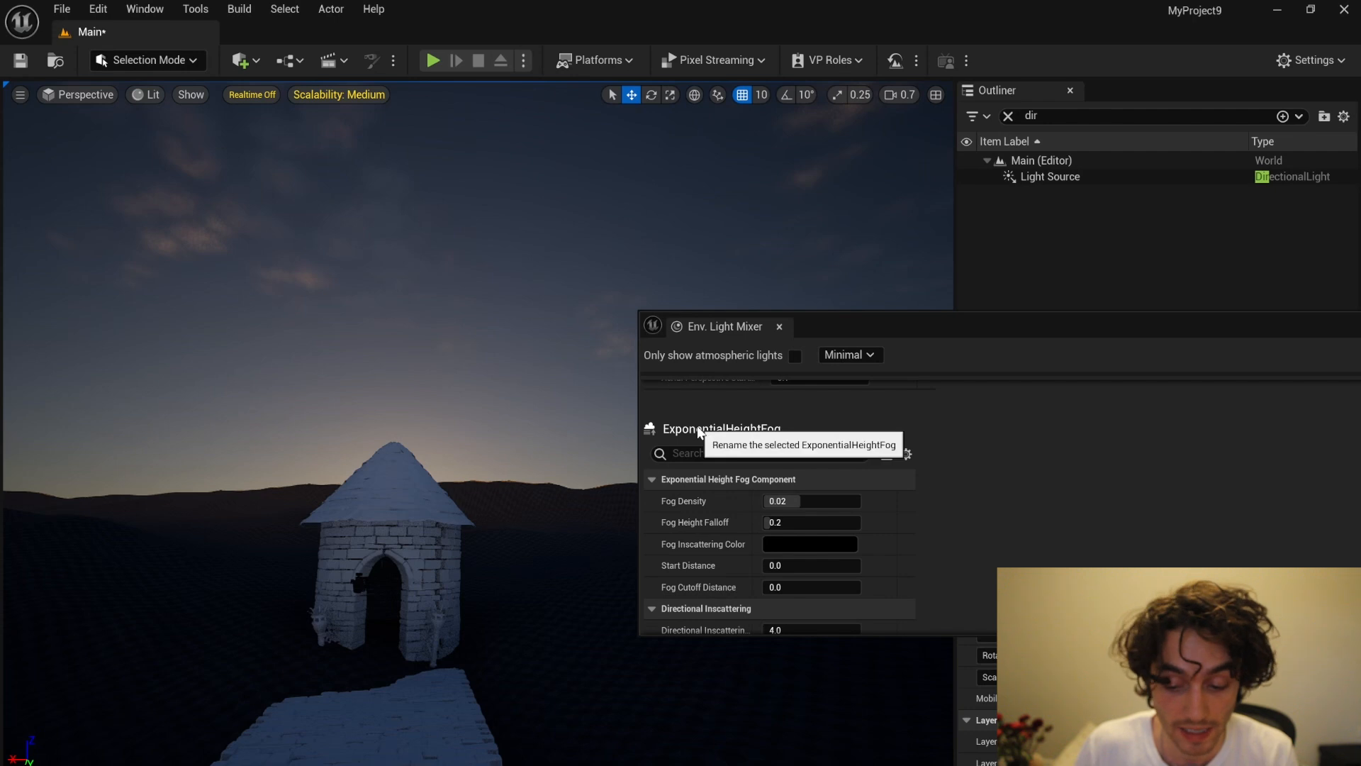
{"action": "left_click", "coordinate": [801, 501]}
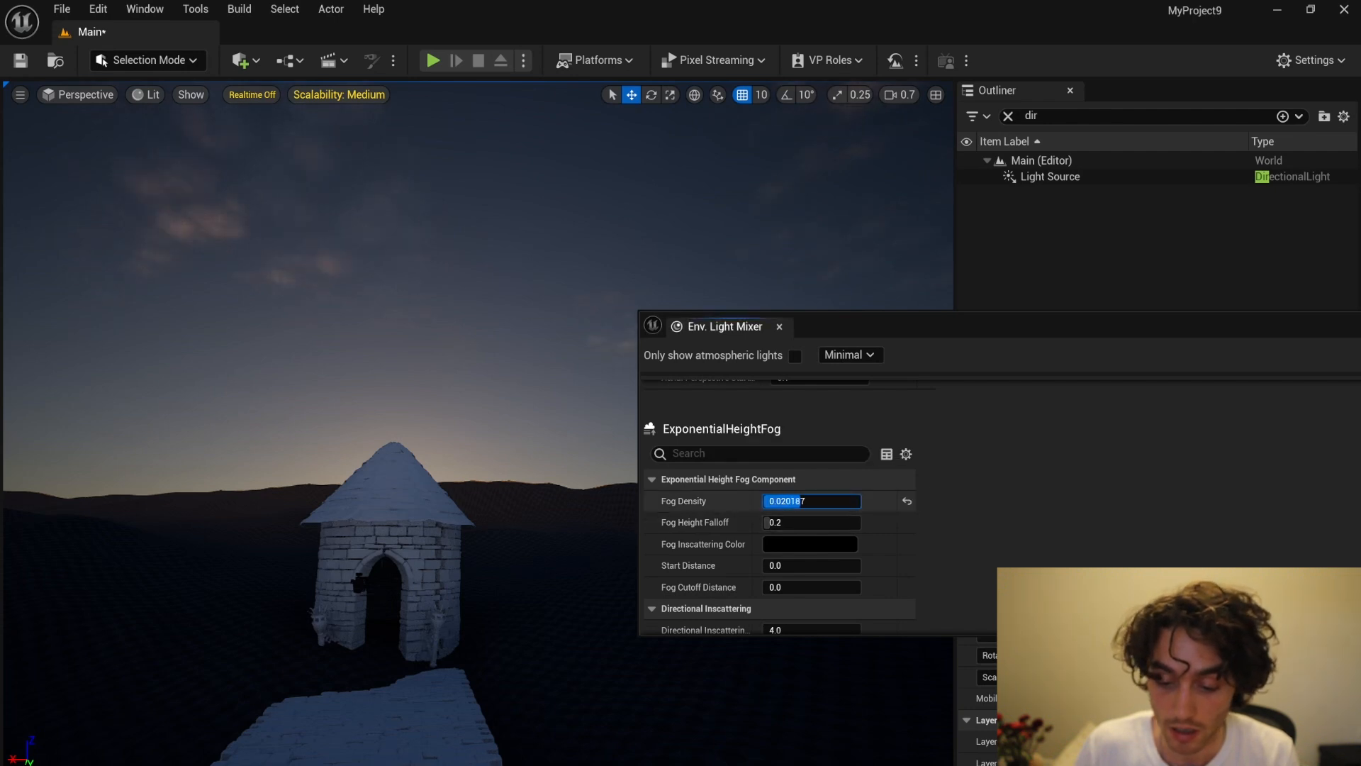
{"action": "mouse_move", "coordinate": [803, 501]}
{"action": "left_mouse_down"}
{"action": "mouse_move", "coordinate": [823, 501]}
{"action": "mouse_move", "coordinate": [815, 509]}
{"action": "left_mouse_up"}
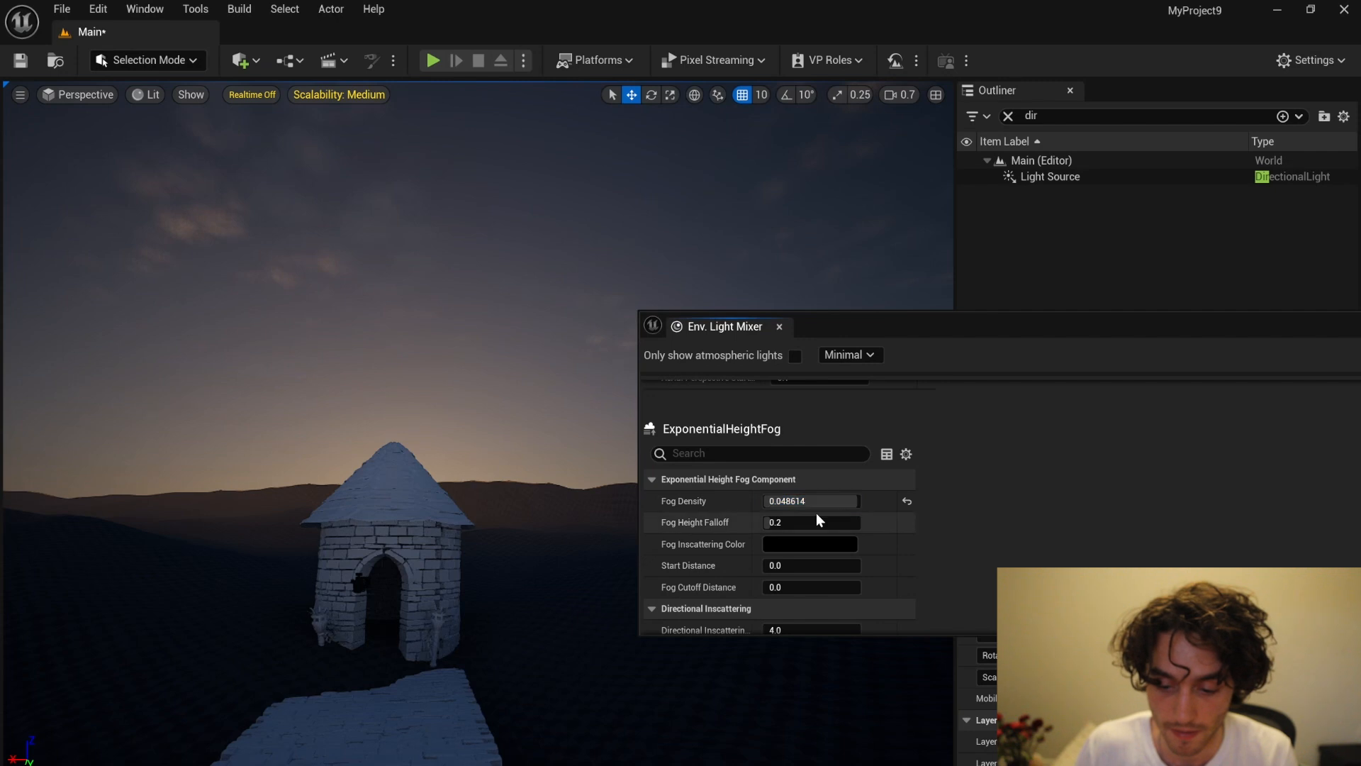
Step: Set the height fog's directional inscattering color to a dark grey with R, G and B about 0.076
{"action": "scroll", "coordinate": [815, 510], "scroll_direction": "down", "scroll_amount": 3}
{"action": "left_click", "coordinate": [828, 560]}
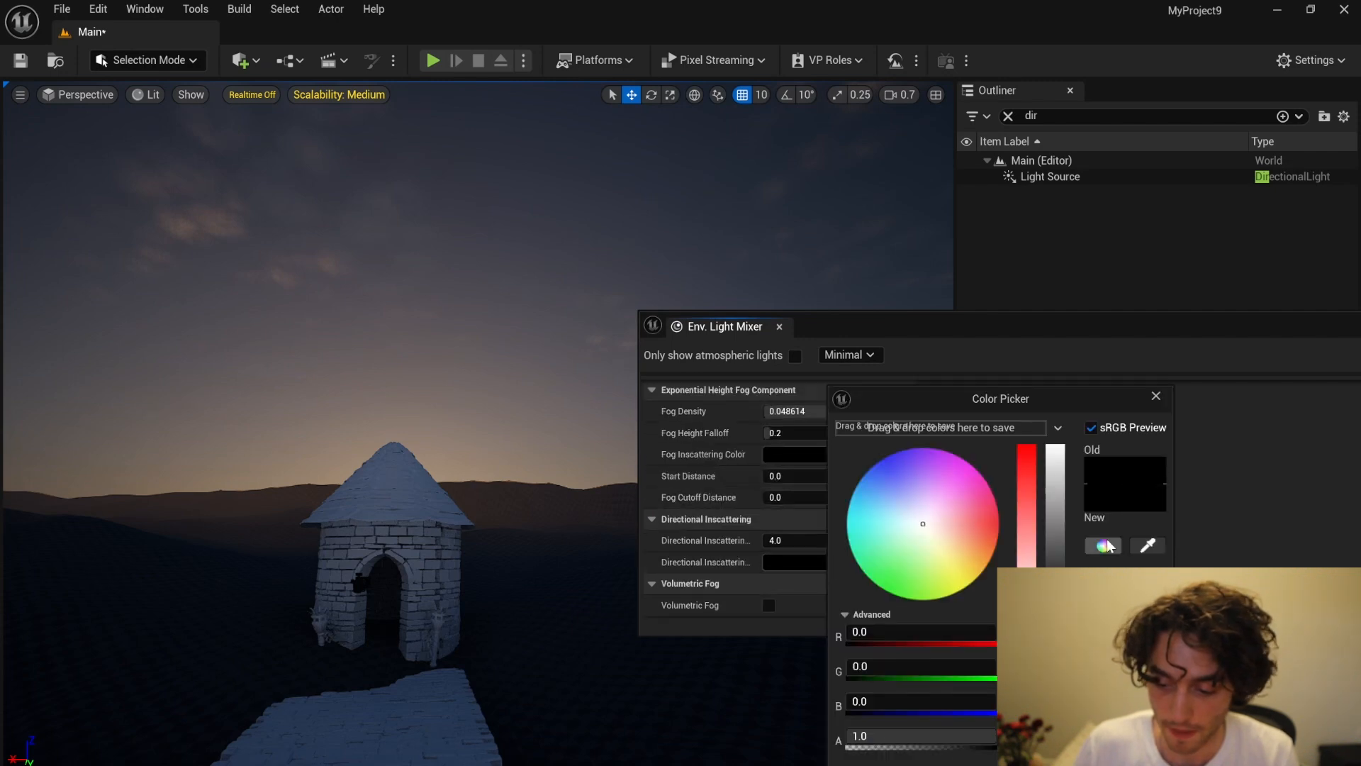
{"action": "mouse_move", "coordinate": [1058, 568]}
{"action": "left_mouse_down"}
{"action": "mouse_move", "coordinate": [1055, 556]}
{"action": "mouse_move", "coordinate": [1056, 588]}
{"action": "left_mouse_up"}
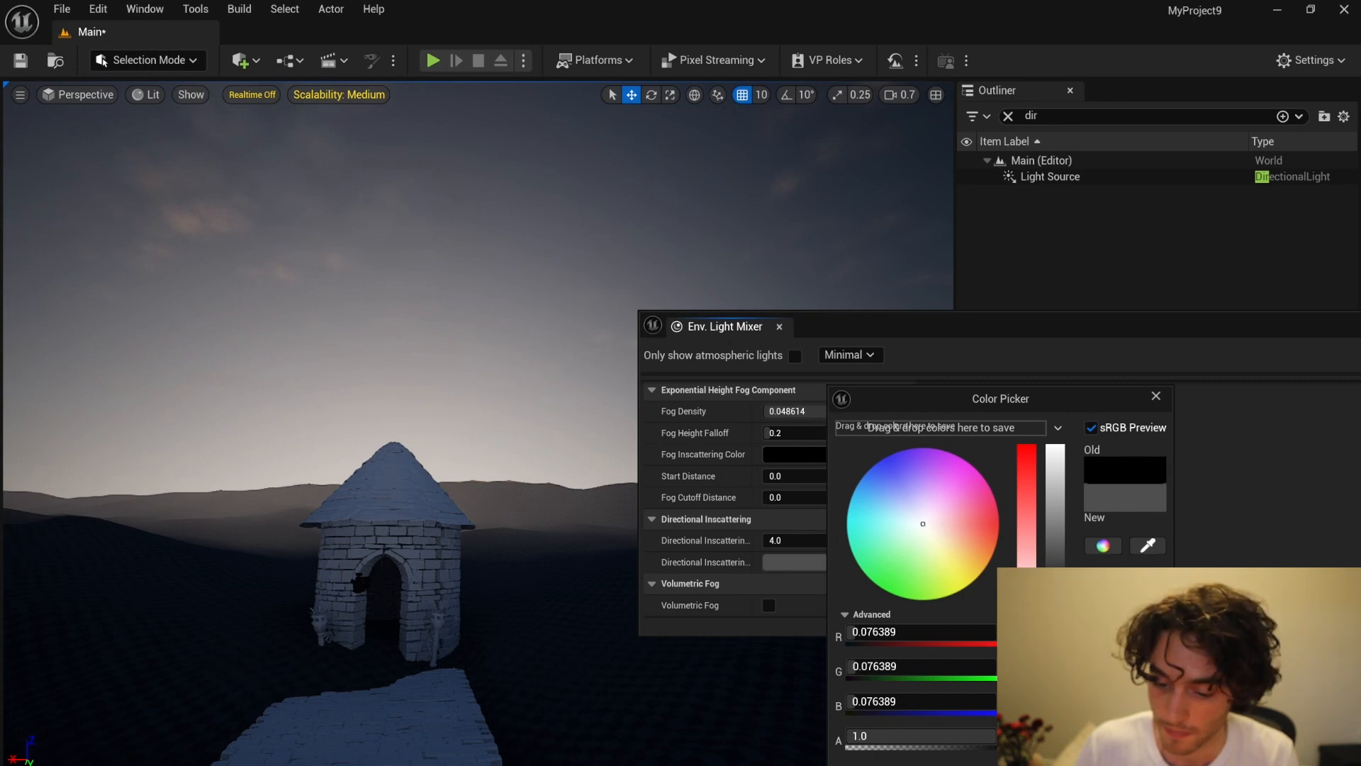
{"action": "key", "text": "Escape"}
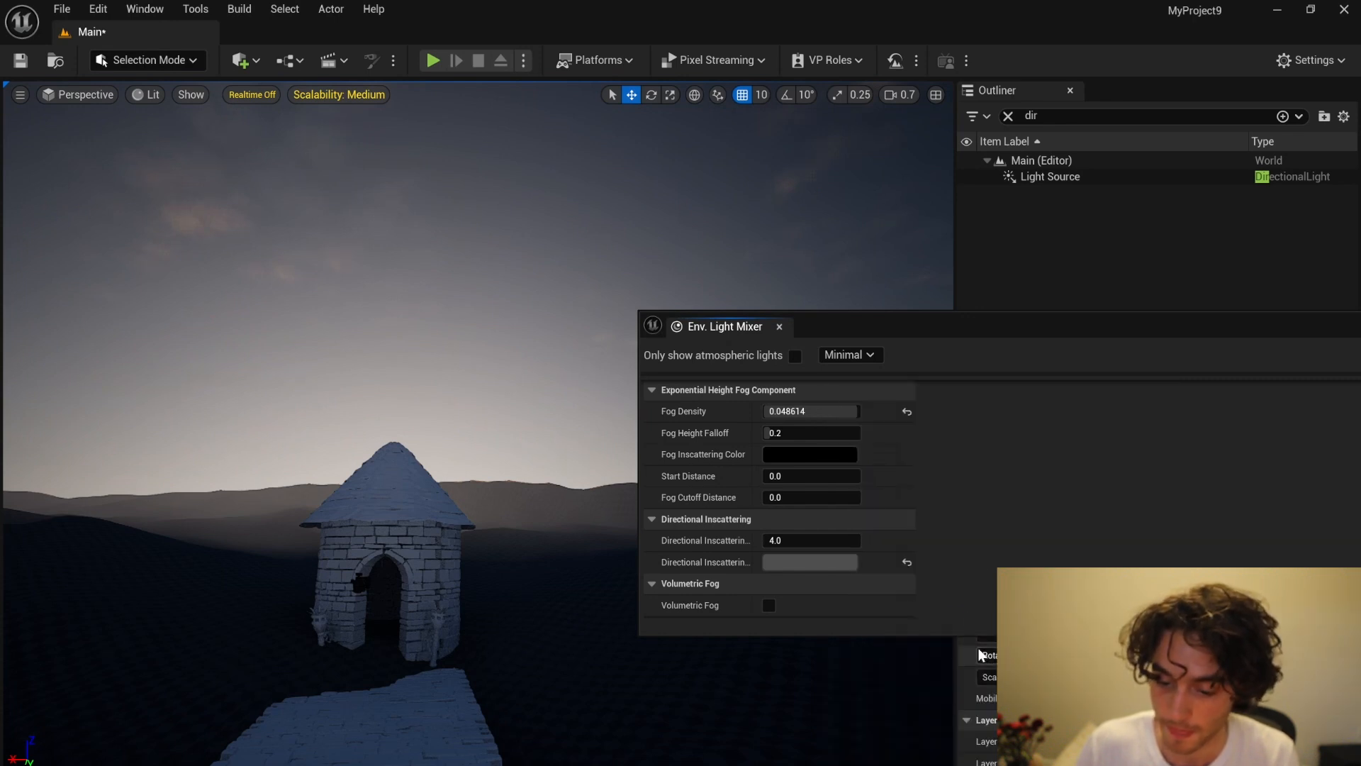
Step: Set the height fog's Fog Inscattering Color to grey, about 0.194 in R, G and B, and its density to about 0.026
{"action": "left_click", "coordinate": [822, 453]}
{"action": "left_click", "coordinate": [1059, 530]}
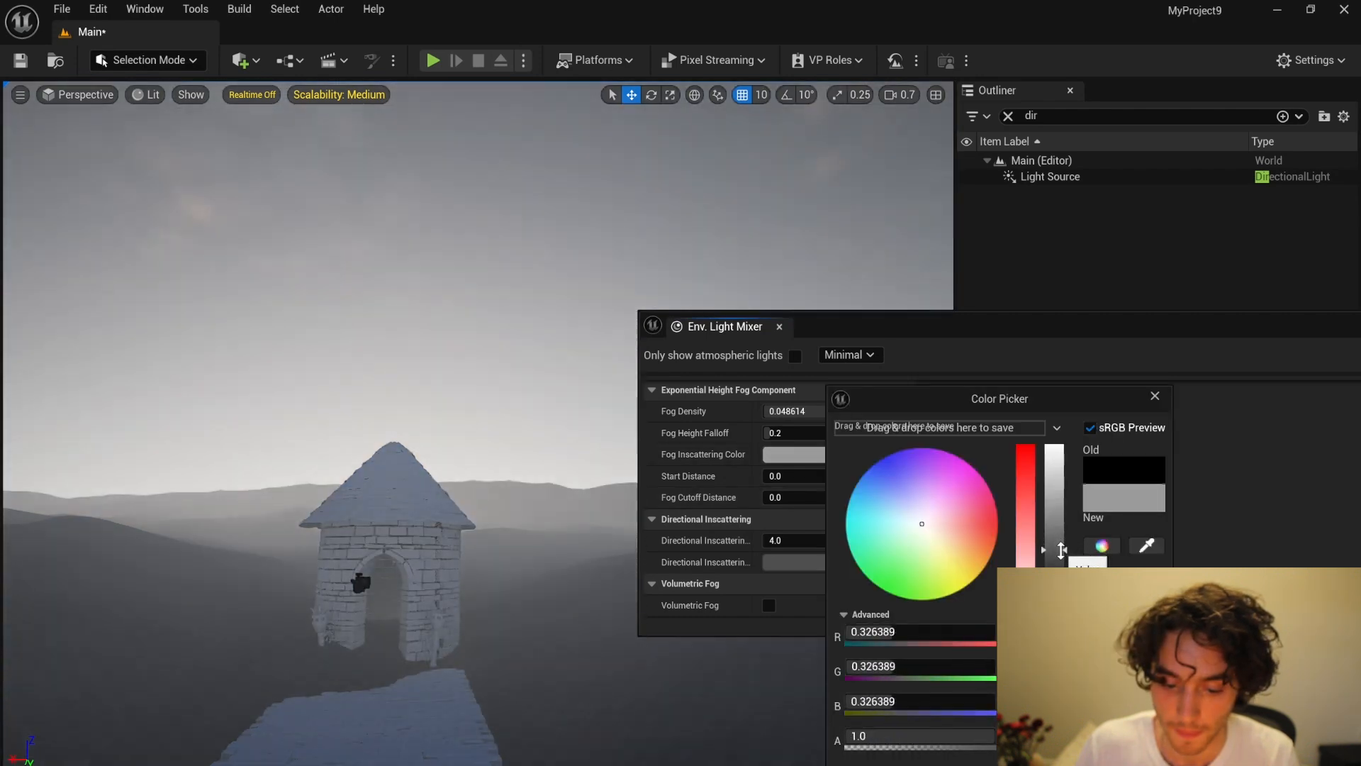
{"action": "left_click_drag", "start_coordinate": [1061, 567], "coordinate": [1059, 565]}
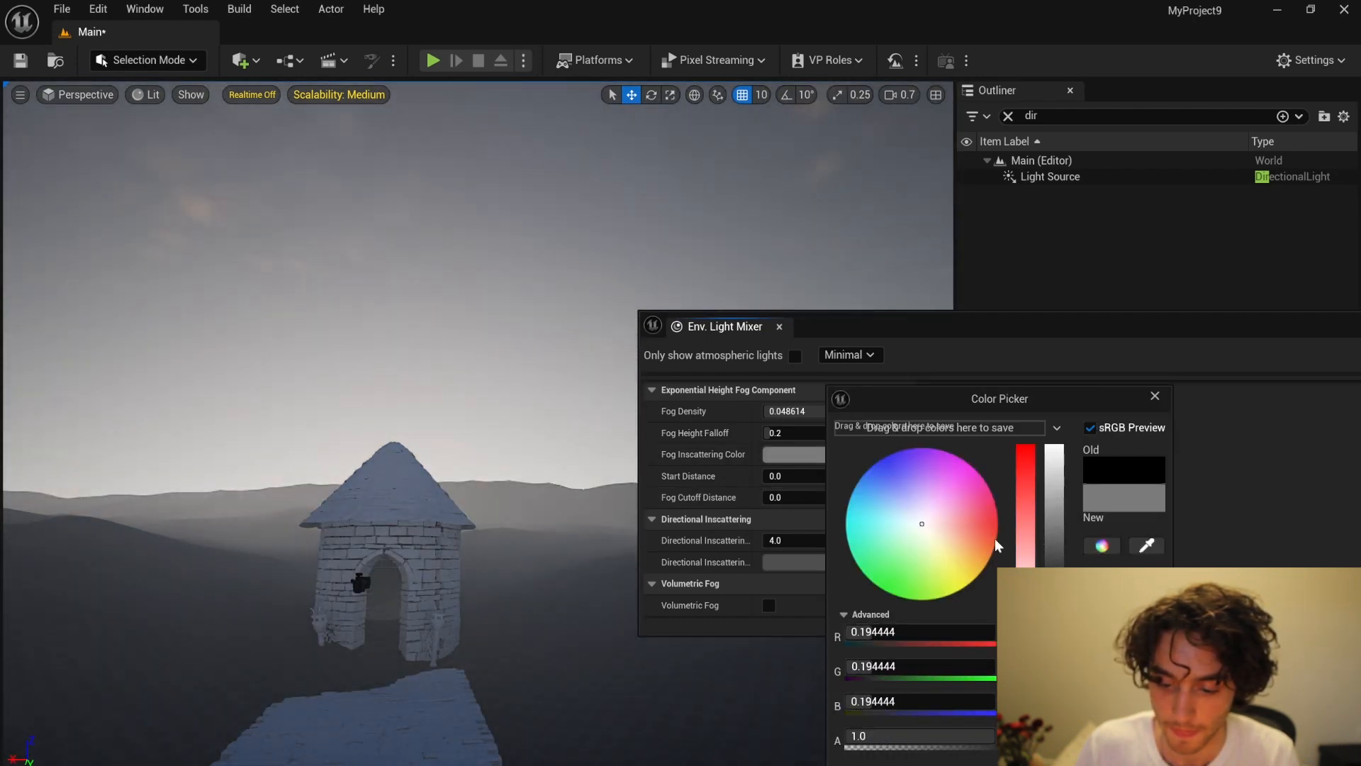
{"action": "left_click_drag", "start_coordinate": [792, 411], "coordinate": [768, 411]}
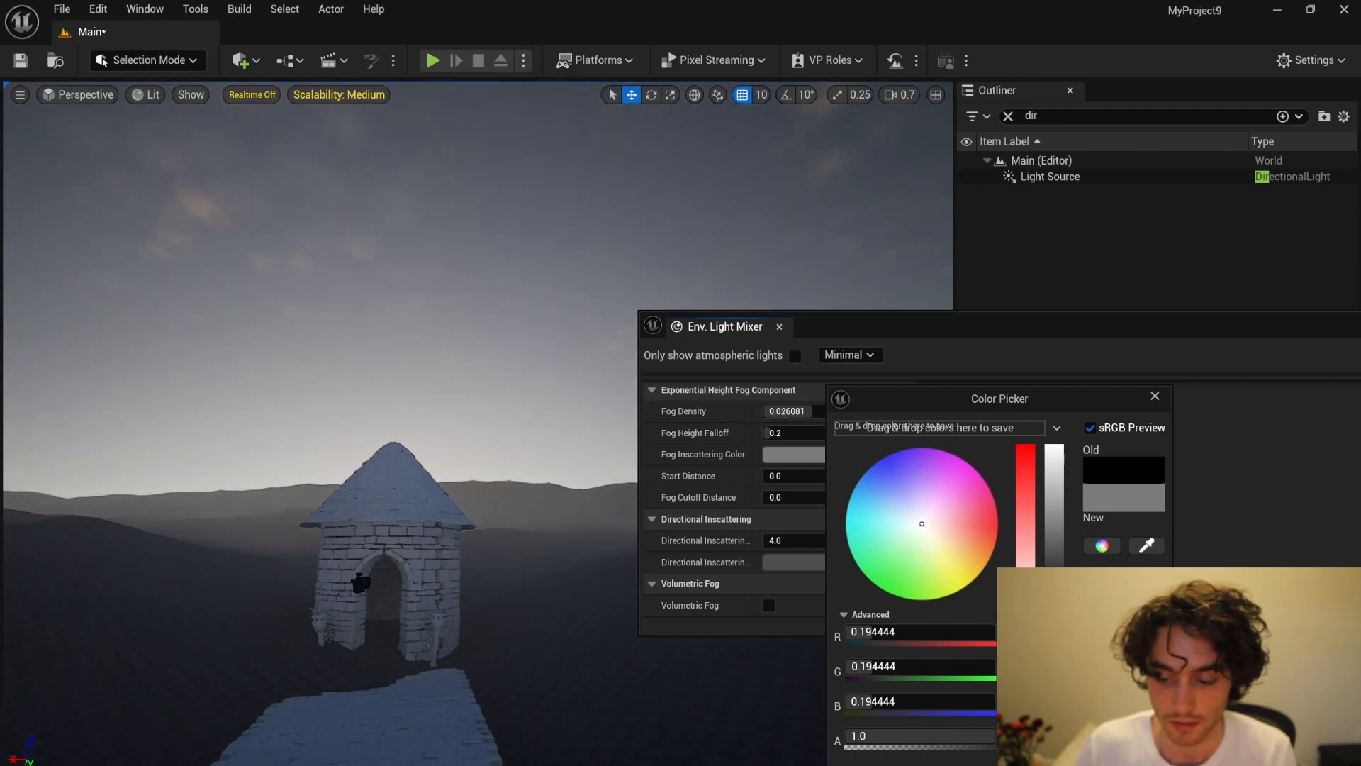
{"action": "left_click", "coordinate": [1088, 755]}
Step: Tint the Light Source's color pale blue, about R 0.61, G 0.92, B 1.0, and close the Env. Light Mixer
{"action": "scroll", "coordinate": [969, 512], "scroll_direction": "up", "scroll_amount": 6}
{"action": "scroll", "coordinate": [970, 512], "scroll_direction": "up", "scroll_amount": 10}
{"action": "scroll", "coordinate": [971, 512], "scroll_direction": "up", "scroll_amount": 8}
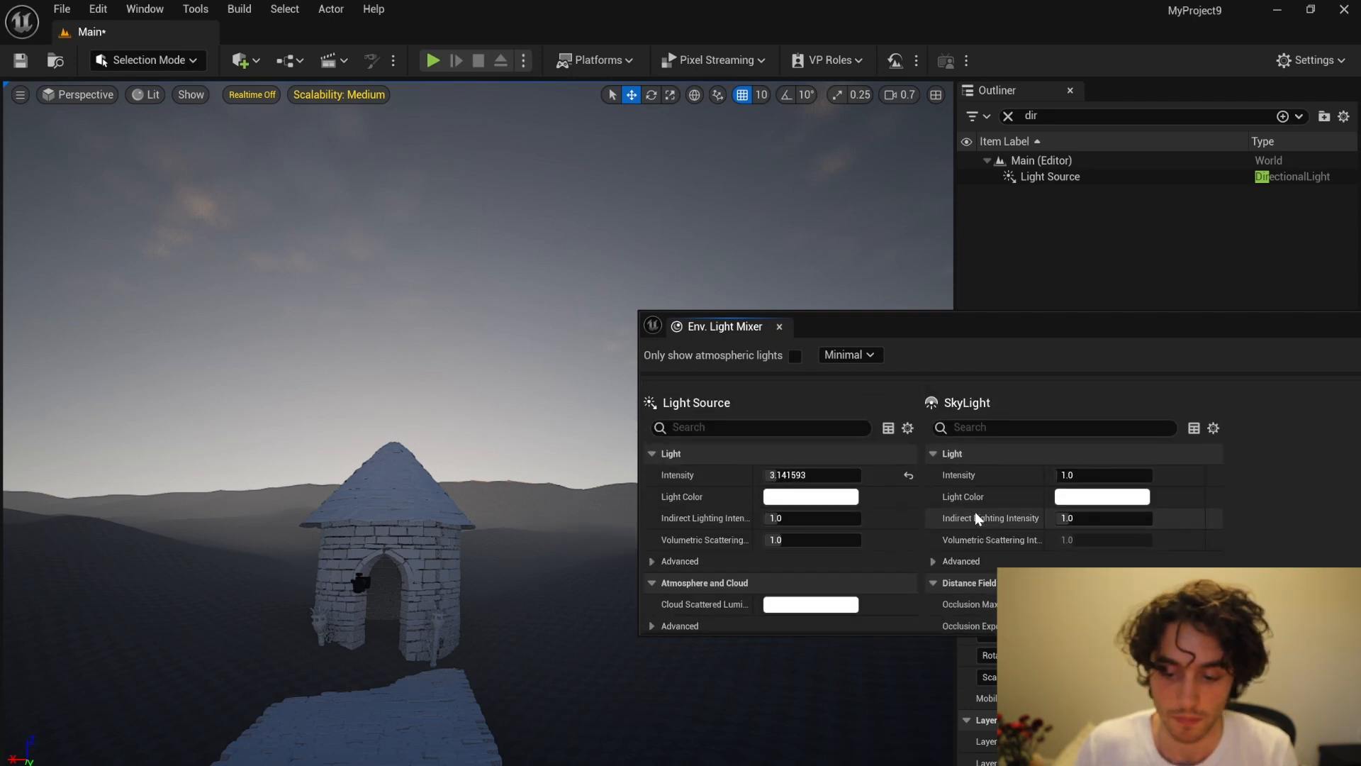
{"action": "left_click", "coordinate": [823, 505]}
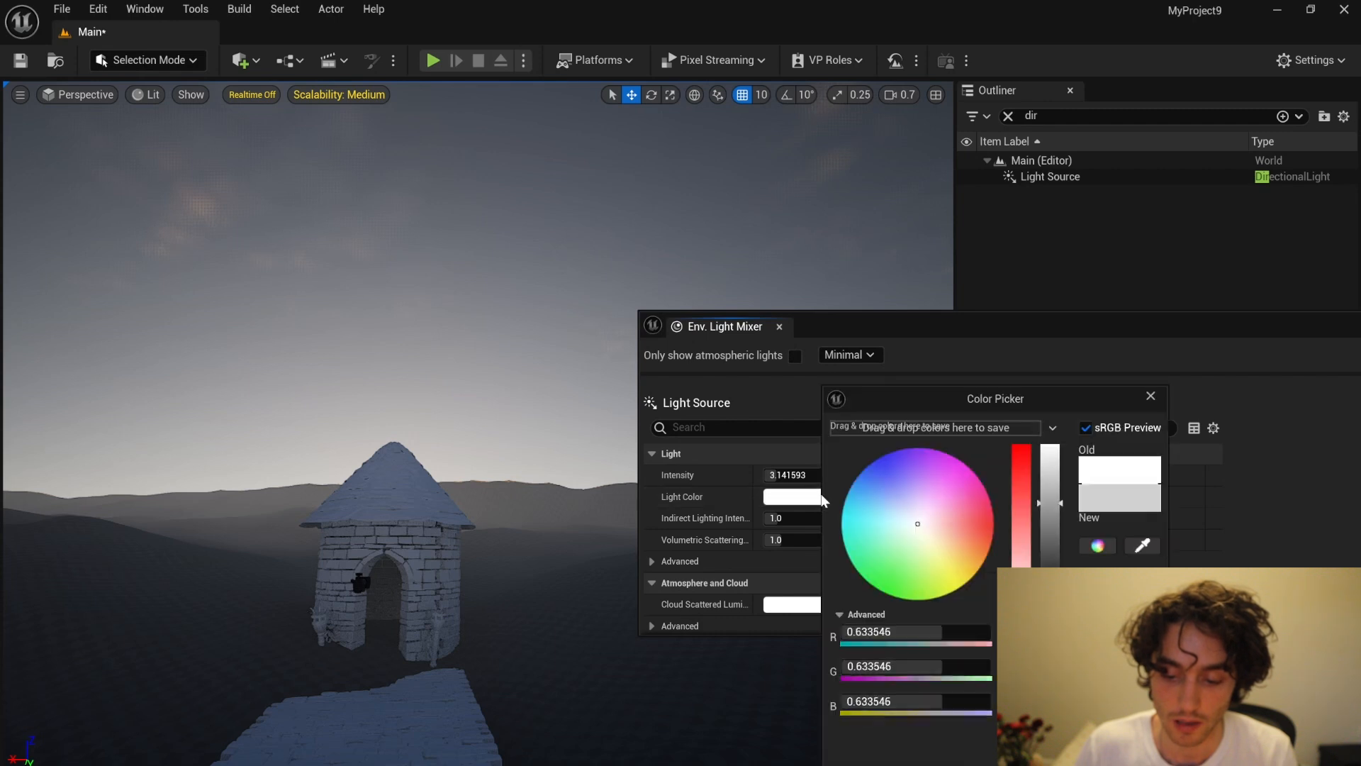
{"action": "left_click_drag", "start_coordinate": [916, 536], "coordinate": [889, 518]}
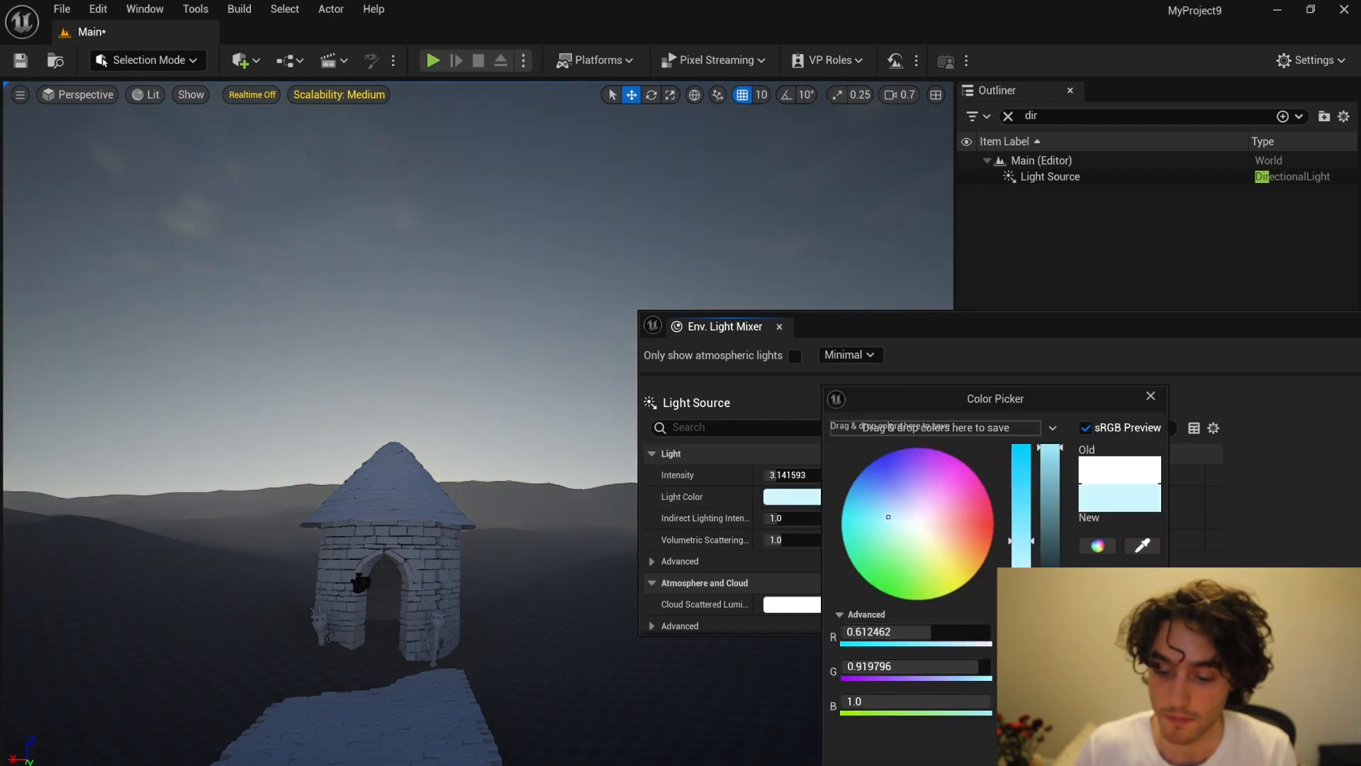
{"action": "left_click", "coordinate": [1066, 751]}
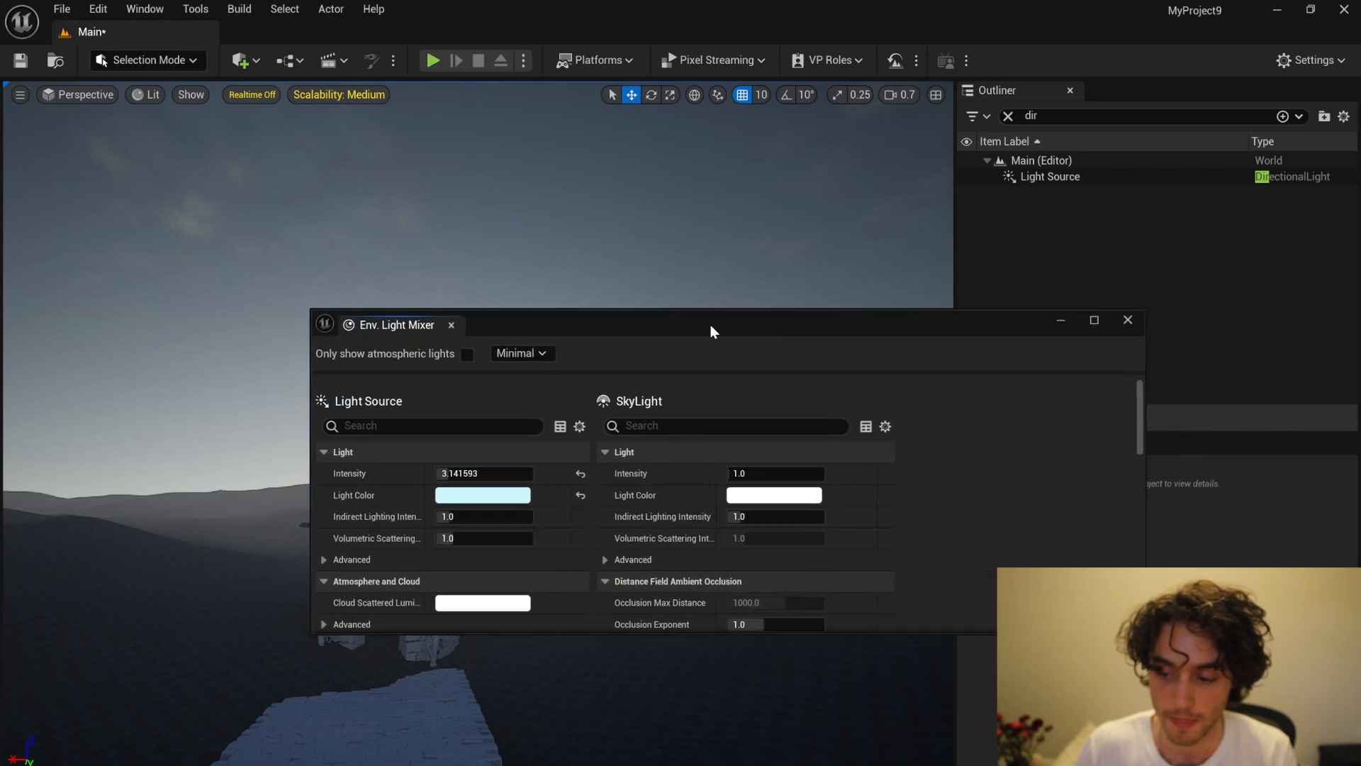
{"action": "left_click", "coordinate": [1120, 317]}
Step: Place a point light above the stone walkway in front of the tower
{"action": "right_click_drag", "start_coordinate": [769, 343], "coordinate": [744, 418]}
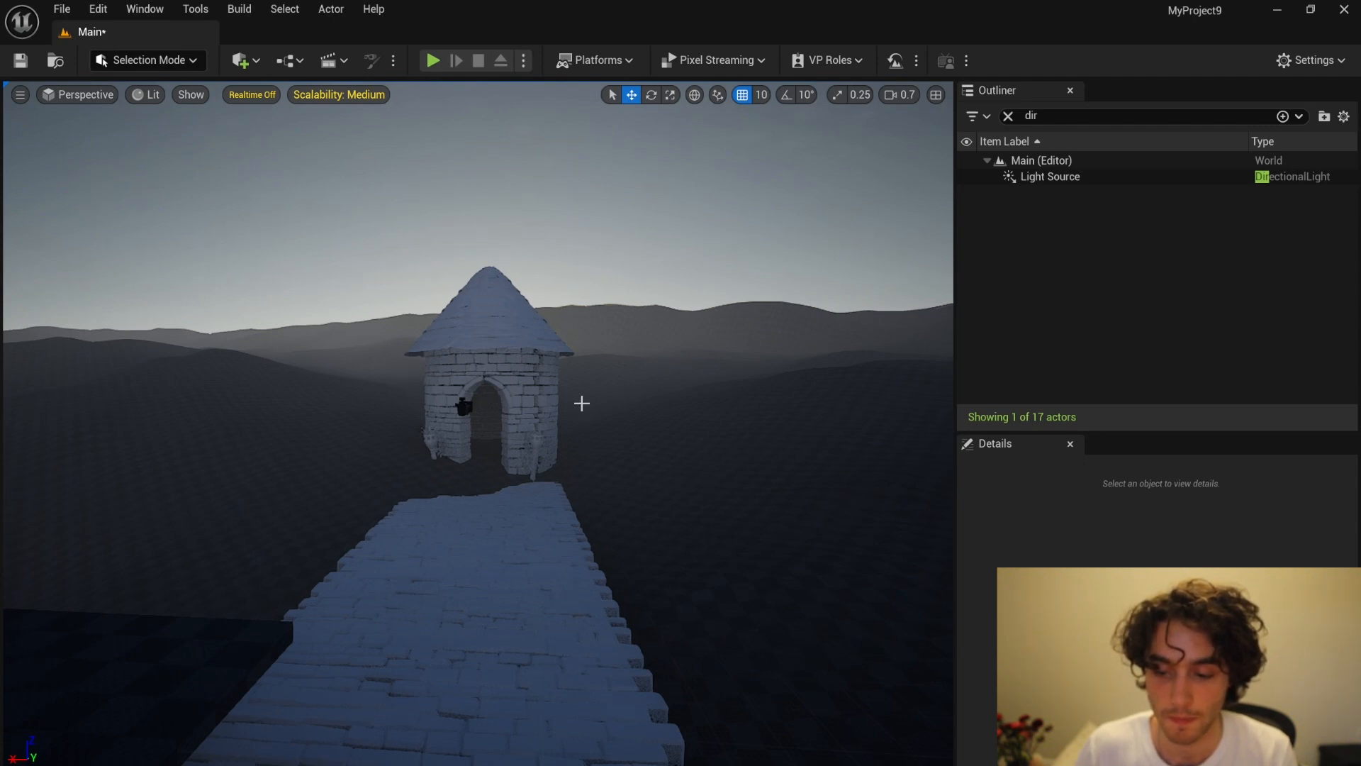
{"action": "scroll", "coordinate": [582, 403], "scroll_direction": "up", "scroll_amount": 6}
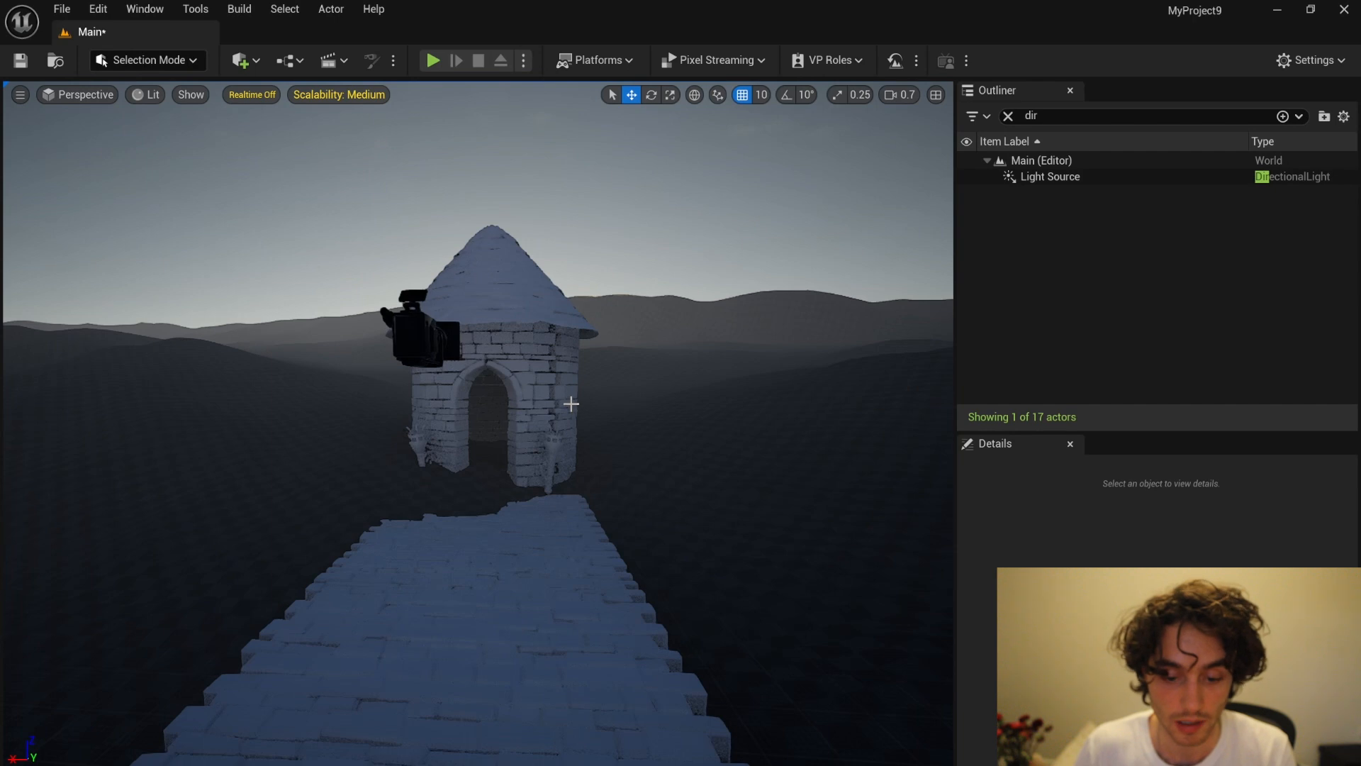
{"action": "left_click", "coordinate": [241, 60]}
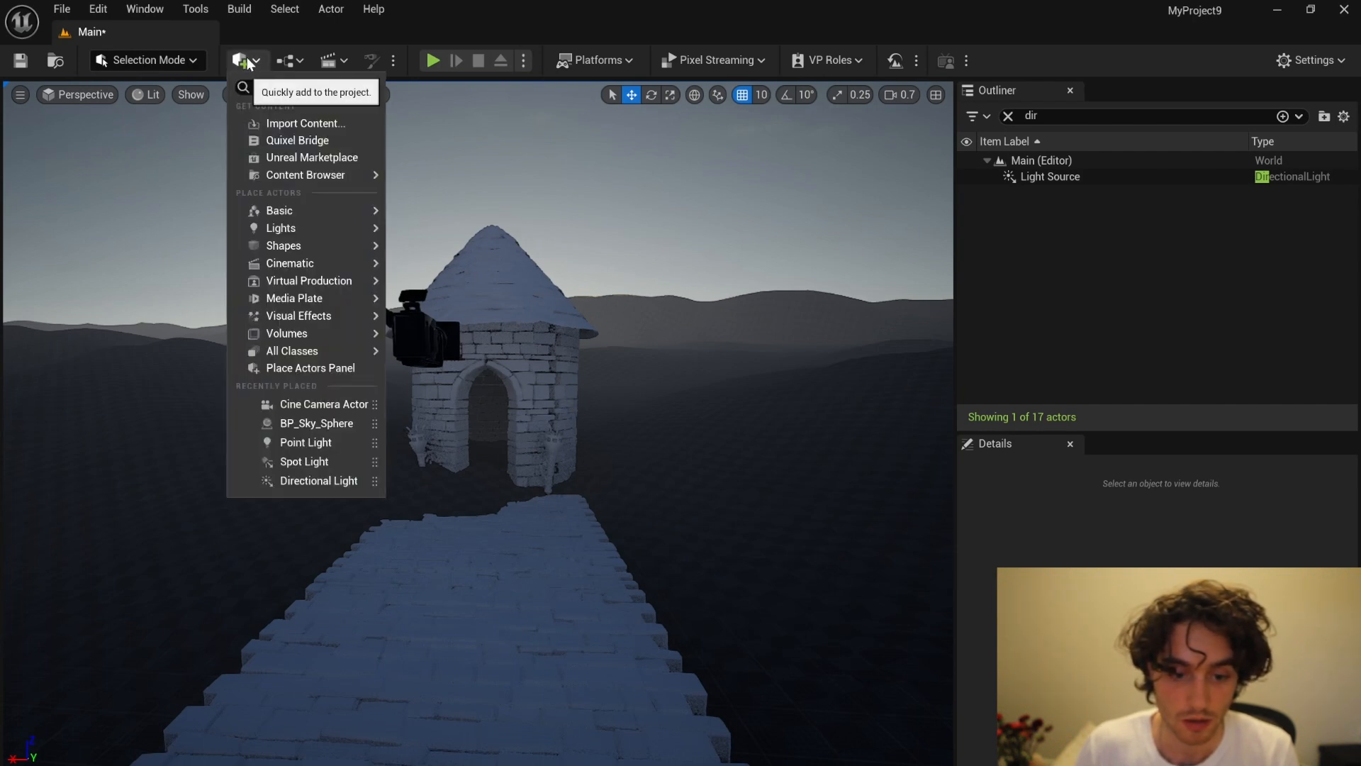
{"action": "mouse_move", "coordinate": [325, 234]}
{"action": "left_click_drag", "start_coordinate": [465, 254], "coordinate": [521, 352]}
{"action": "middle_click_drag", "start_coordinate": [474, 441], "coordinate": [328, 433]}
Step: In the top view, move the point light along the walkway onto one of the torches beside the tower's doorway
{"action": "left_click", "coordinate": [85, 95]}
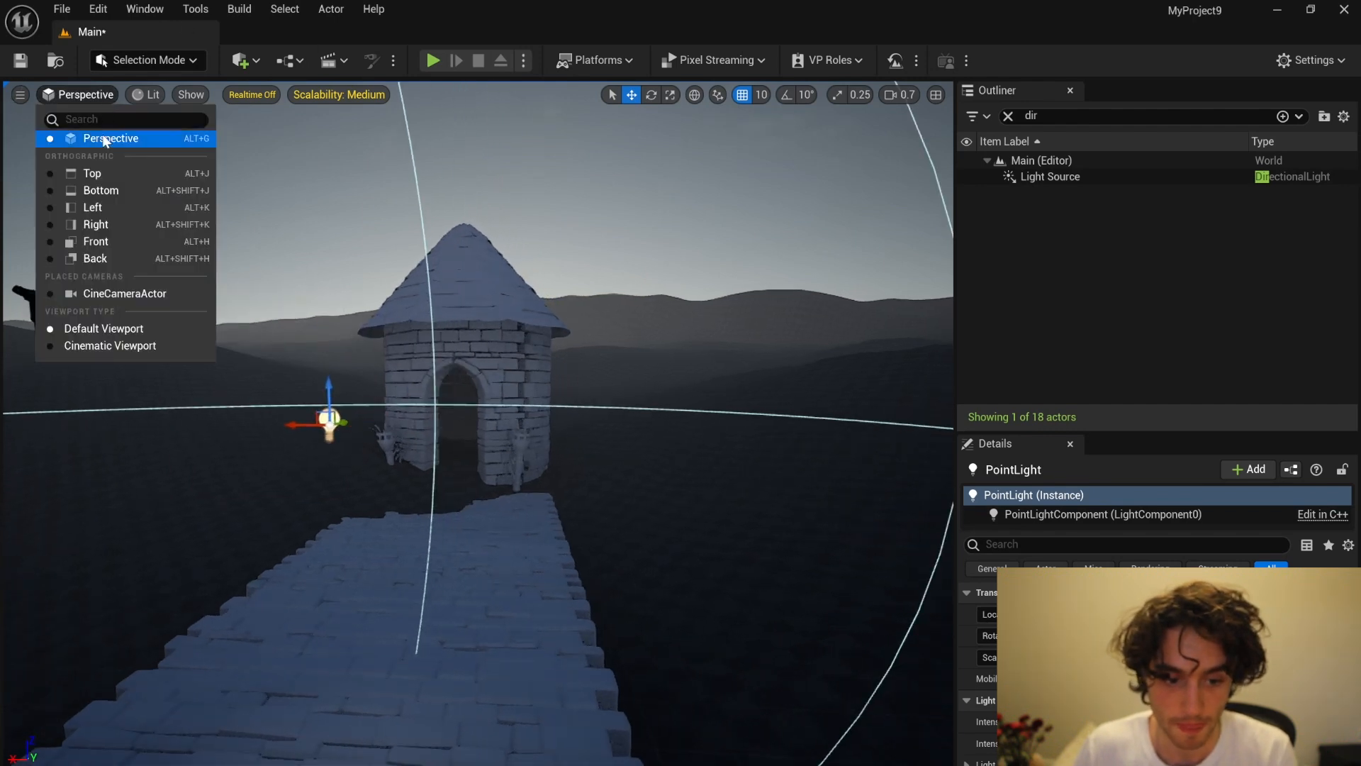
{"action": "left_click", "coordinate": [92, 174]}
{"action": "scroll", "coordinate": [384, 406], "scroll_direction": "down", "scroll_amount": 3}
{"action": "scroll", "coordinate": [382, 408], "scroll_direction": "down", "scroll_amount": 2}
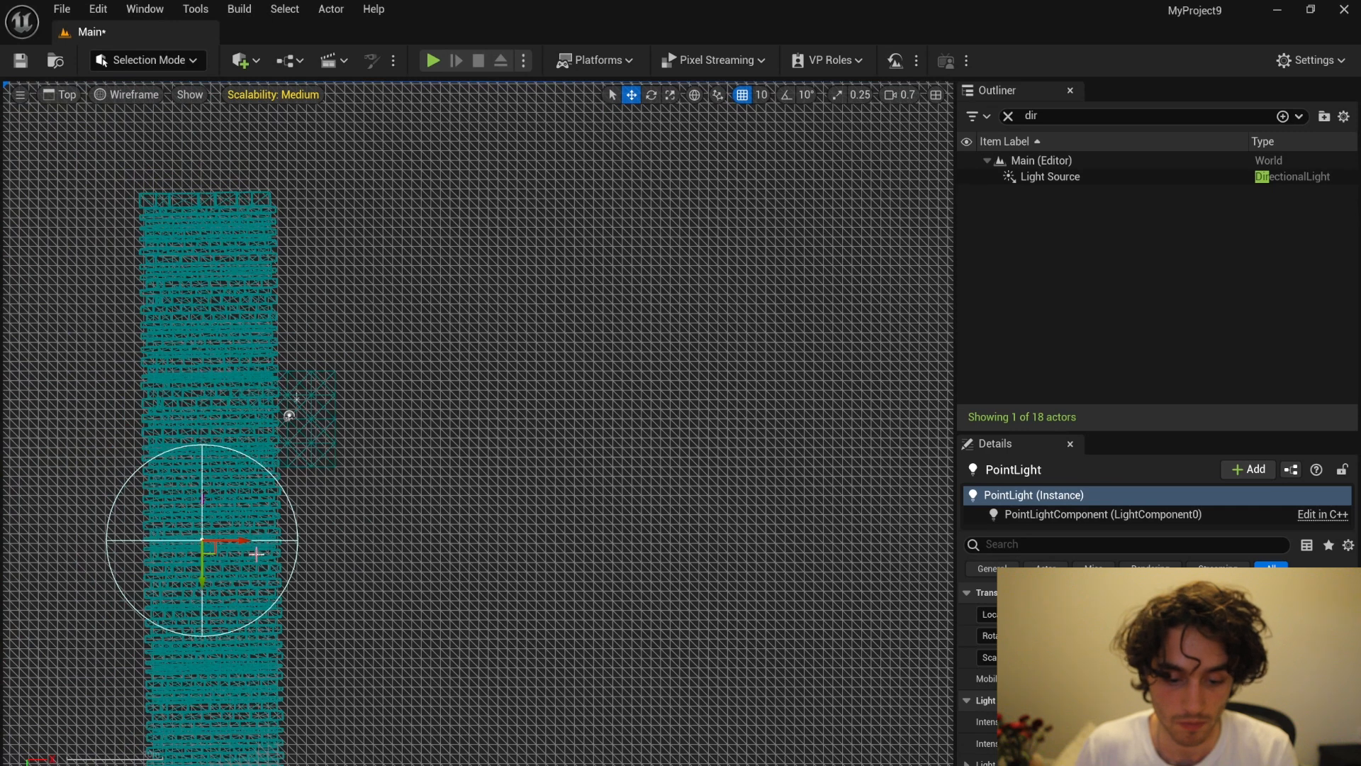
{"action": "scroll", "coordinate": [210, 564], "scroll_direction": "down", "scroll_amount": 2}
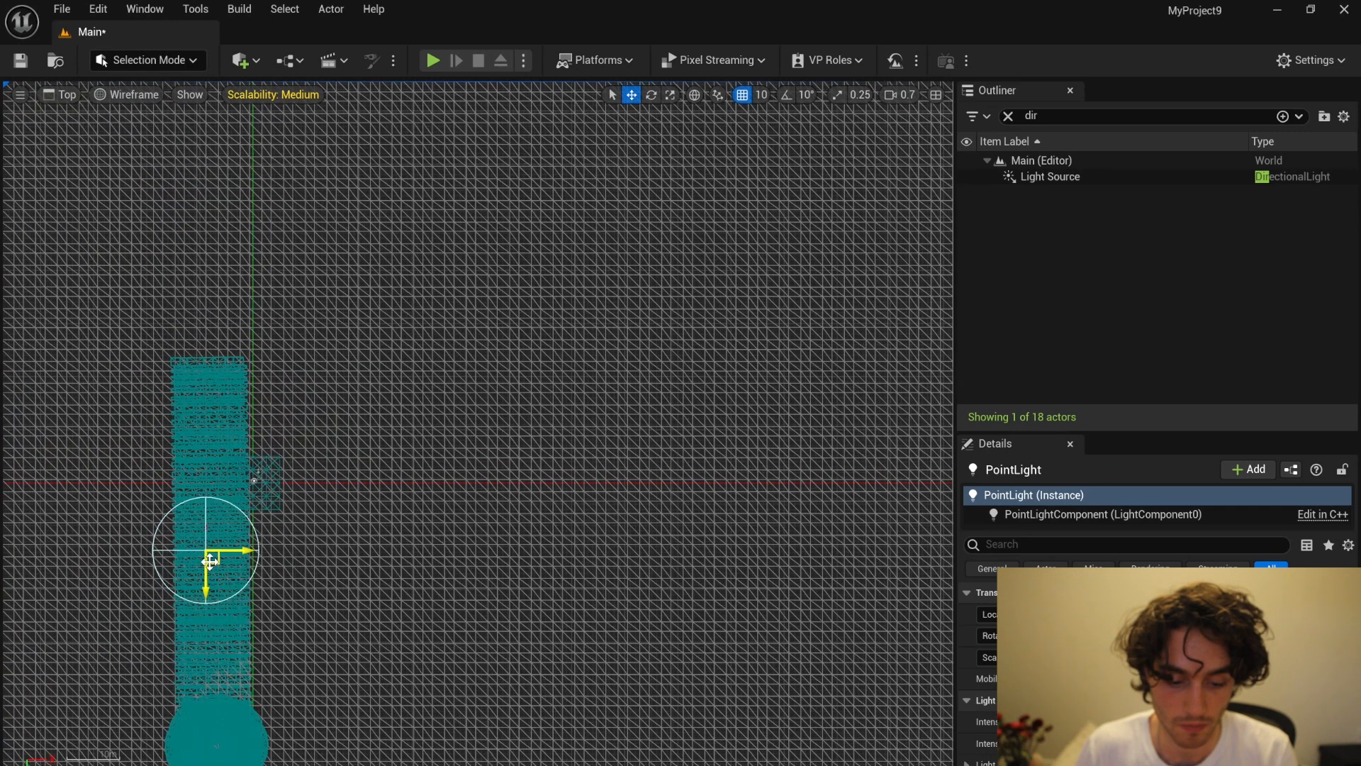
{"action": "left_click_drag", "start_coordinate": [206, 580], "coordinate": [148, 723]}
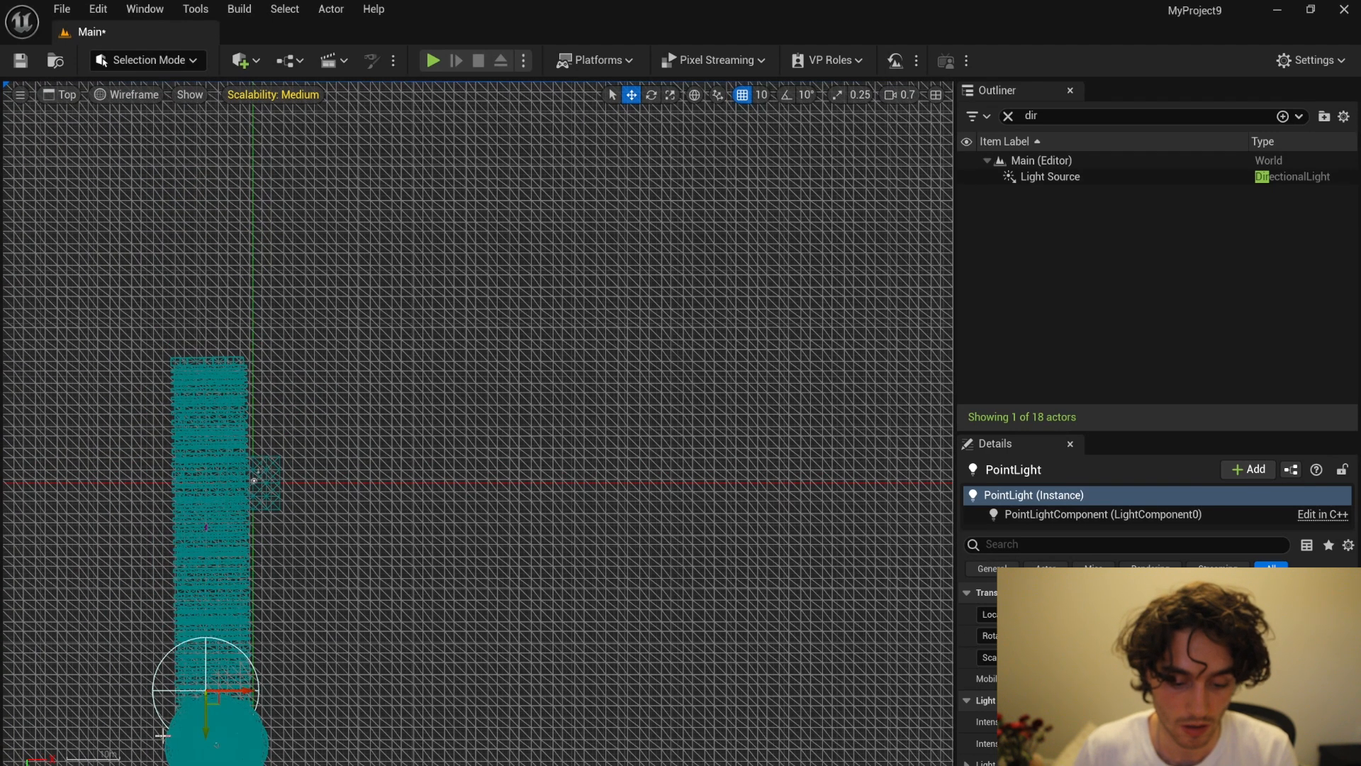
{"action": "scroll", "coordinate": [163, 735], "scroll_direction": "up", "scroll_amount": 5}
{"action": "key", "text": "f"}
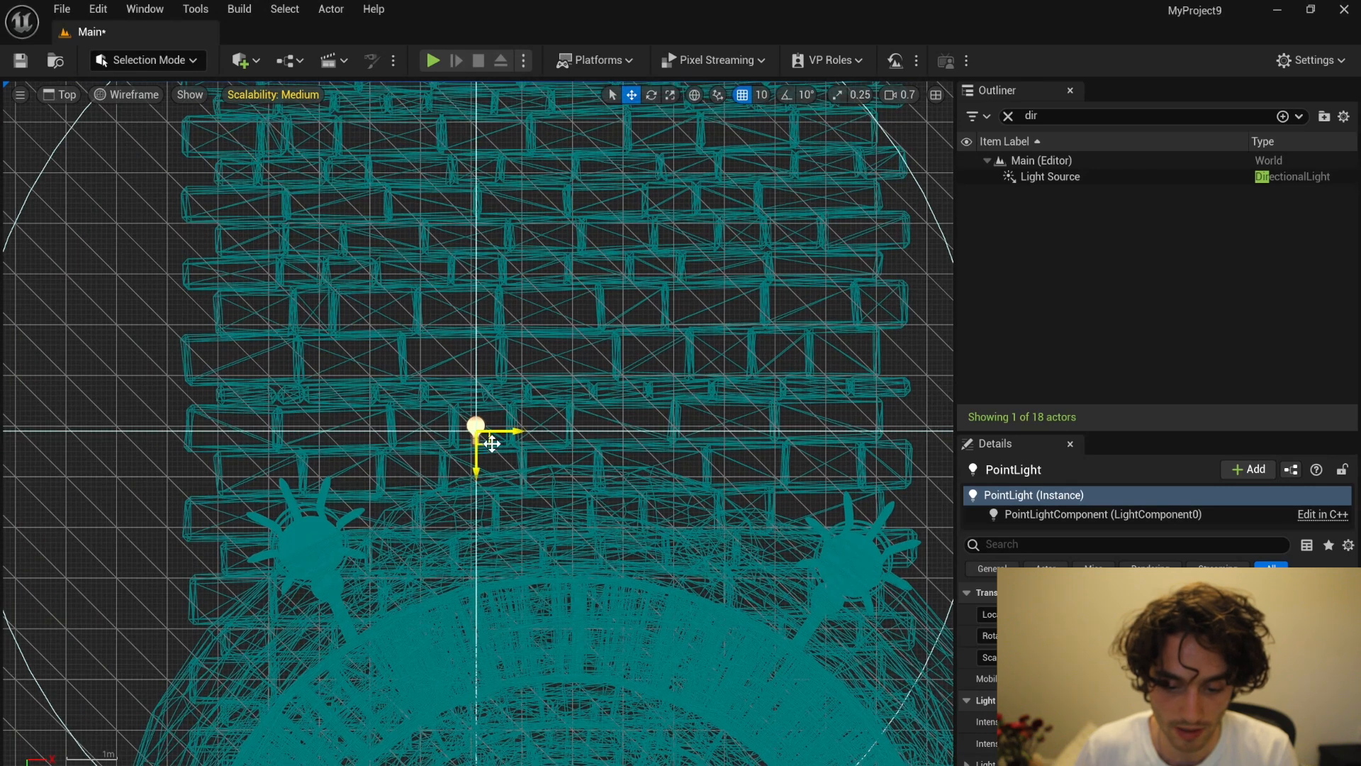
{"action": "left_click_drag", "start_coordinate": [476, 463], "coordinate": [358, 549]}
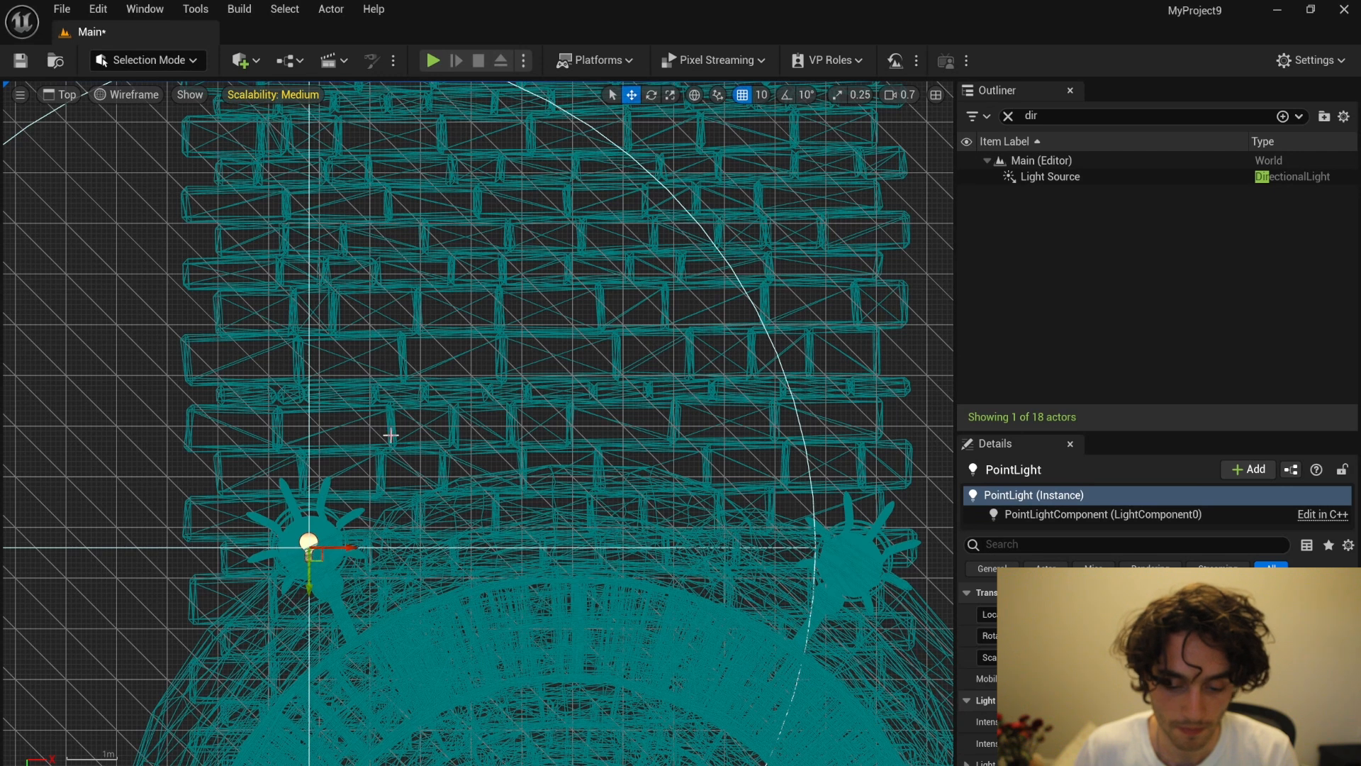
Step: Return to the perspective view and lower the point light onto the torch head at Z 60
{"action": "left_click", "coordinate": [186, 62]}
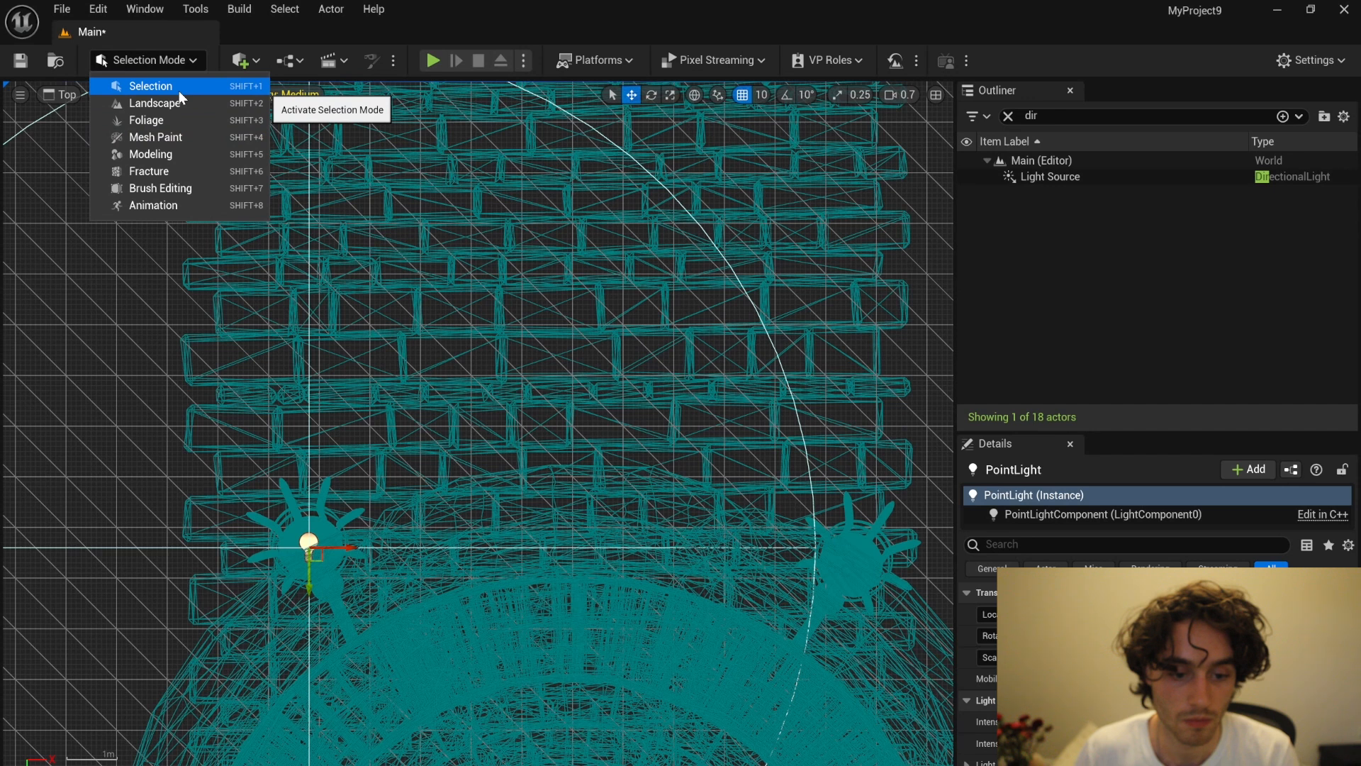
{"action": "left_click", "coordinate": [202, 47]}
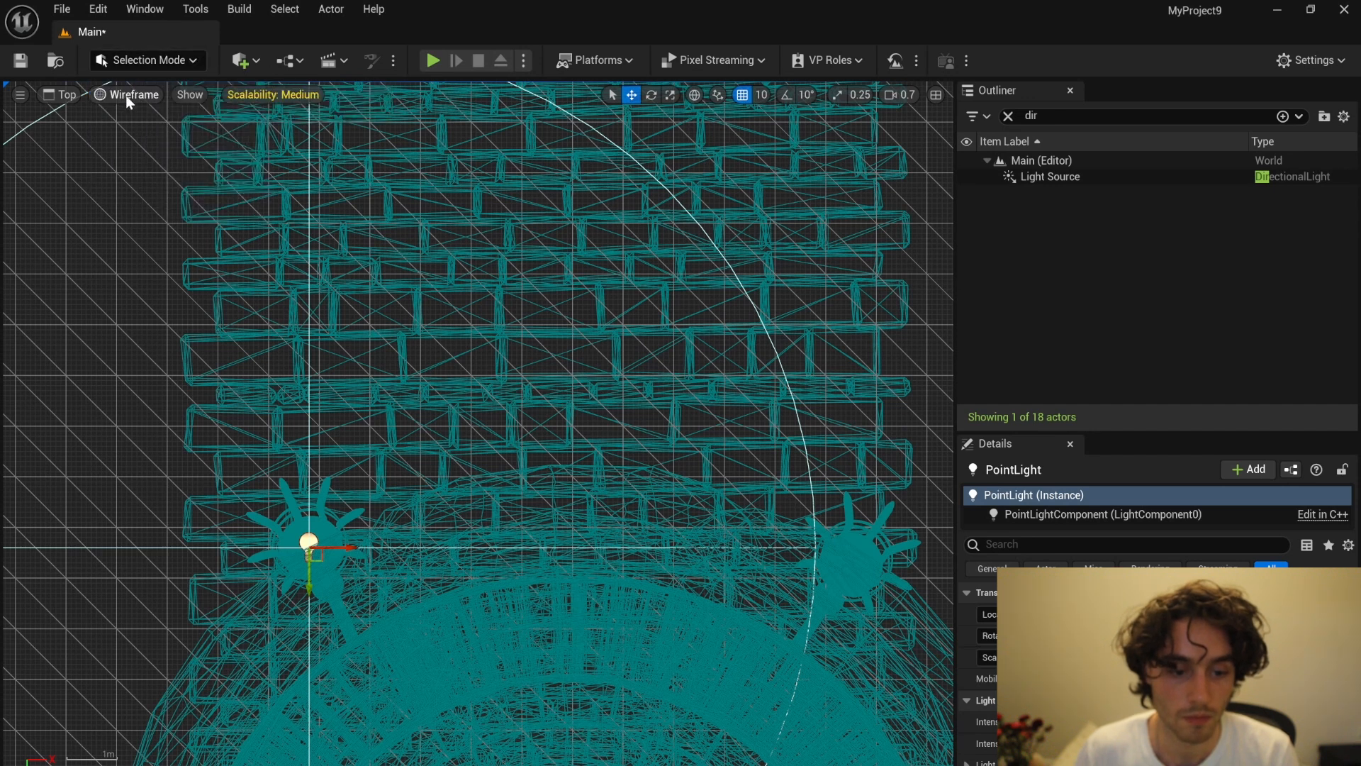
{"action": "left_click", "coordinate": [64, 95]}
{"action": "left_click", "coordinate": [83, 138]}
{"action": "right_click_drag", "start_coordinate": [587, 412], "coordinate": [564, 428]}
{"action": "key", "text": "w"}
{"action": "left_click_drag", "start_coordinate": [561, 338], "coordinate": [561, 422]}
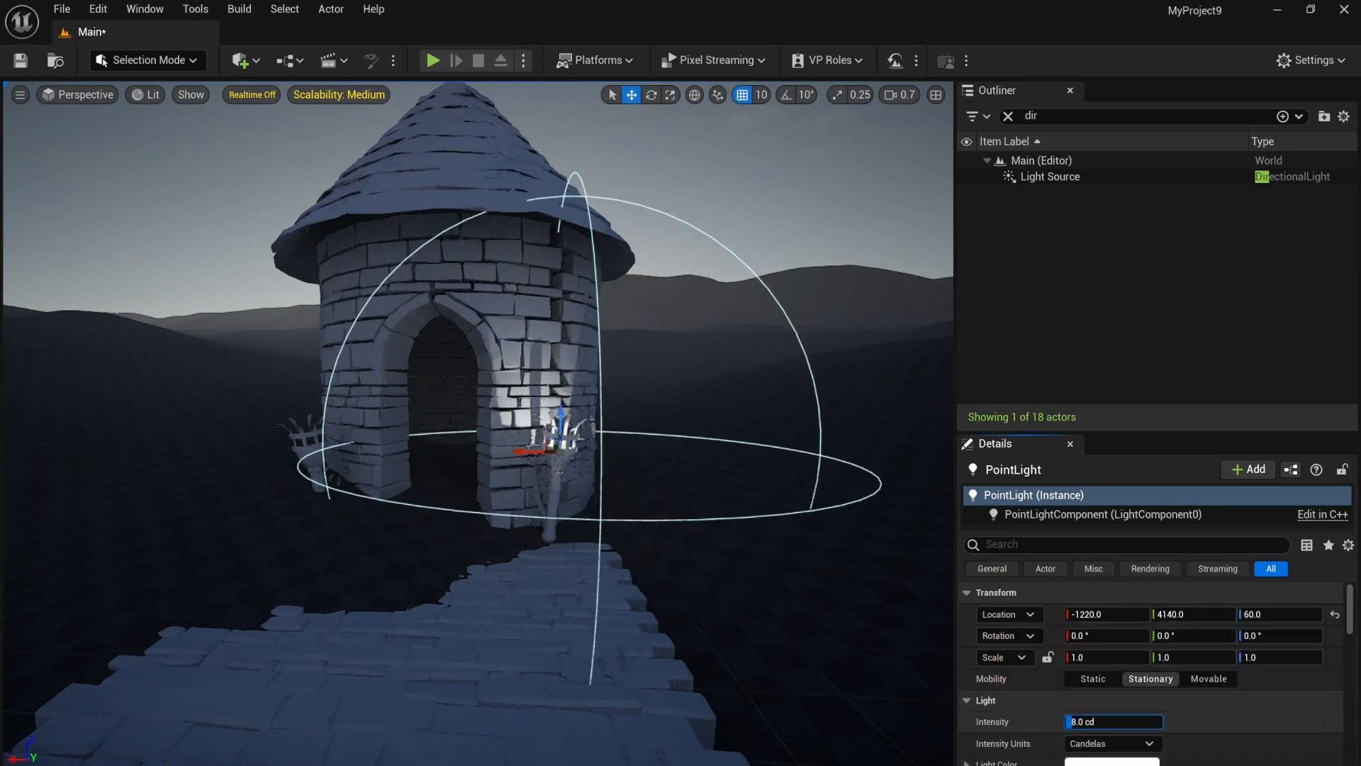
Step: Tint the point light's color a warm orange-pink, about R 1.0, G 0.62, B 0.56
{"action": "left_click", "coordinate": [1112, 762]}
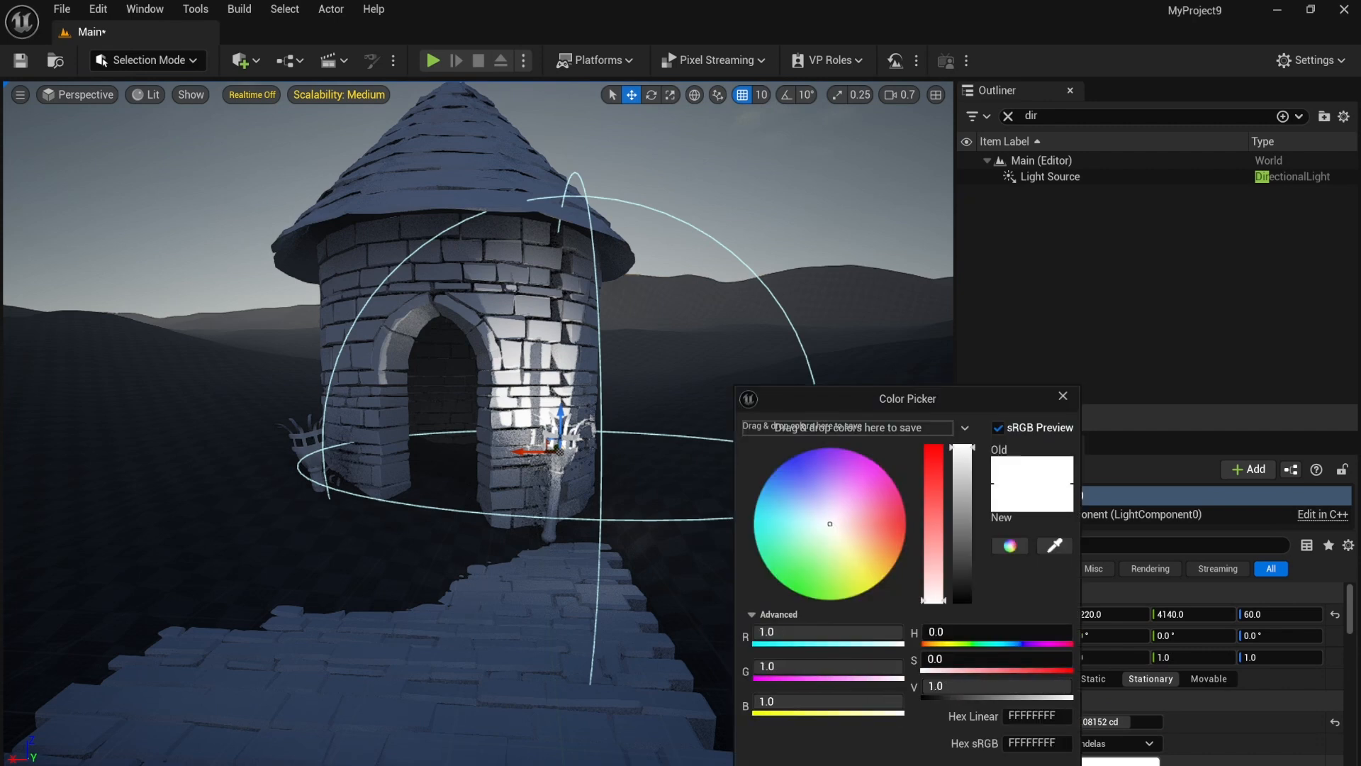
{"action": "left_click_drag", "start_coordinate": [933, 573], "coordinate": [926, 549]}
{"action": "mouse_move", "coordinate": [855, 523]}
{"action": "left_mouse_down"}
{"action": "mouse_move", "coordinate": [844, 519]}
{"action": "mouse_move", "coordinate": [862, 528]}
{"action": "left_mouse_up"}
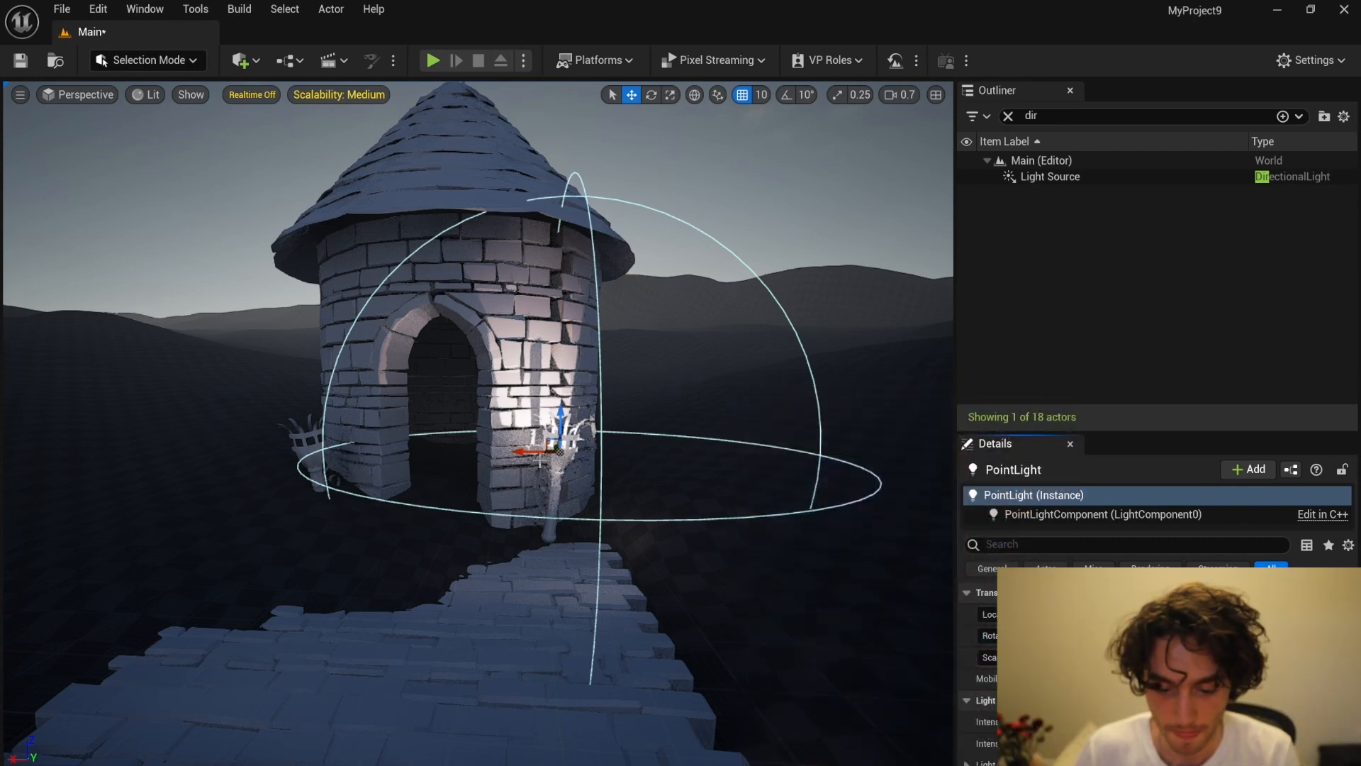
Step: Duplicate the point light along one axis onto the torch on the other side of the tower's doorway
{"action": "left_click_drag", "start_coordinate": [539, 460], "coordinate": [280, 455], "text": "alt"}
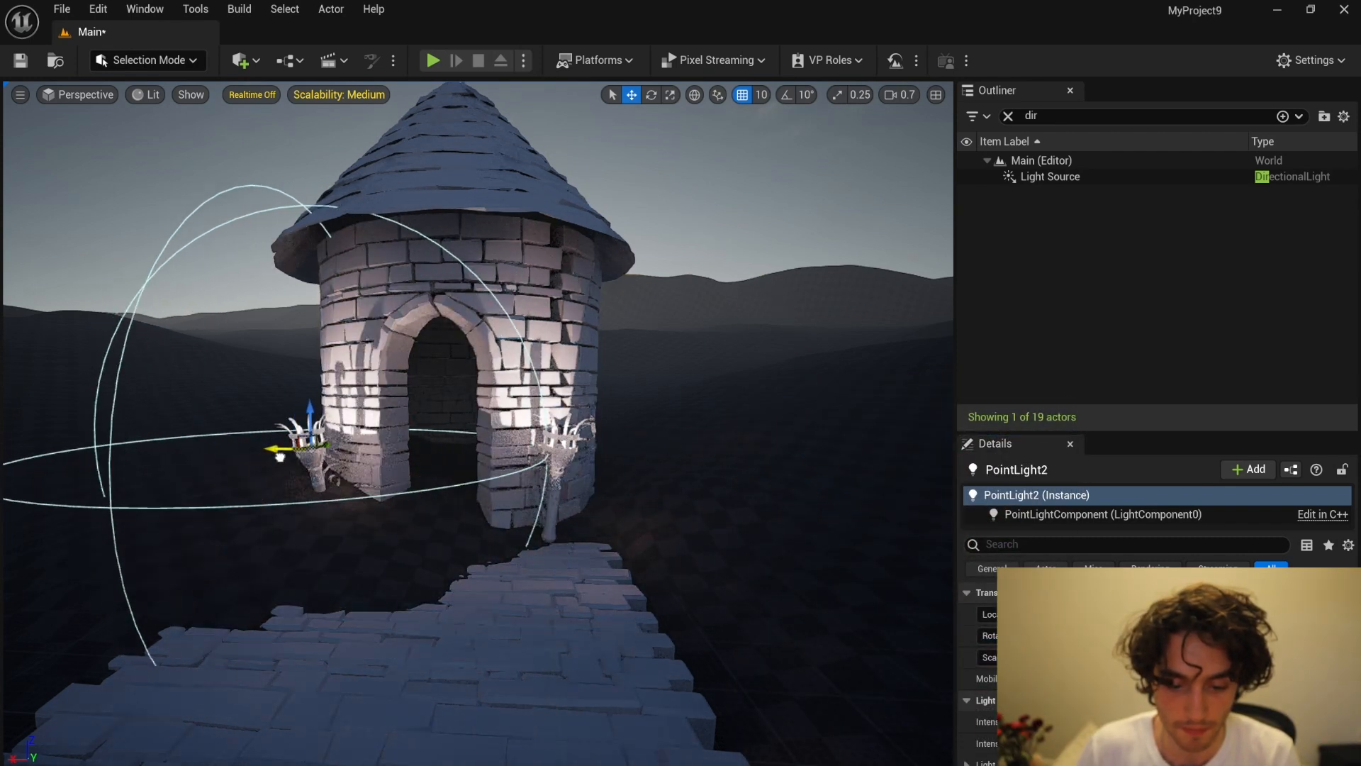
{"action": "scroll", "coordinate": [666, 464], "scroll_direction": "down", "scroll_amount": 6}
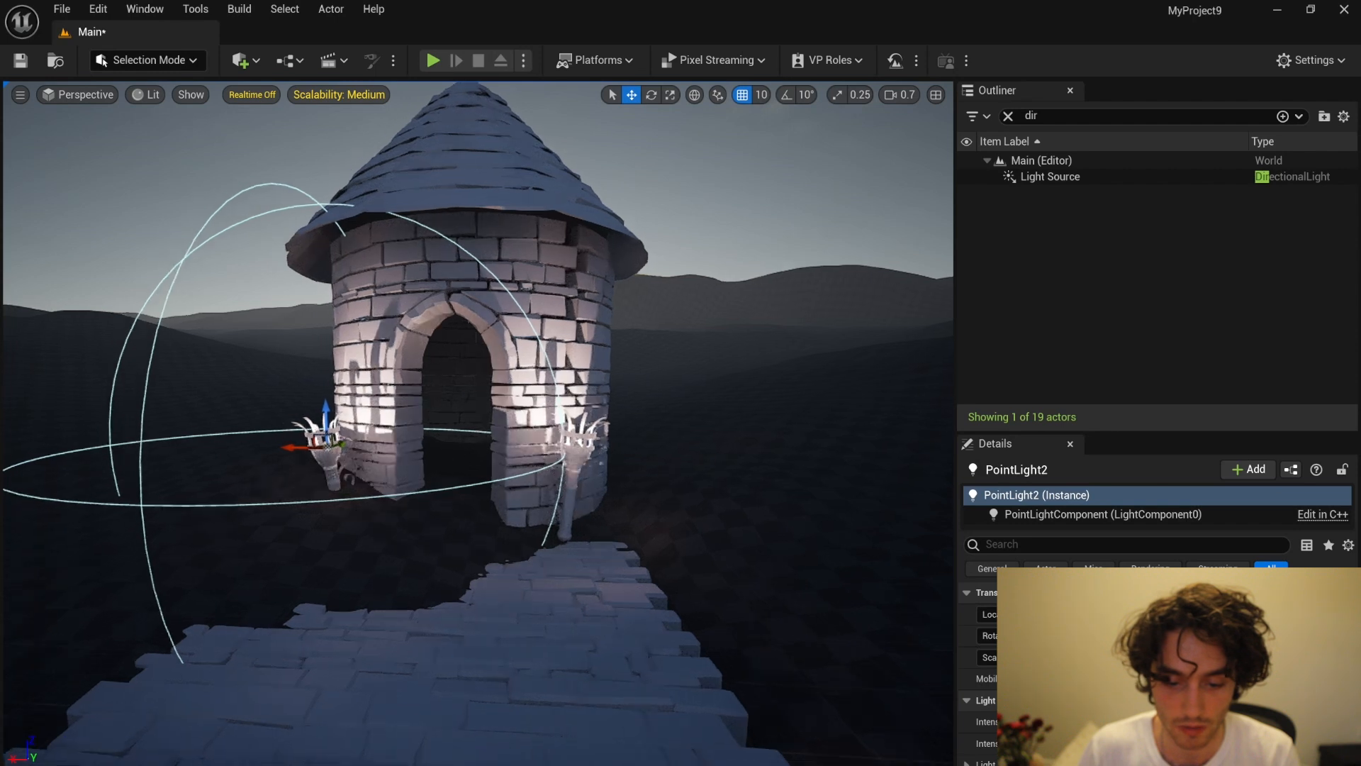
{"action": "left_click", "coordinate": [704, 435]}
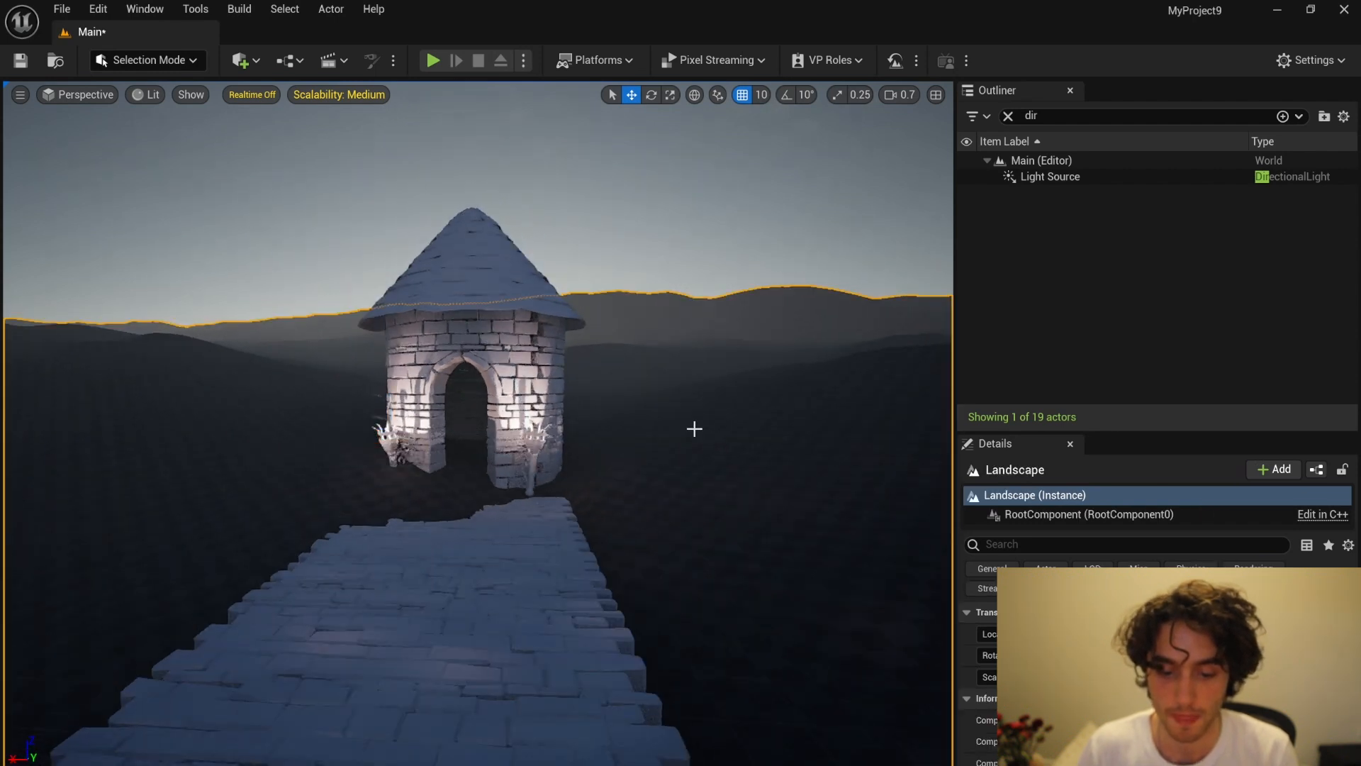
{"action": "scroll", "coordinate": [695, 428], "scroll_direction": "up", "scroll_amount": 5}
{"action": "right_click_drag", "start_coordinate": [754, 412], "coordinate": [750, 413]}
{"action": "scroll", "coordinate": [750, 414], "scroll_direction": "down", "scroll_amount": 1}
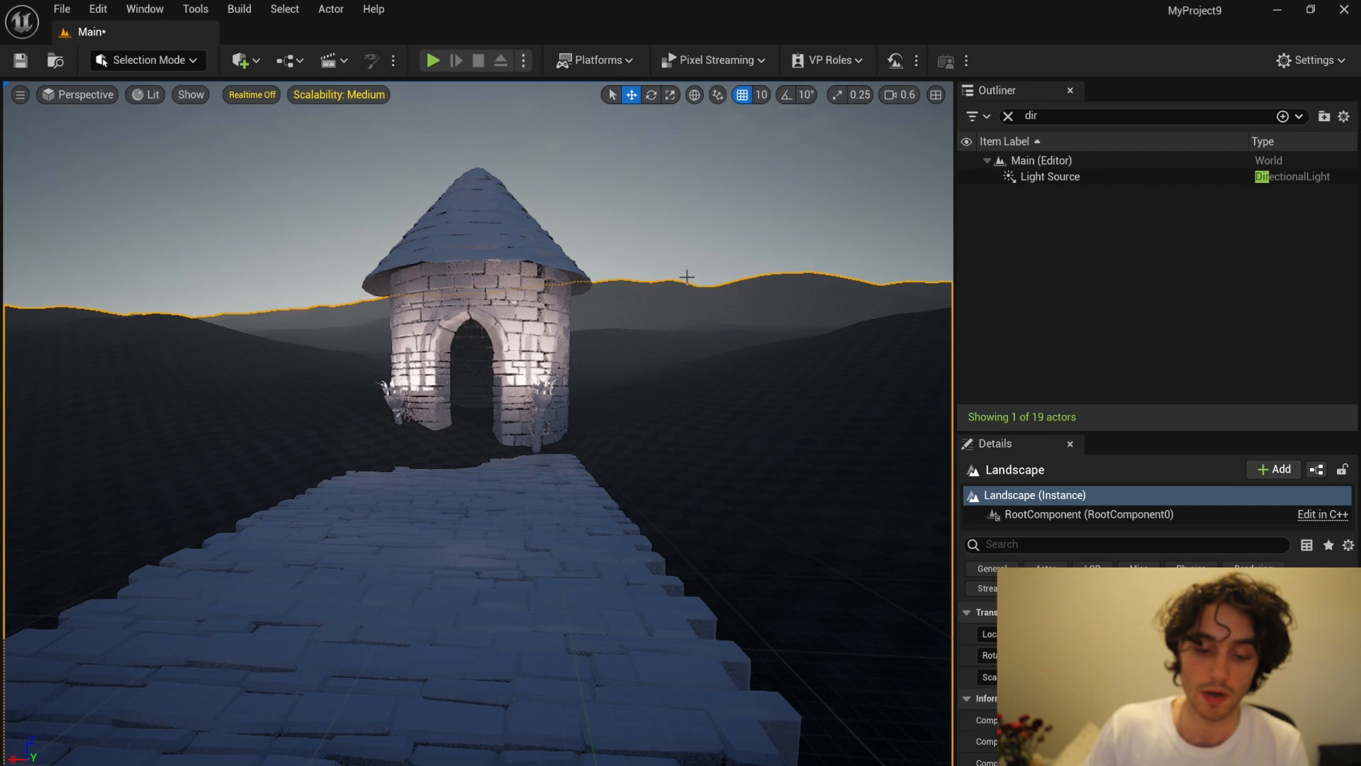
Step: Open Quixel Bridge and browse to the Snow category of its surfaces
{"action": "left_click", "coordinate": [241, 60]}
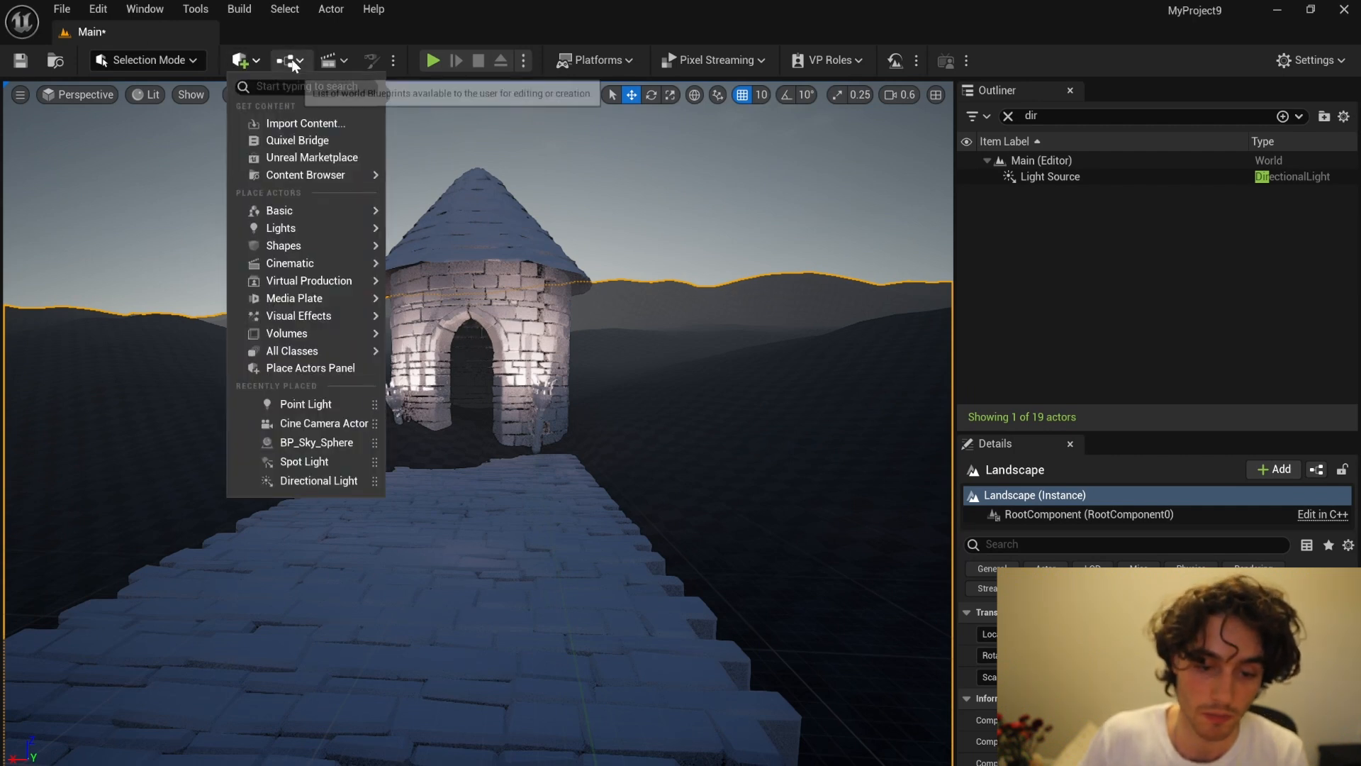
{"action": "left_click", "coordinate": [320, 141]}
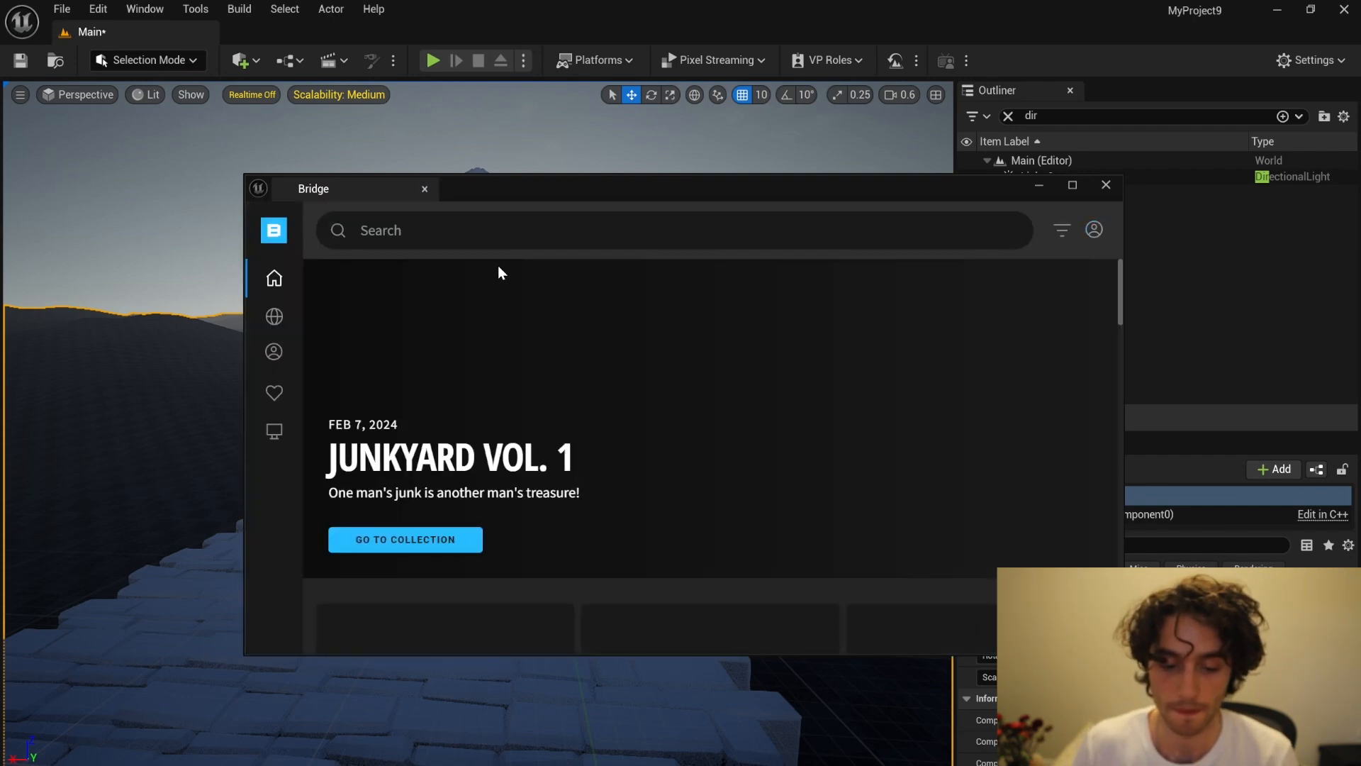
{"action": "mouse_move", "coordinate": [277, 312]}
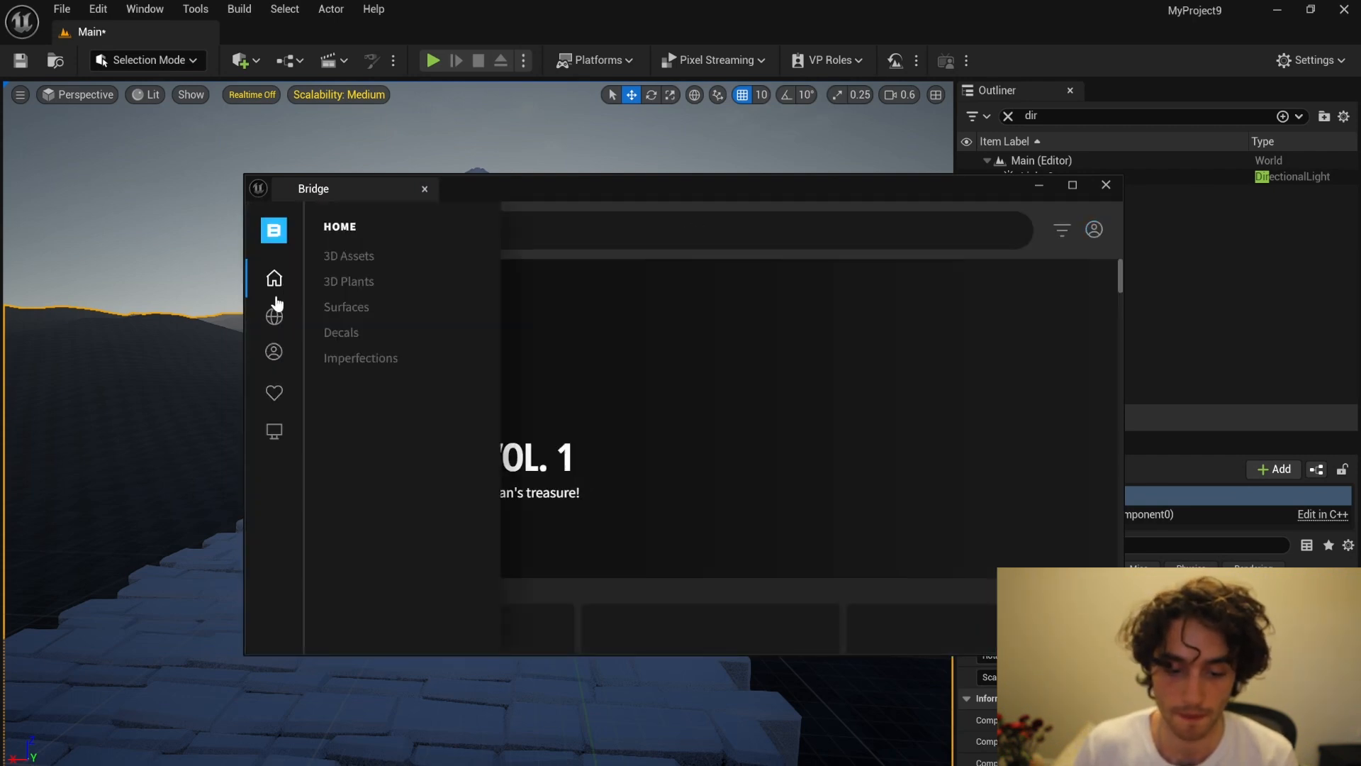
{"action": "left_click", "coordinate": [350, 308]}
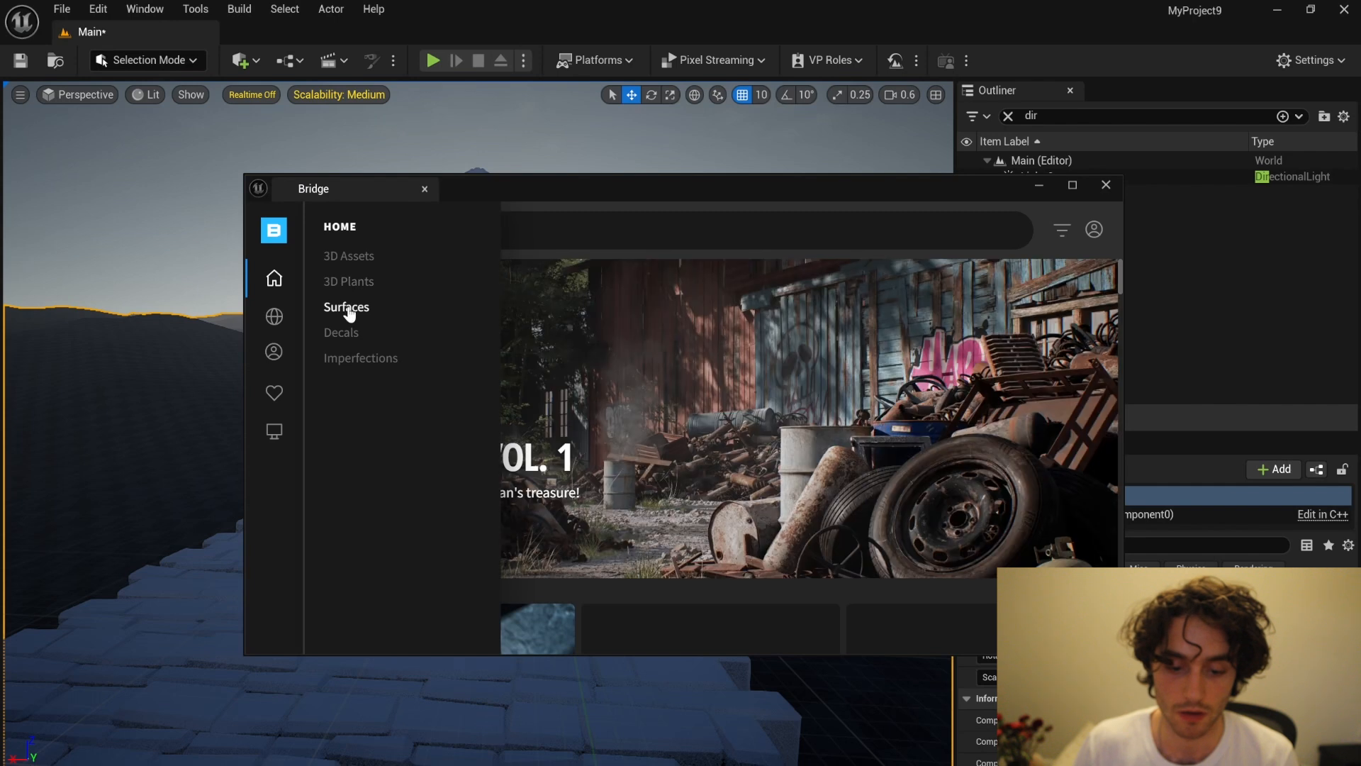
{"action": "scroll", "coordinate": [377, 411], "scroll_direction": "down", "scroll_amount": 5}
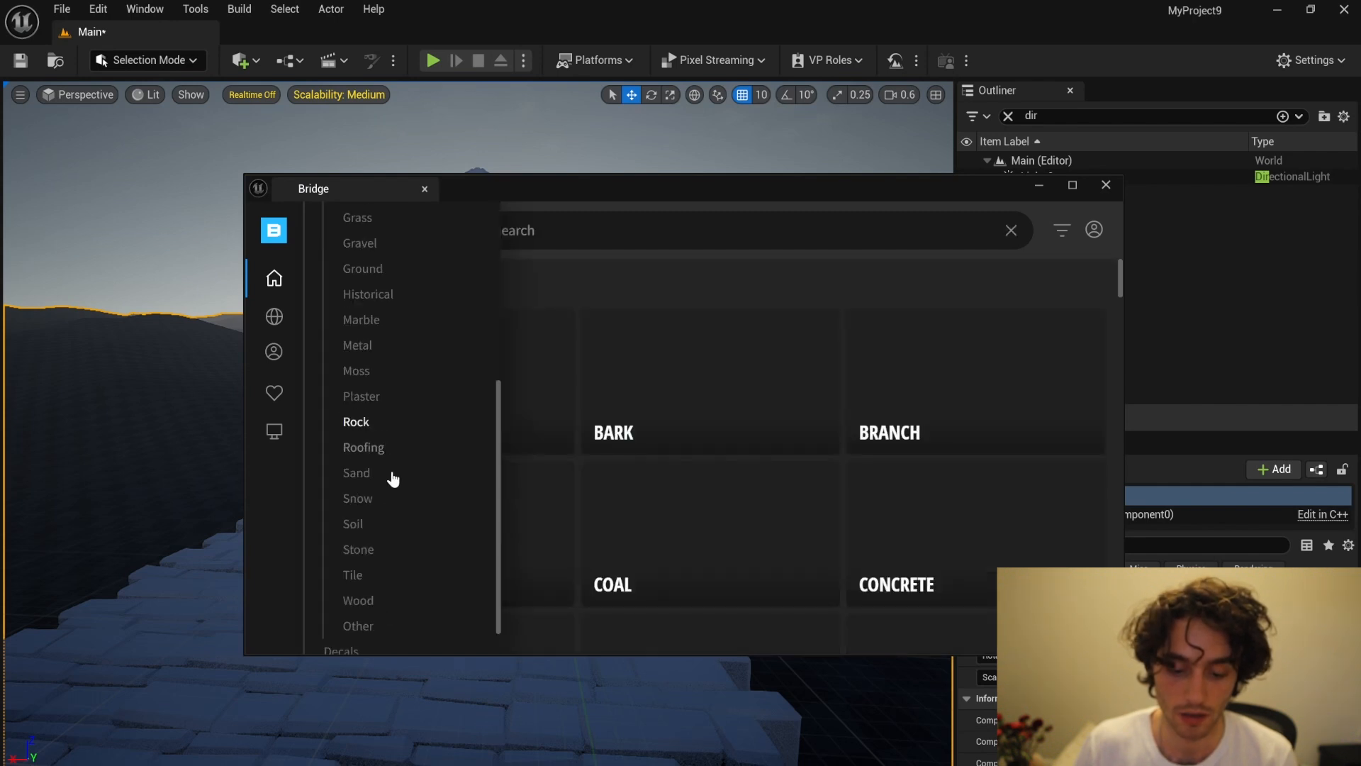
{"action": "left_click", "coordinate": [364, 500]}
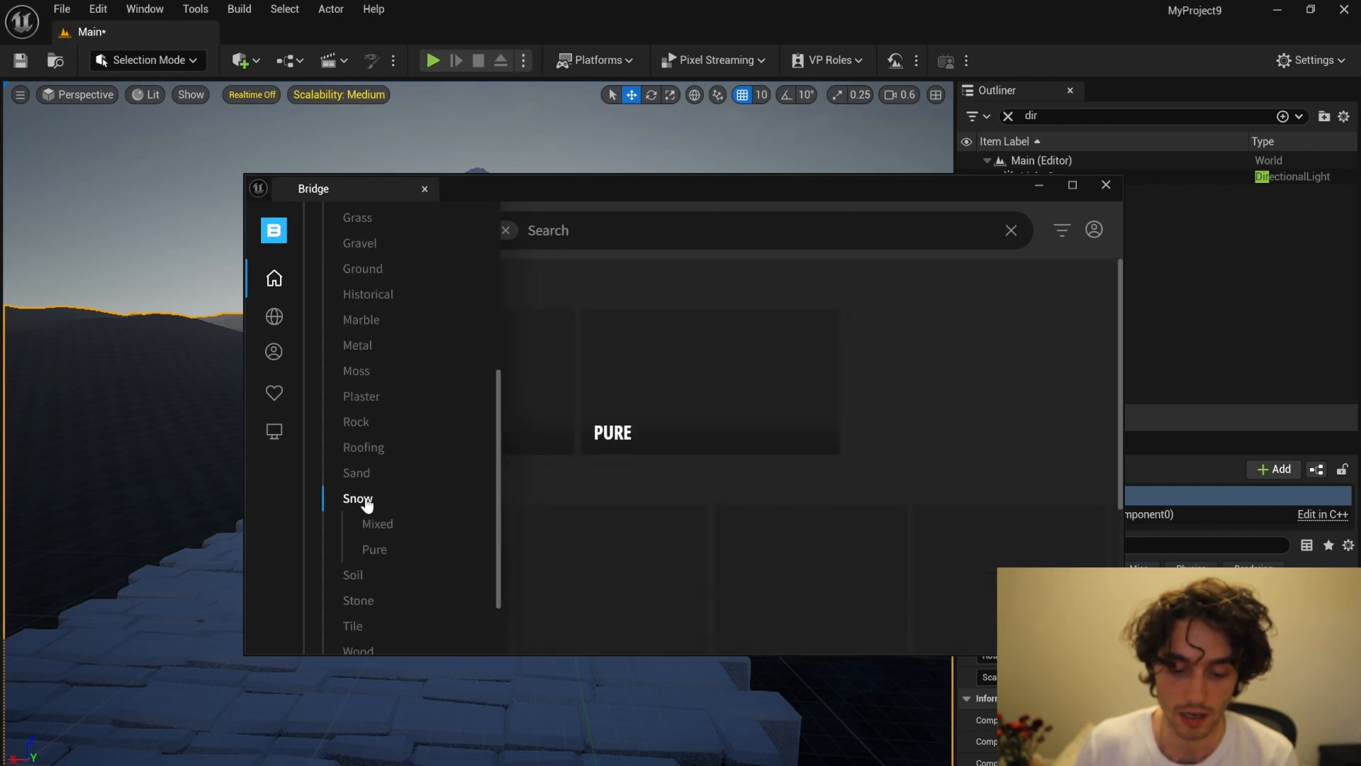
Step: Add the Trampled Snow surface to the project, and minimize the Content Browser and Bridge windows
{"action": "scroll", "coordinate": [650, 461], "scroll_direction": "down", "scroll_amount": 8}
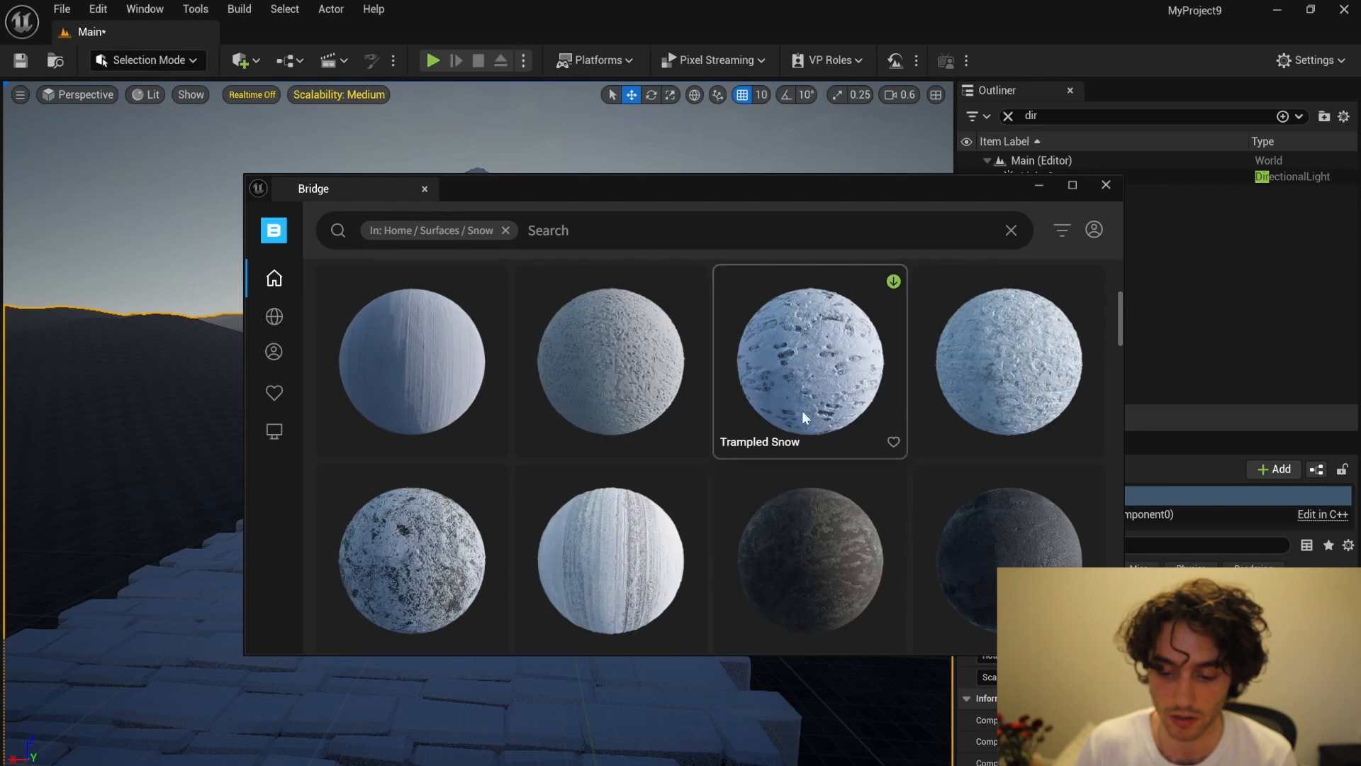
{"action": "scroll", "coordinate": [971, 466], "scroll_direction": "down", "scroll_amount": 3}
{"action": "scroll", "coordinate": [1006, 407], "scroll_direction": "up", "scroll_amount": 2}
{"action": "left_click", "coordinate": [1092, 362]}
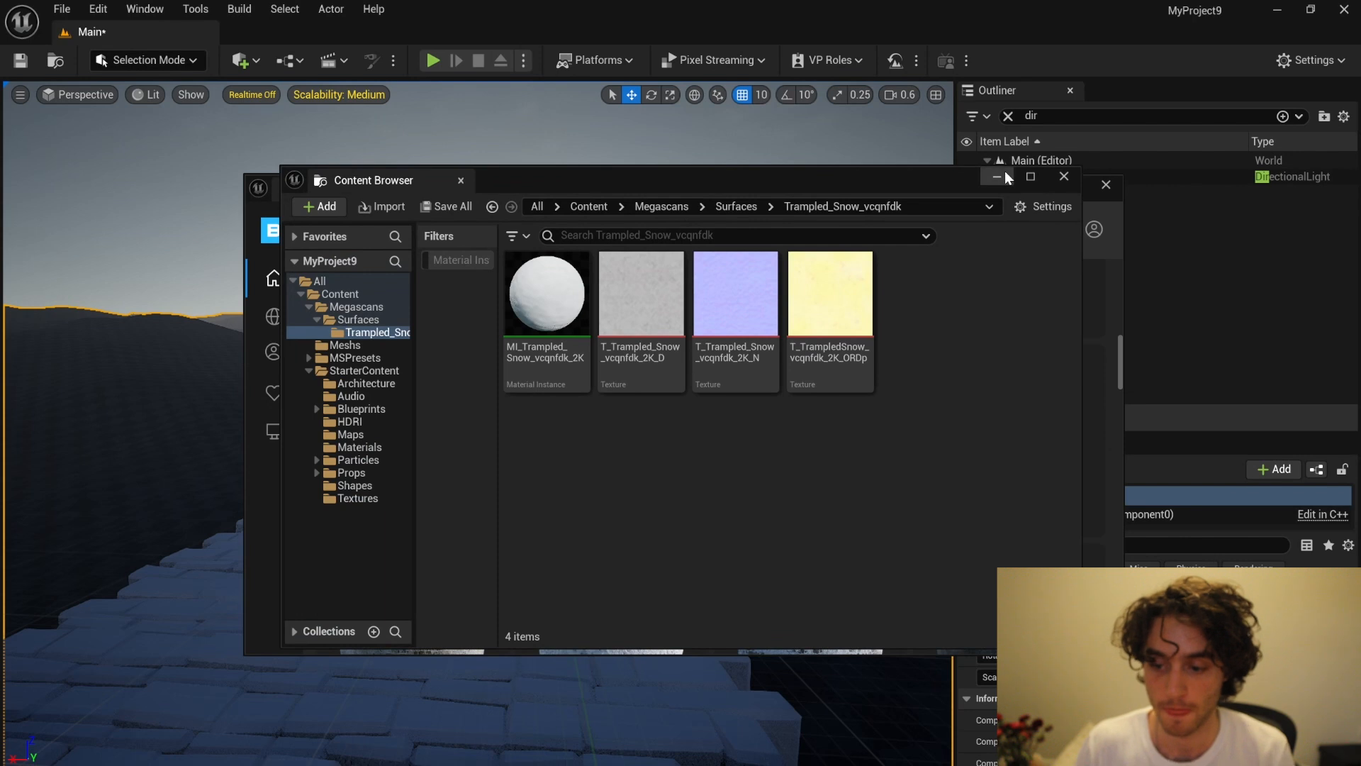
{"action": "left_click", "coordinate": [1006, 171]}
{"action": "left_click", "coordinate": [1045, 190]}
Step: Apply the MI_Trampled_Snow_vcqnfdk_2K material from the Megascans surfaces folder to the tower's wall and roof
{"action": "key", "text": "ctrl+space"}
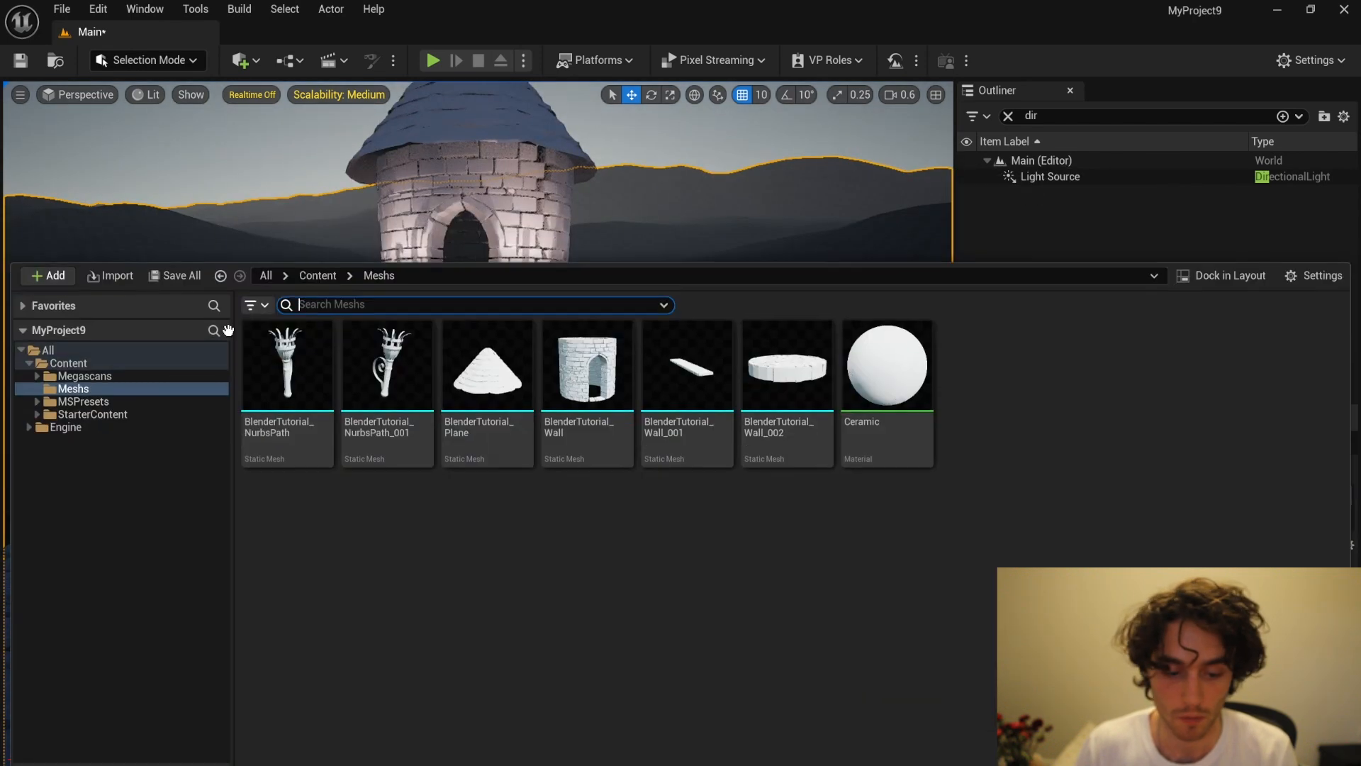
{"action": "left_click", "coordinate": [83, 376]}
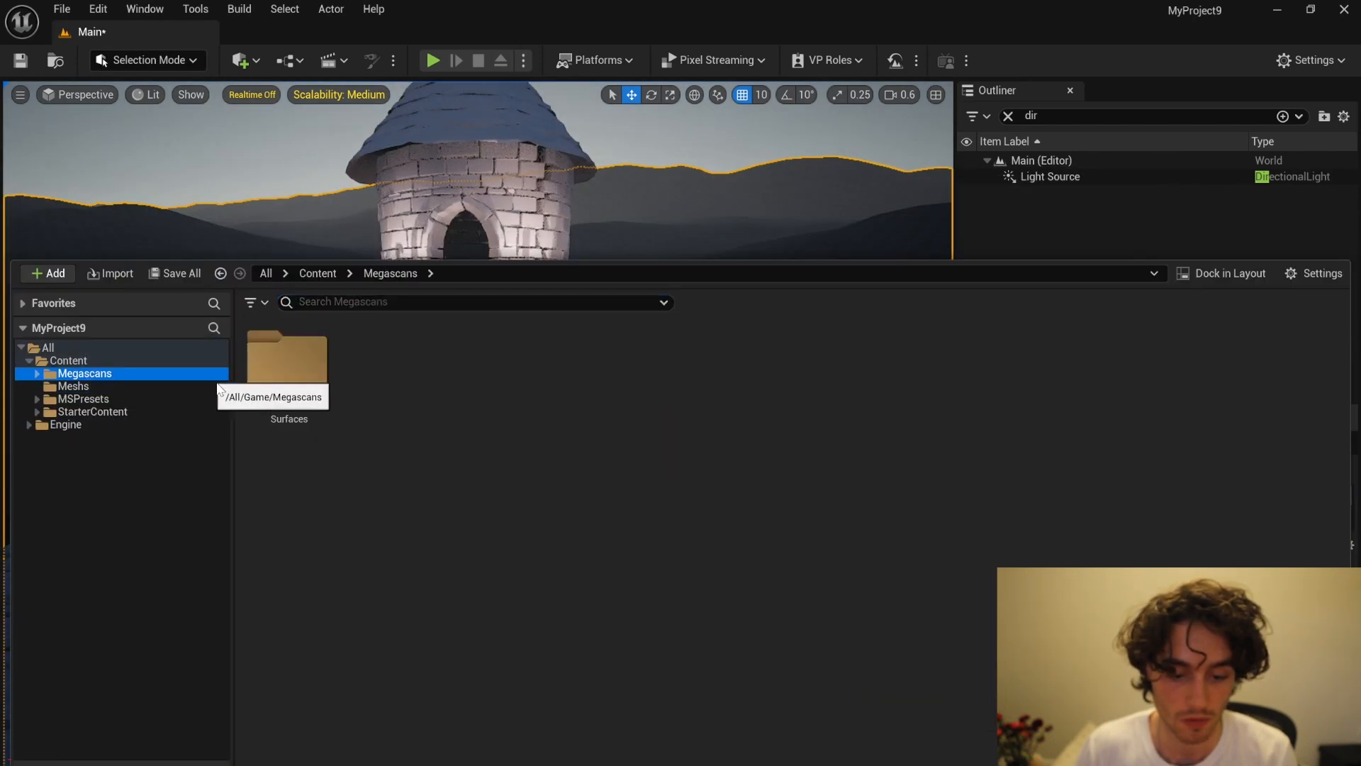
{"action": "double_click", "coordinate": [287, 358]}
{"action": "double_click", "coordinate": [287, 358]}
{"action": "left_click_drag", "start_coordinate": [293, 389], "coordinate": [434, 176]}
{"action": "key", "text": "ctrl+space"}
{"action": "left_click_drag", "start_coordinate": [309, 387], "coordinate": [453, 106]}
{"action": "key", "text": "ctrl+space"}
Step: Apply the MI_Trampled_Snow_vcqnfdk_2K material to the stone walkway and both torches beside the doorway
{"action": "left_click_drag", "start_coordinate": [260, 425], "coordinate": [275, 386]}
{"action": "right_click_drag", "start_coordinate": [479, 255], "coordinate": [461, 397]}
{"action": "key", "text": "ctrl+space"}
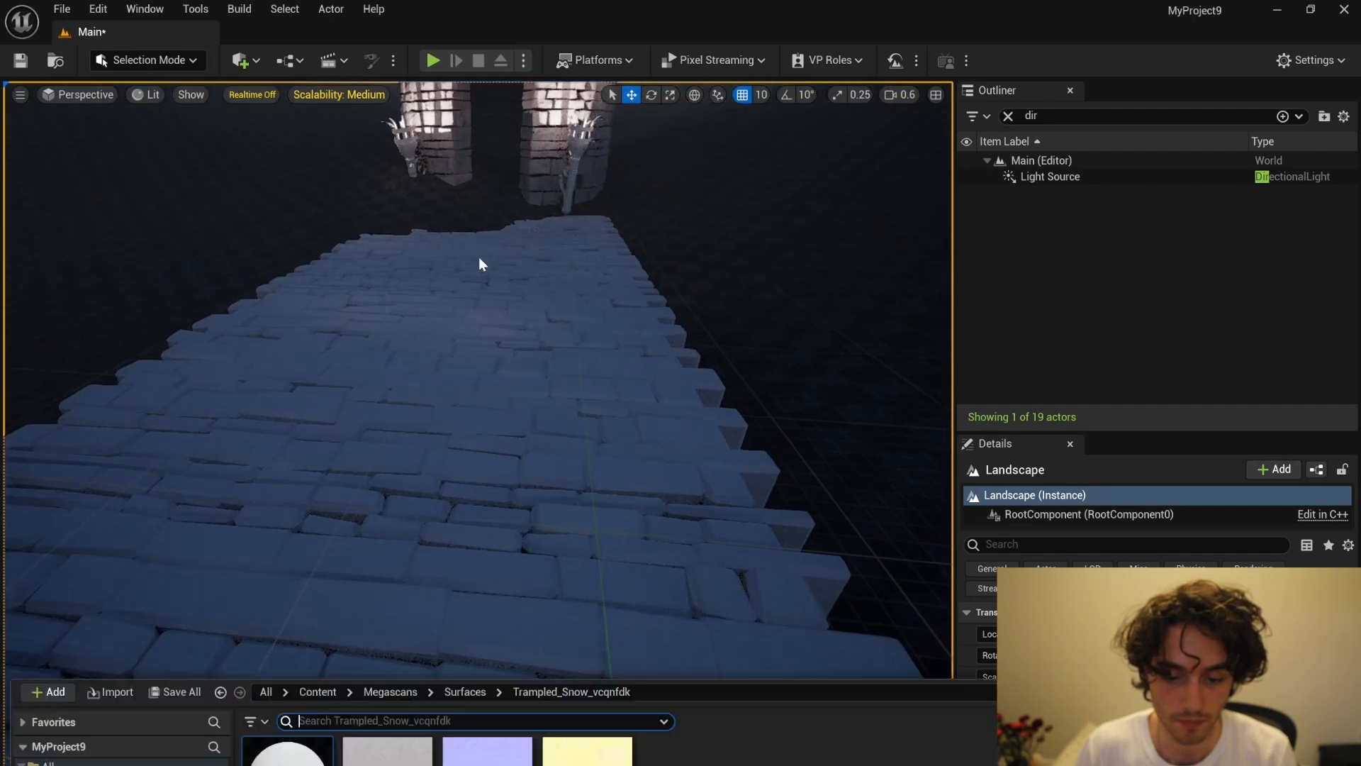
{"action": "left_click_drag", "start_coordinate": [267, 427], "coordinate": [518, 257]}
{"action": "left_click_drag", "start_coordinate": [293, 353], "coordinate": [608, 232]}
{"action": "key", "text": "ctrl+space"}
{"action": "left_click_drag", "start_coordinate": [283, 379], "coordinate": [404, 151]}
{"action": "key", "text": "ctrl+space"}
{"action": "left_click_drag", "start_coordinate": [295, 368], "coordinate": [583, 177]}
{"action": "right_click_drag", "start_coordinate": [583, 213], "coordinate": [582, 113]}
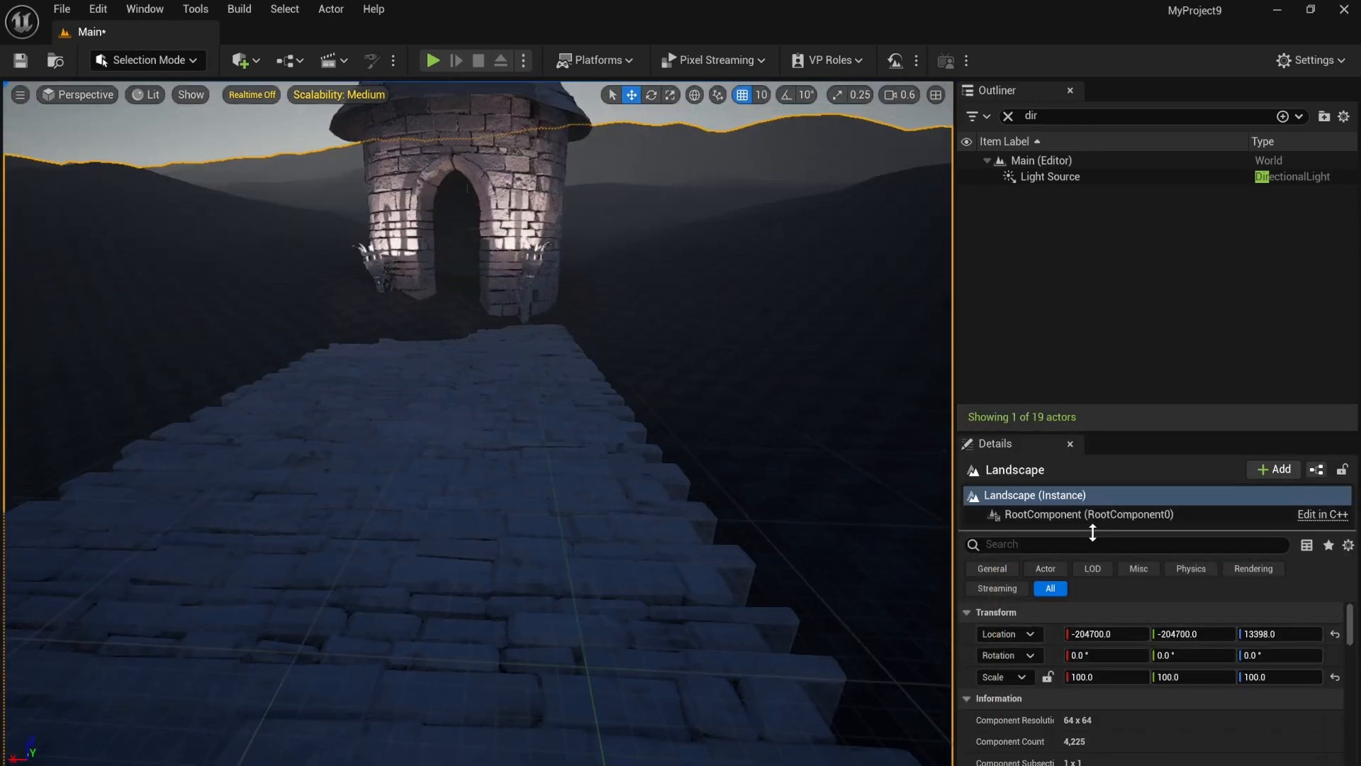
Step: Set the Landscape Material of the landscape to MI_Trampled_Snow_vcqnfdk_2K
{"action": "scroll", "coordinate": [1180, 668], "scroll_direction": "down", "scroll_amount": 10}
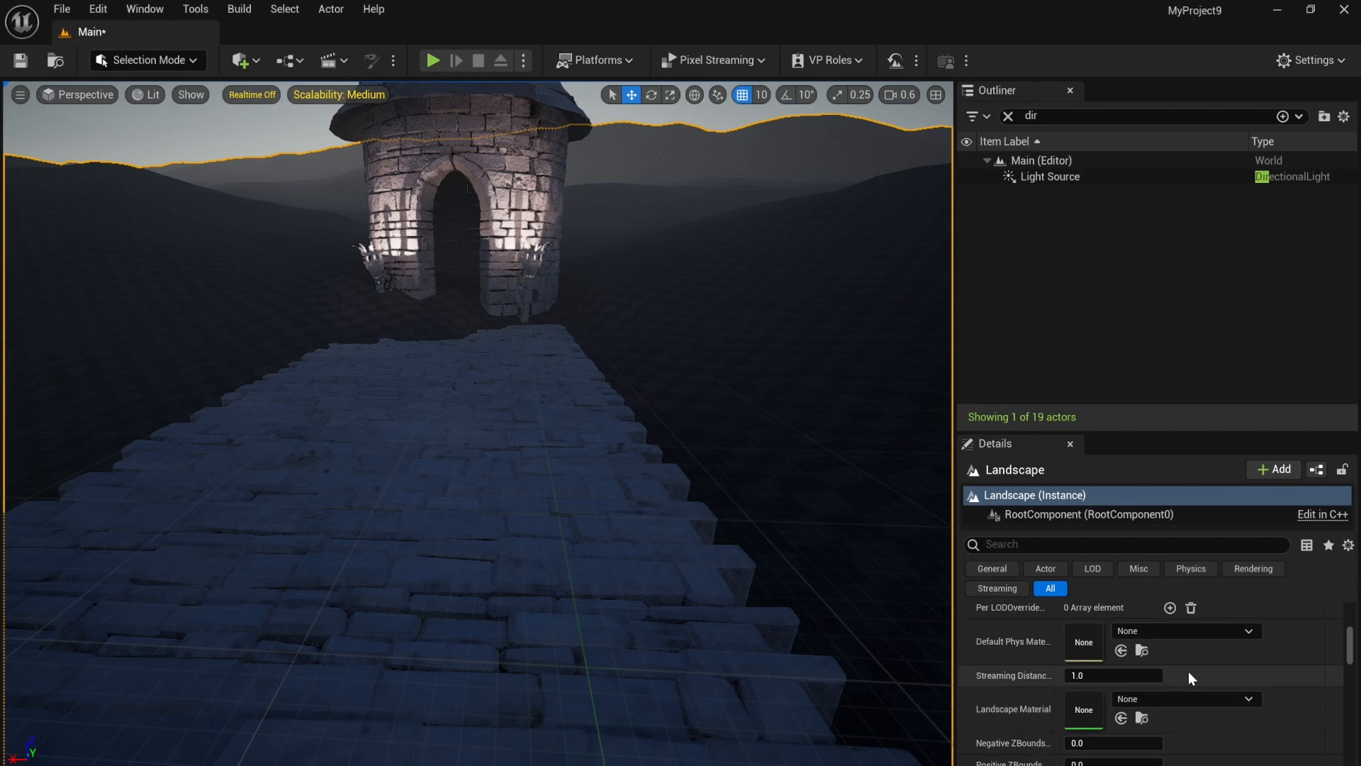
{"action": "left_click", "coordinate": [1209, 699]}
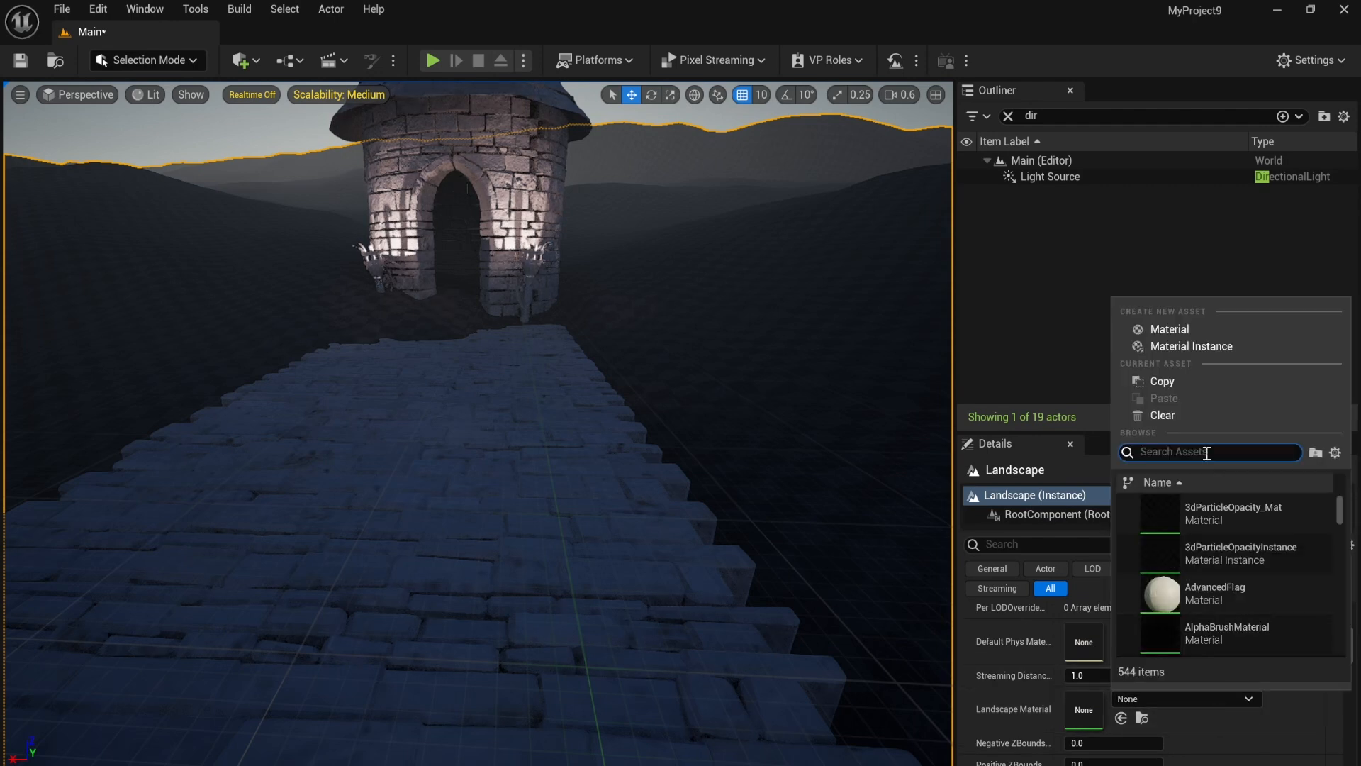
{"action": "type", "text": "MI_"}
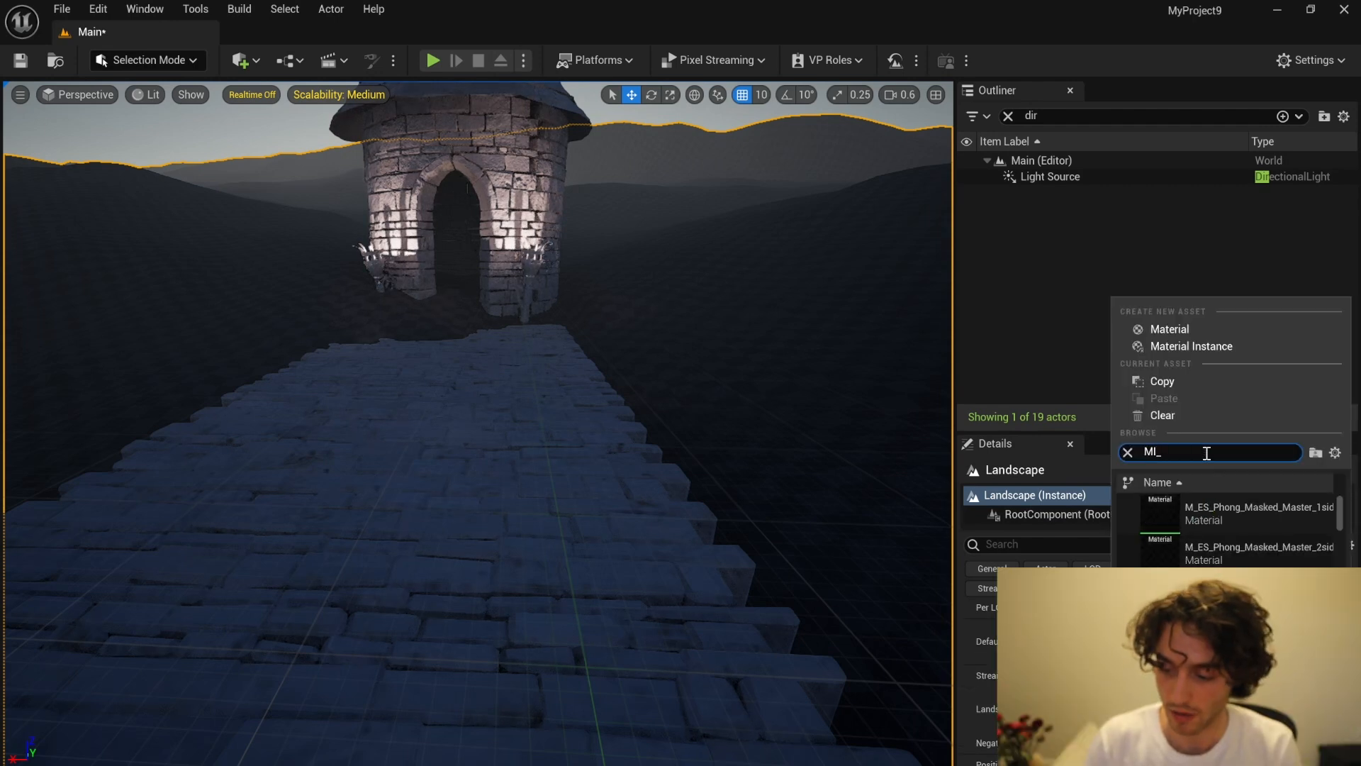
{"action": "type", "text": "Tr"}
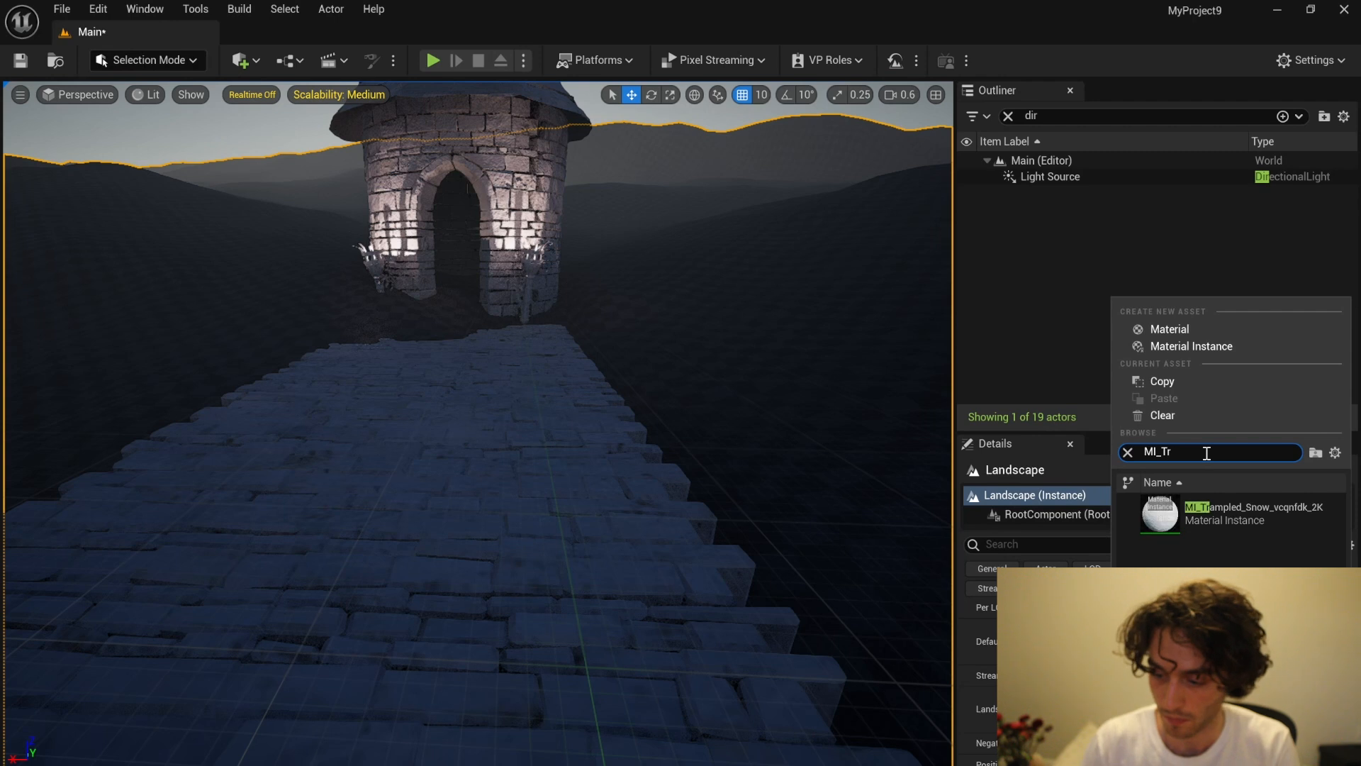
{"action": "left_click", "coordinate": [1248, 508]}
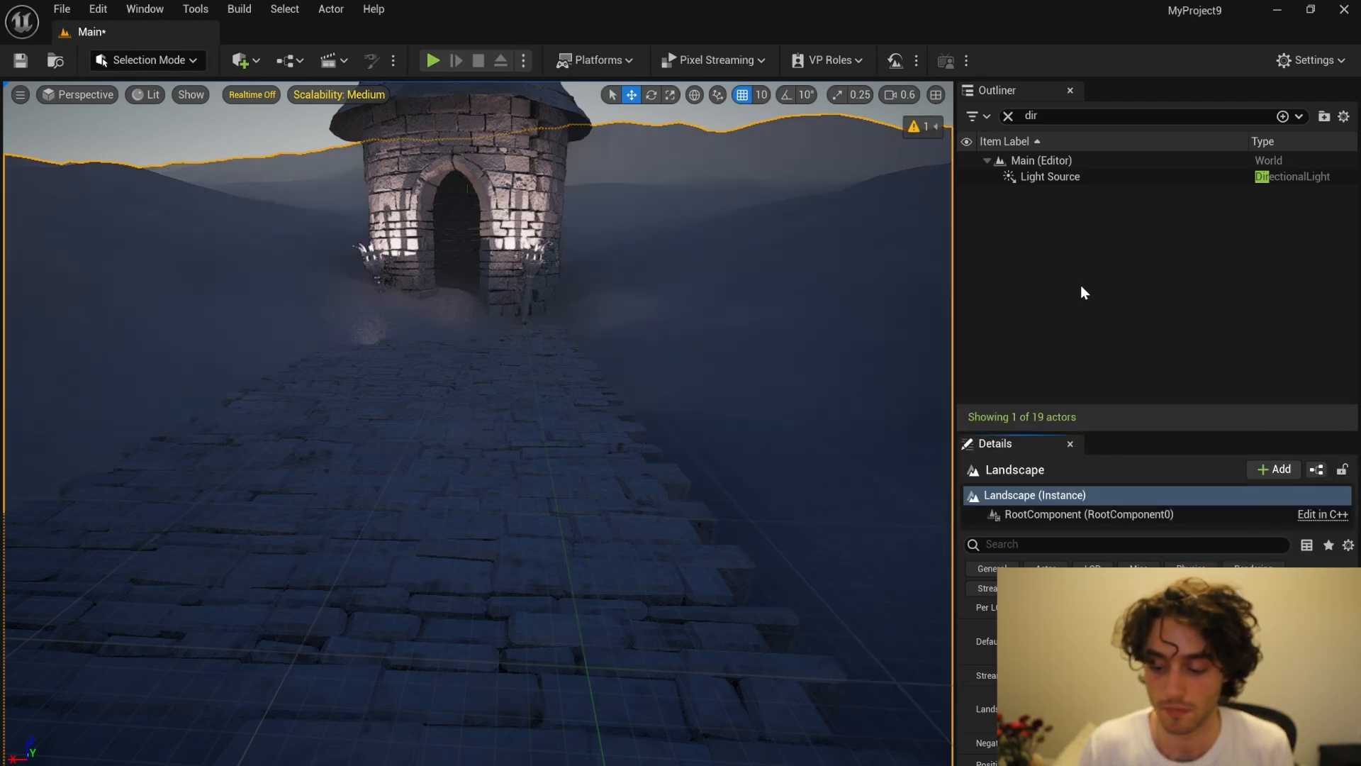
{"action": "right_click_drag", "start_coordinate": [680, 325], "coordinate": [684, 266]}
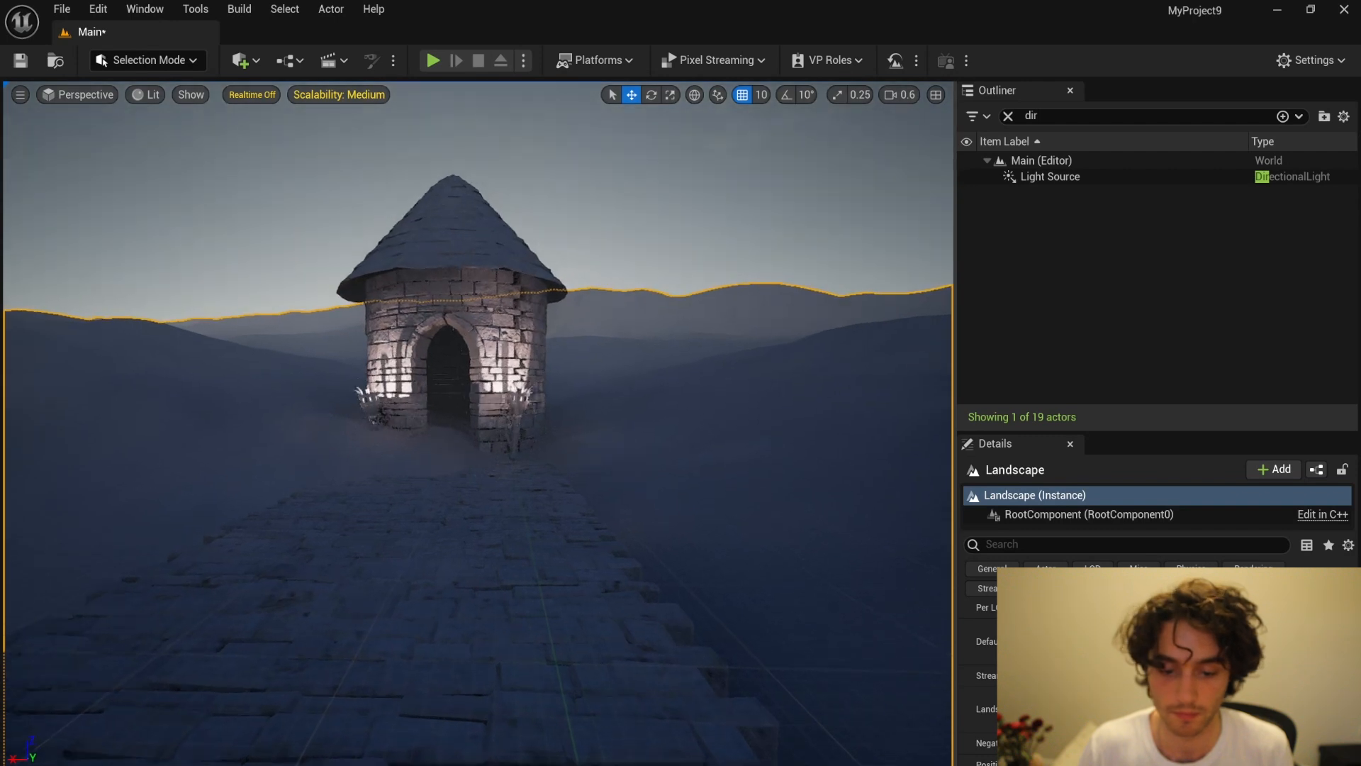
{"action": "left_click", "coordinate": [435, 445]}
{"action": "scroll", "coordinate": [663, 329], "scroll_direction": "down", "scroll_amount": 3}
{"action": "scroll", "coordinate": [663, 328], "scroll_direction": "down", "scroll_amount": 1}
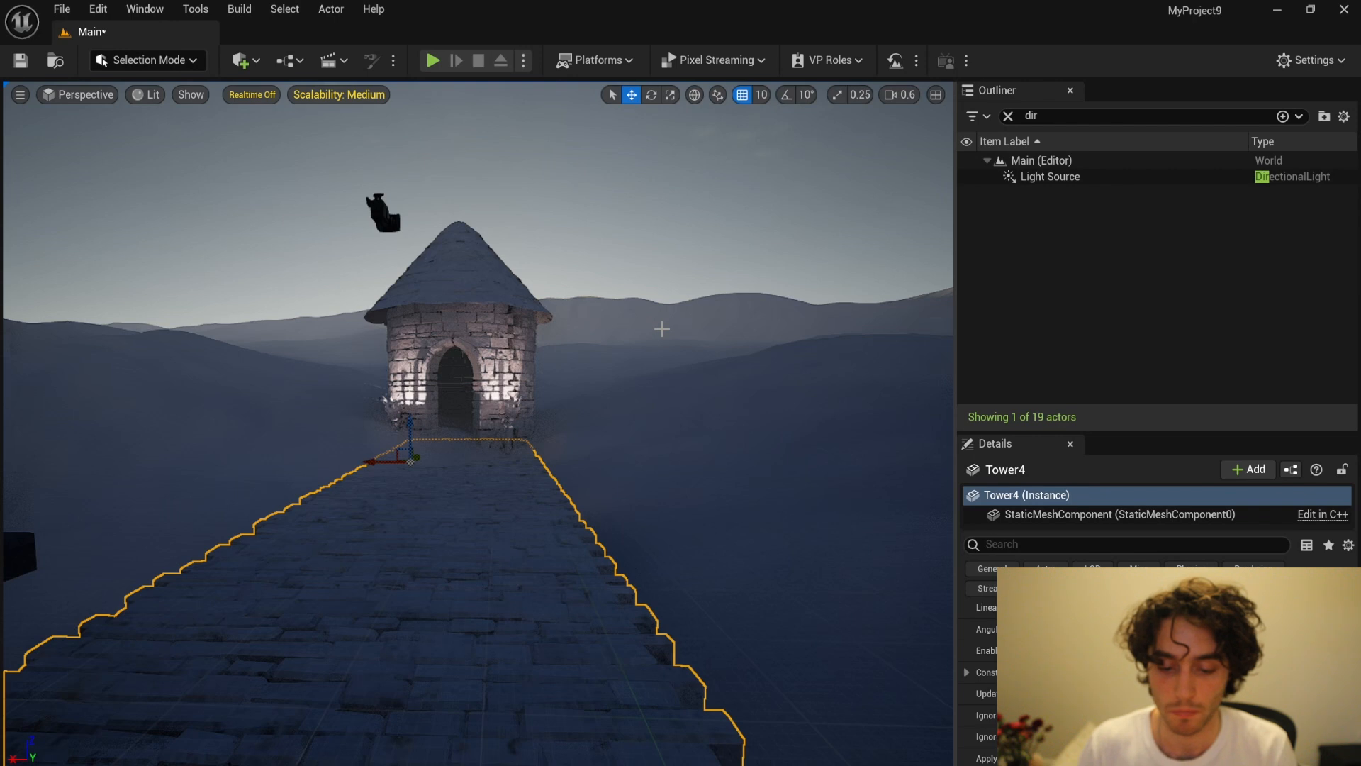
Step: Search the project's plugins for Niagara, check that the Niagara effect systems plugin is enabled, and close the plugin list
{"action": "left_click", "coordinate": [110, 8]}
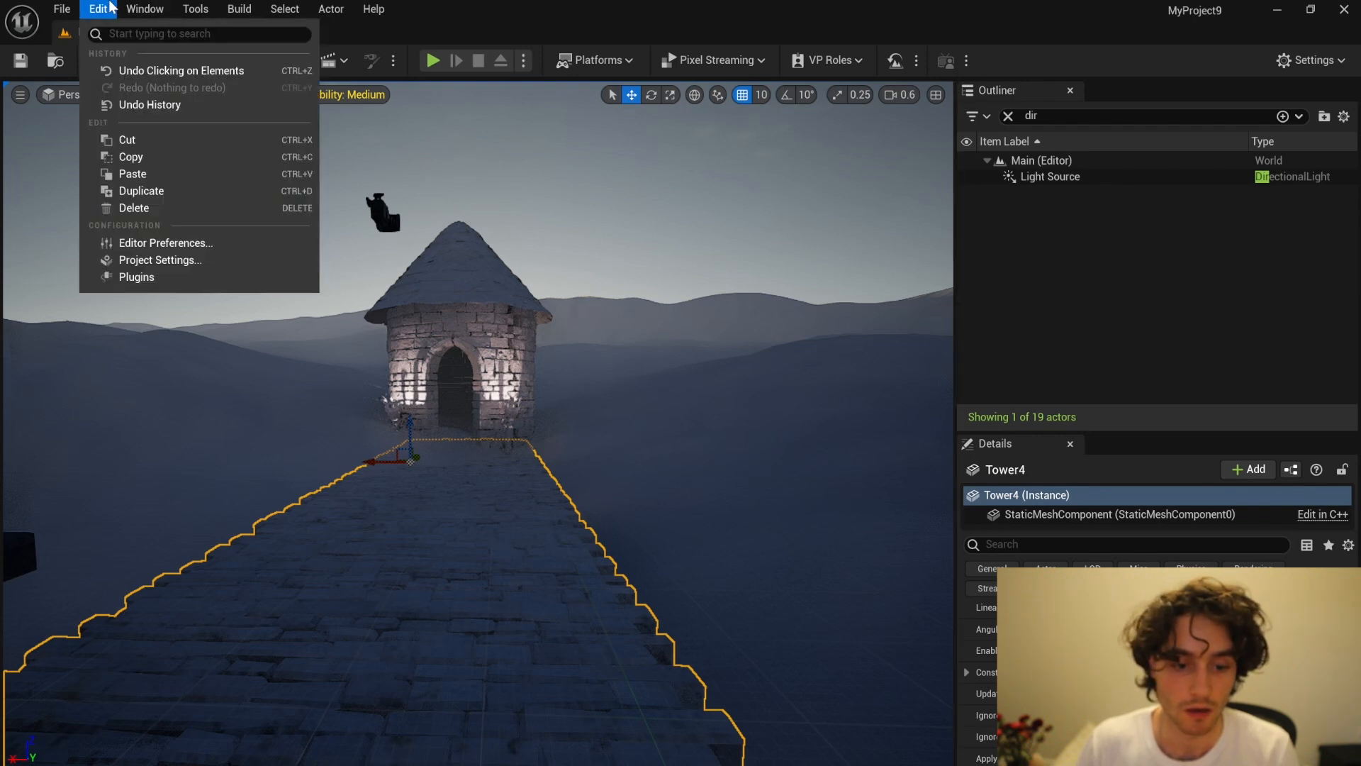
{"action": "left_click", "coordinate": [185, 276]}
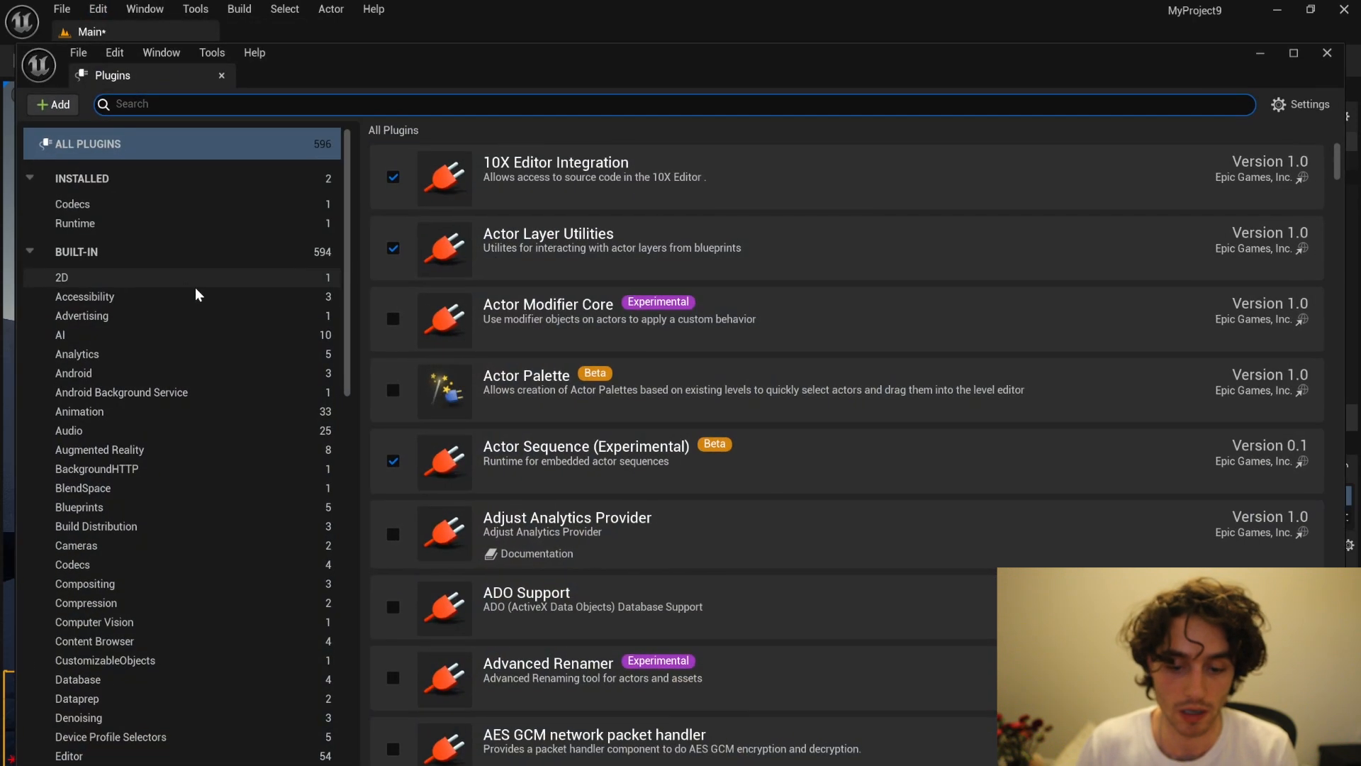
{"action": "type", "text": "Niaga"}
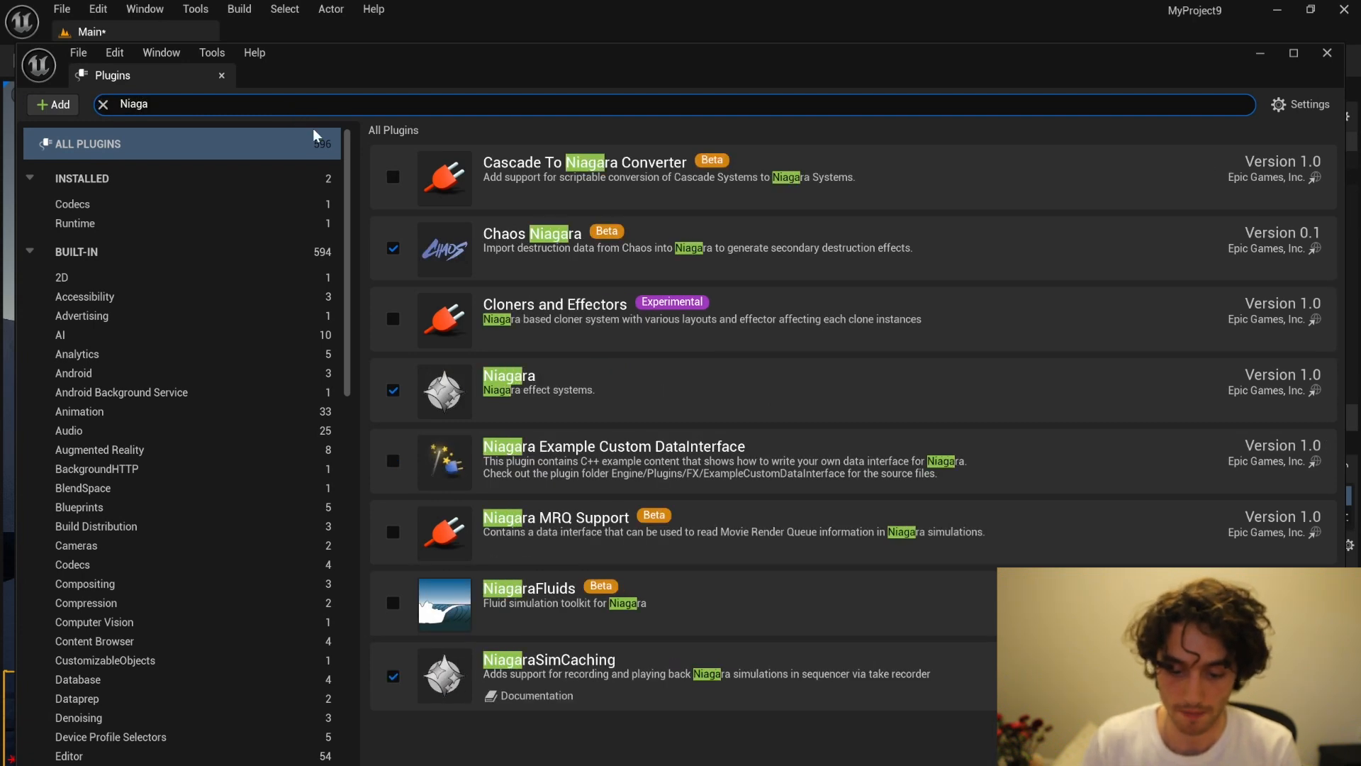
{"action": "left_click", "coordinate": [554, 393]}
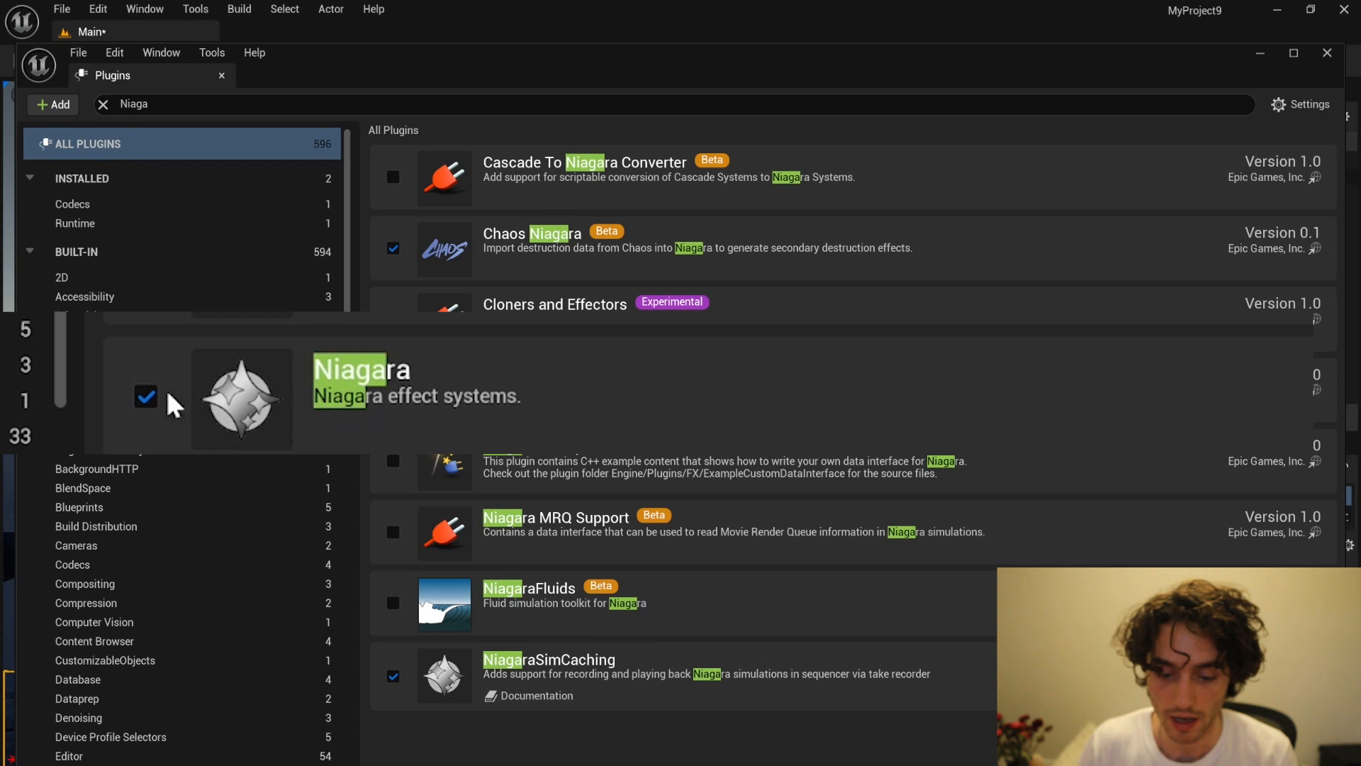
{"action": "left_click", "coordinate": [146, 400]}
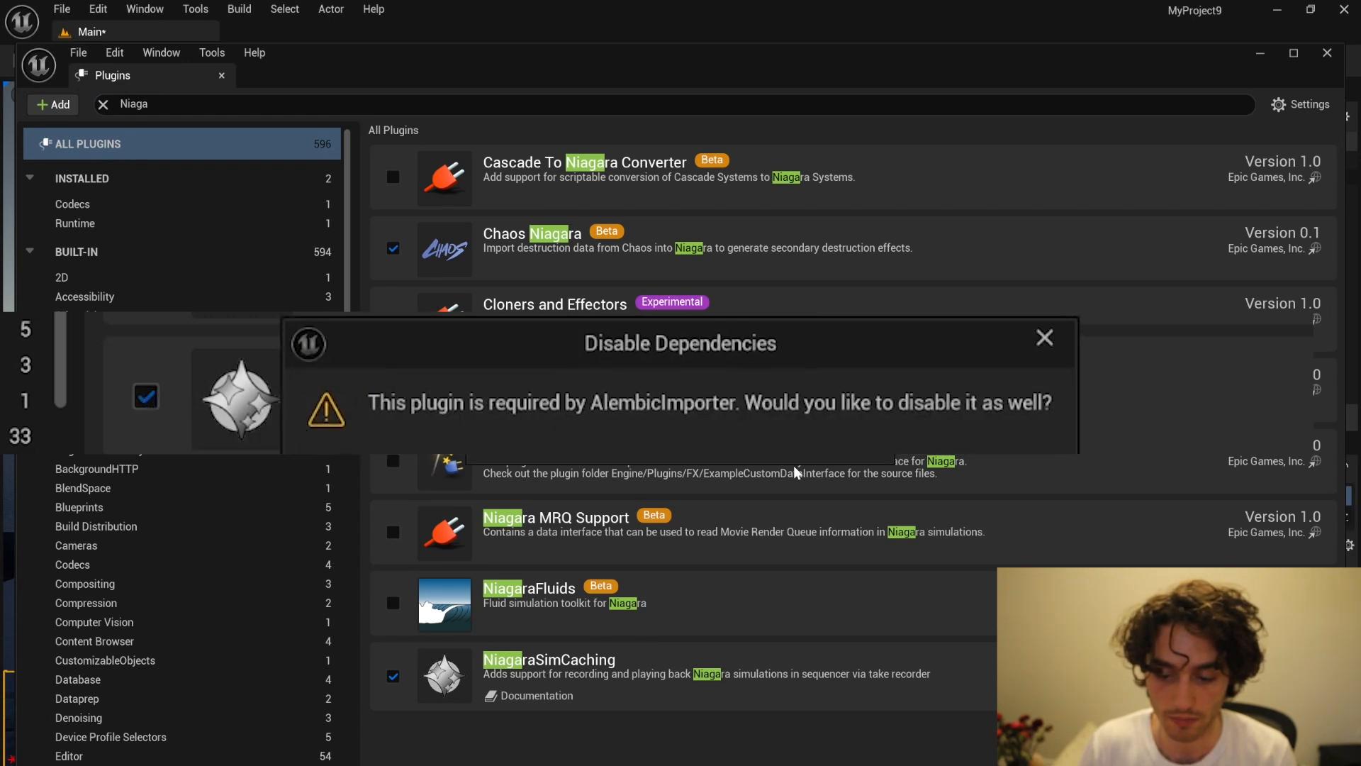
{"action": "left_click", "coordinate": [869, 445]}
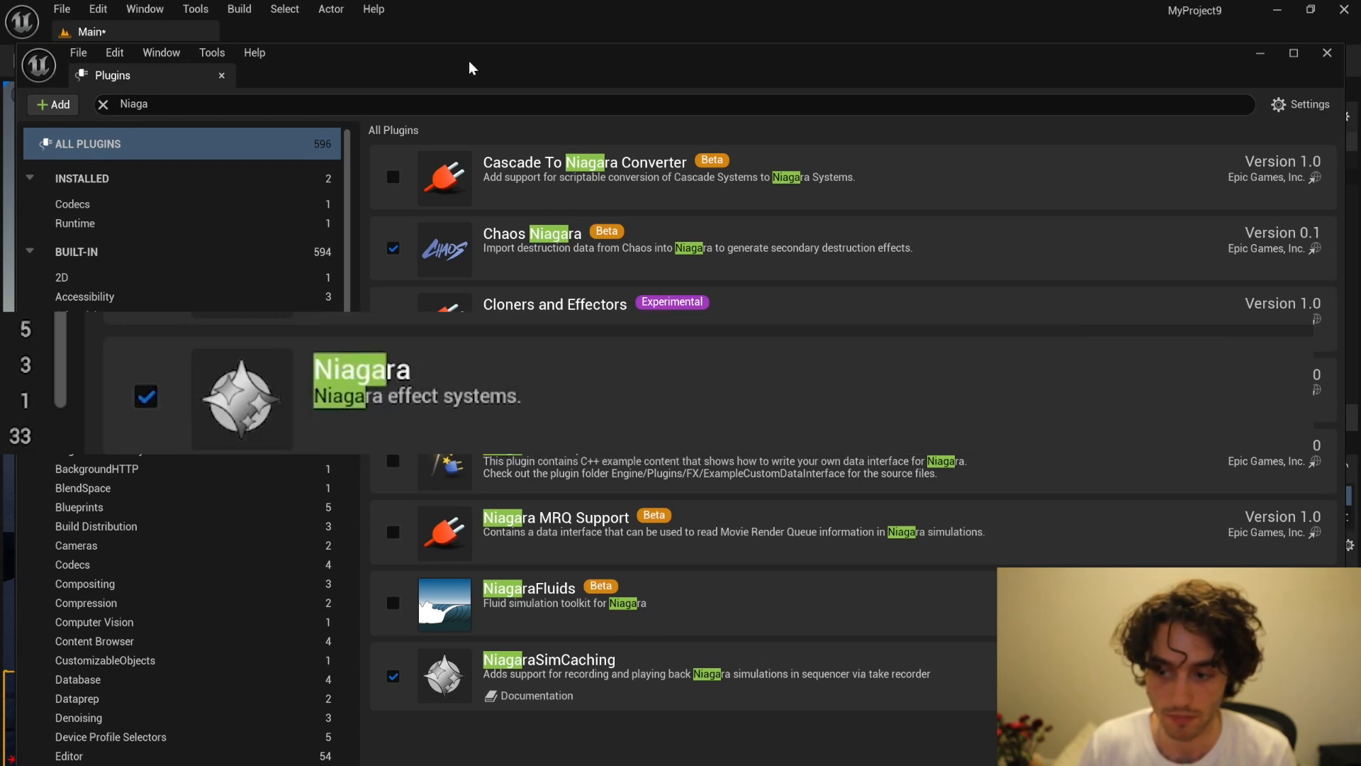
{"action": "left_click", "coordinate": [1327, 55]}
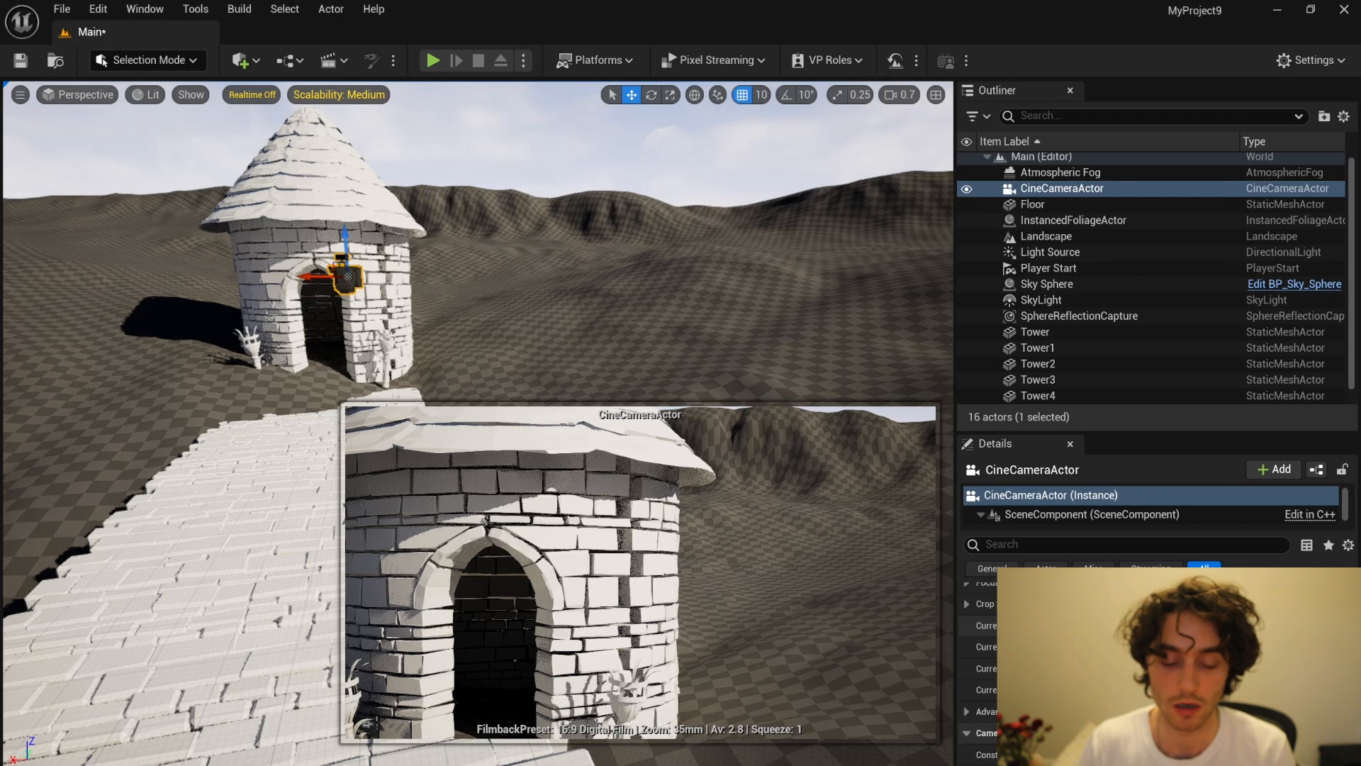
Step: Reduce the cine camera's focal length to about 7.09 mm, and shift the camera along its X axis past the tower
{"action": "left_click_drag", "start_coordinate": [1205, 625], "coordinate": [1146, 625]}
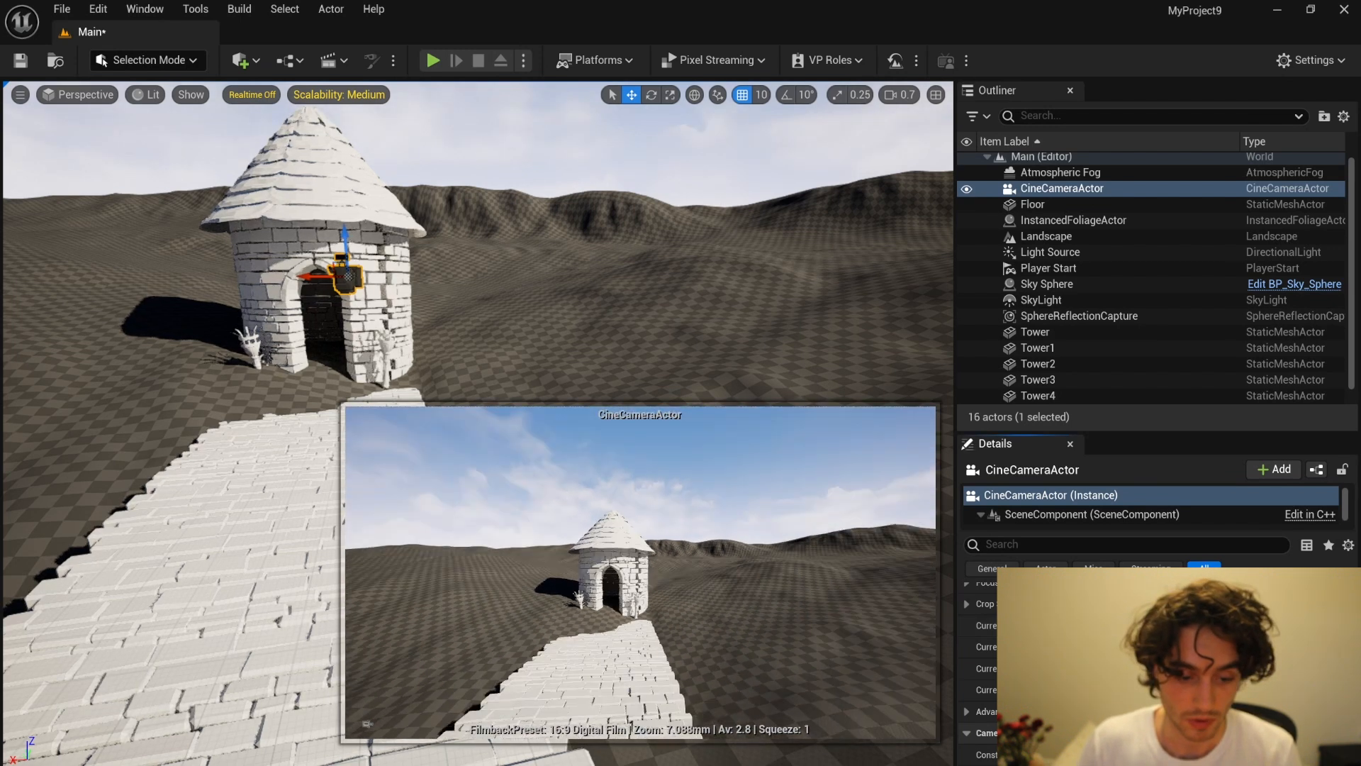
{"action": "left_click_drag", "start_coordinate": [314, 274], "coordinate": [151, 277]}
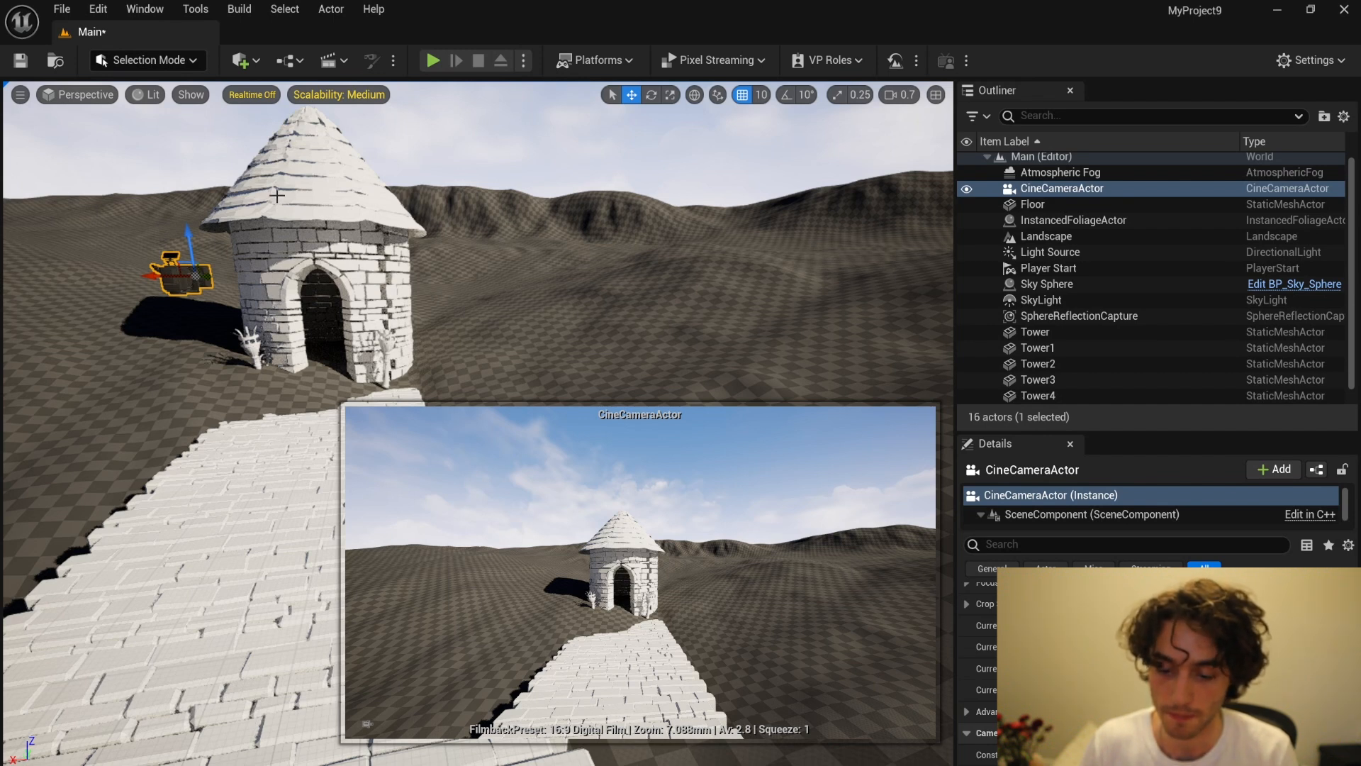
{"action": "left_click", "coordinate": [594, 298]}
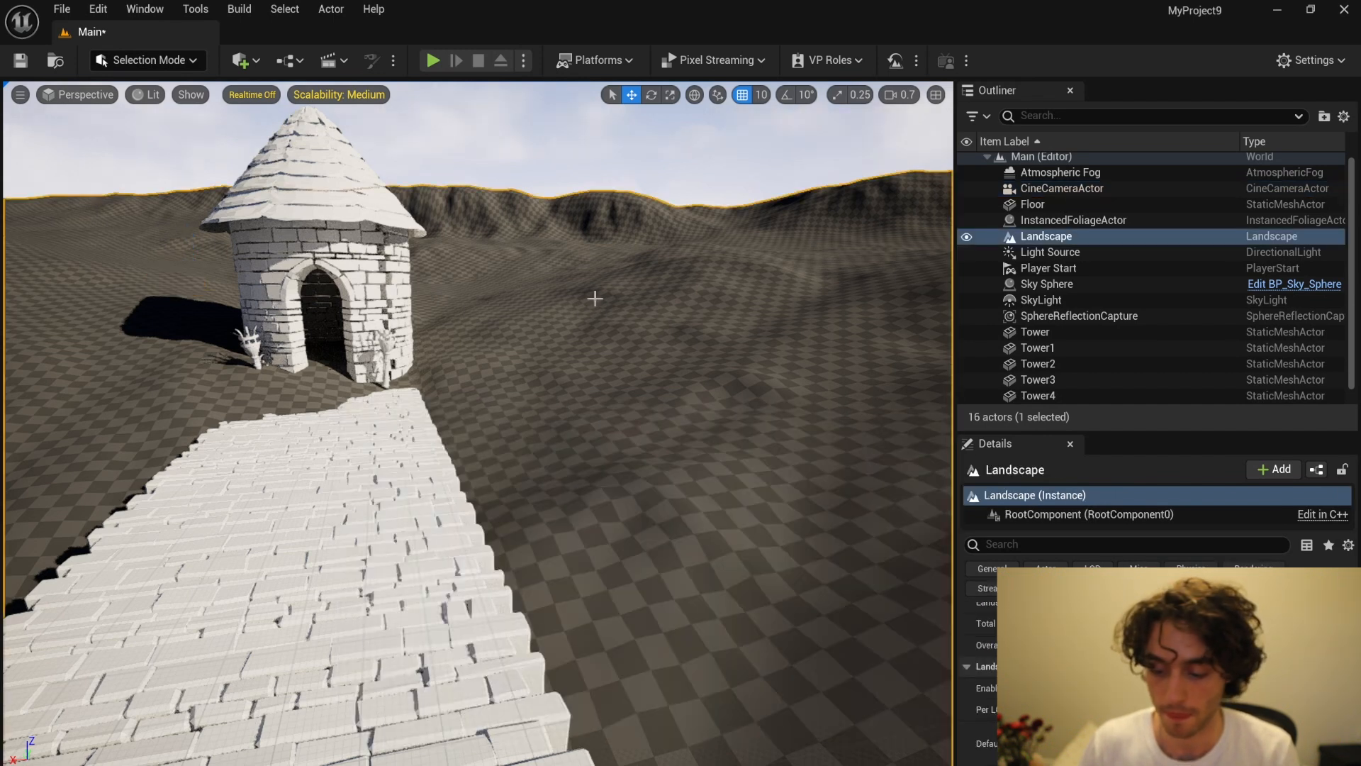
Step: Find the Sky Sphere actor by searching the scene for "sky" and delete it from the level
{"action": "scroll", "coordinate": [369, 285], "scroll_direction": "down", "scroll_amount": 3}
{"action": "right_click_drag", "start_coordinate": [372, 285], "coordinate": [358, 221]}
{"action": "scroll", "coordinate": [372, 285], "scroll_direction": "down", "scroll_amount": 2}
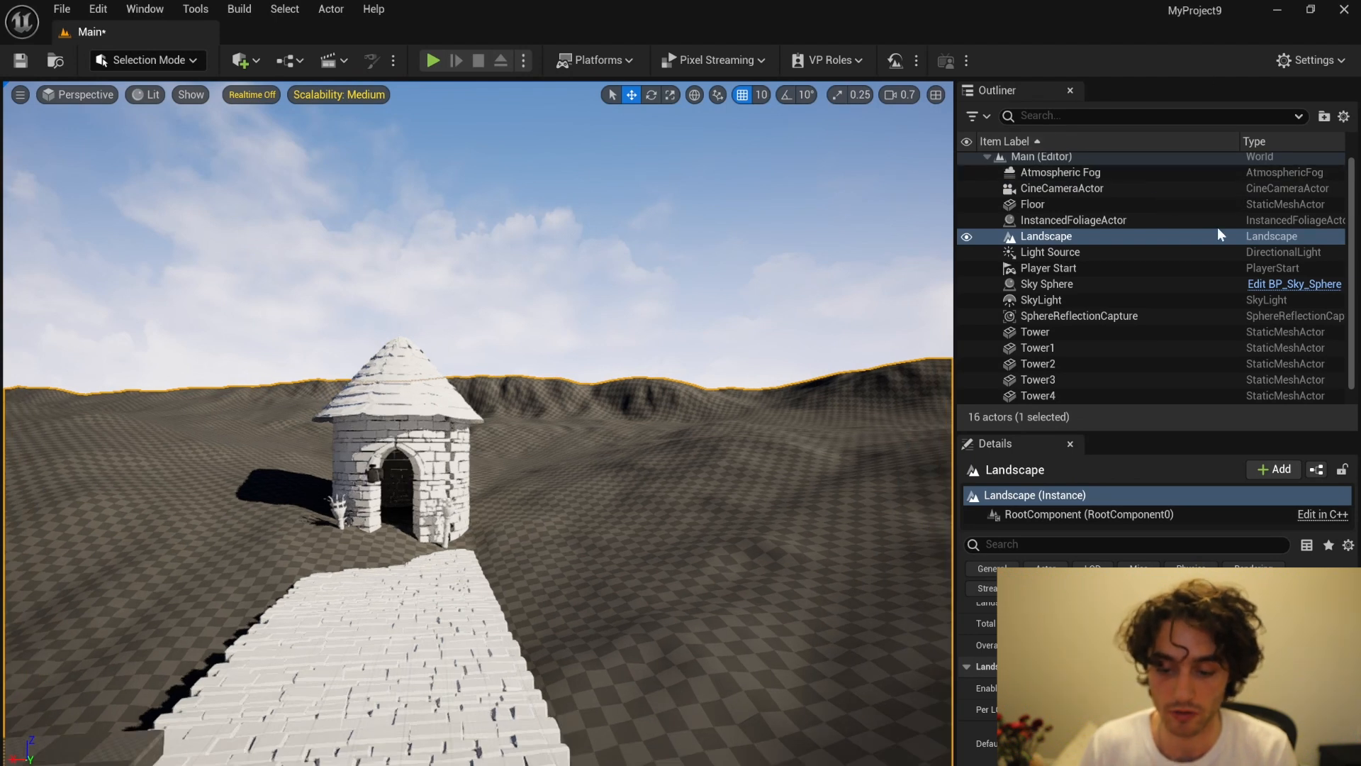
{"action": "left_click", "coordinate": [1079, 117]}
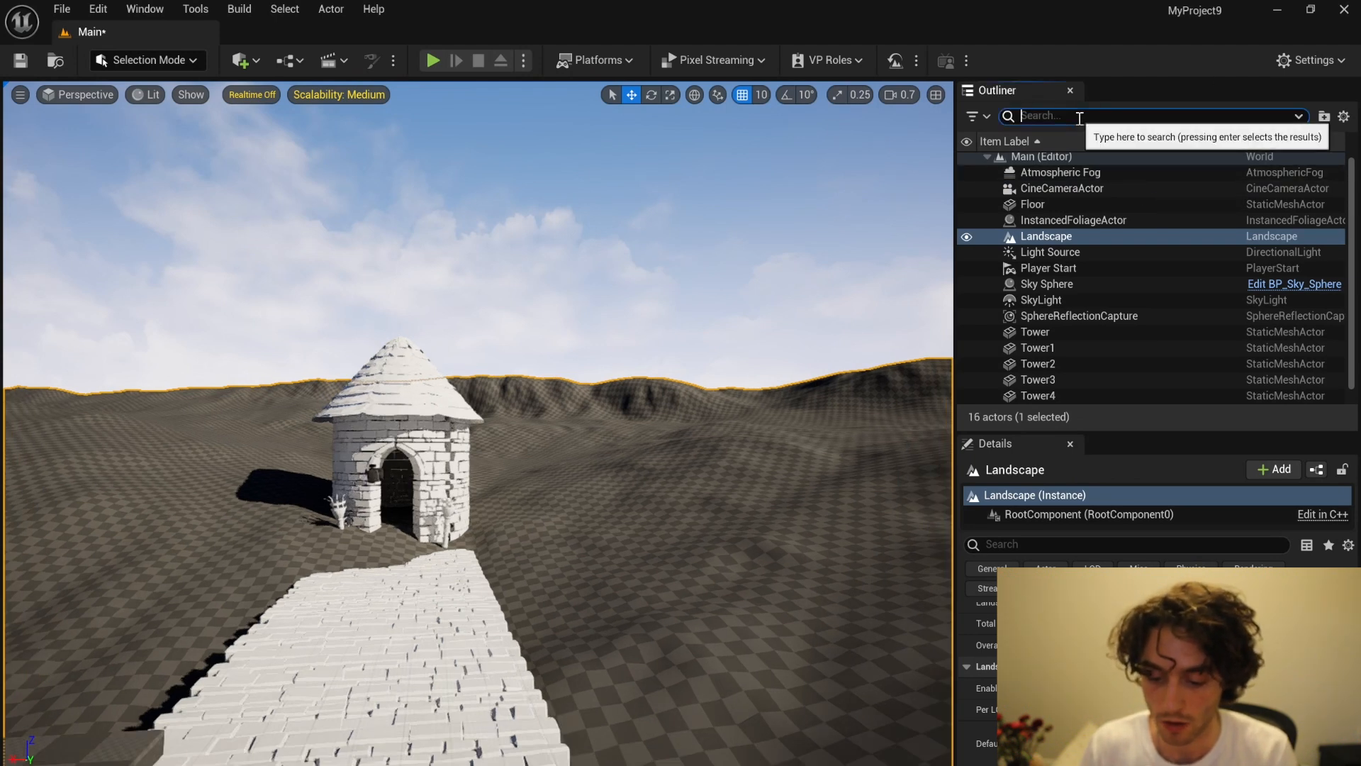
{"action": "type", "text": "sky"}
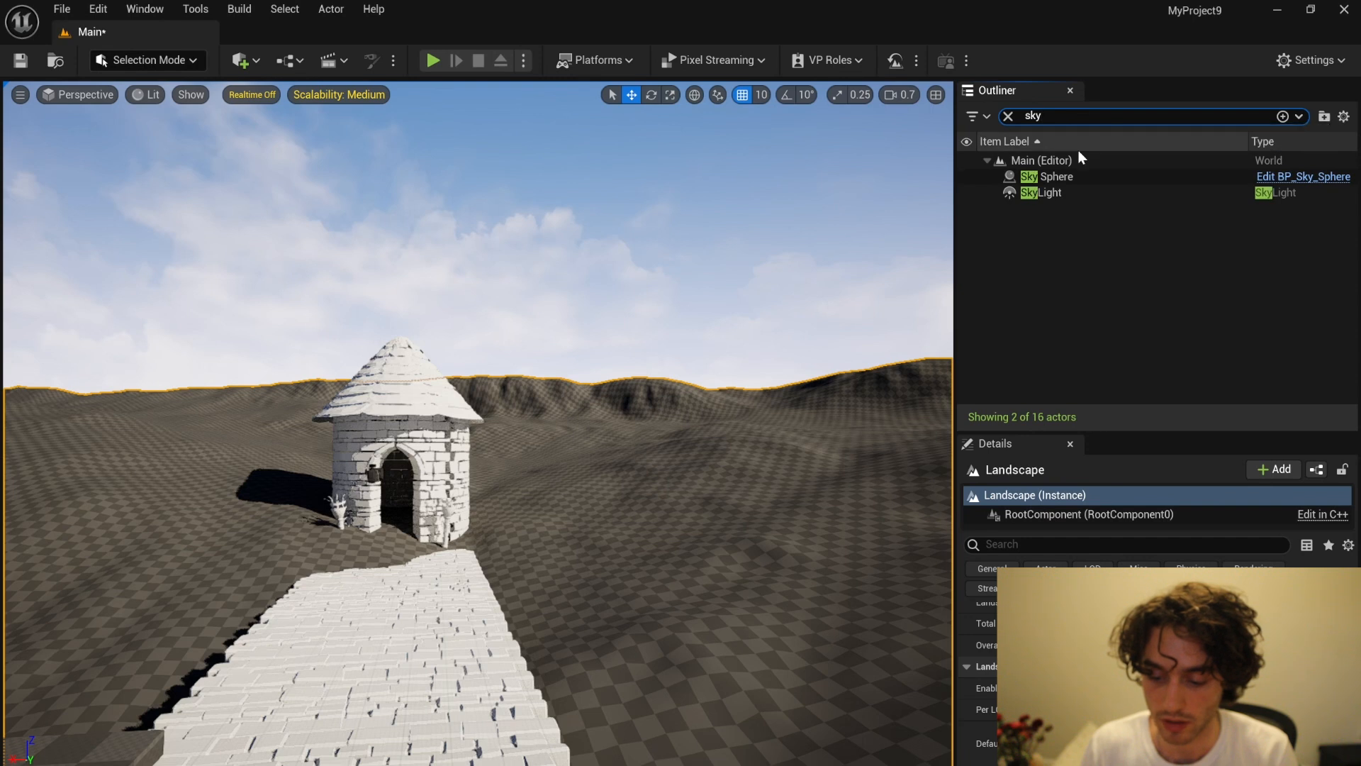
{"action": "left_click", "coordinate": [1087, 176]}
{"action": "key", "text": "Delete"}
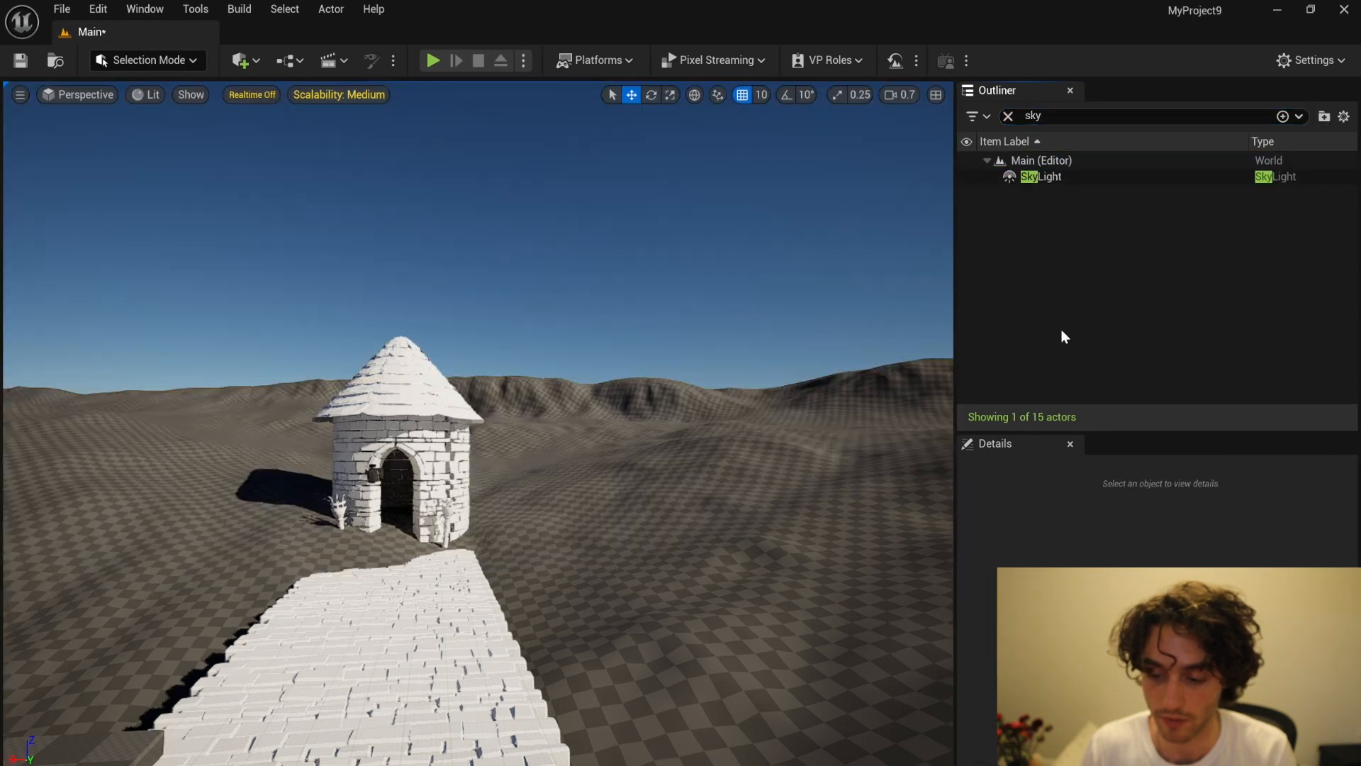
Step: Find the directional light by filtering the scene actors with "dir", select it, and dim it for a dark night look
{"action": "left_click", "coordinate": [1075, 178]}
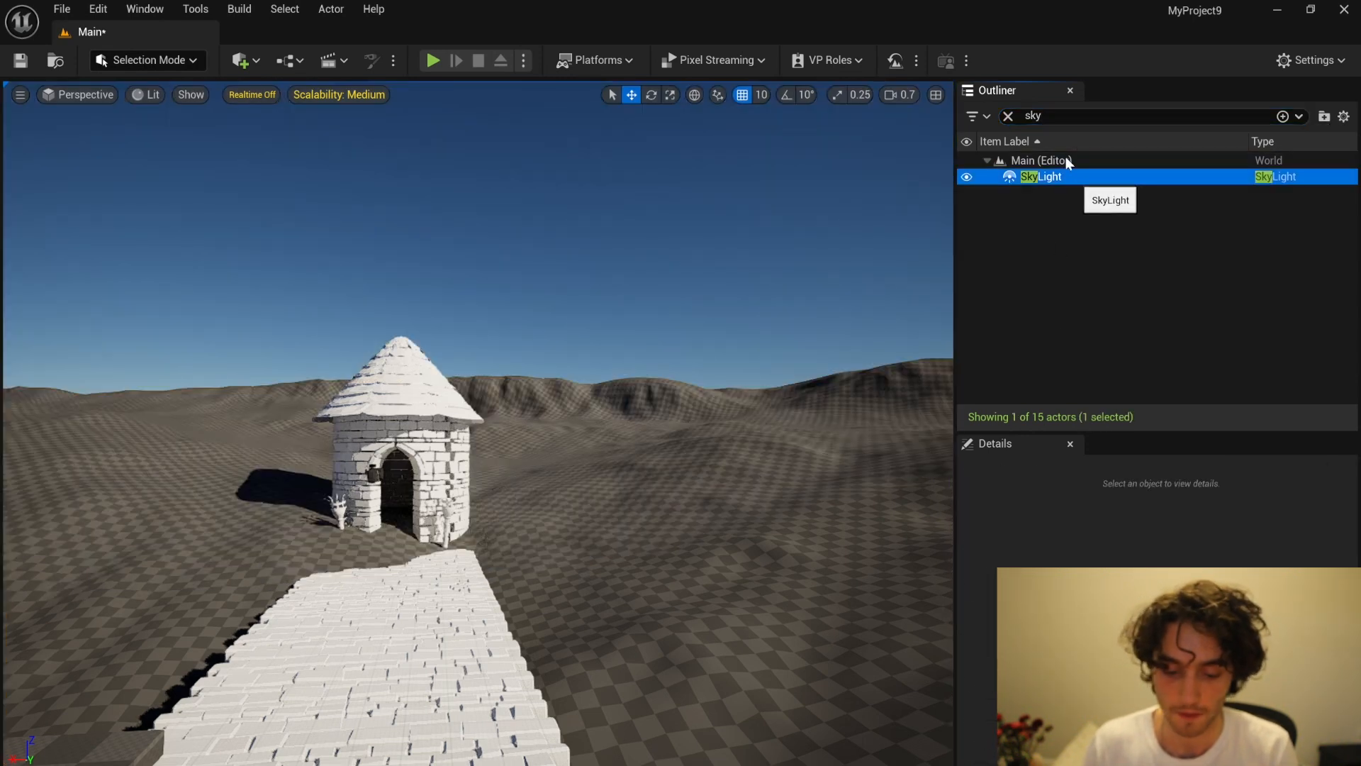
{"action": "left_click", "coordinate": [1010, 118]}
{"action": "type", "text": "dir"}
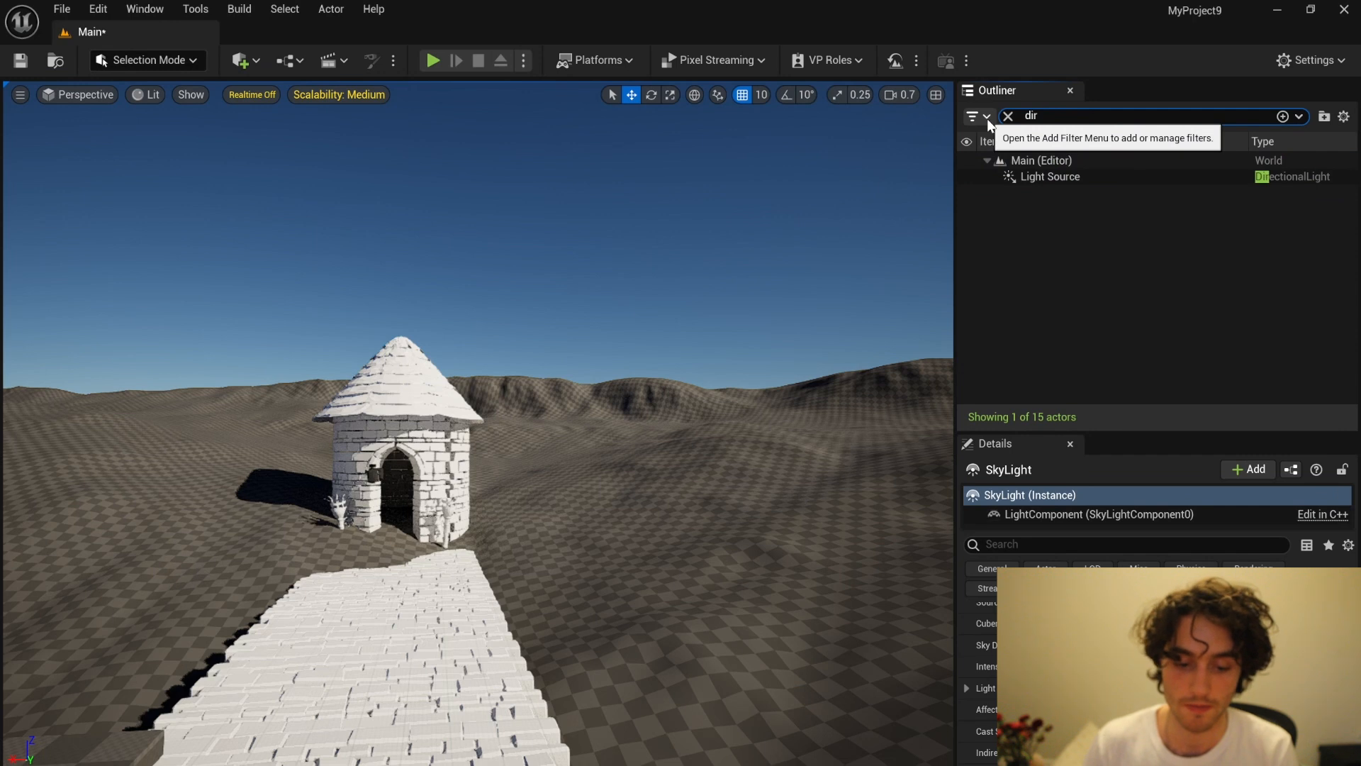
{"action": "left_click", "coordinate": [1201, 176]}
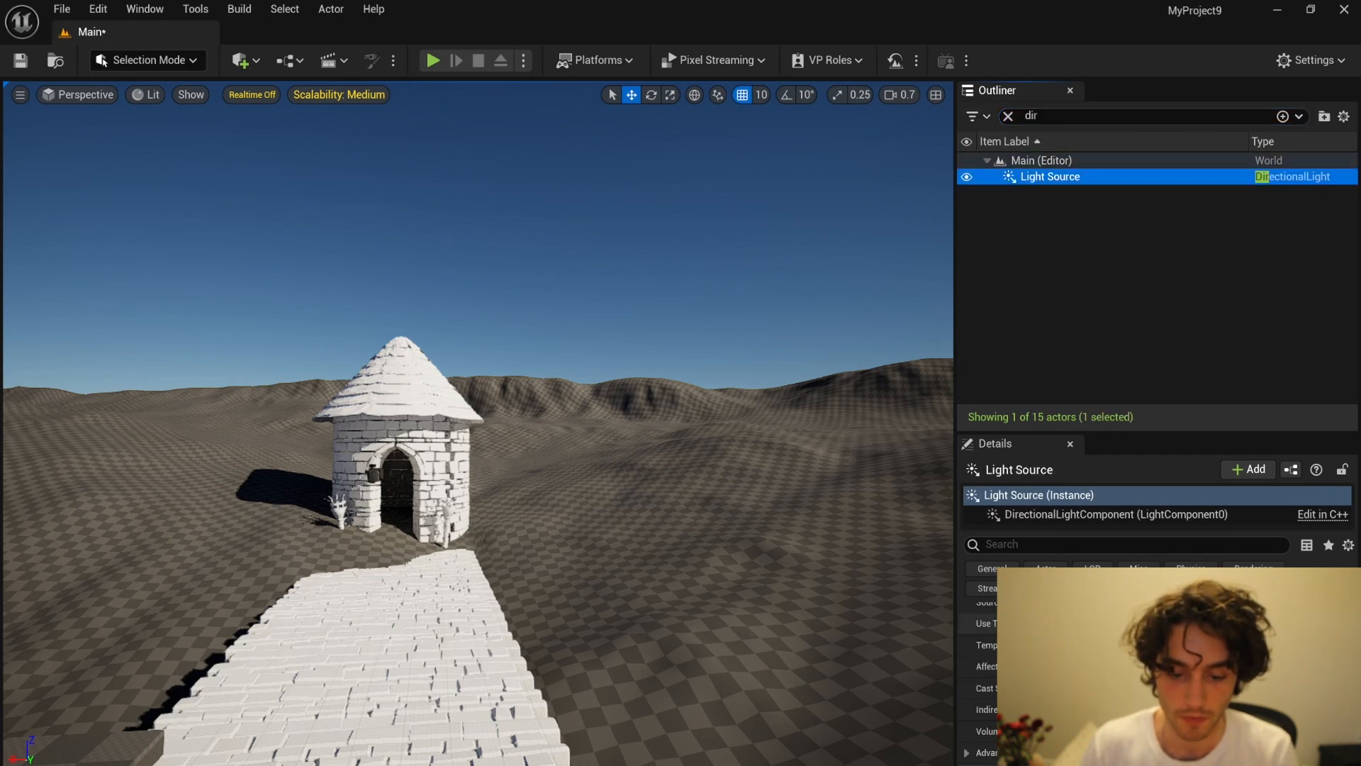
{"action": "scroll", "coordinate": [1134, 630], "scroll_direction": "up", "scroll_amount": 2}
{"action": "left_click_drag", "start_coordinate": [1216, 655], "coordinate": [1180, 655]}
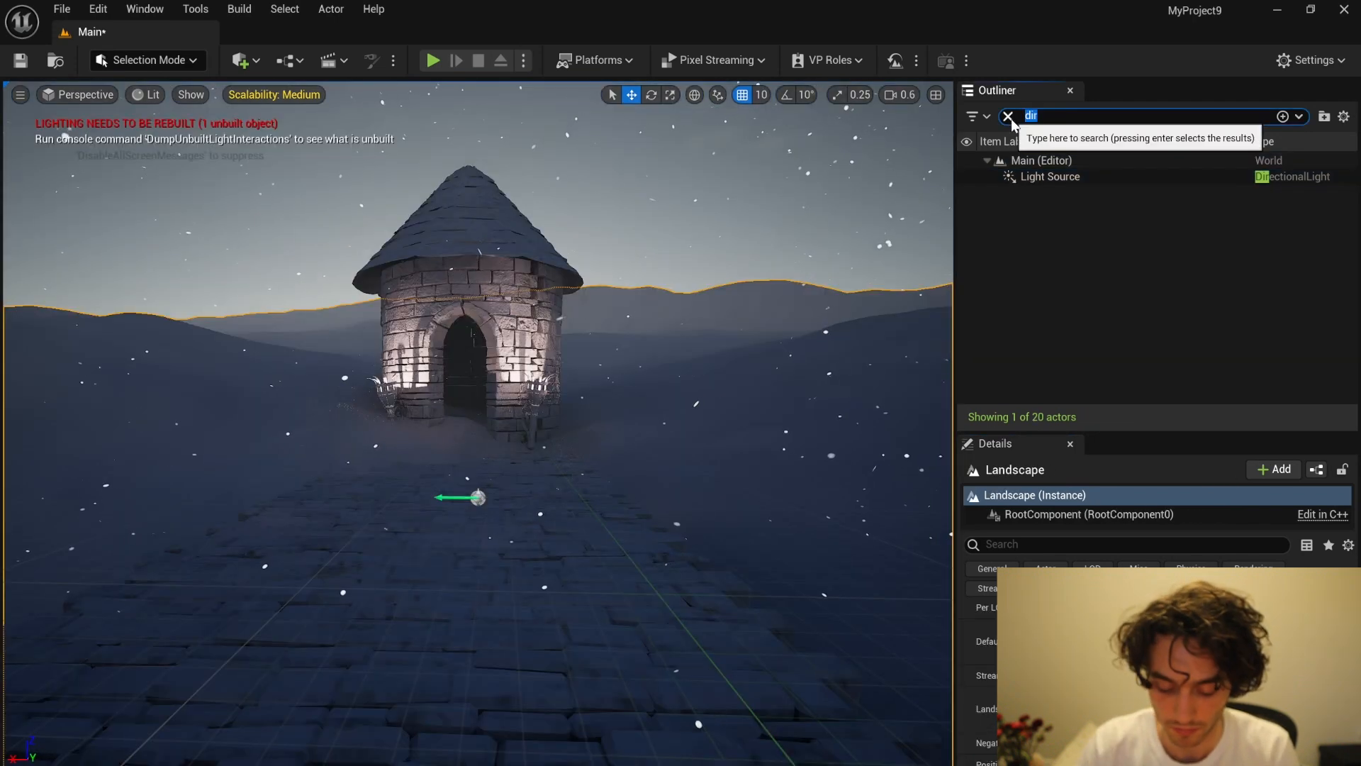
Step: Filter the scene actors by "fog" and delete the Atmospheric Fog actor, keeping the exponential height fog
{"action": "type", "text": "fog"}
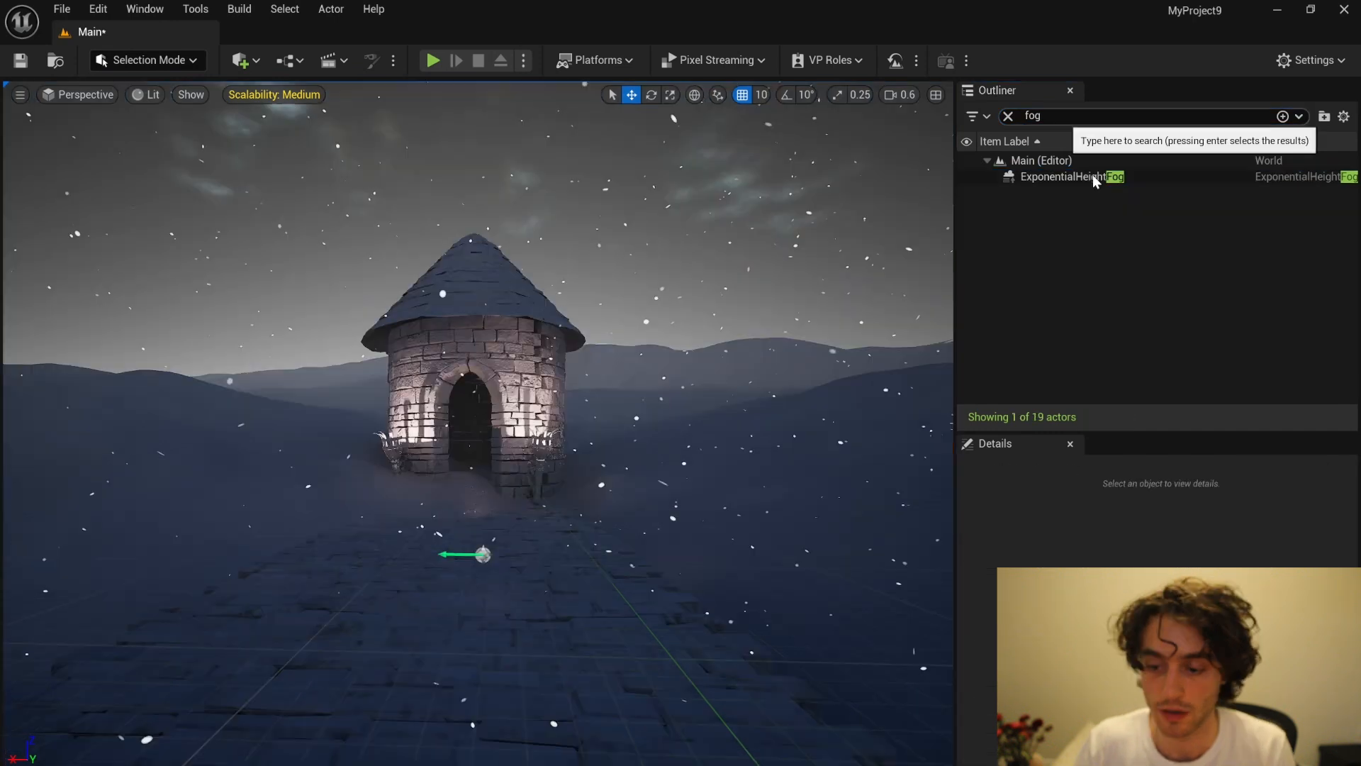
{"action": "left_click", "coordinate": [1088, 179]}
{"action": "key", "text": "Delete"}
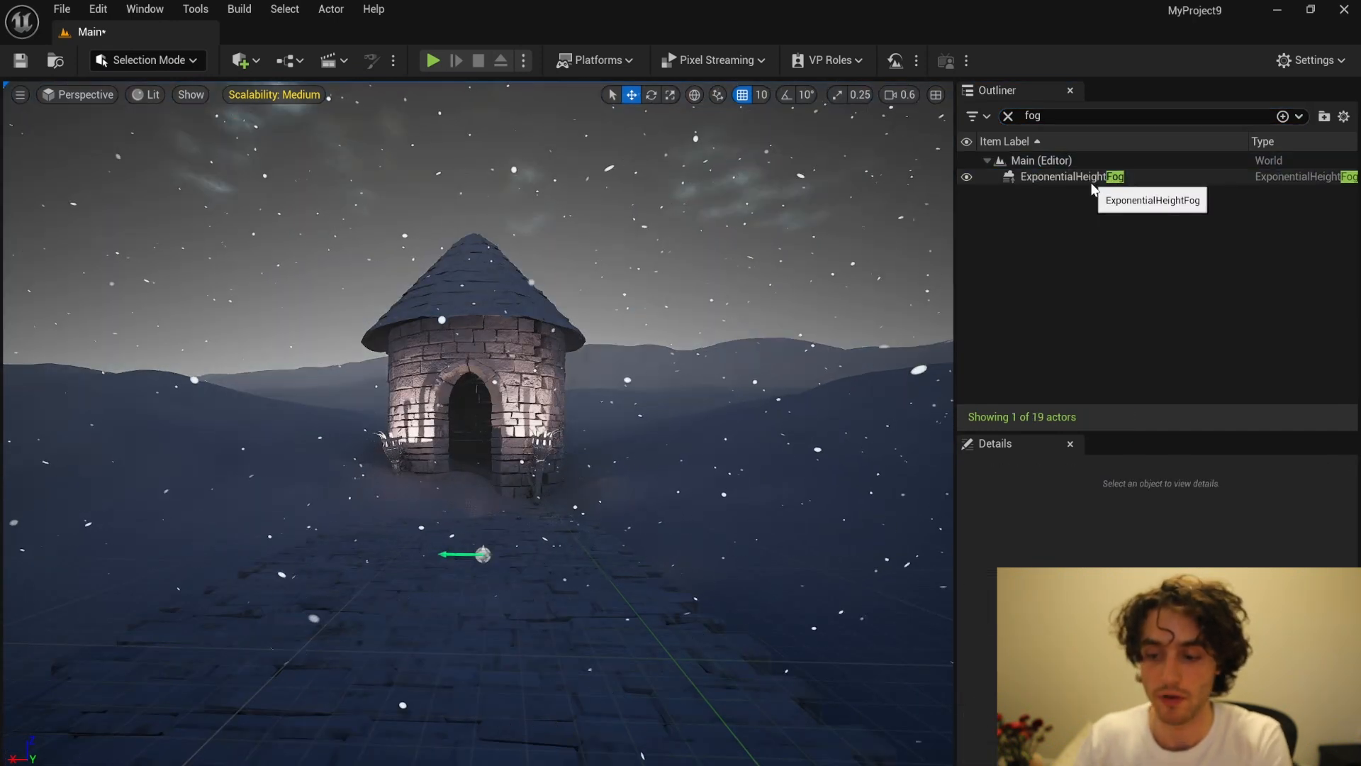
{"action": "right_click_drag", "start_coordinate": [719, 298], "coordinate": [726, 338]}
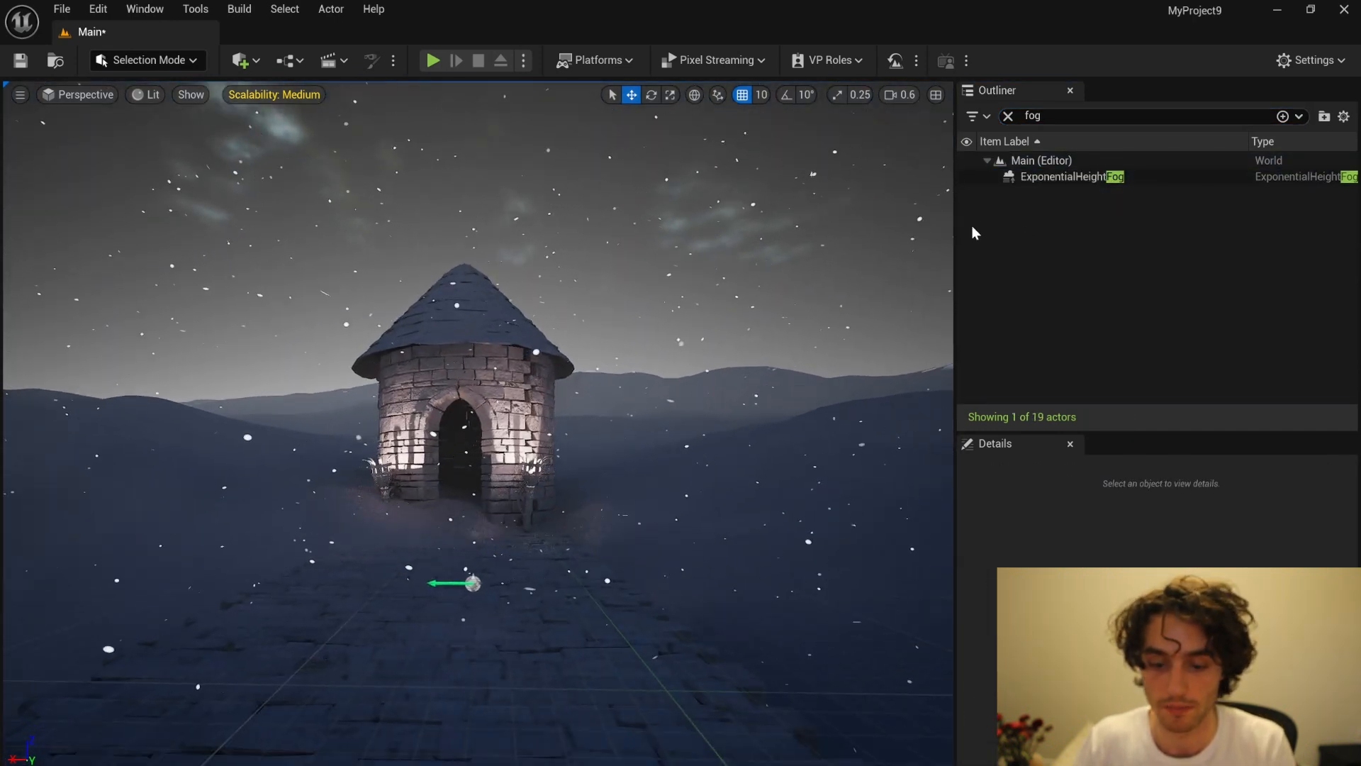
{"action": "mouse_move", "coordinate": [695, 239]}
{"action": "right_mouse_down"}
{"action": "mouse_move", "coordinate": [702, 192]}
{"action": "mouse_move", "coordinate": [704, 244]}
{"action": "right_mouse_up"}
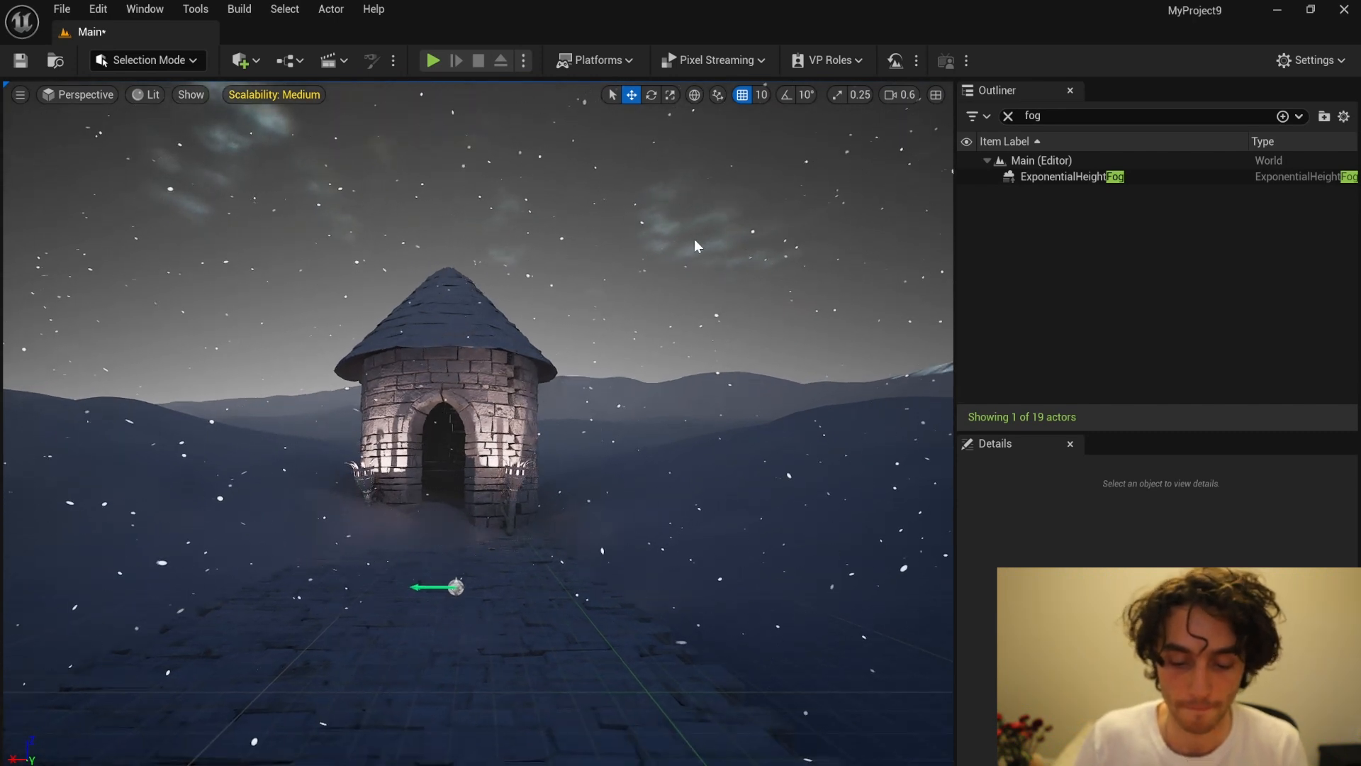
Step: Create a Niagara system based on VectorFieldParticleEmitter in the Trampled_Snow_vcqnfdk folder and name it Fire
{"action": "key", "text": "ctrl+space"}
{"action": "right_click", "coordinate": [771, 378]}
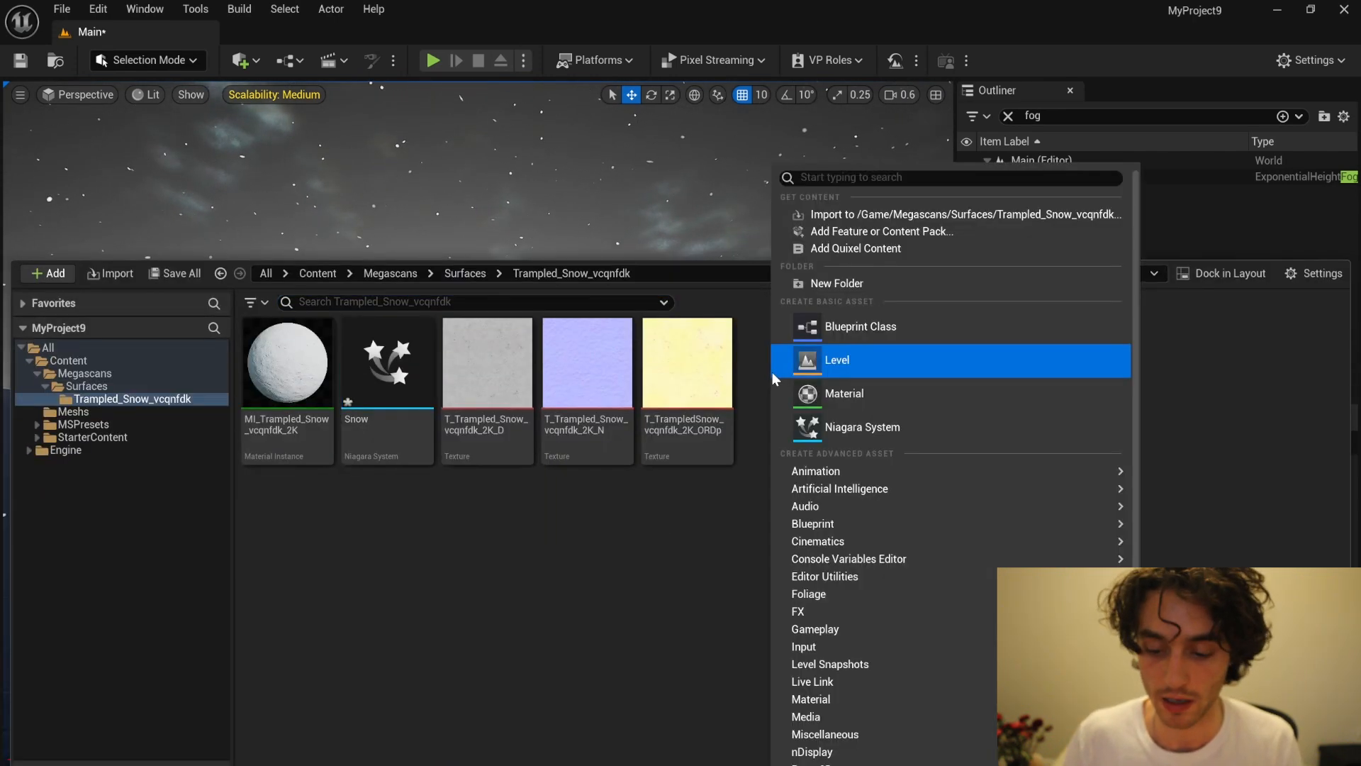
{"action": "left_click", "coordinate": [804, 426]}
{"action": "left_click_drag", "start_coordinate": [948, 287], "coordinate": [954, 595]}
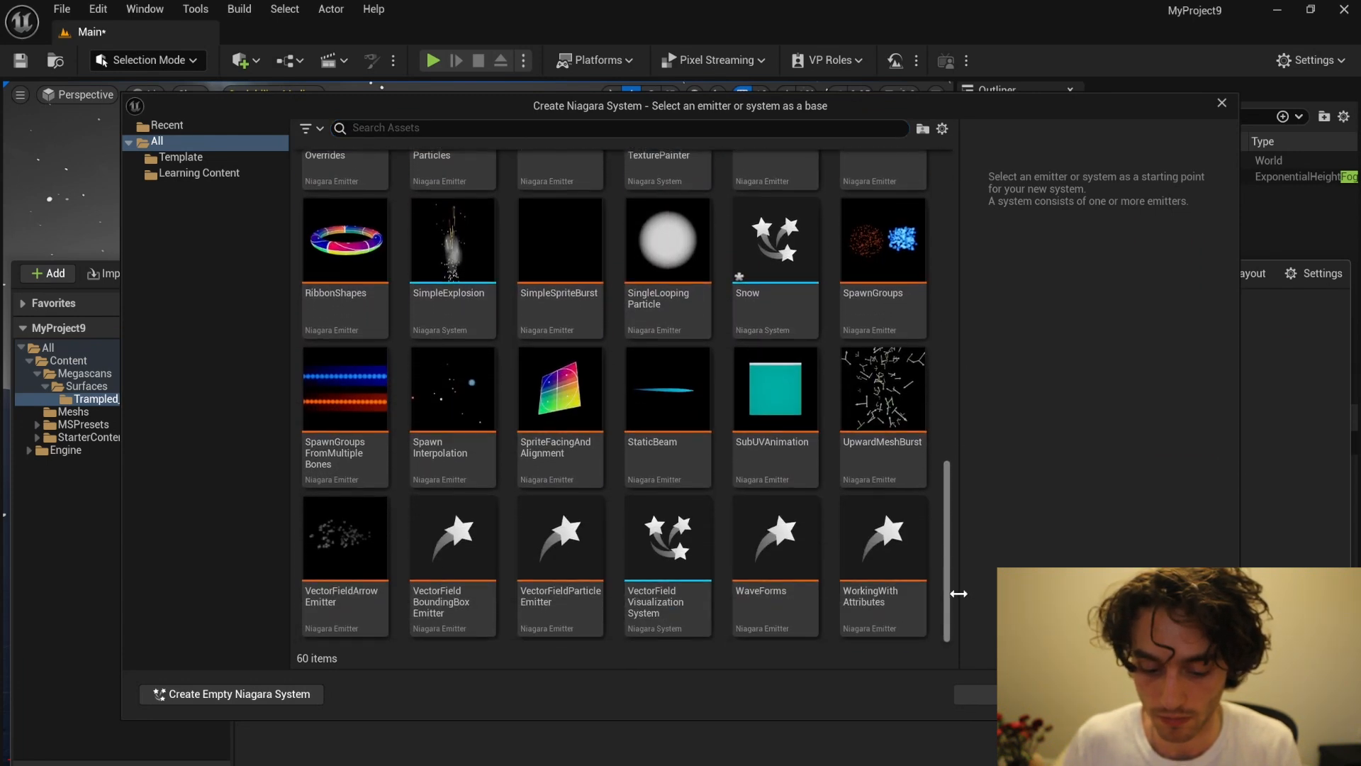
{"action": "left_click", "coordinate": [549, 604]}
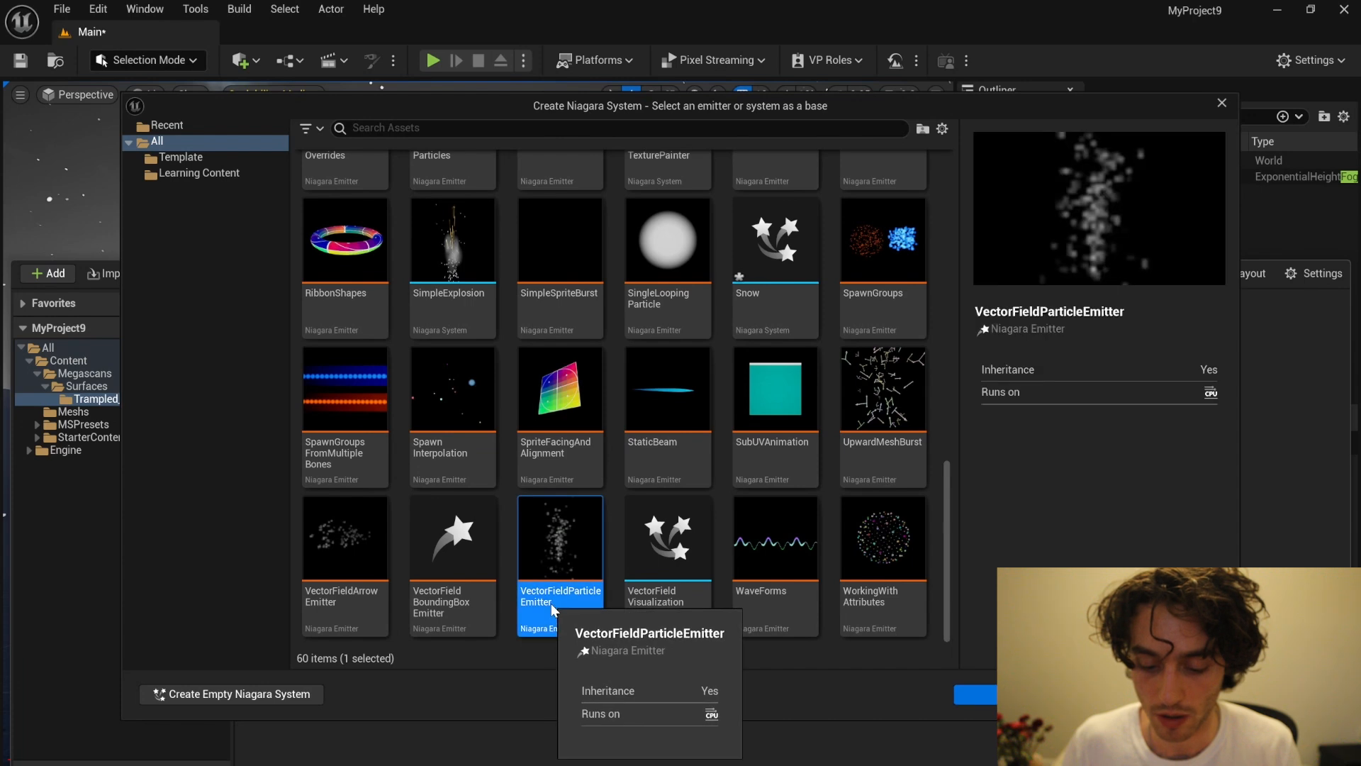
{"action": "left_click", "coordinate": [1019, 694]}
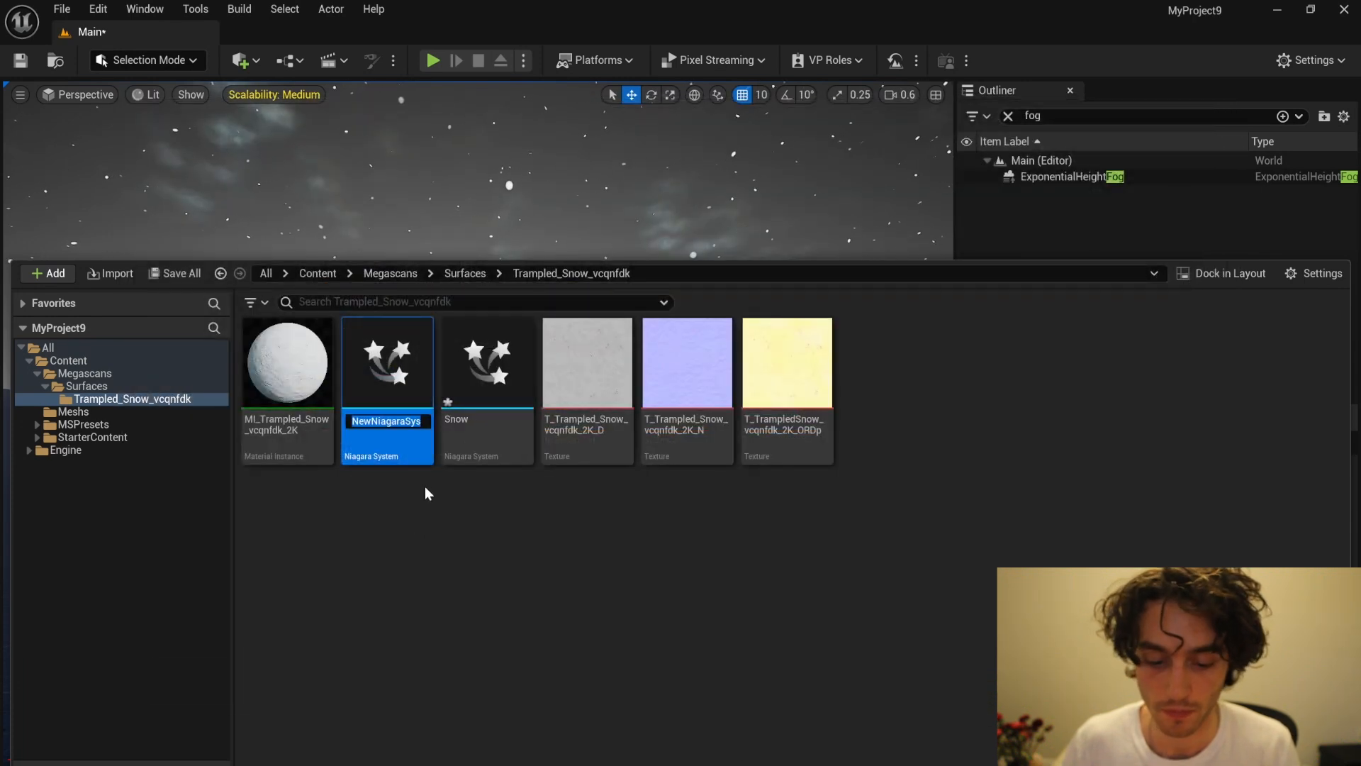
{"action": "type", "text": "Fire"}
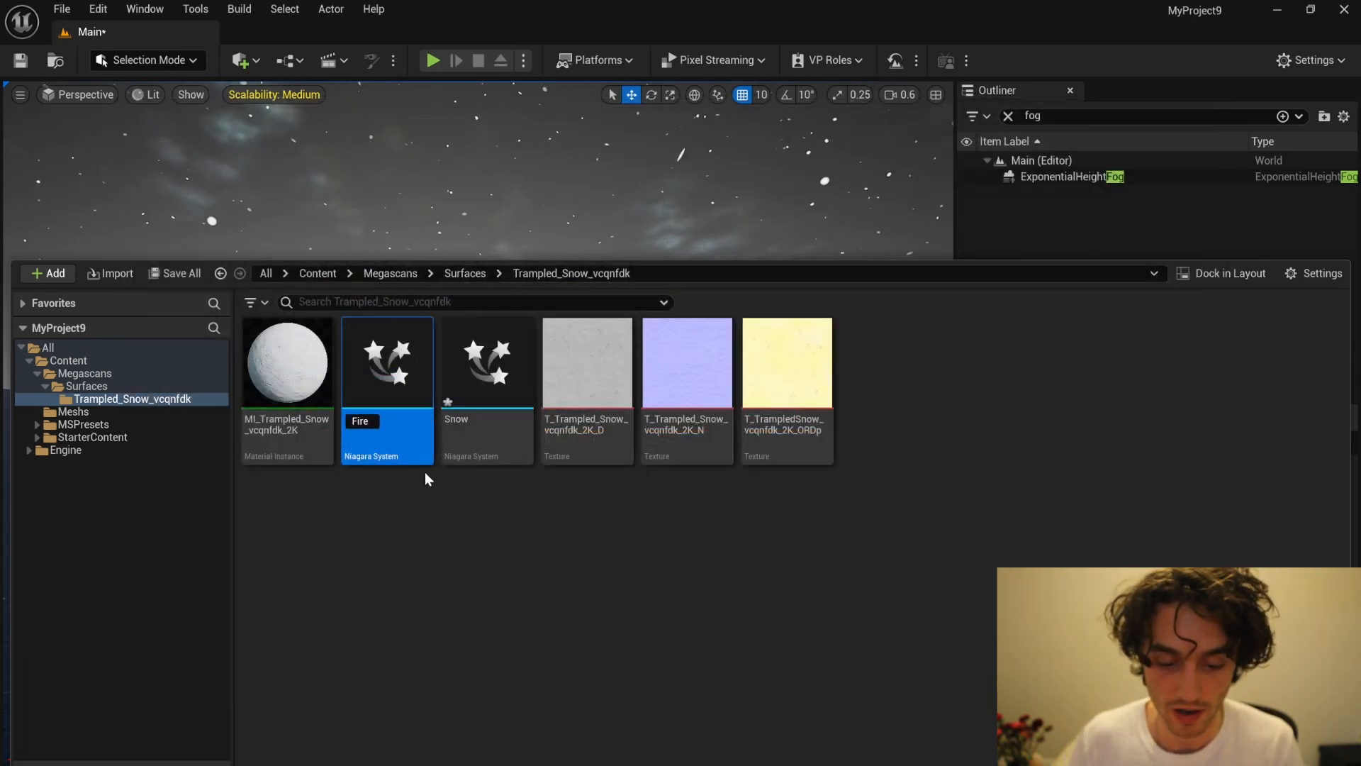
{"action": "key", "text": "Return"}
Step: Place the Fire Niagara system in the torch left of the tower doorway, at about X -140, Y 4230, Z 90
{"action": "double_click", "coordinate": [296, 406]}
{"action": "right_click_drag", "start_coordinate": [228, 471], "coordinate": [218, 535]}
{"action": "key", "text": "ctrl+space"}
{"action": "left_click_drag", "start_coordinate": [285, 452], "coordinate": [395, 264]}
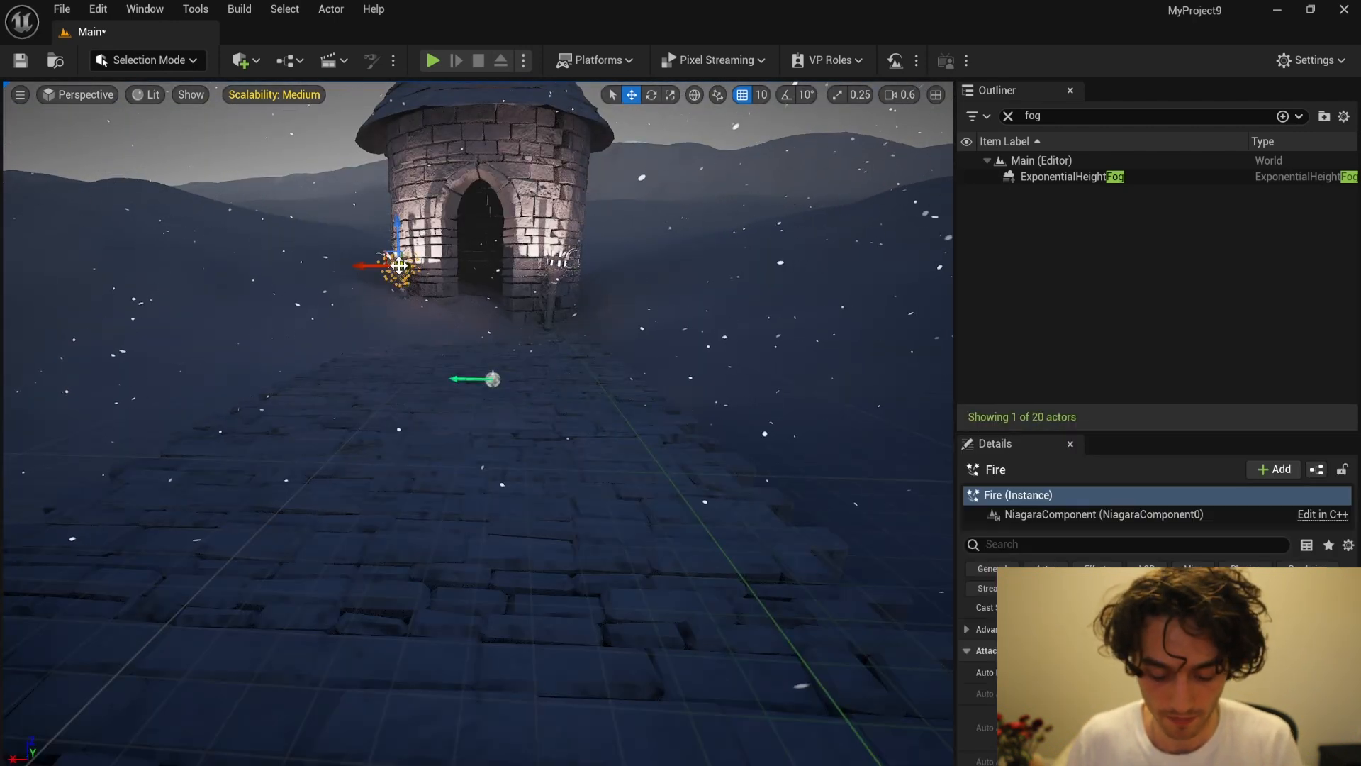
{"action": "key", "text": "f"}
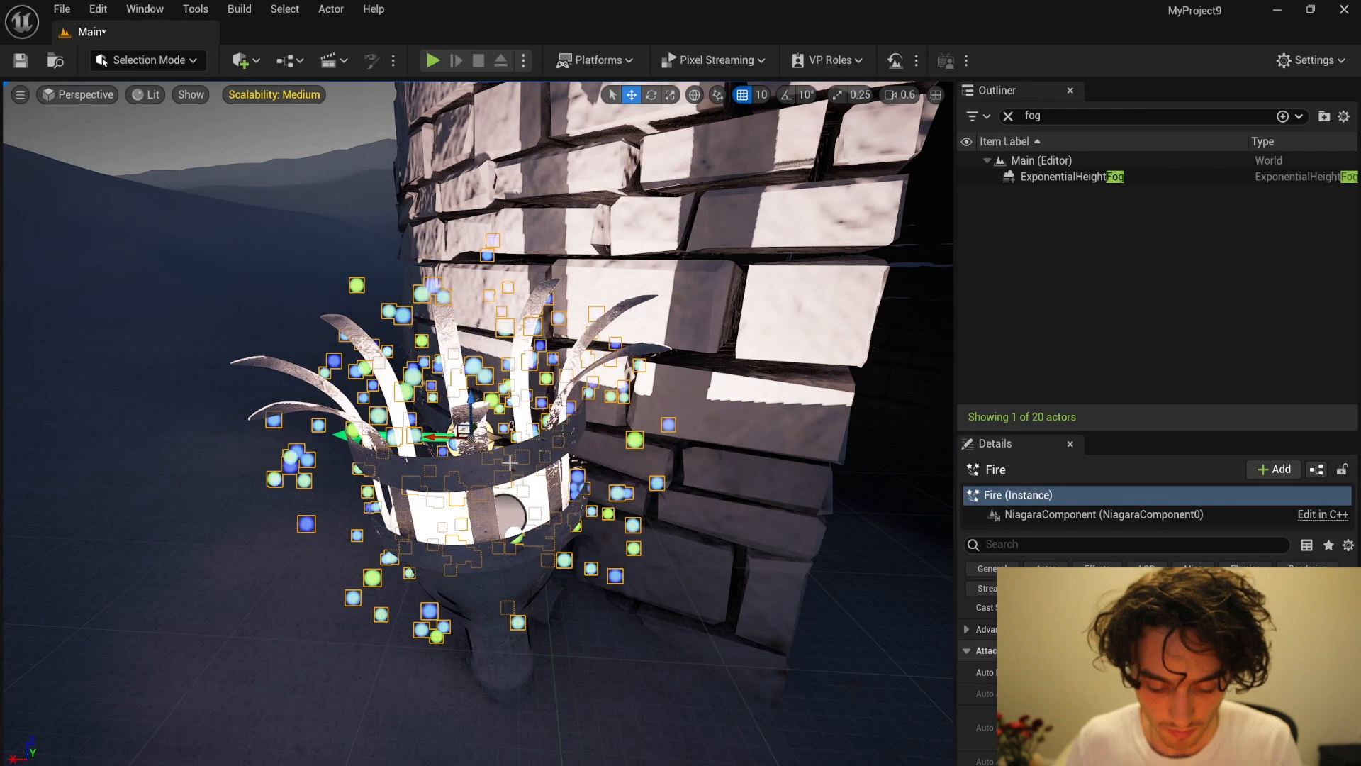
Step: Scale the Fire effect down uniformly to about 0.43 so it fits inside the torch basket
{"action": "key", "text": "r"}
{"action": "middle_click_drag", "start_coordinate": [473, 434], "coordinate": [424, 407]}
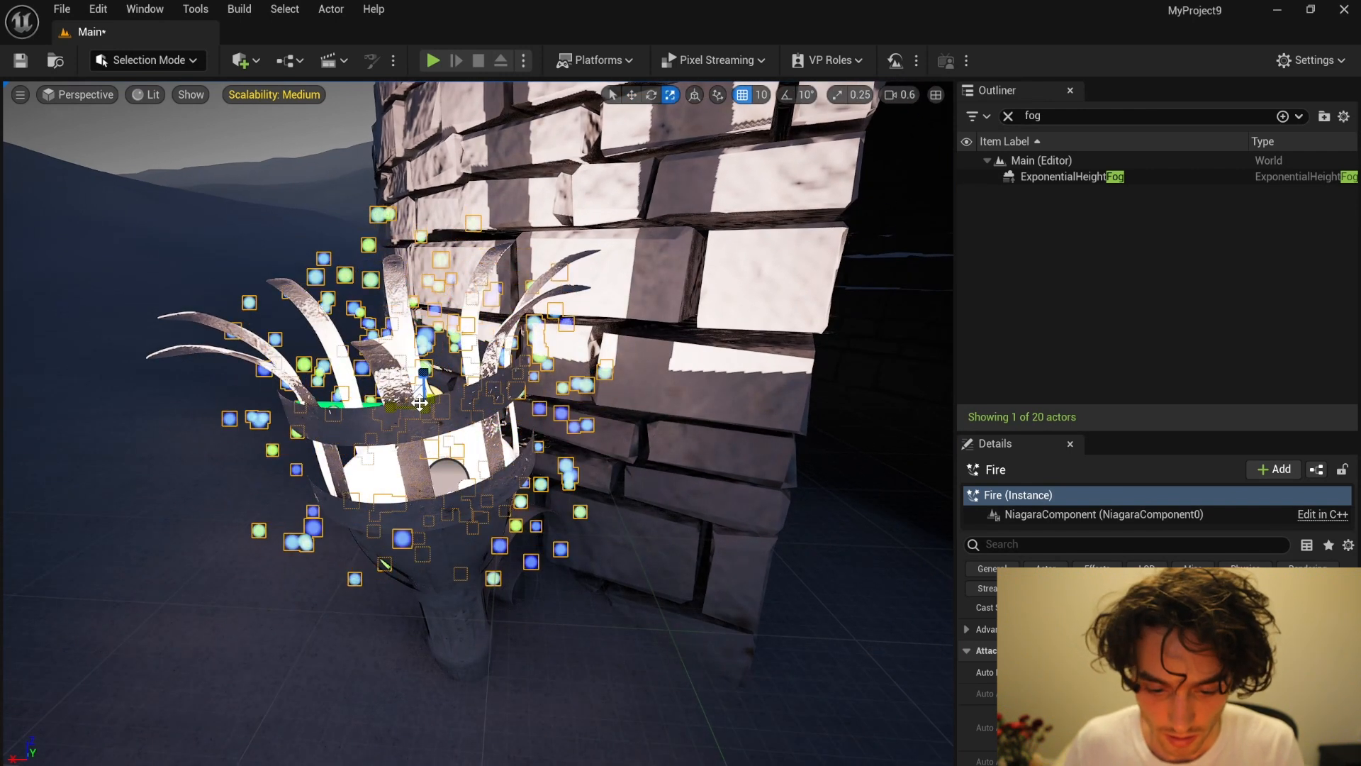
{"action": "scroll", "coordinate": [1261, 708], "scroll_direction": "up", "scroll_amount": 5}
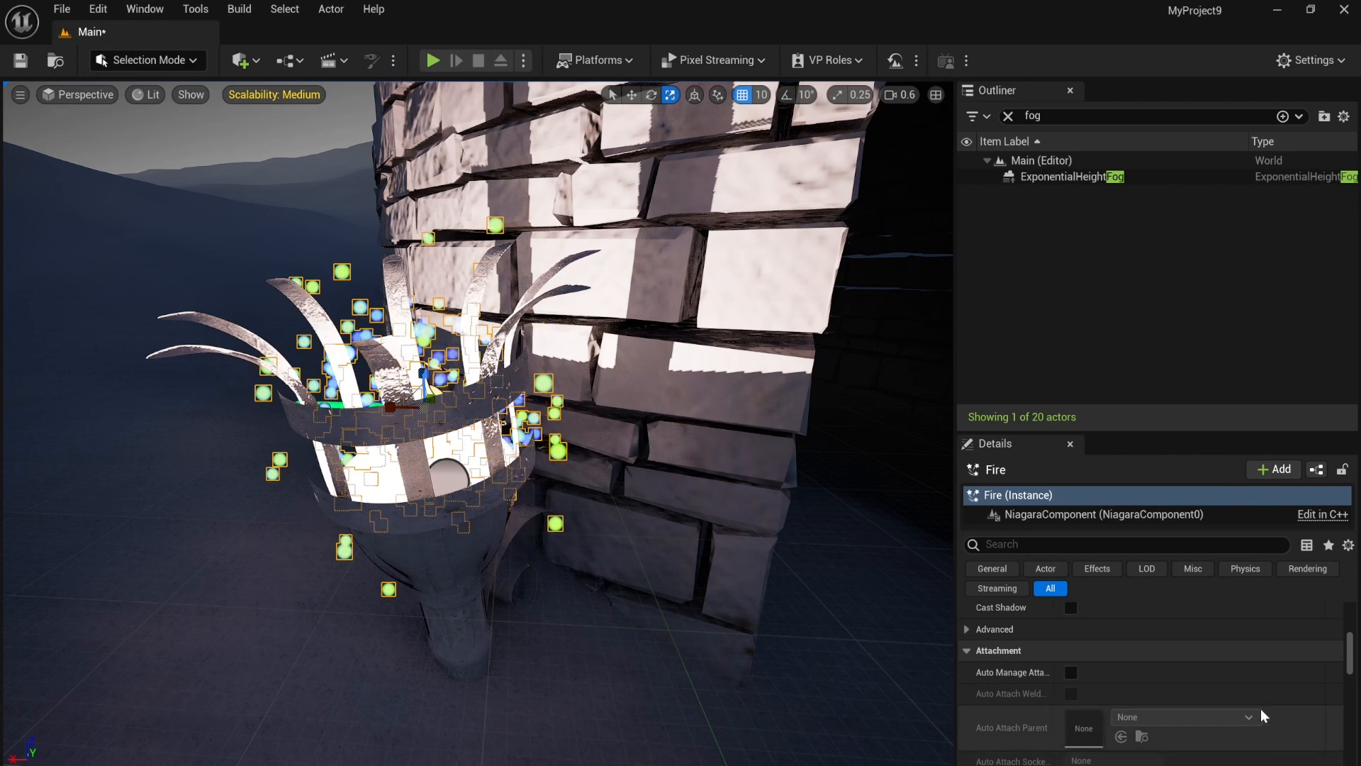
{"action": "scroll", "coordinate": [1213, 650], "scroll_direction": "up", "scroll_amount": 2}
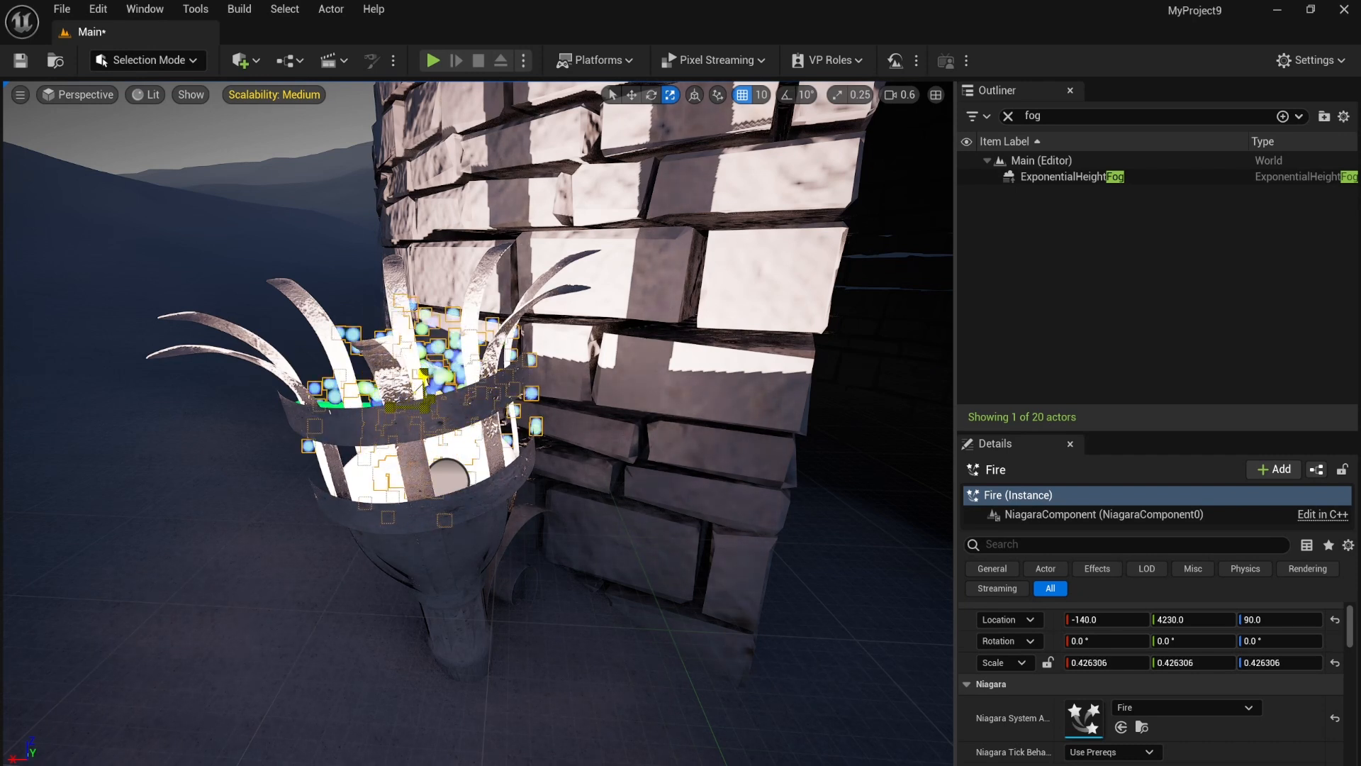
Step: Duplicate the Fire effect and move the copy across the doorway to the torch on the right
{"action": "scroll", "coordinate": [424, 394], "scroll_direction": "down", "scroll_amount": 5}
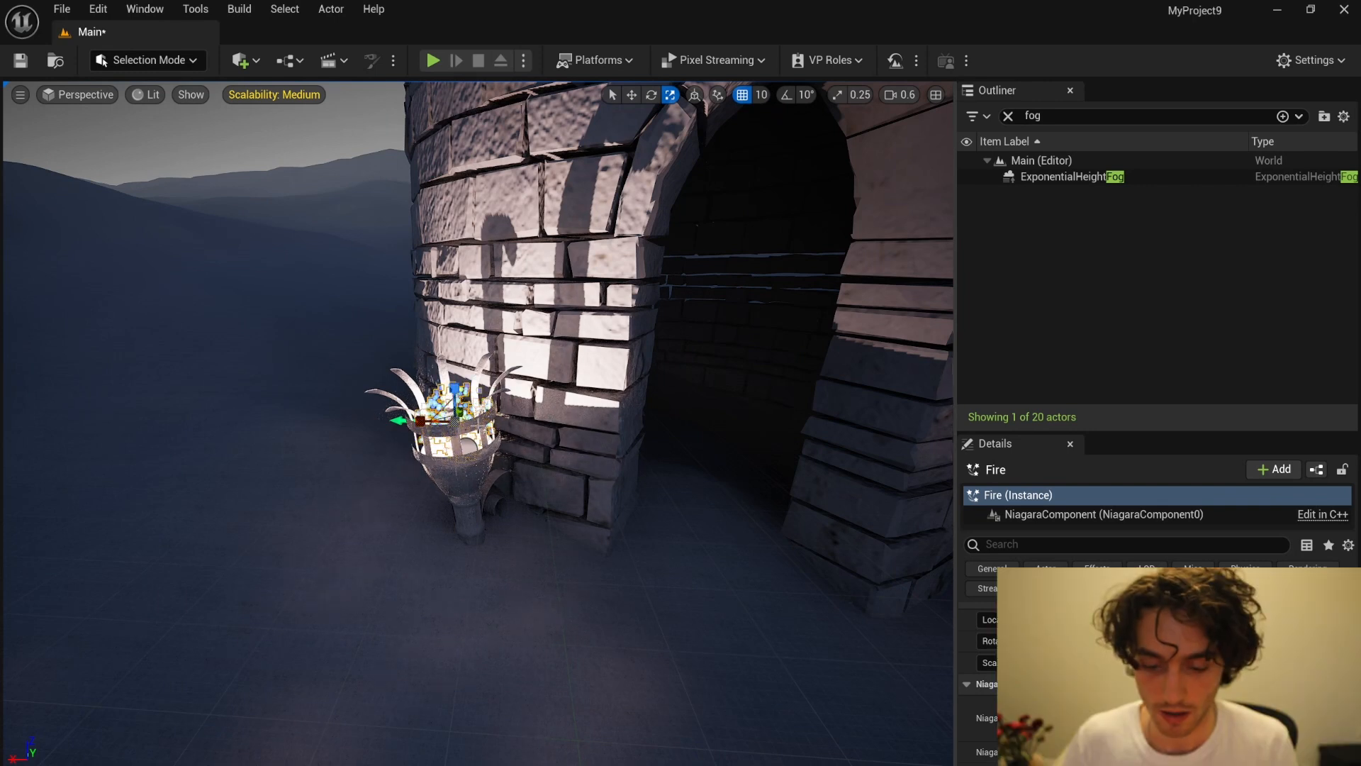
{"action": "scroll", "coordinate": [478, 426], "scroll_direction": "down", "scroll_amount": 3}
{"action": "right_click_drag", "start_coordinate": [346, 379], "coordinate": [372, 379]}
{"action": "key", "text": "ctrl+d"}
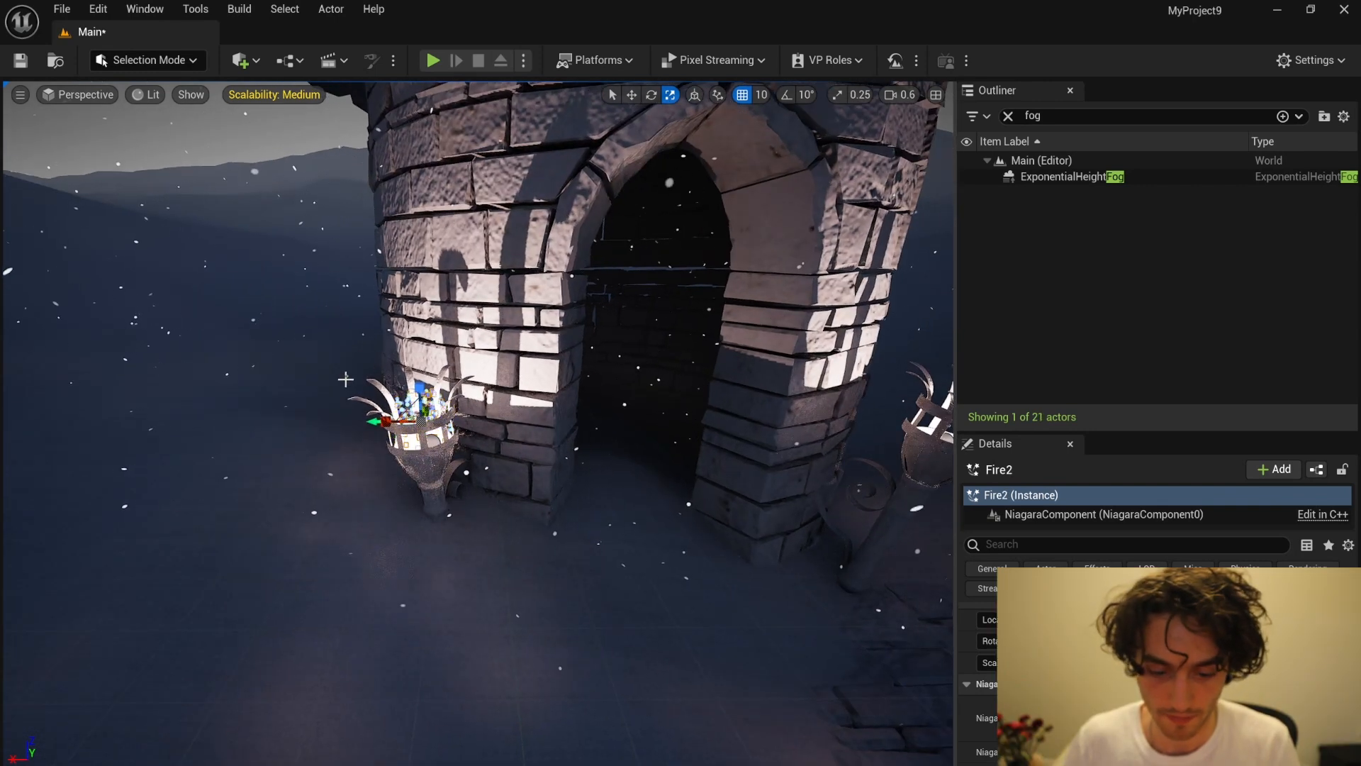
{"action": "key", "text": "w"}
{"action": "left_click_drag", "start_coordinate": [383, 421], "coordinate": [904, 421]}
{"action": "right_click_drag", "start_coordinate": [721, 432], "coordinate": [782, 429]}
Step: Fine-tune the position of the duplicated Fire effect so it sits inside the right torch's basket
{"action": "scroll", "coordinate": [720, 432], "scroll_direction": "up", "scroll_amount": 5}
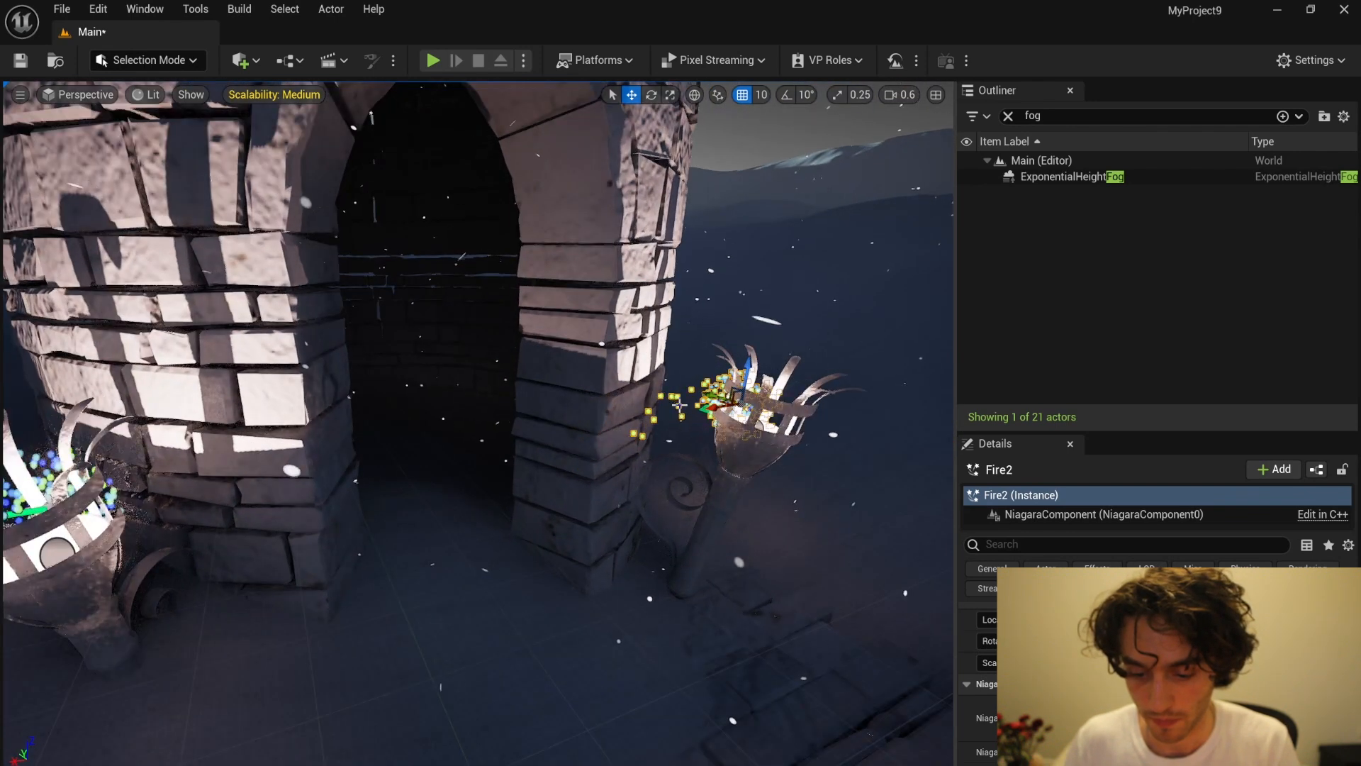
{"action": "key", "text": "d"}
{"action": "right_click_drag", "start_coordinate": [808, 404], "coordinate": [840, 415]}
{"action": "left_click_drag", "start_coordinate": [415, 308], "coordinate": [358, 297]}
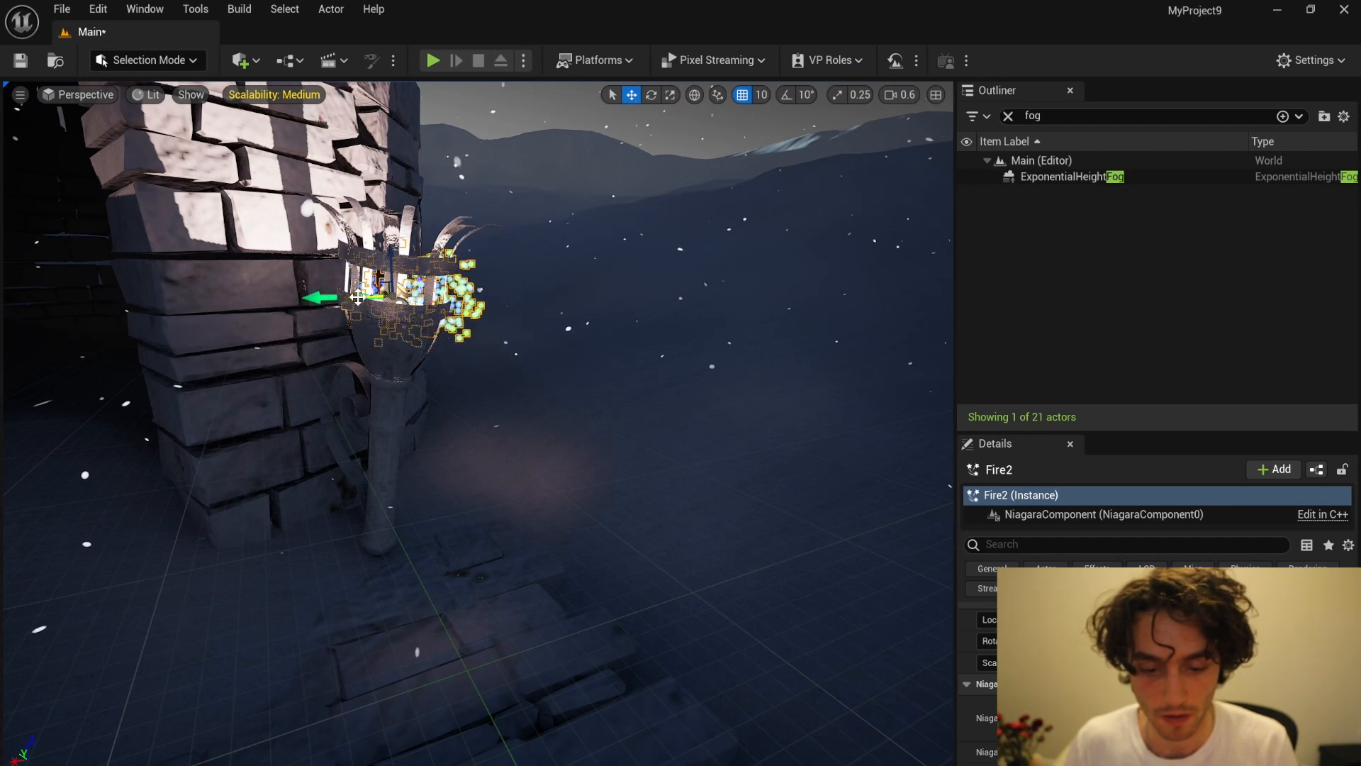
{"action": "scroll", "coordinate": [253, 295], "scroll_direction": "down", "scroll_amount": 7}
{"action": "right_click_drag", "start_coordinate": [382, 281], "coordinate": [343, 264]}
{"action": "key", "text": "q"}
Step: Open the Fire Niagara system for editing, select its VectorFieldParticleEmitter, and search the emitter's settings for "Material"
{"action": "key", "text": "ctrl+space"}
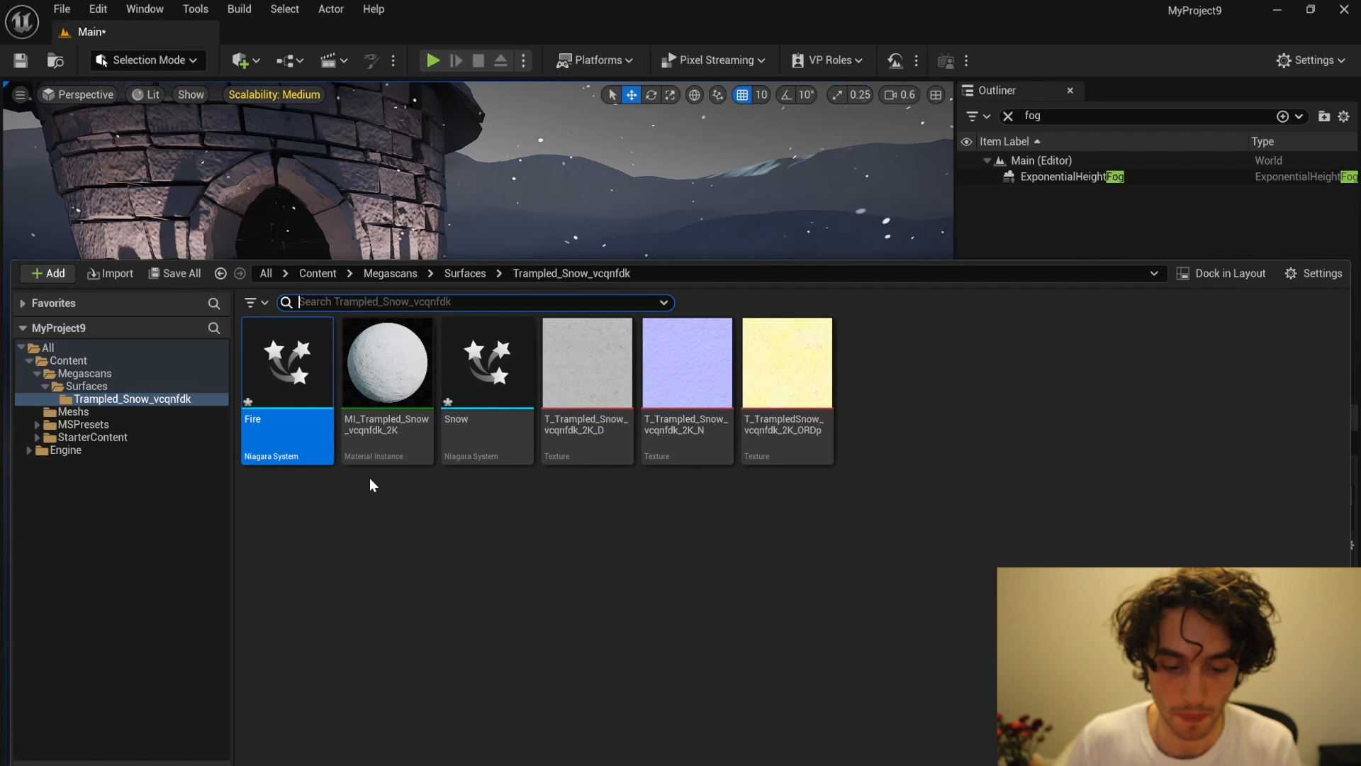
{"action": "double_click", "coordinate": [312, 416]}
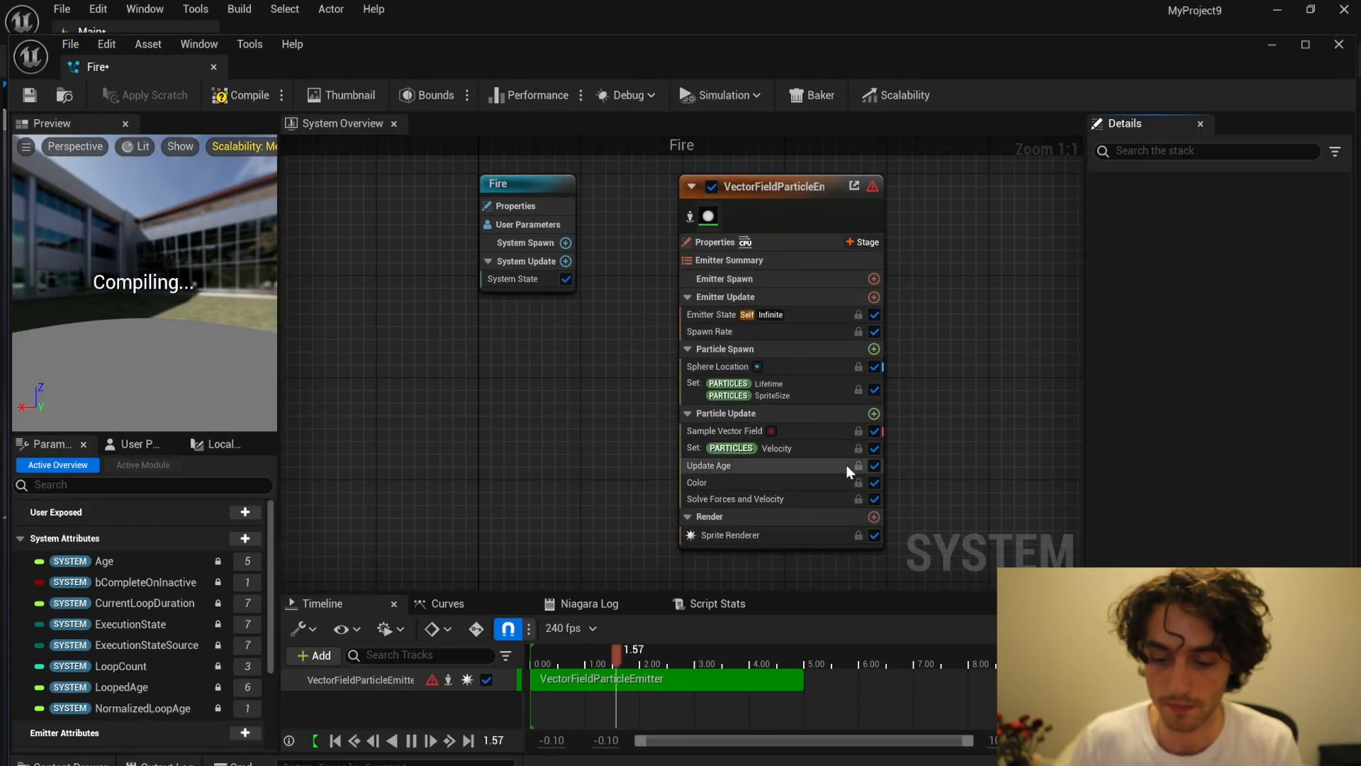
{"action": "left_click", "coordinate": [815, 192]}
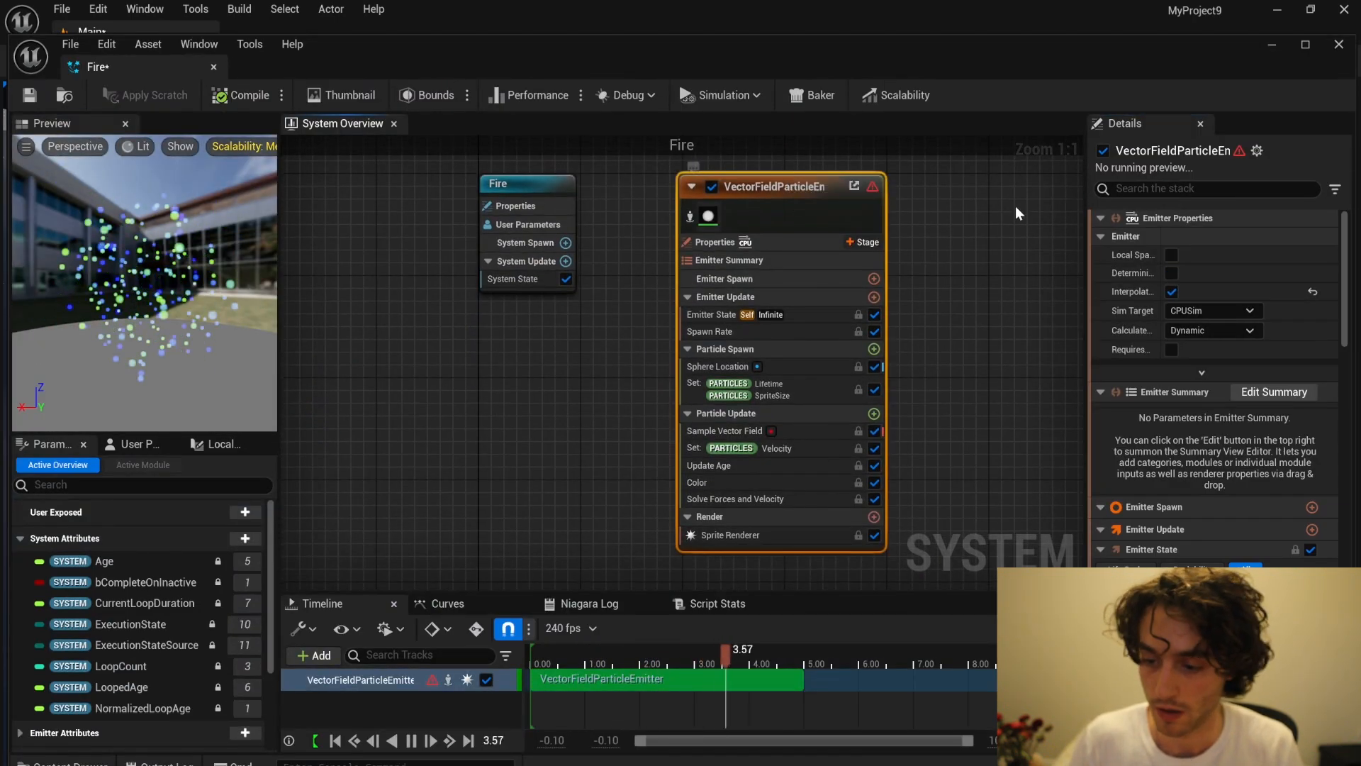
{"action": "left_click", "coordinate": [1169, 189]}
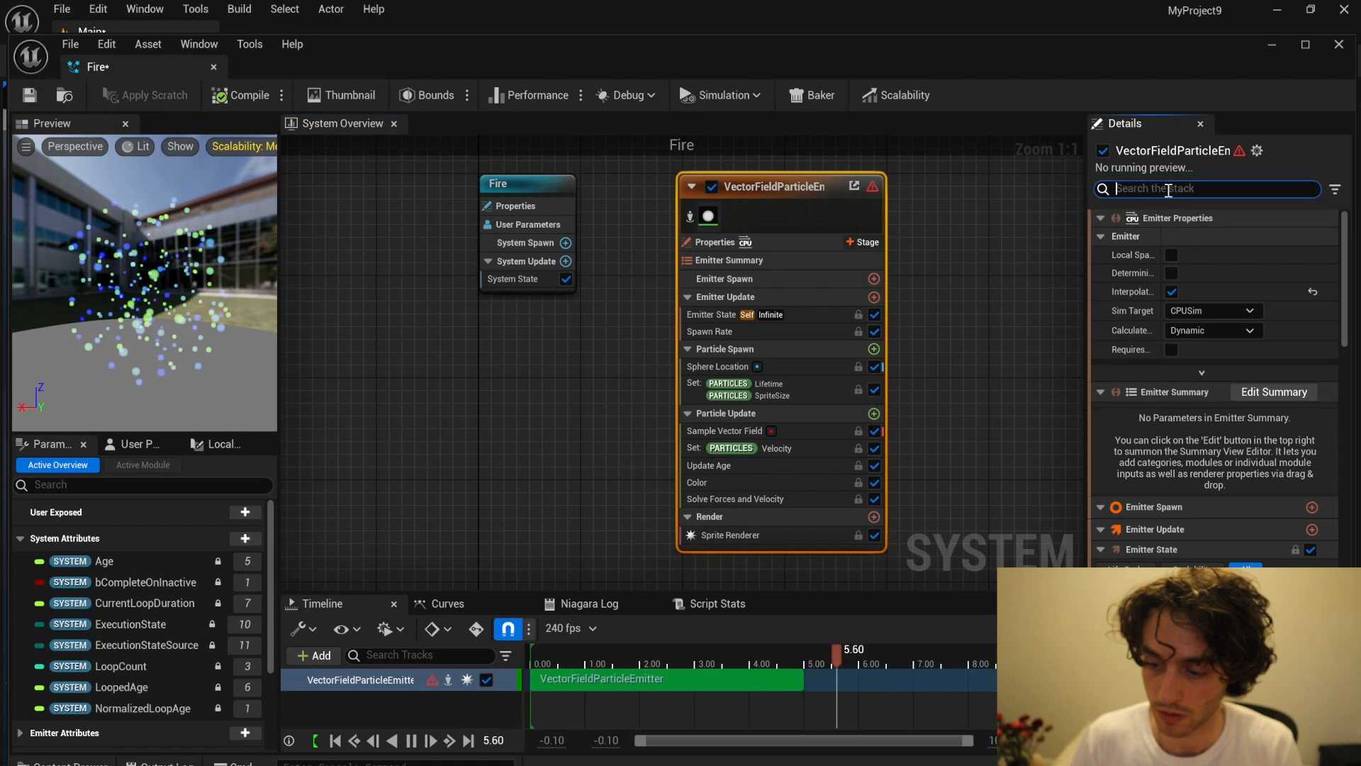
{"action": "type", "text": "Material"}
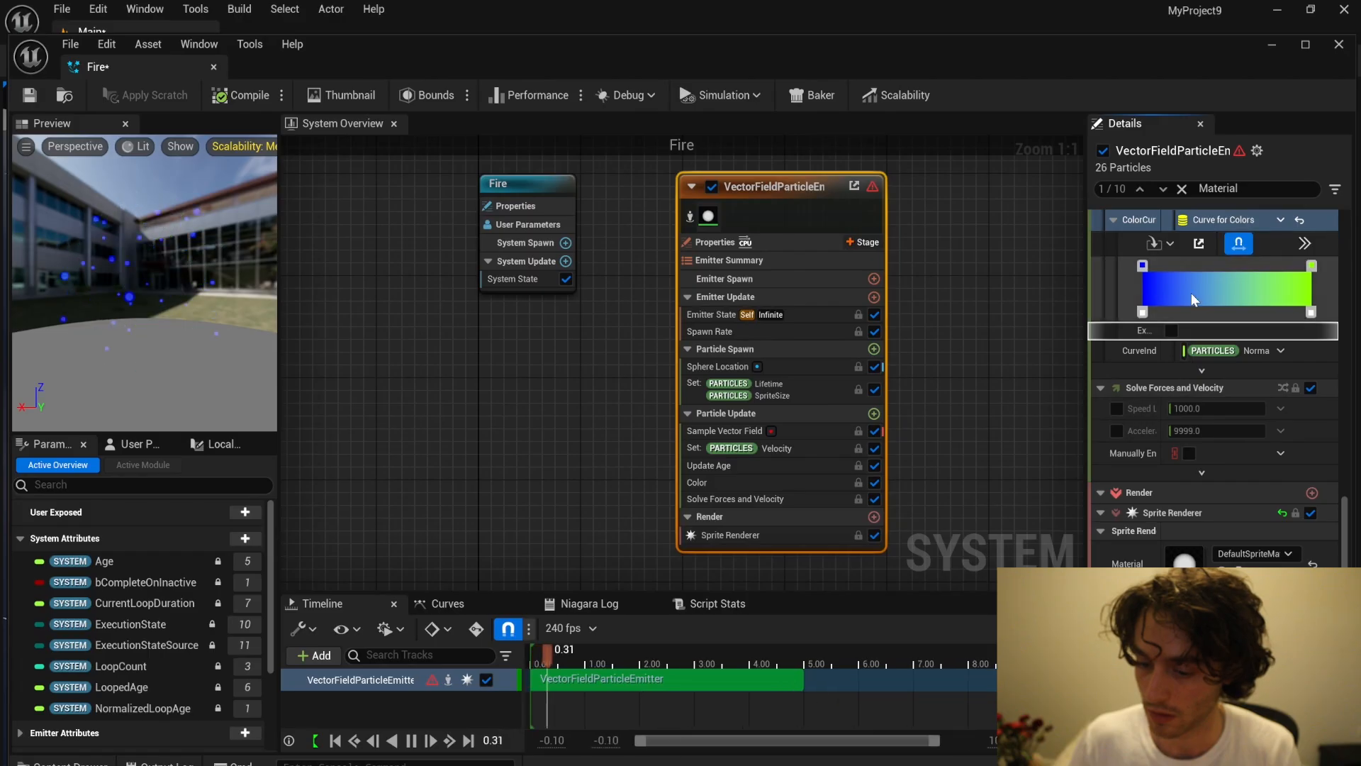
Step: Reassign Color from Curve as the source of the emitter's particle color
{"action": "scroll", "coordinate": [1212, 390], "scroll_direction": "up", "scroll_amount": 3}
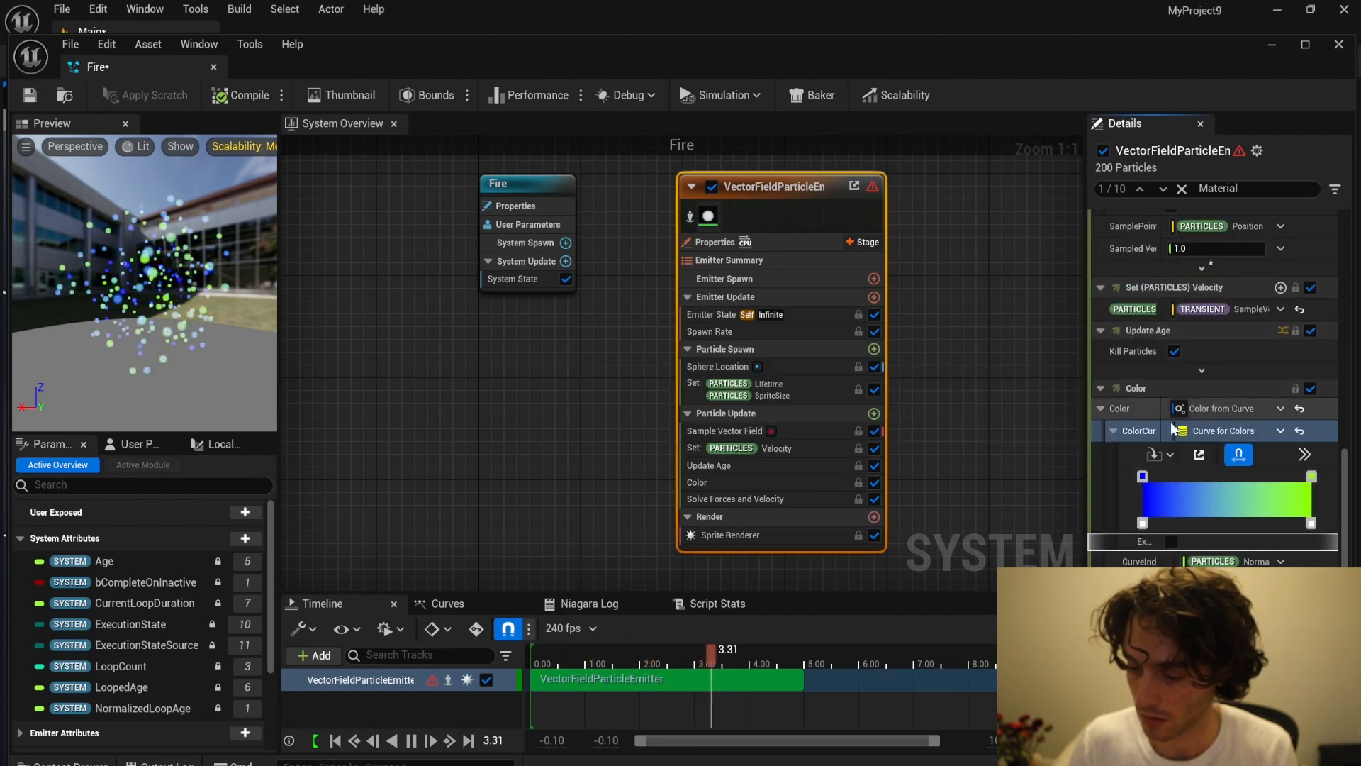
{"action": "left_click", "coordinate": [1251, 411]}
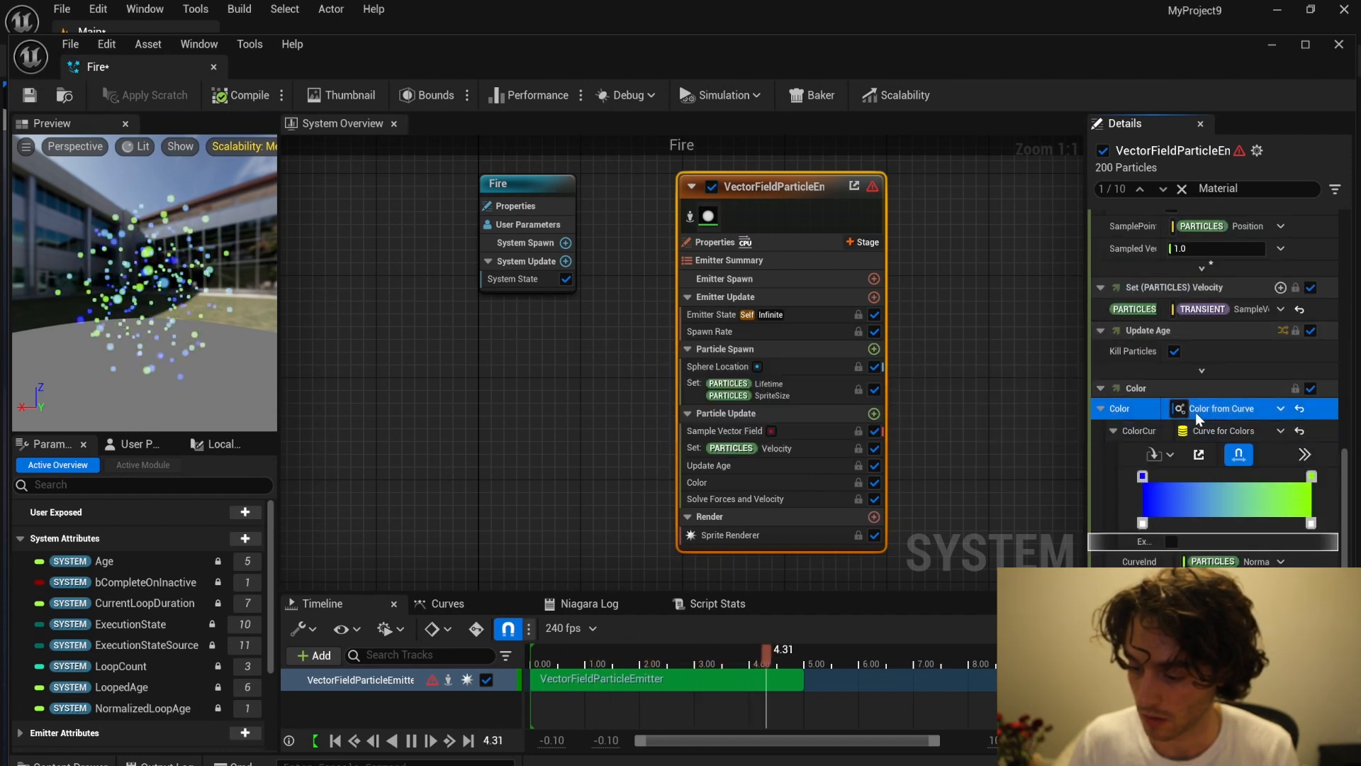
{"action": "left_click", "coordinate": [1278, 409]}
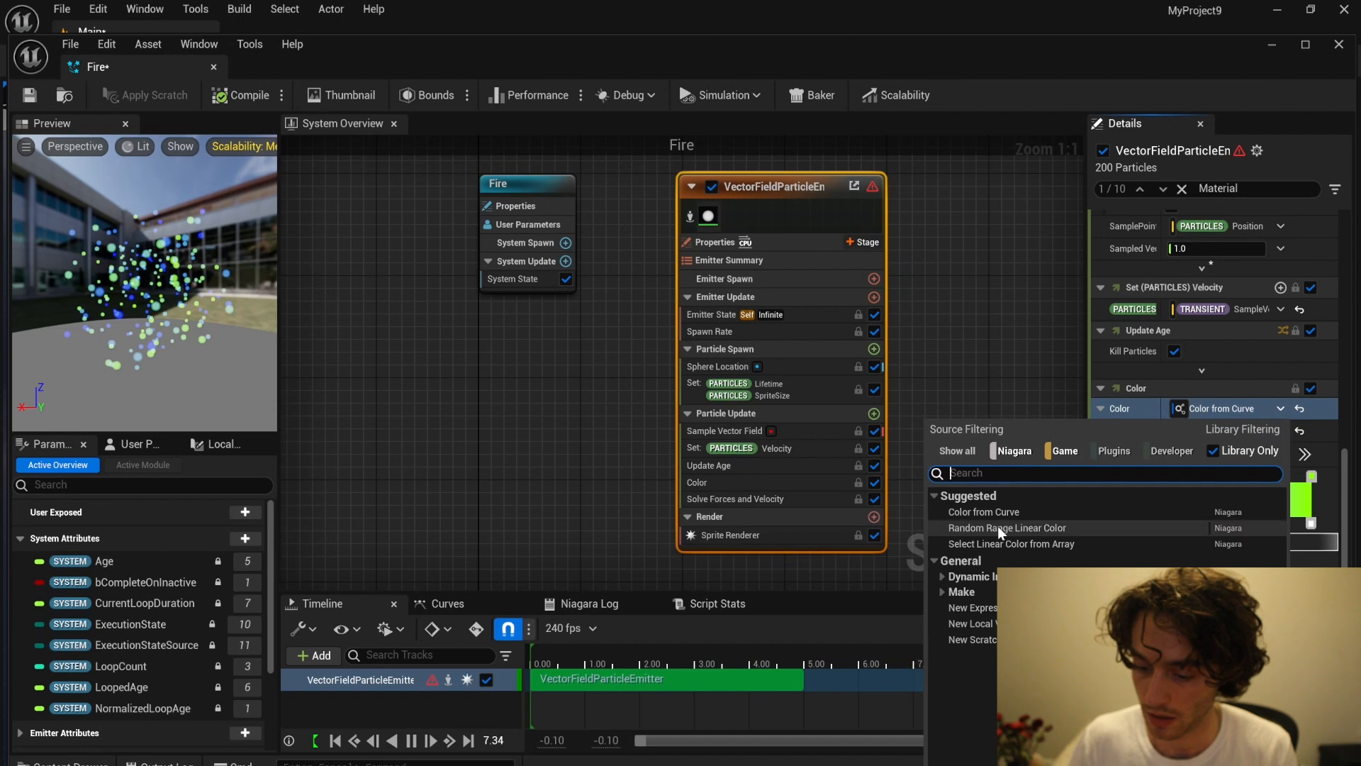
{"action": "left_click", "coordinate": [985, 512]}
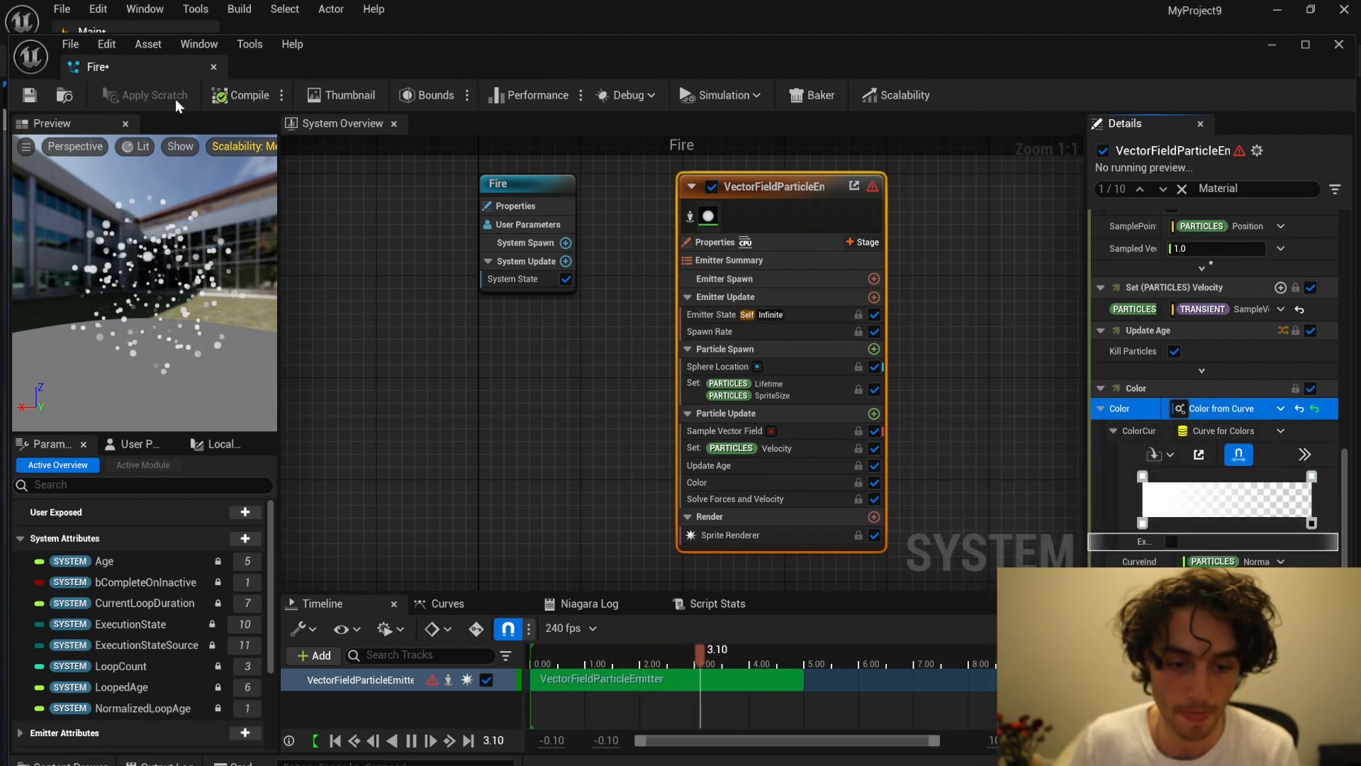
Step: Close the Fire Niagara system editor and frame the tower from along the stone path in the level
{"action": "left_click", "coordinate": [214, 68]}
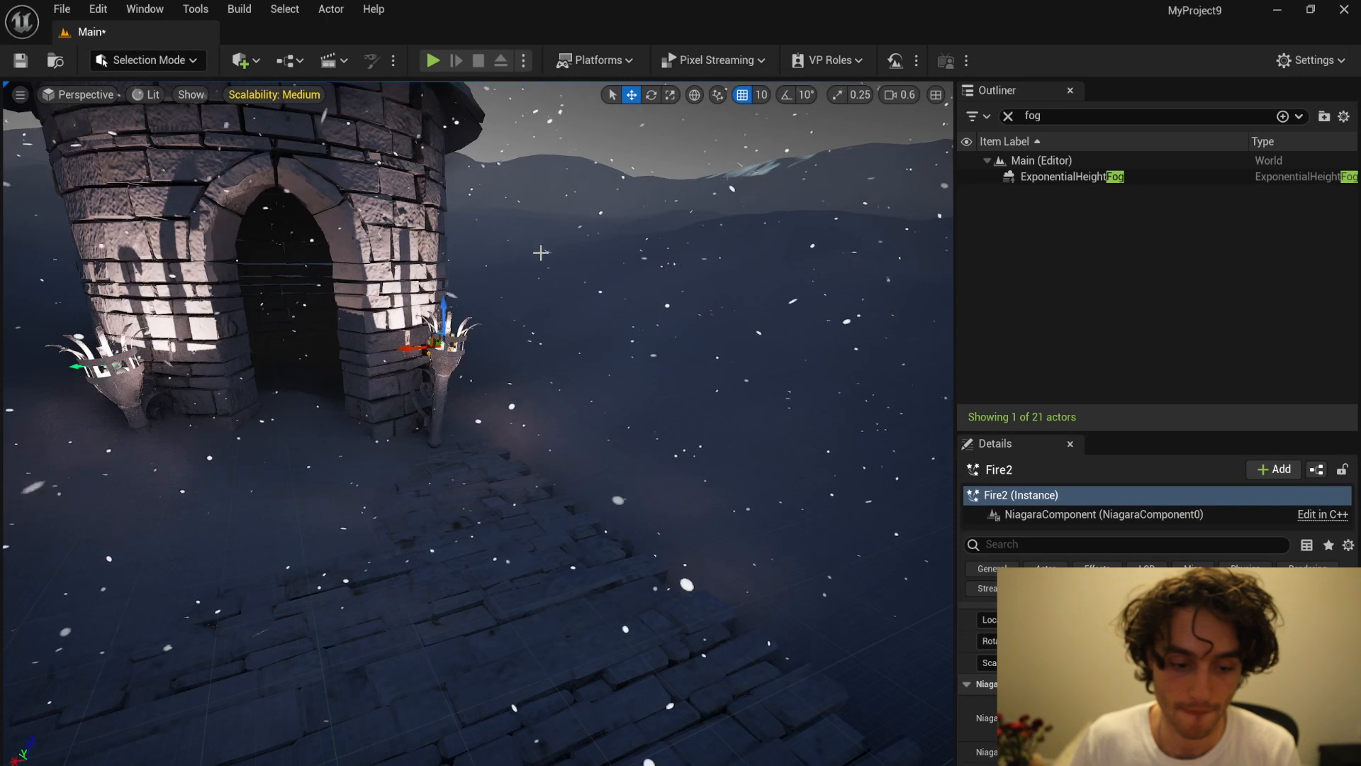
{"action": "scroll", "coordinate": [531, 253], "scroll_direction": "down", "scroll_amount": 8}
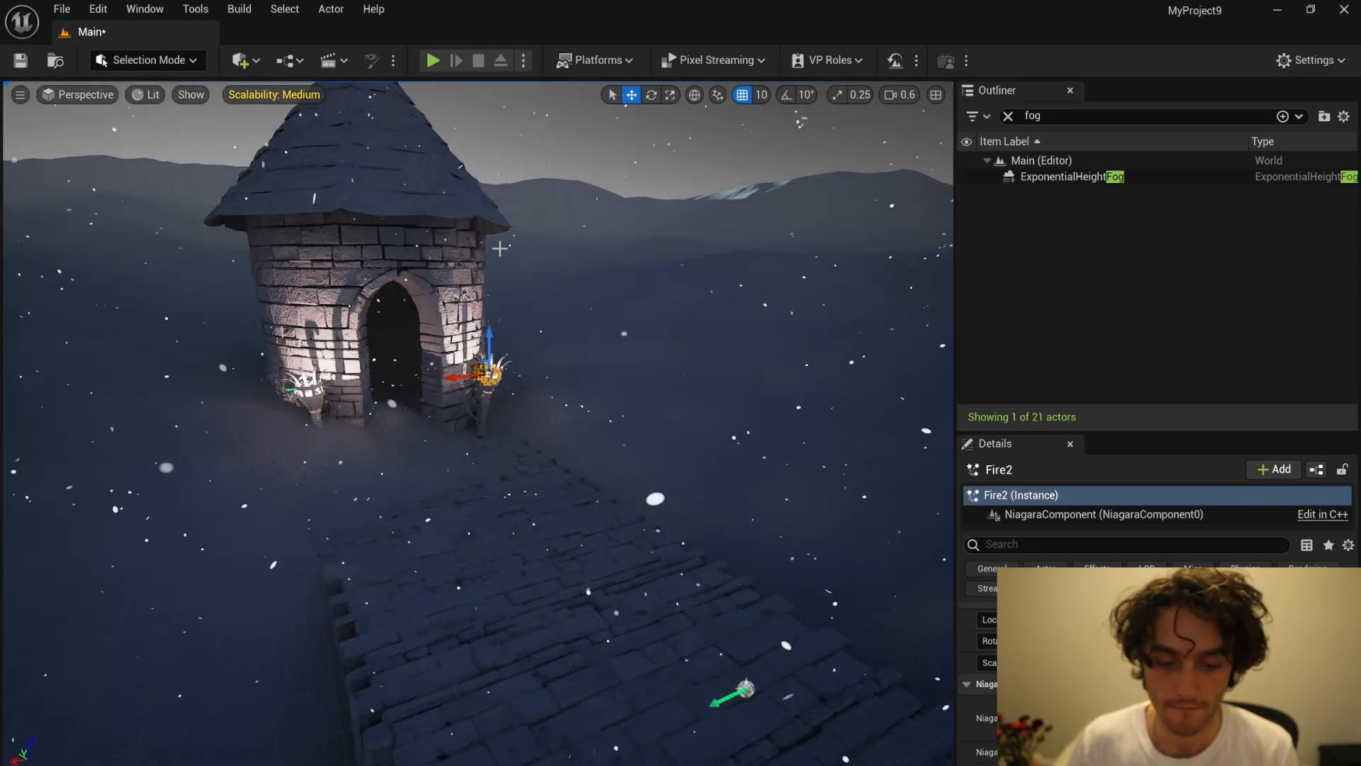
{"action": "right_click_drag", "start_coordinate": [532, 252], "coordinate": [492, 252]}
{"action": "scroll", "coordinate": [491, 252], "scroll_direction": "down", "scroll_amount": 8}
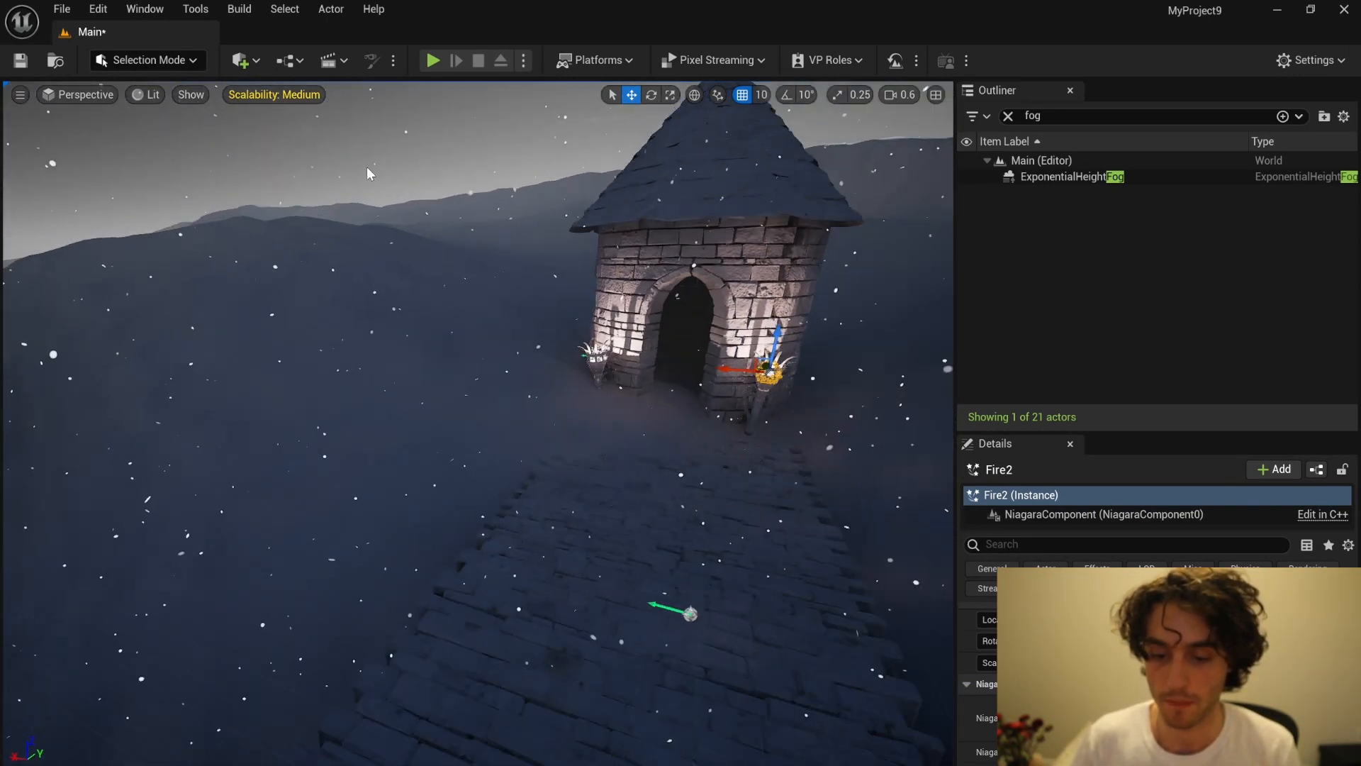
{"action": "right_click_drag", "start_coordinate": [367, 167], "coordinate": [426, 167]}
{"action": "scroll", "coordinate": [368, 167], "scroll_direction": "down", "scroll_amount": 3}
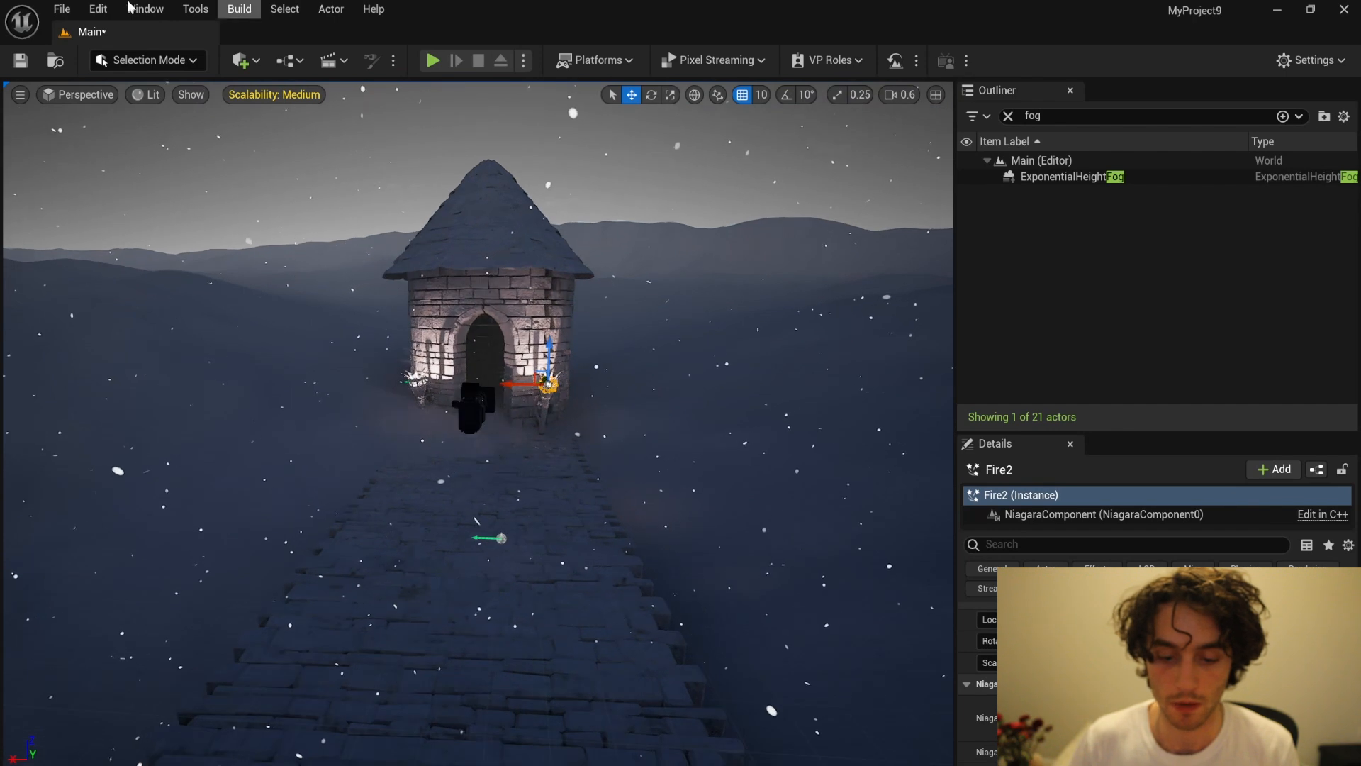
Step: Browse the 3D Plants Shrub category in Quixel Bridge for dead shrubs, and close Bridge
{"action": "left_click", "coordinate": [244, 62]}
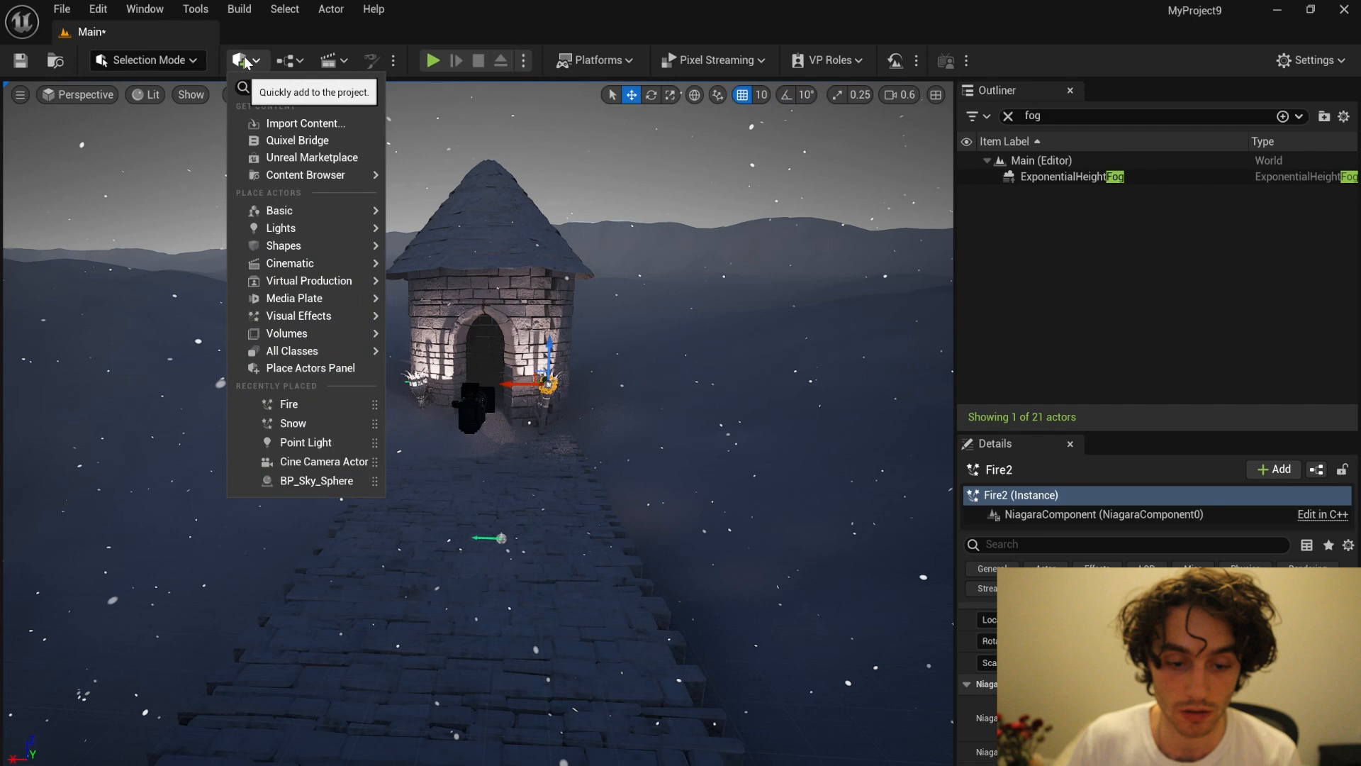
{"action": "left_click", "coordinate": [327, 145]}
{"action": "mouse_move", "coordinate": [271, 319]}
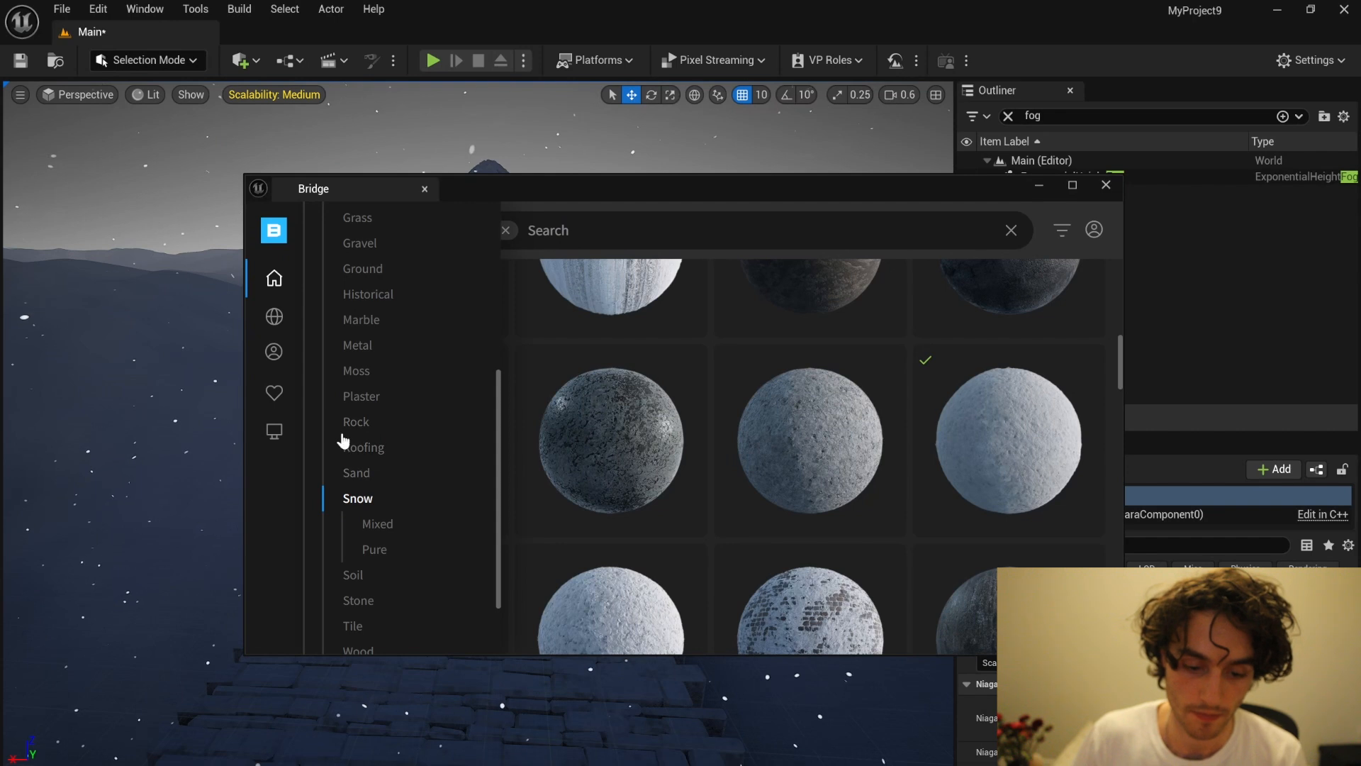
{"action": "scroll", "coordinate": [425, 312], "scroll_direction": "up", "scroll_amount": 5}
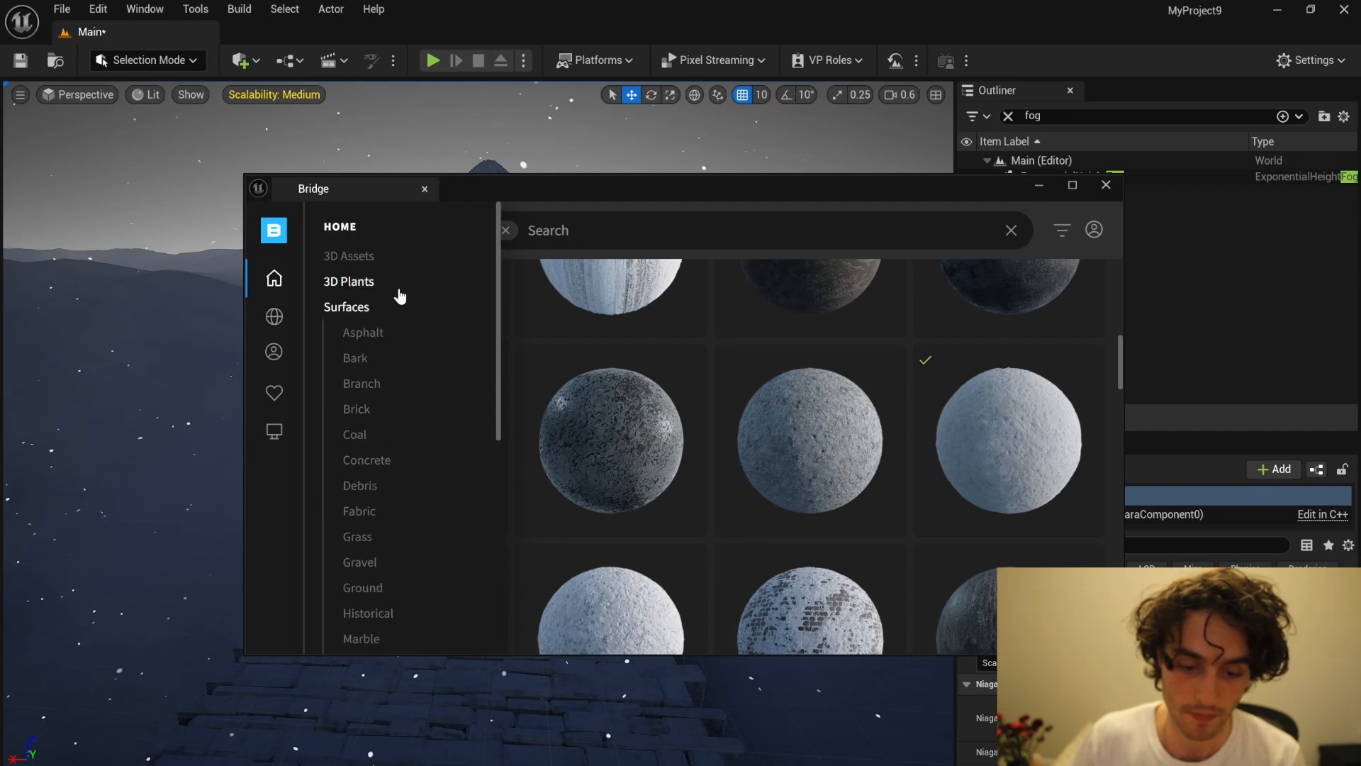
{"action": "left_click", "coordinate": [350, 282]}
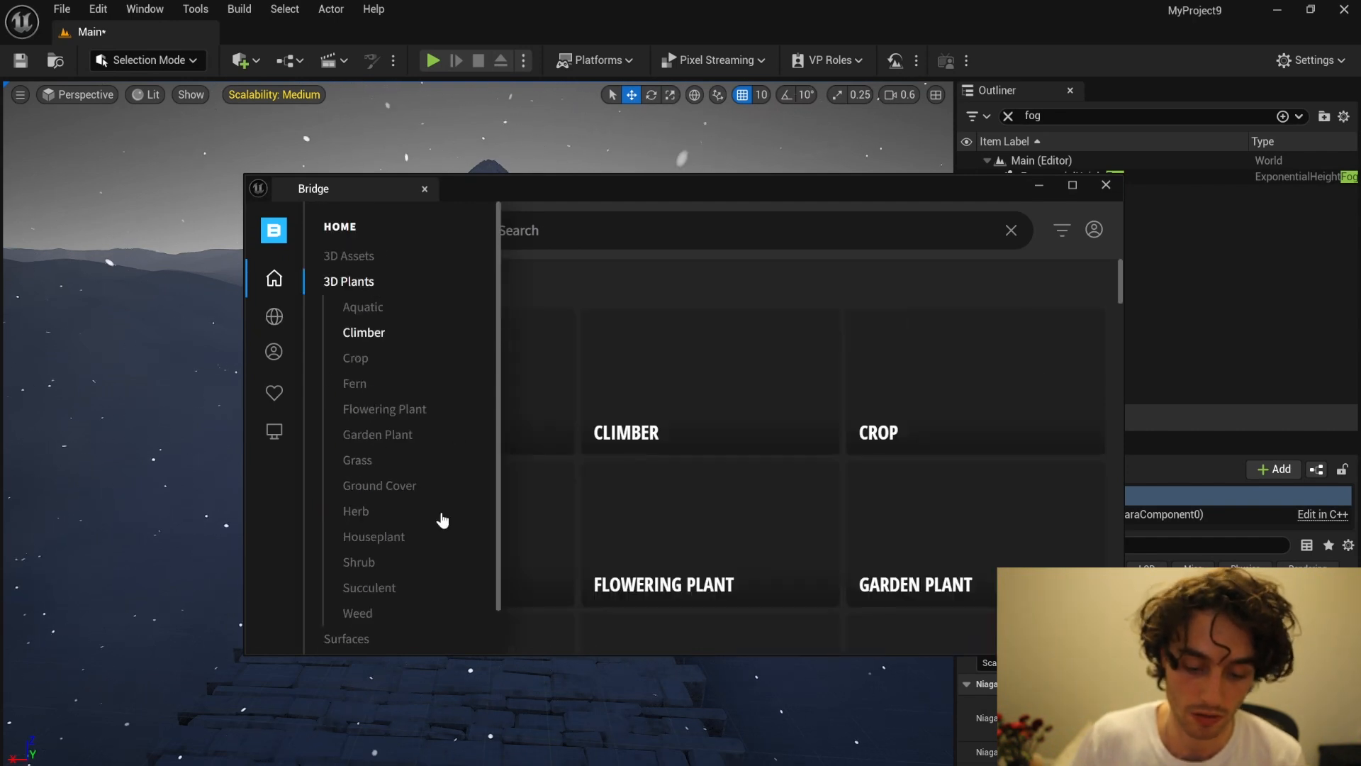
{"action": "left_click", "coordinate": [387, 570]}
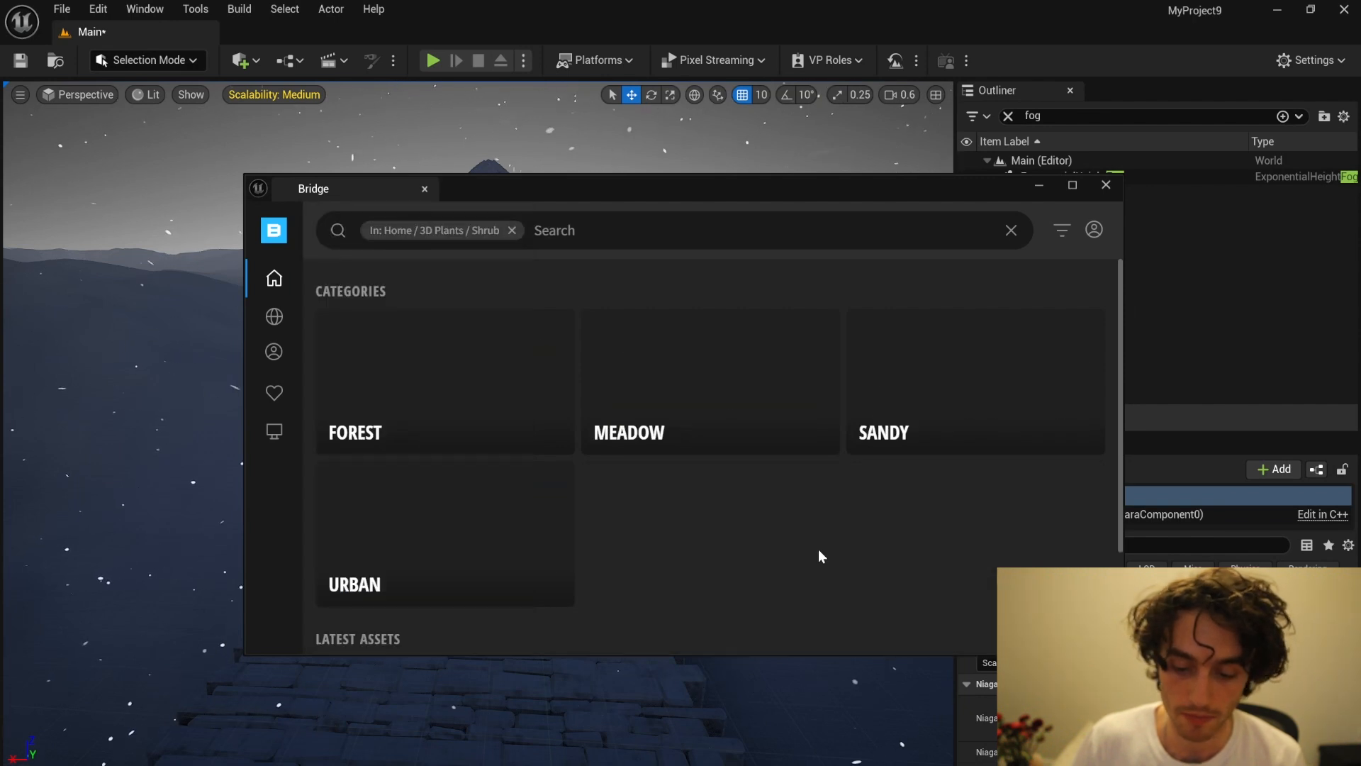
{"action": "scroll", "coordinate": [473, 440], "scroll_direction": "down", "scroll_amount": 1}
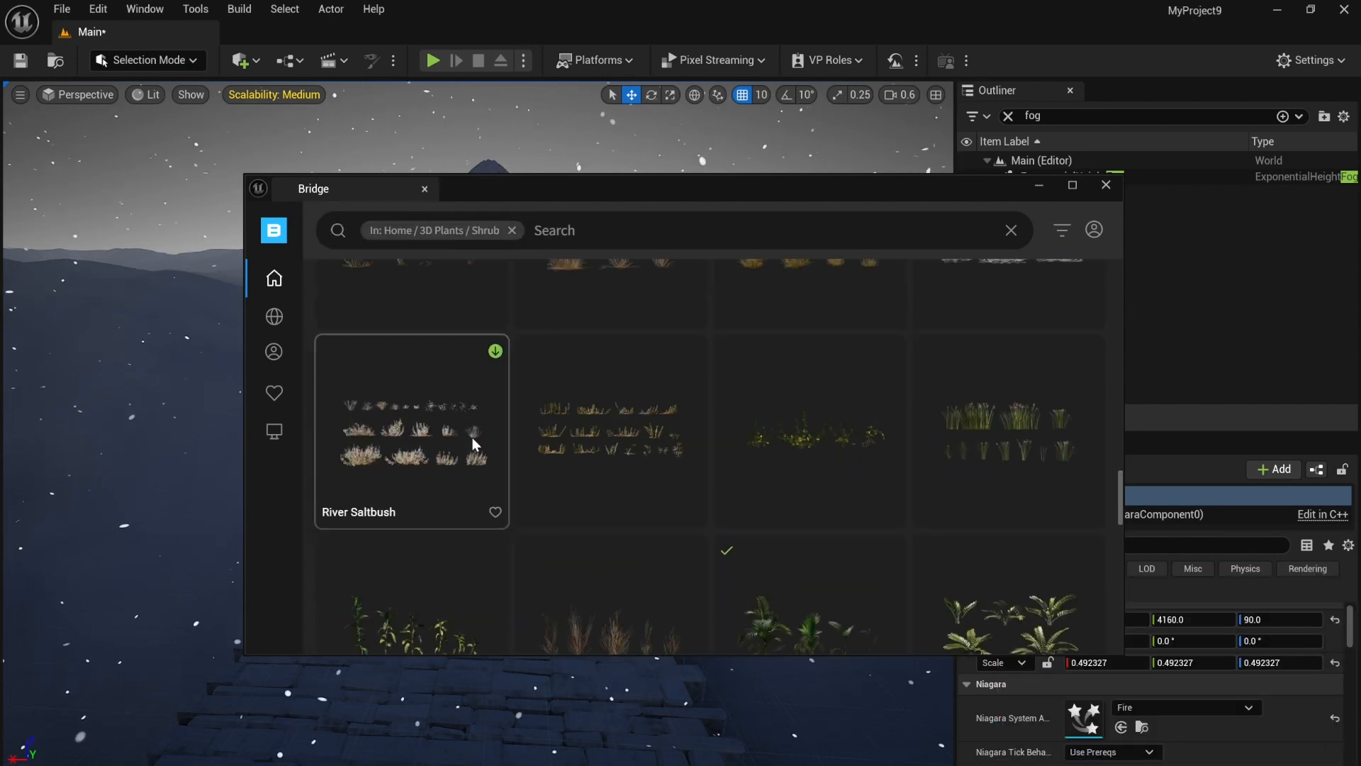
{"action": "scroll", "coordinate": [472, 441], "scroll_direction": "up", "scroll_amount": 2}
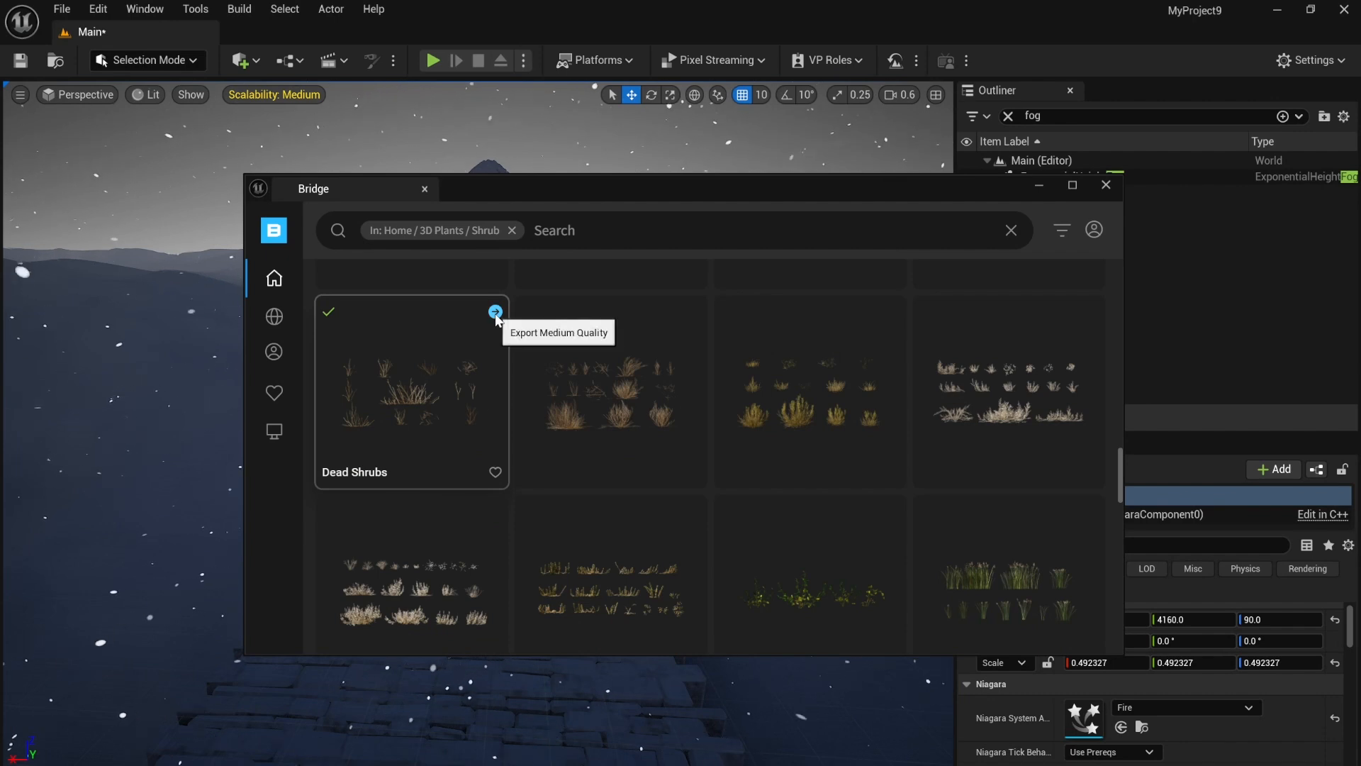
{"action": "scroll", "coordinate": [808, 354], "scroll_direction": "up", "scroll_amount": 7}
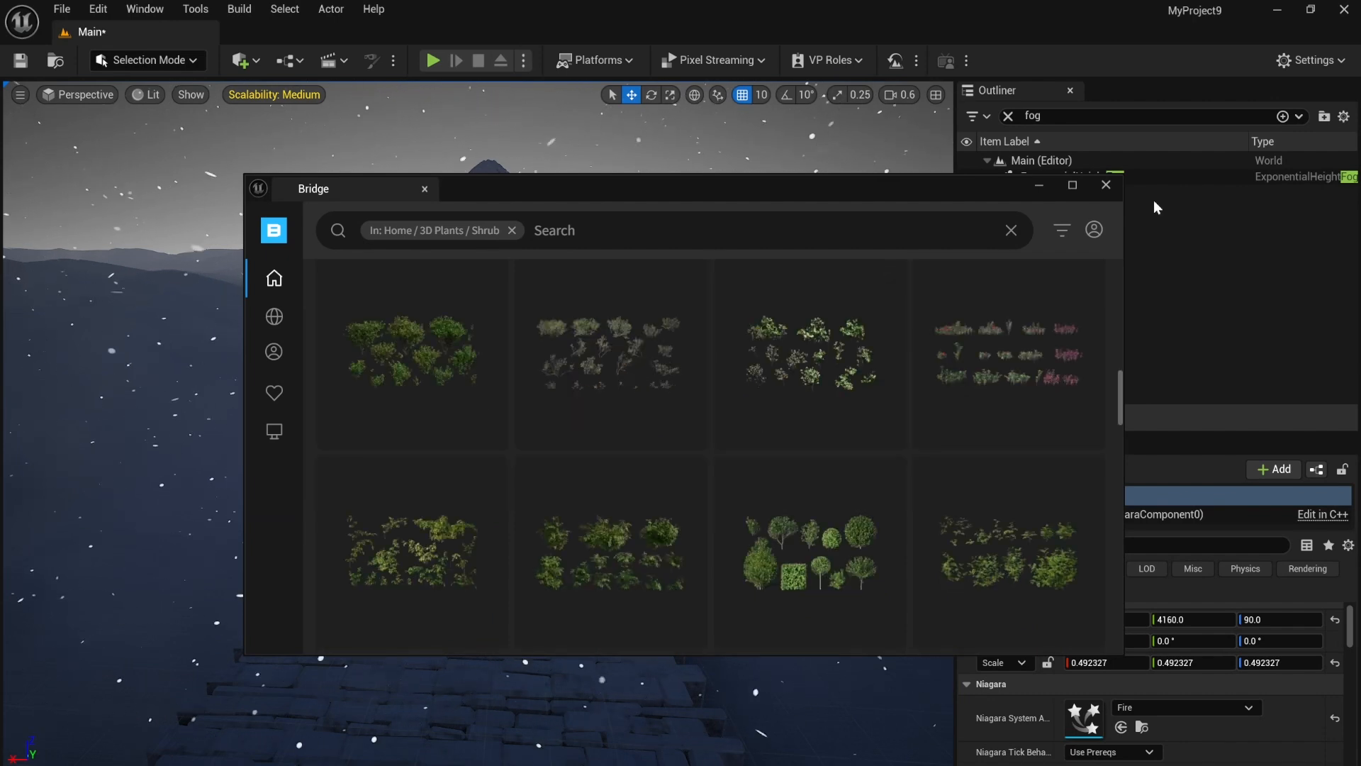
{"action": "left_click", "coordinate": [1113, 189]}
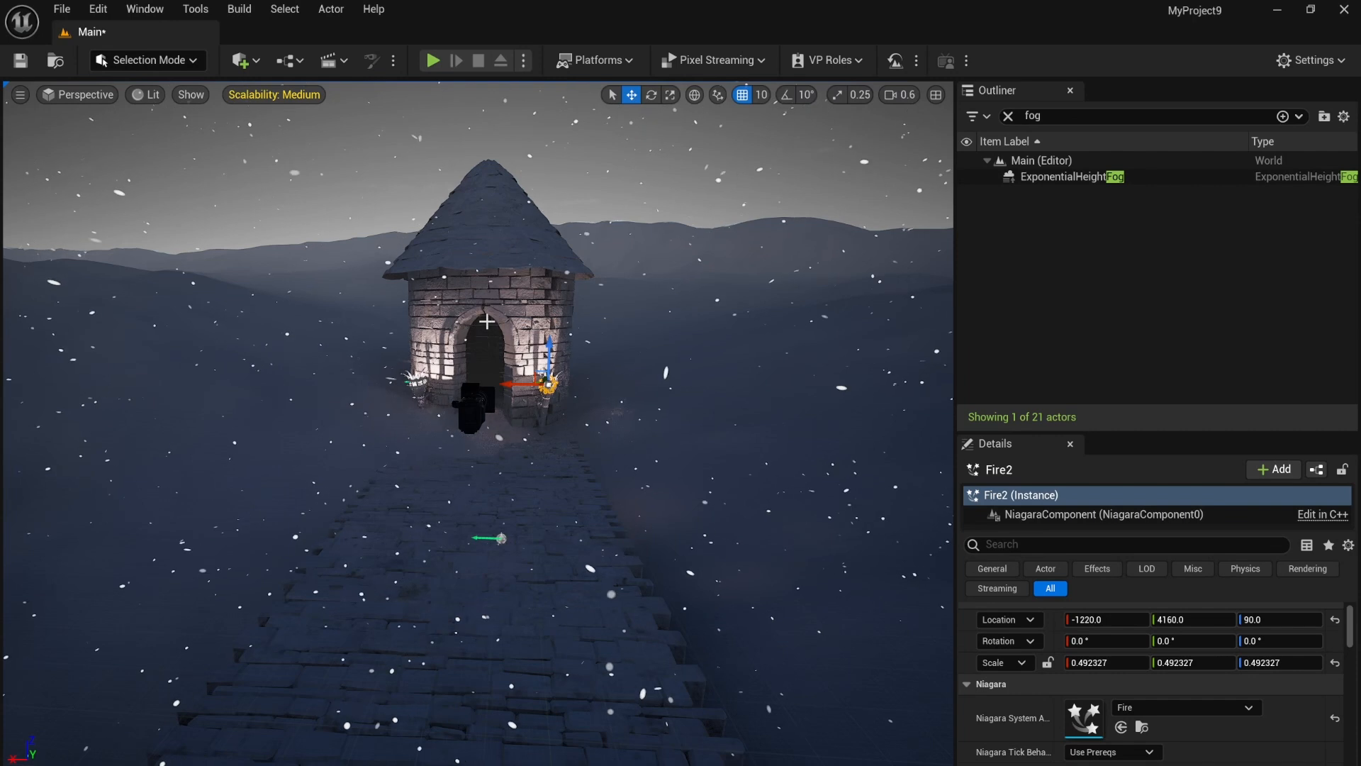
Step: Switch to Foliage mode and select the Dead Shrubs Var4 foliage type for editing
{"action": "left_click", "coordinate": [156, 63]}
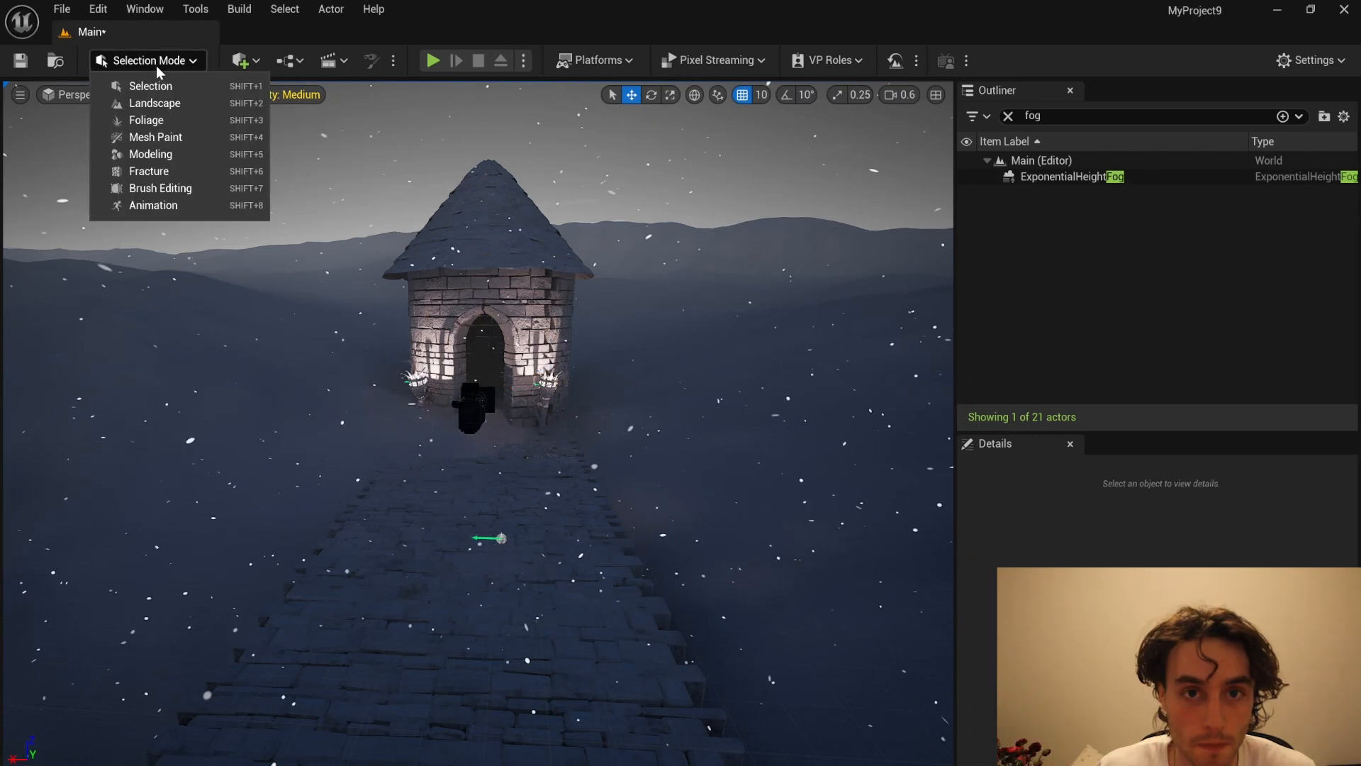
{"action": "left_click", "coordinate": [167, 119]}
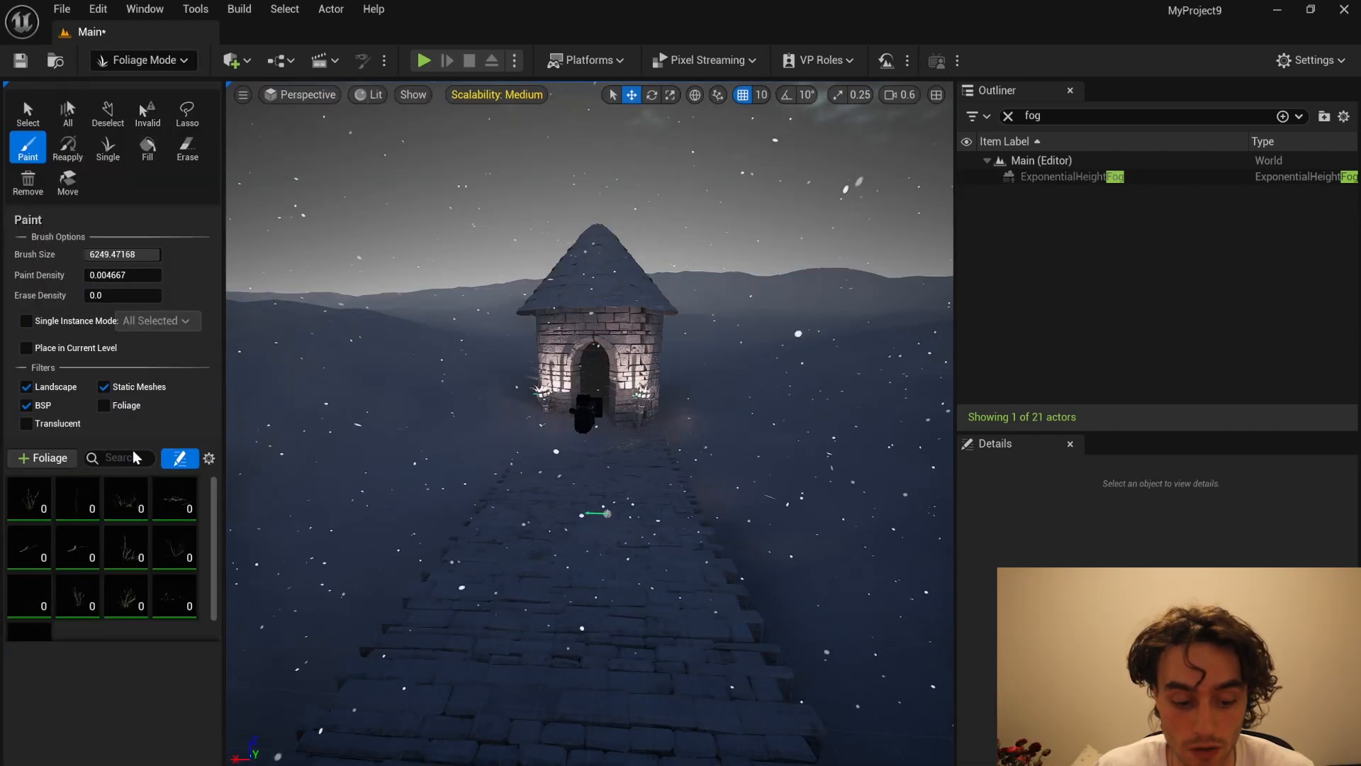
{"action": "left_click", "coordinate": [24, 496]}
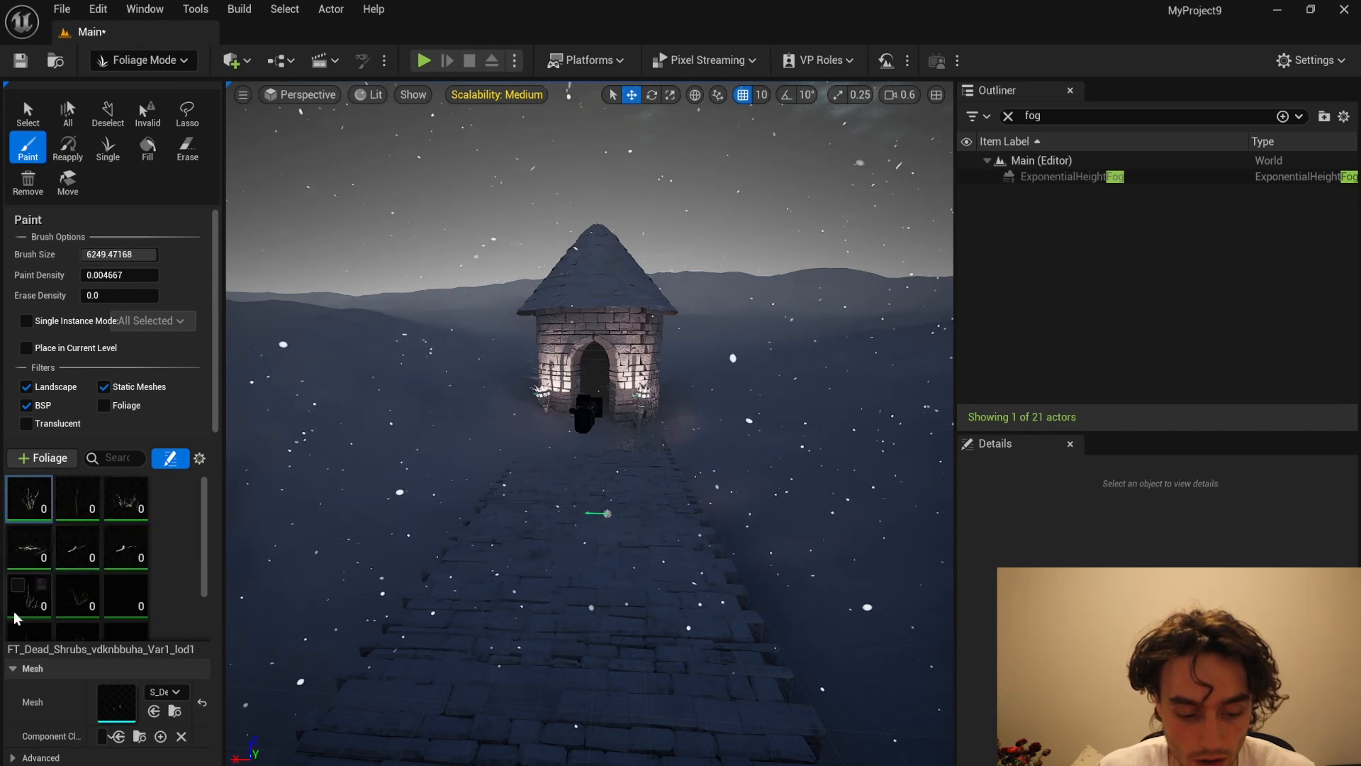
{"action": "left_click", "coordinate": [60, 593]}
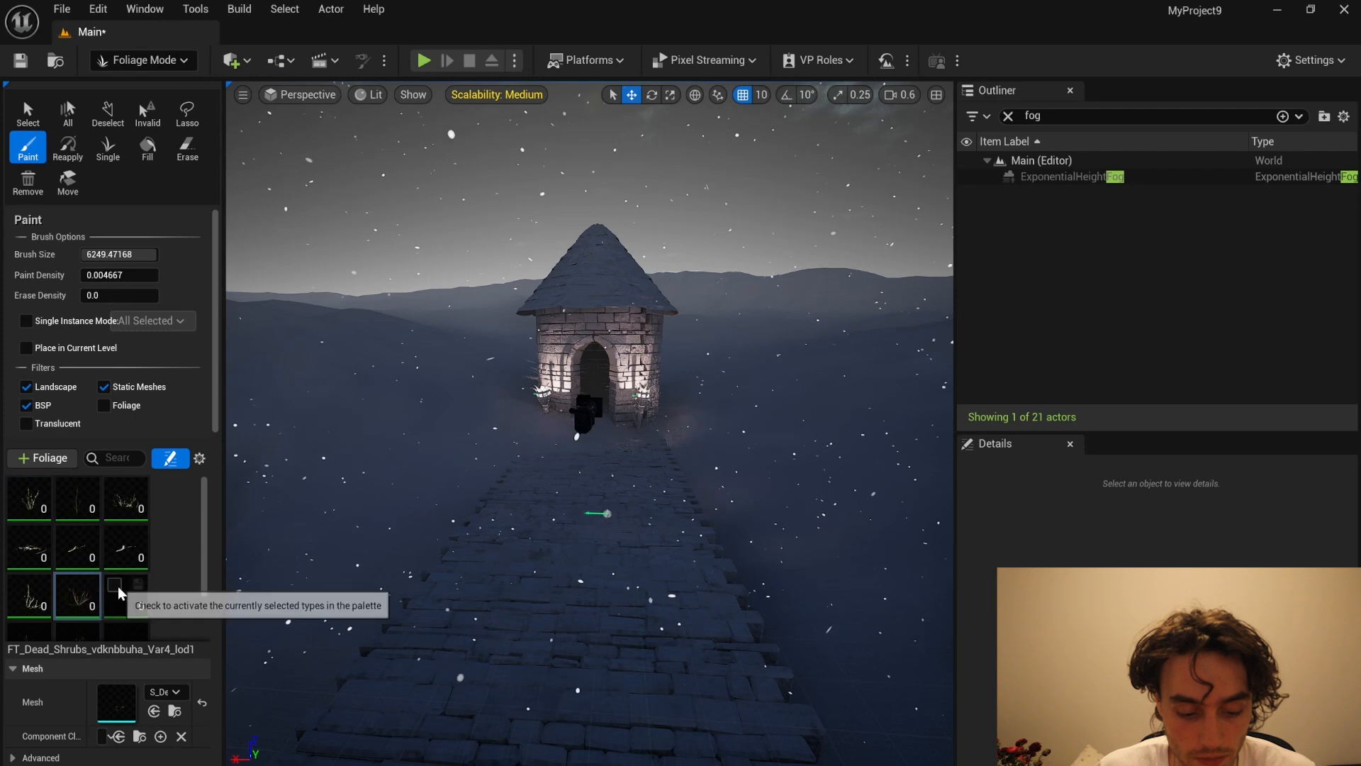
Step: Set the foliage paint brush size to about 4307 and the paint density to about 0.075
{"action": "scroll", "coordinate": [32, 567], "scroll_direction": "down", "scroll_amount": 2}
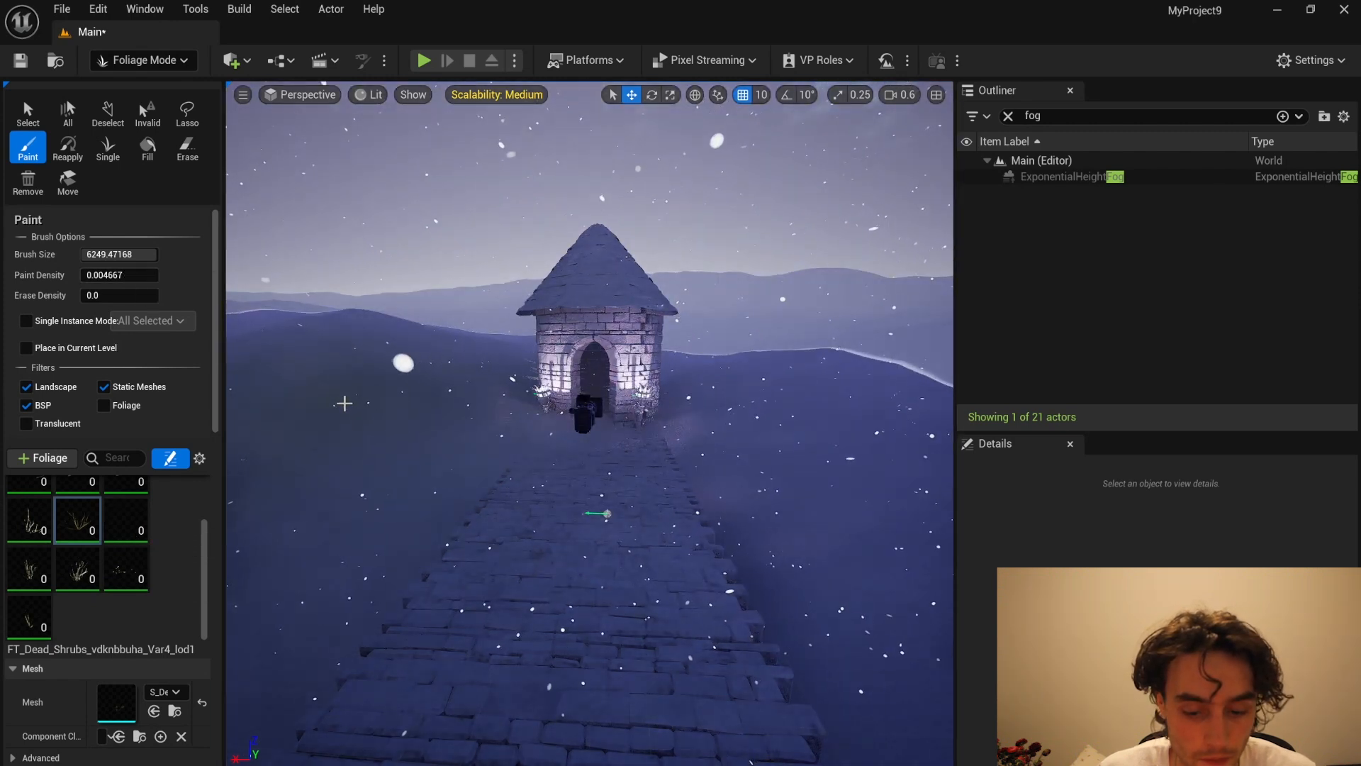
{"action": "scroll", "coordinate": [344, 400], "scroll_direction": "down", "scroll_amount": 2}
{"action": "mouse_move", "coordinate": [126, 252]}
{"action": "left_mouse_down"}
{"action": "mouse_move", "coordinate": [91, 258]}
{"action": "mouse_move", "coordinate": [177, 259]}
{"action": "mouse_move", "coordinate": [116, 280]}
{"action": "left_mouse_up"}
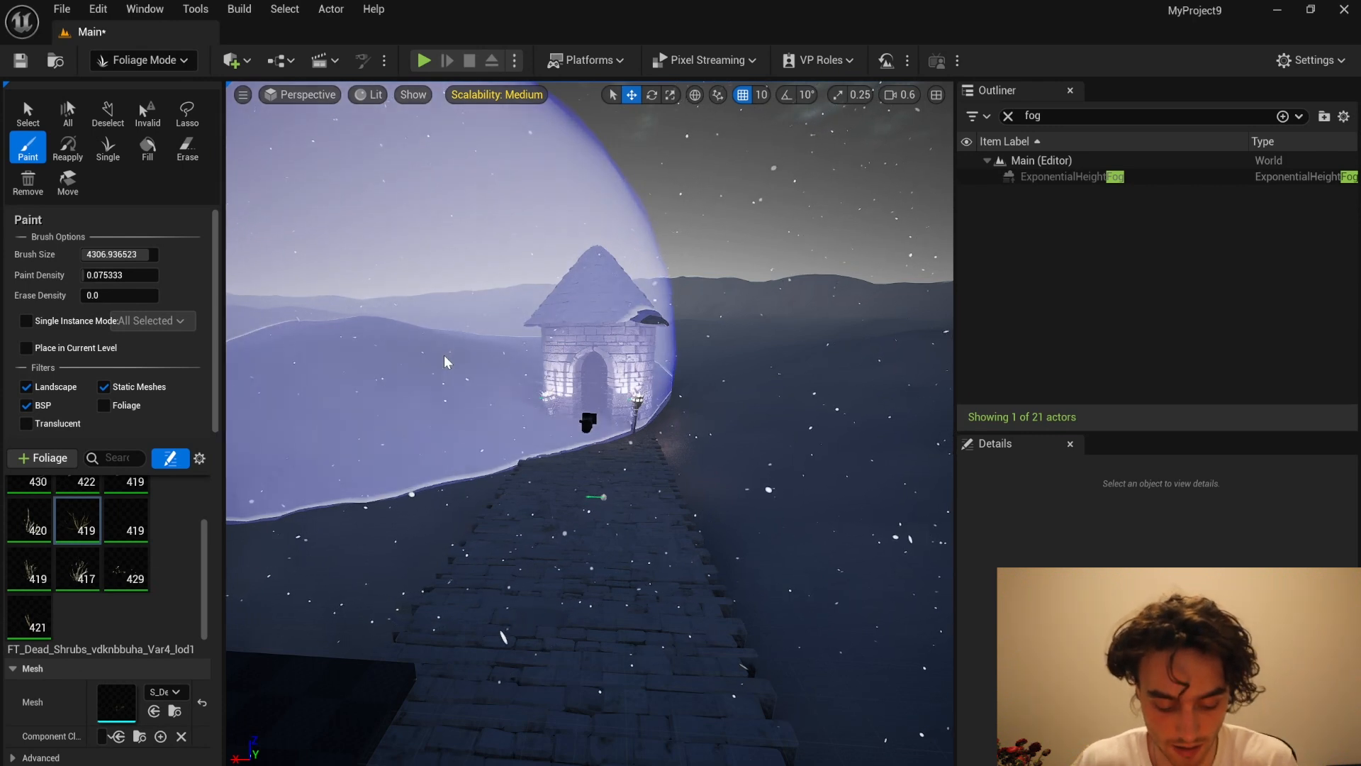
Step: Set the Dead Shrubs Var4 foliage type's Scale X range to a minimum of 7 and a maximum of 15
{"action": "scroll", "coordinate": [143, 649], "scroll_direction": "down", "scroll_amount": 3}
{"action": "scroll", "coordinate": [145, 652], "scroll_direction": "down", "scroll_amount": 6}
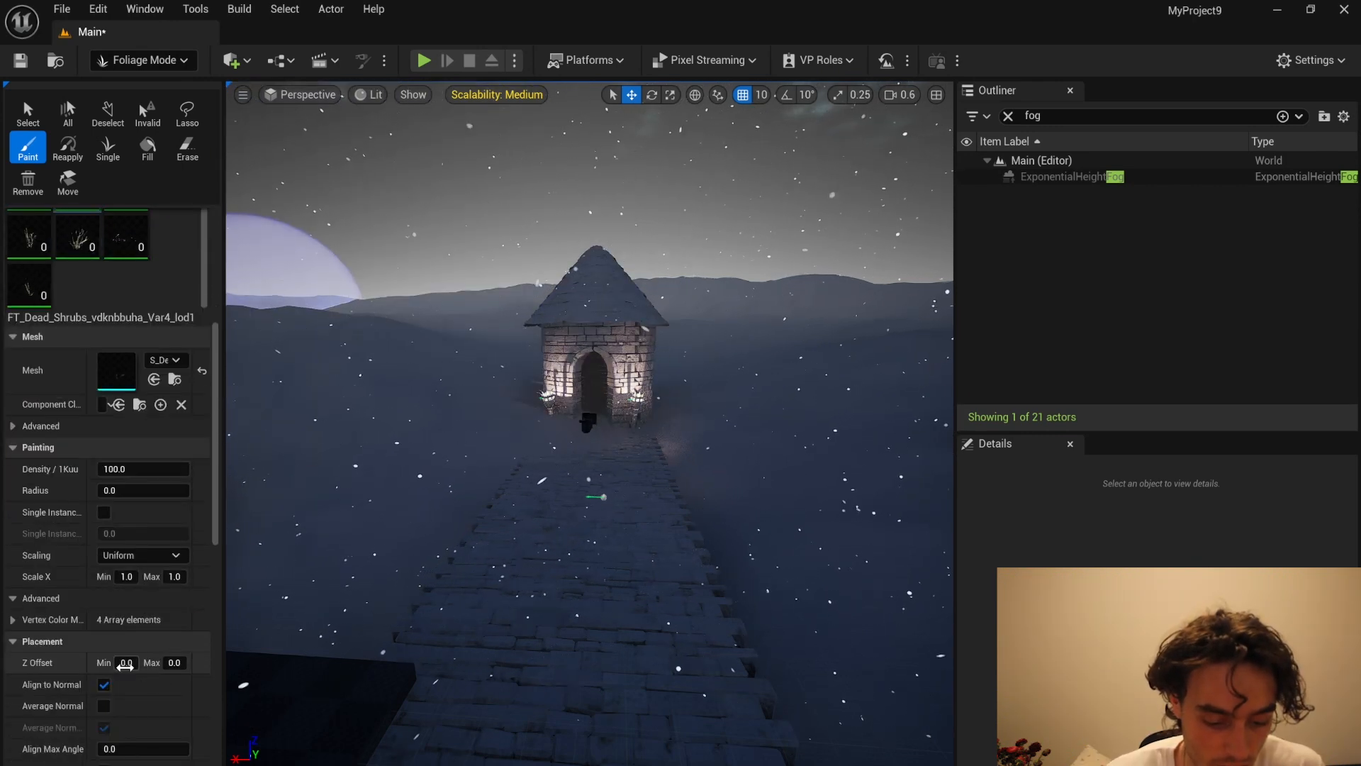
{"action": "left_click", "coordinate": [125, 601]}
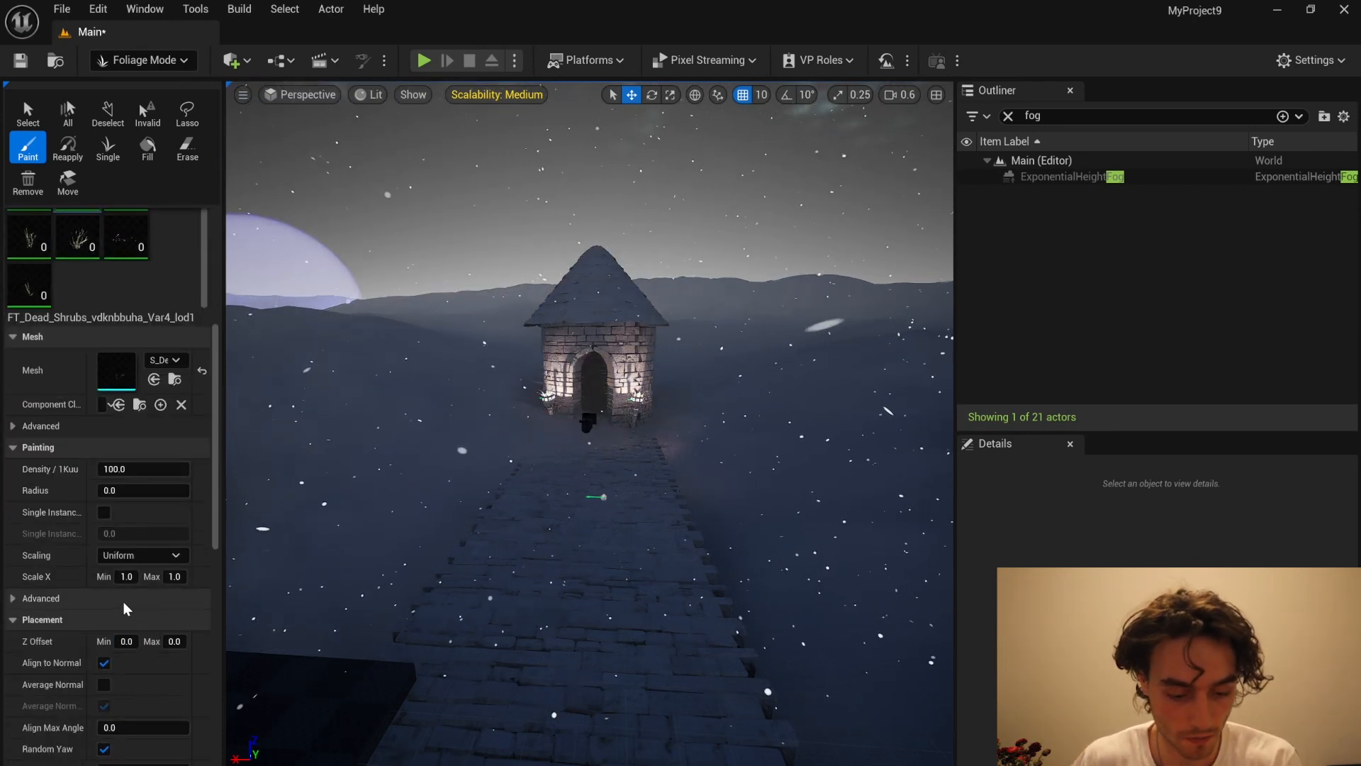
{"action": "left_click", "coordinate": [131, 605]}
{"action": "left_click", "coordinate": [127, 576]}
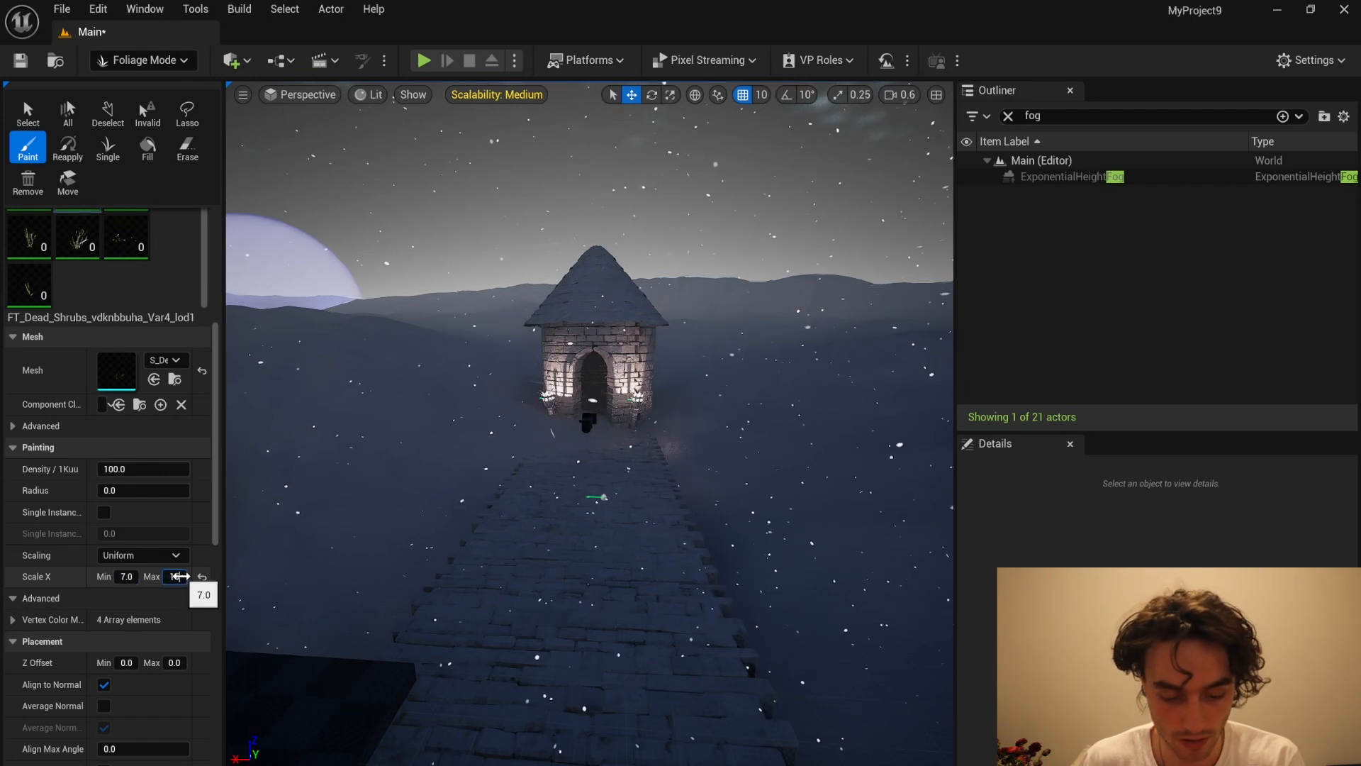
{"action": "scroll", "coordinate": [211, 570], "scroll_direction": "down", "scroll_amount": 10}
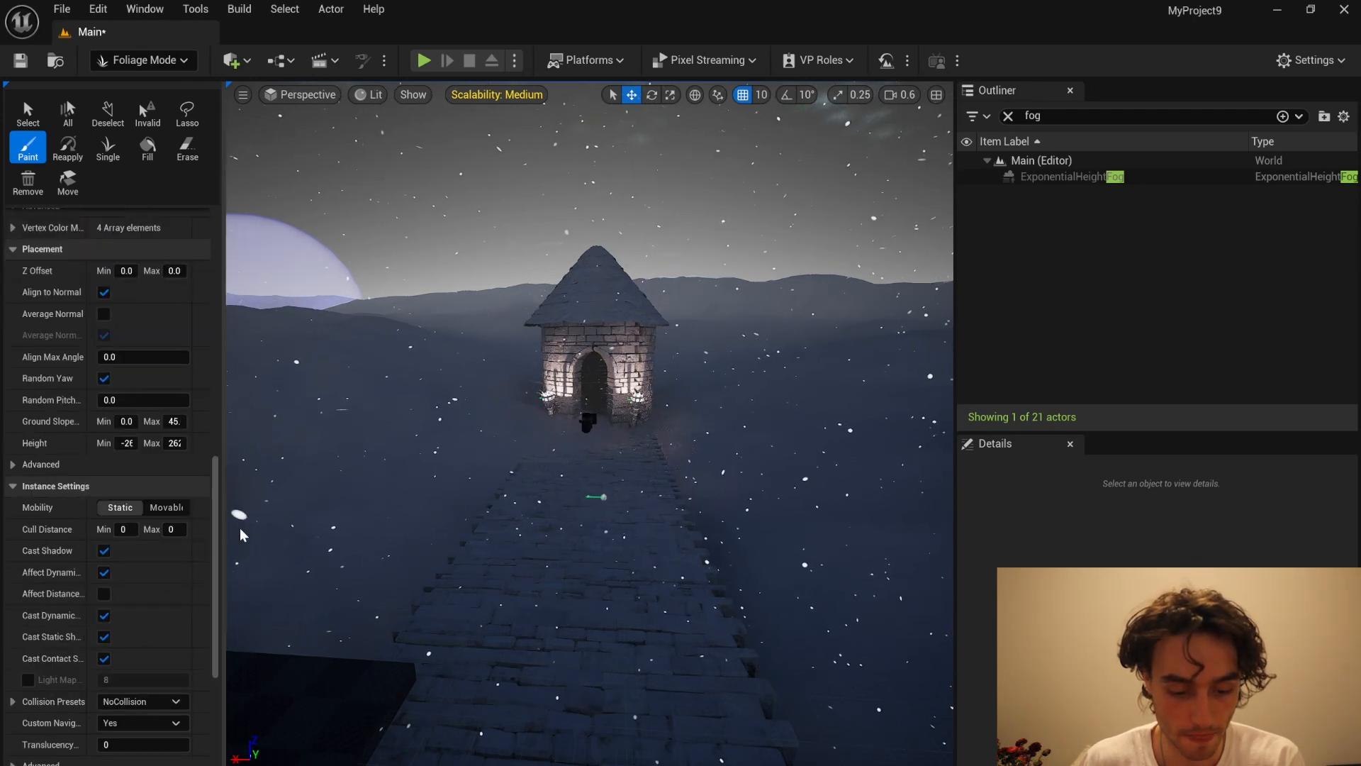
Step: Try painting dense dead shrubs over the snow on both sides of the stone path, and undo the strokes
{"action": "left_click_drag", "start_coordinate": [343, 330], "coordinate": [333, 327]}
{"action": "left_click", "coordinate": [355, 392]}
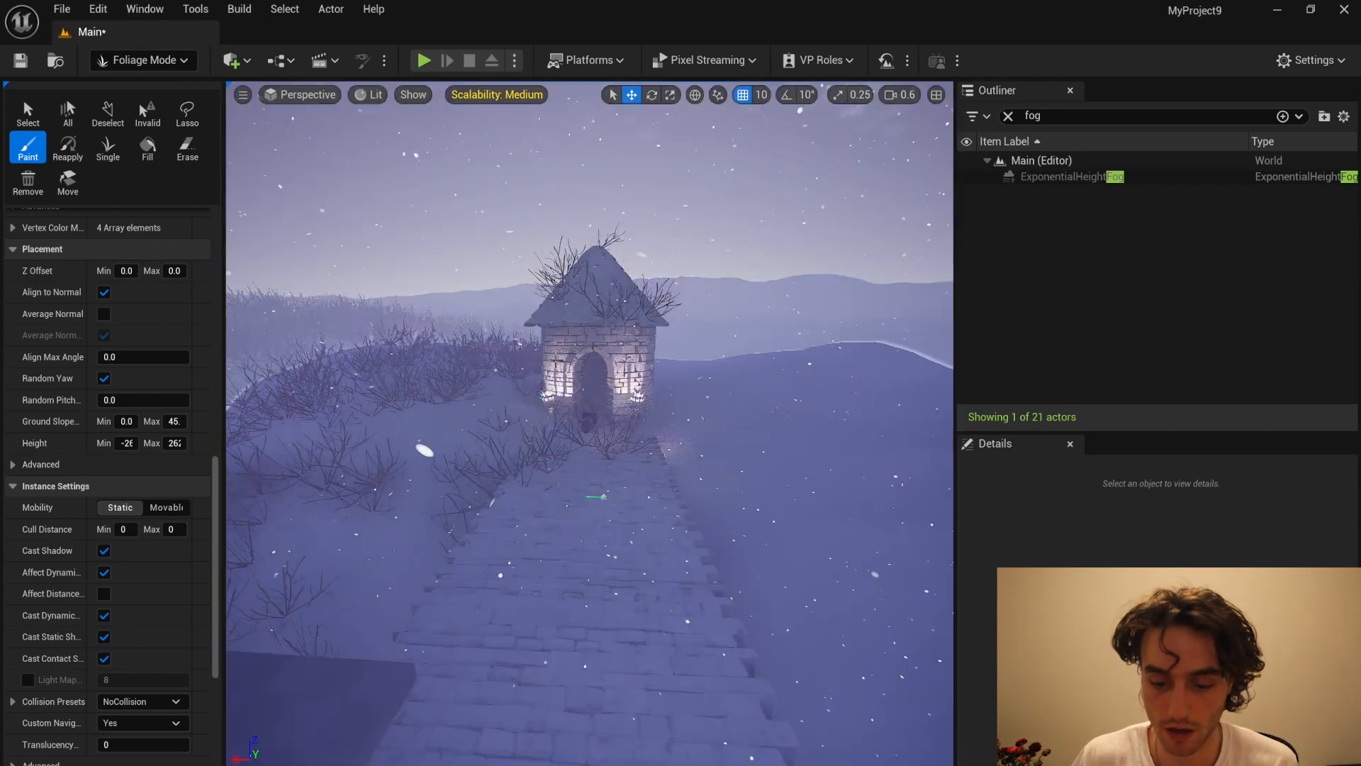
{"action": "right_click_drag", "start_coordinate": [659, 425], "coordinate": [773, 418]}
{"action": "left_click", "coordinate": [660, 426]}
{"action": "key", "text": "ctrl+z"}
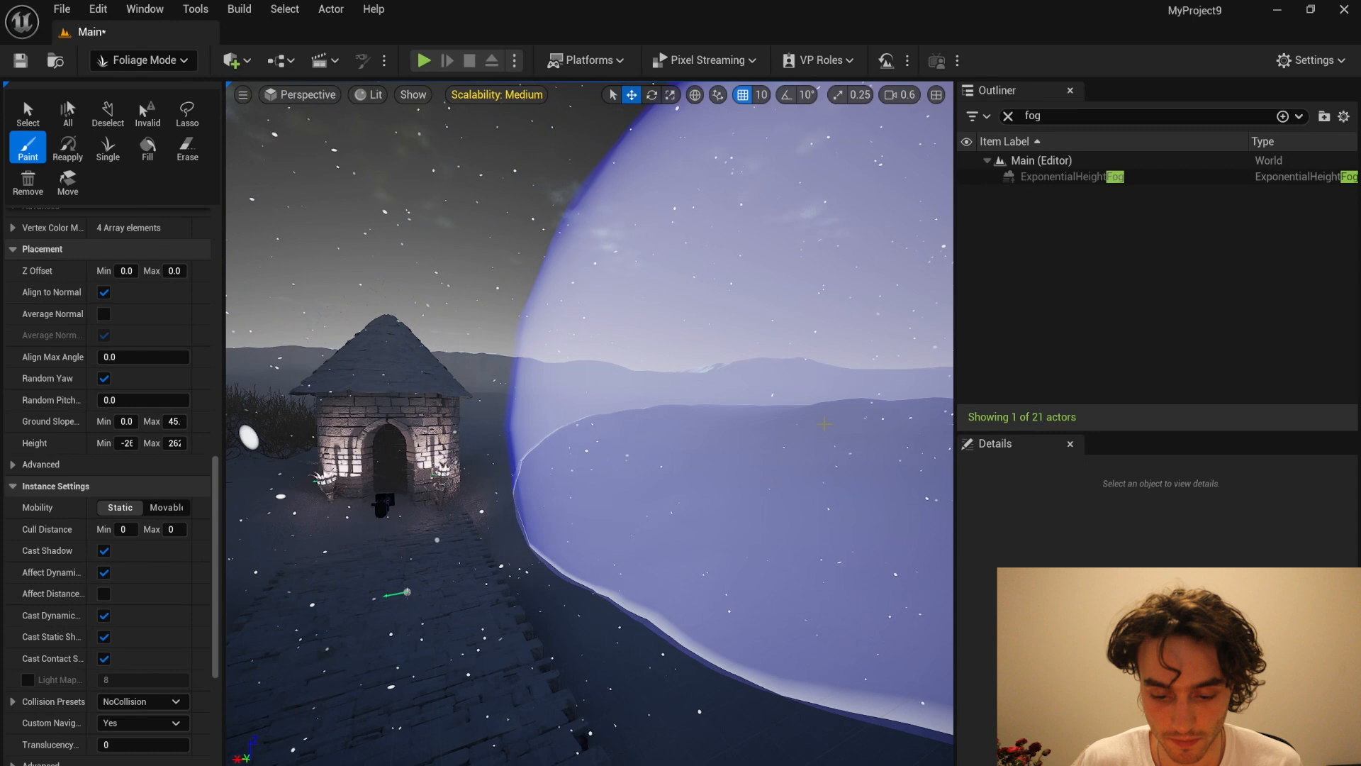
{"action": "left_click", "coordinate": [825, 423]}
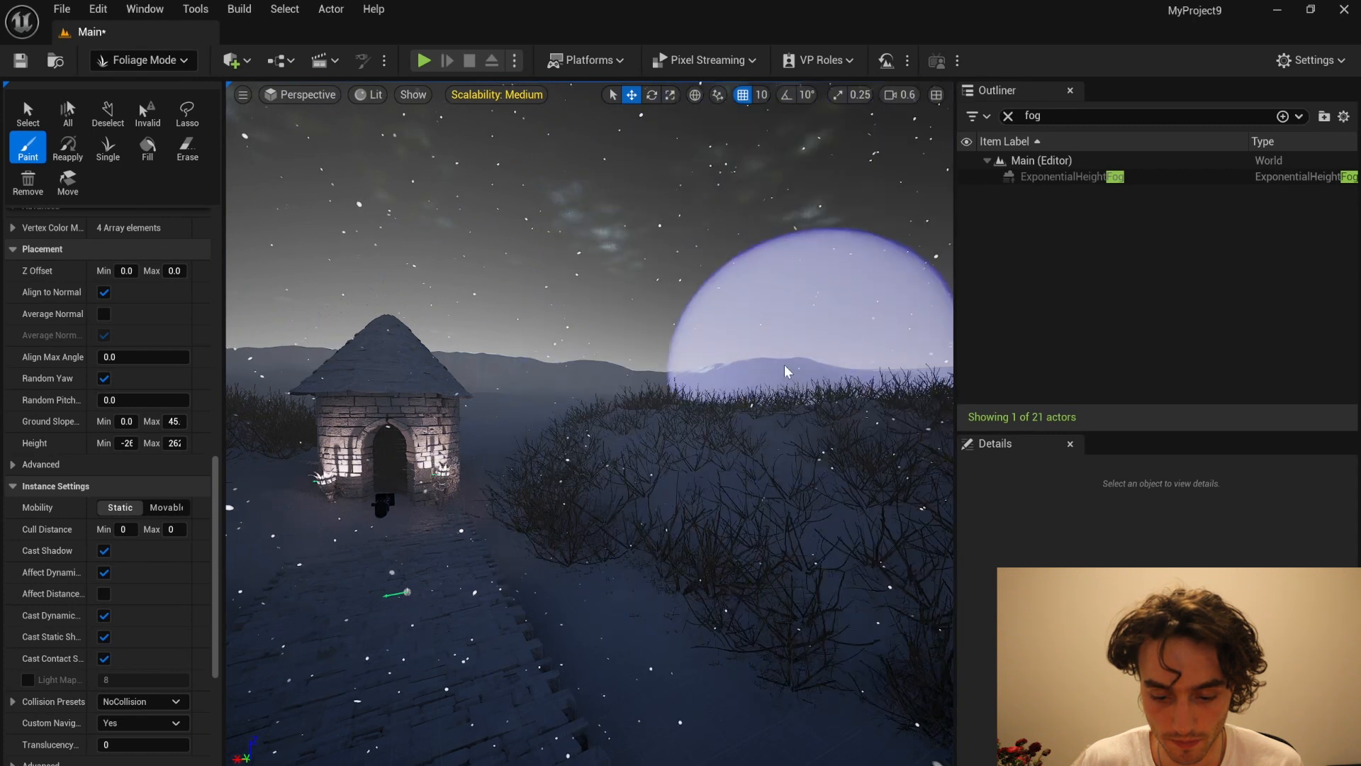
{"action": "key", "text": "ctrl+z"}
Step: Lower the paint density to about 0.025 and paint dead shrubs on the snow left of the tower path
{"action": "right_click_drag", "start_coordinate": [699, 379], "coordinate": [510, 366]}
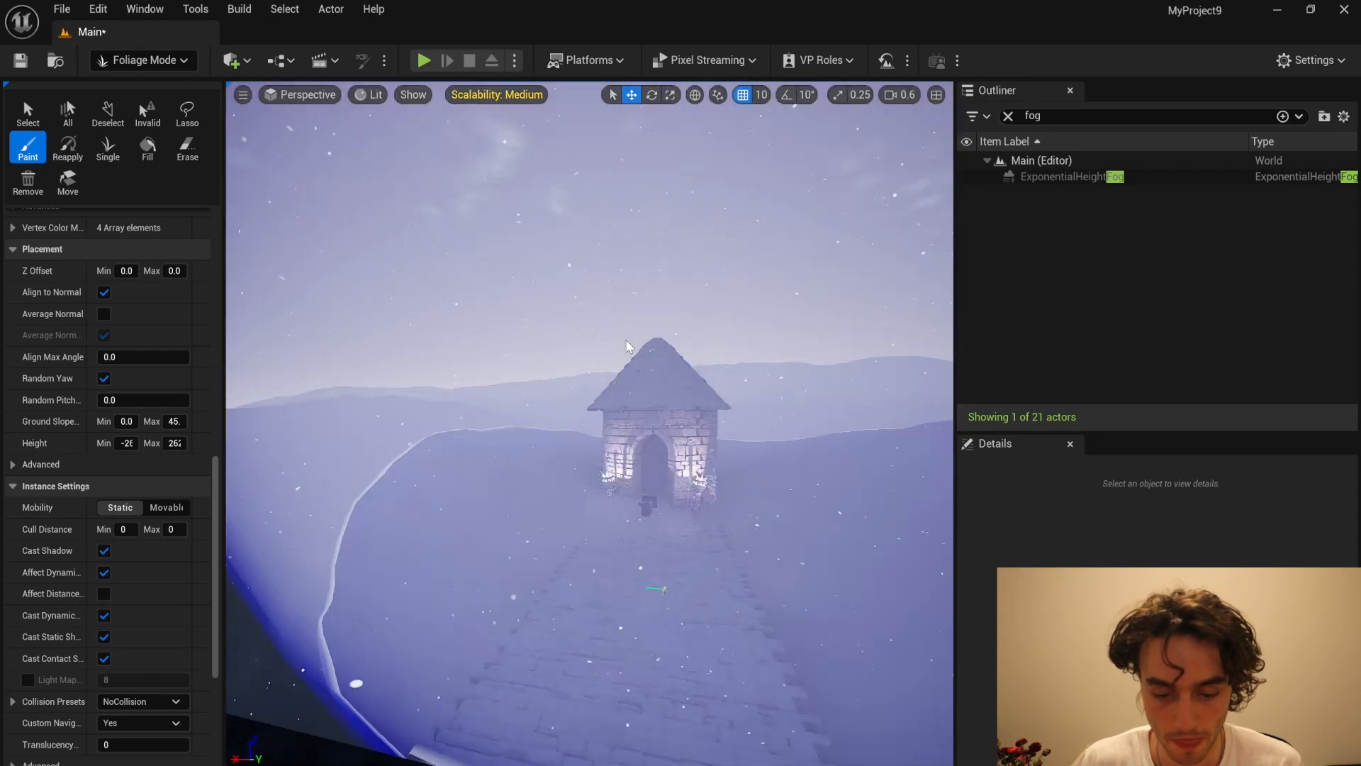
{"action": "scroll", "coordinate": [138, 305], "scroll_direction": "up", "scroll_amount": 6}
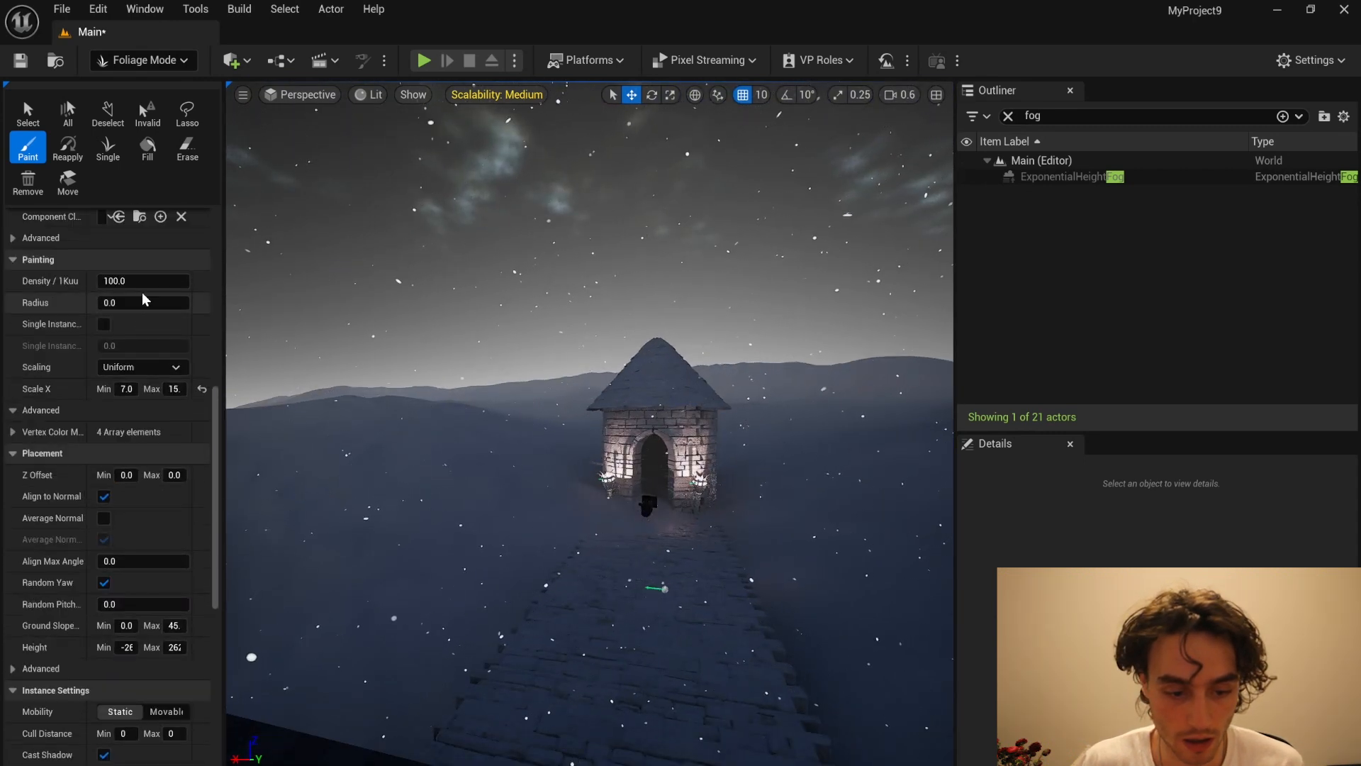
{"action": "scroll", "coordinate": [146, 296], "scroll_direction": "up", "scroll_amount": 5}
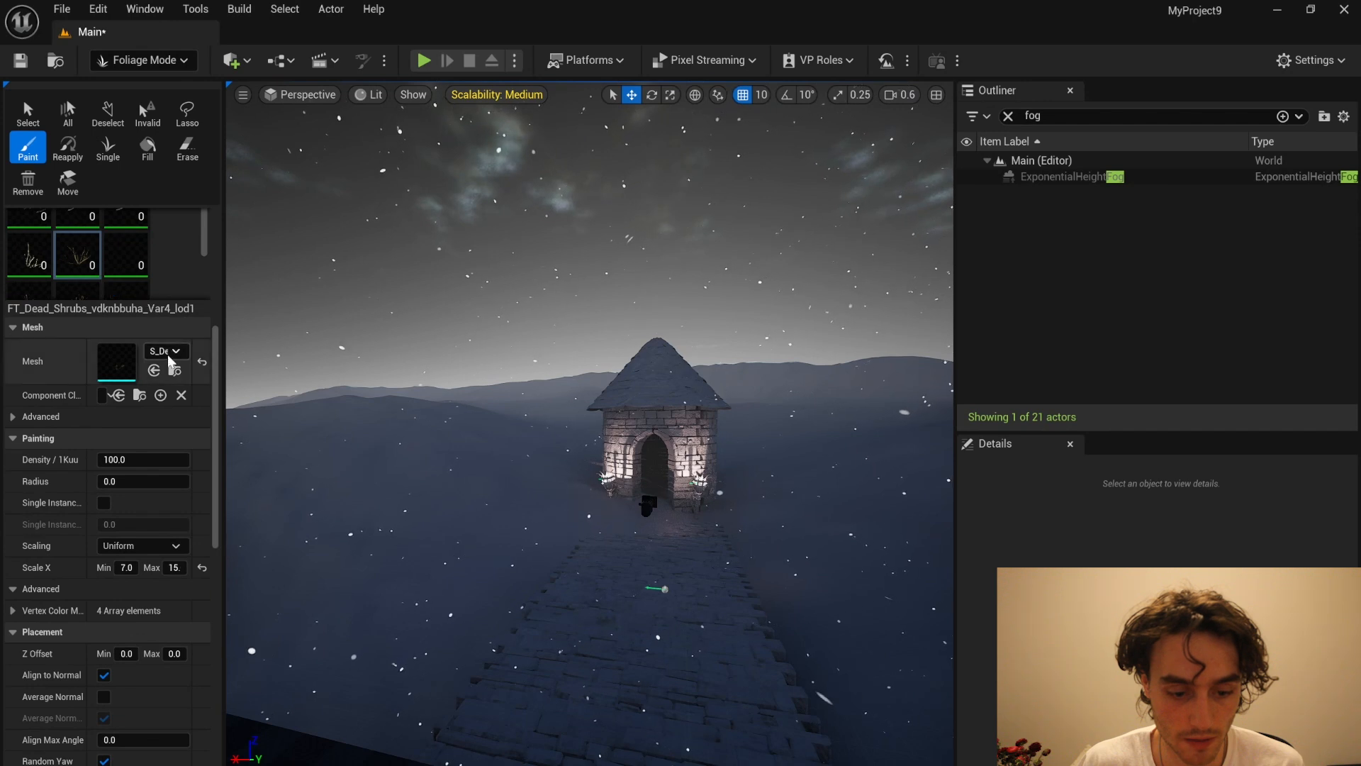
{"action": "scroll", "coordinate": [178, 369], "scroll_direction": "up", "scroll_amount": 2}
{"action": "scroll", "coordinate": [179, 368], "scroll_direction": "up", "scroll_amount": 7}
{"action": "left_click_drag", "start_coordinate": [133, 276], "coordinate": [88, 275]}
{"action": "left_click", "coordinate": [347, 546]}
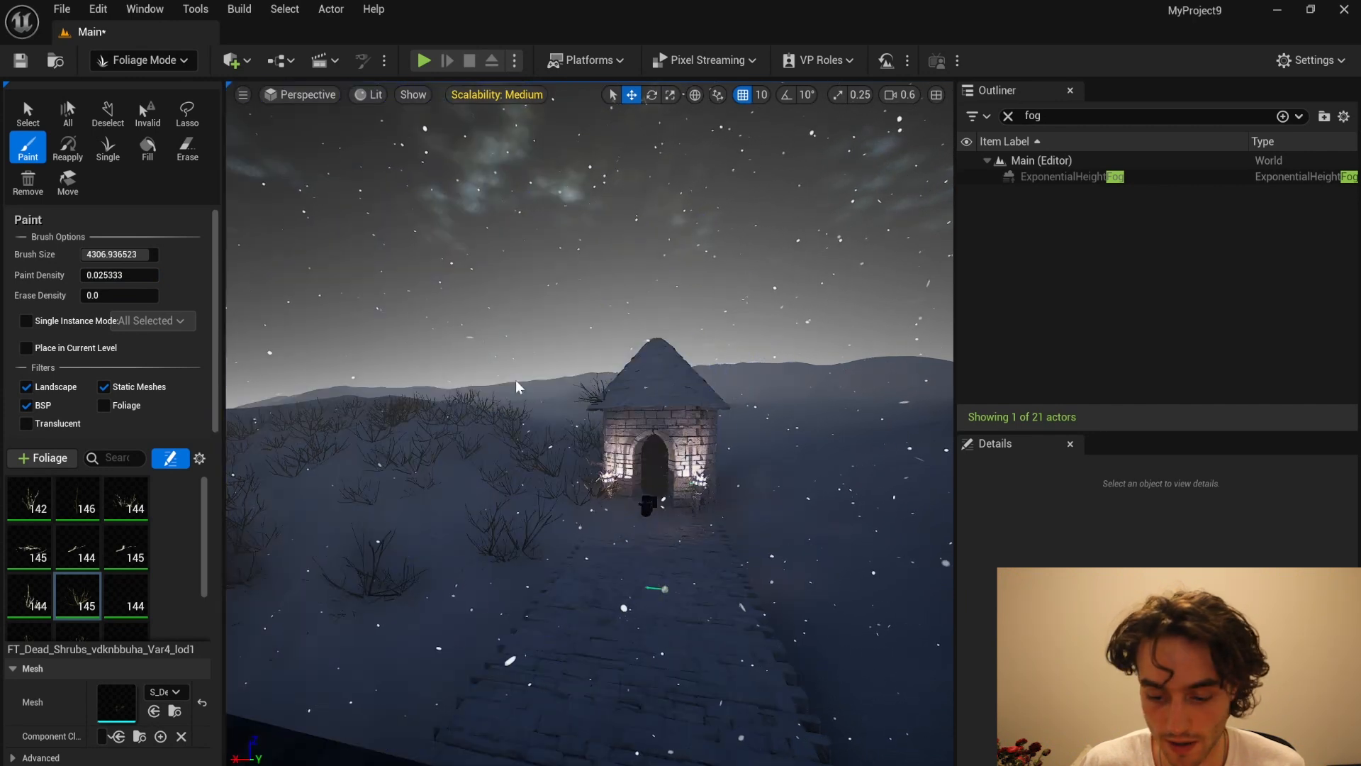
Step: Paint more dead shrubs across the snowy hills beside the path and around the dark floor plane
{"action": "mouse_move", "coordinate": [516, 386]}
{"action": "right_mouse_down"}
{"action": "mouse_move", "coordinate": [773, 468]}
{"action": "mouse_move", "coordinate": [771, 453]}
{"action": "right_mouse_up"}
{"action": "scroll", "coordinate": [504, 423], "scroll_direction": "up", "scroll_amount": 1}
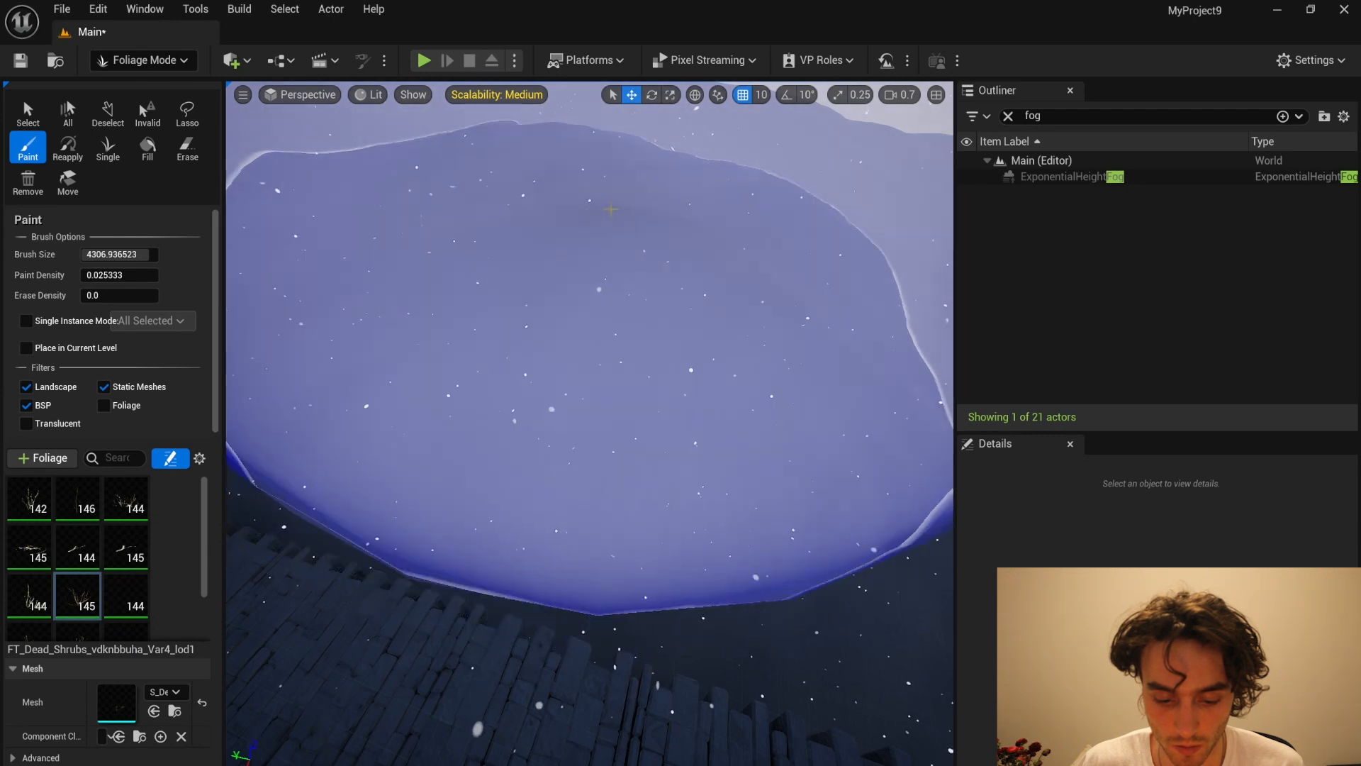
{"action": "left_click", "coordinate": [619, 205]}
{"action": "mouse_move", "coordinate": [620, 205]}
{"action": "right_mouse_down"}
{"action": "mouse_move", "coordinate": [397, 277]}
{"action": "mouse_move", "coordinate": [354, 241]}
{"action": "right_mouse_up"}
{"action": "mouse_move", "coordinate": [333, 305]}
{"action": "right_mouse_down"}
{"action": "mouse_move", "coordinate": [330, 322]}
{"action": "mouse_move", "coordinate": [234, 298]}
{"action": "right_mouse_up"}
{"action": "left_click", "coordinate": [414, 418]}
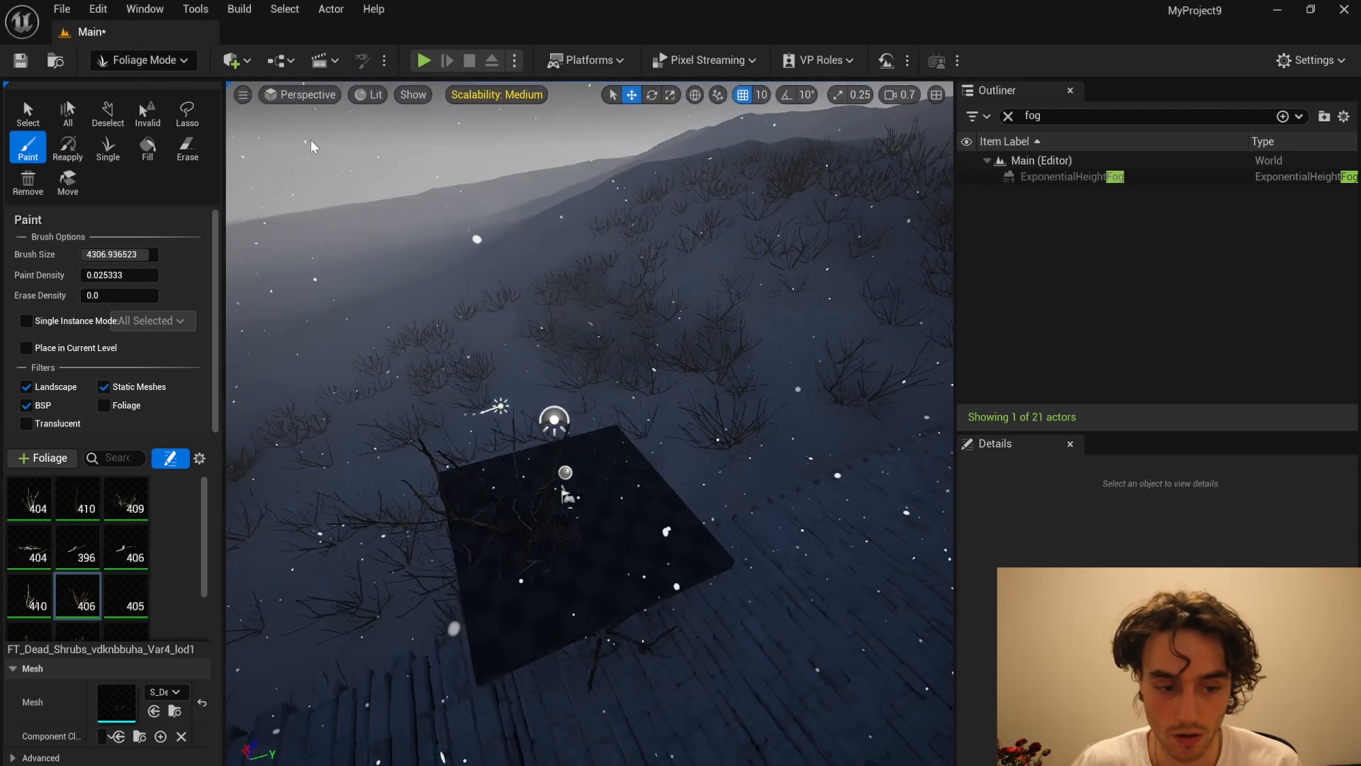
Step: Switch back to Selection mode and delete the dark square floor plane beside the stone path
{"action": "left_click", "coordinate": [155, 64]}
{"action": "left_click", "coordinate": [150, 86]}
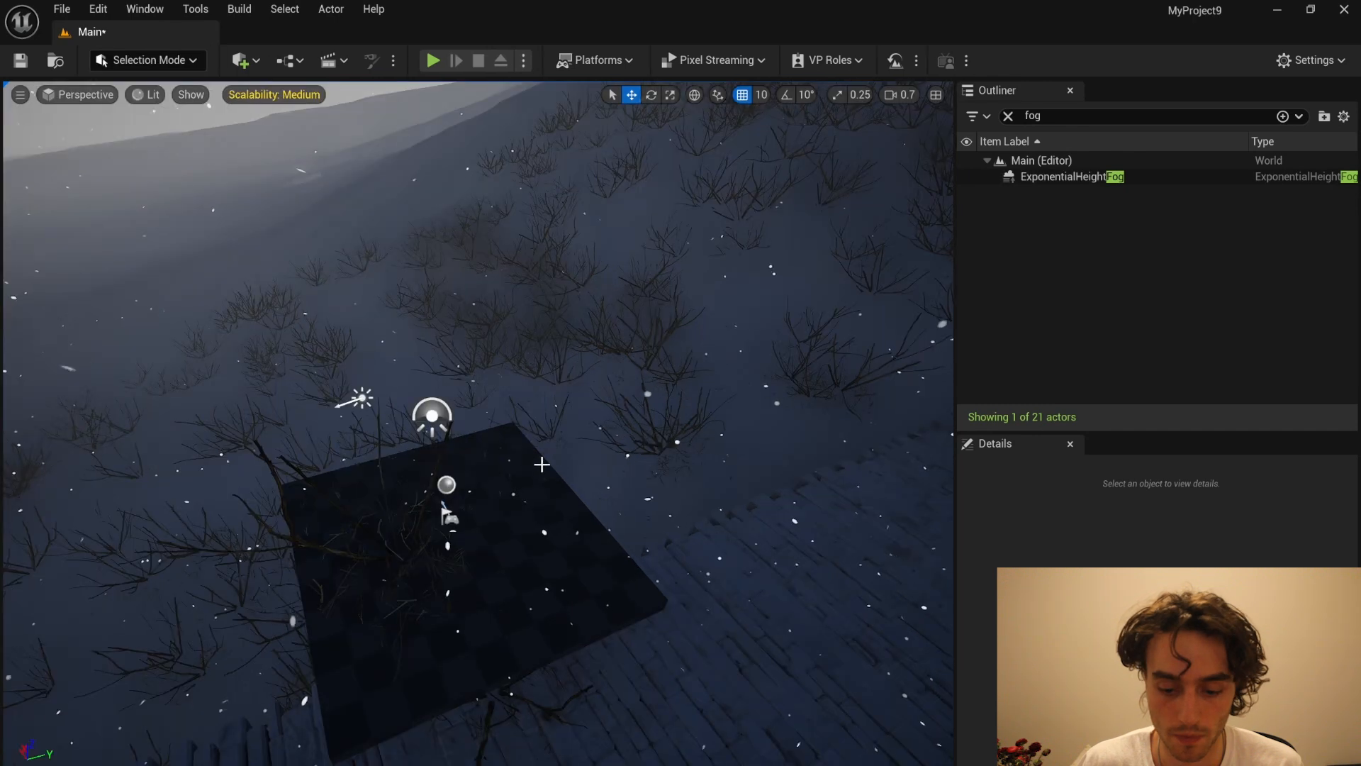
{"action": "left_click", "coordinate": [575, 525]}
{"action": "key", "text": "Delete"}
Step: Return to Foliage mode and paint additional dead shrubs over the hill to the right of the tower
{"action": "right_click_drag", "start_coordinate": [559, 486], "coordinate": [787, 475]}
{"action": "left_click", "coordinate": [148, 60]}
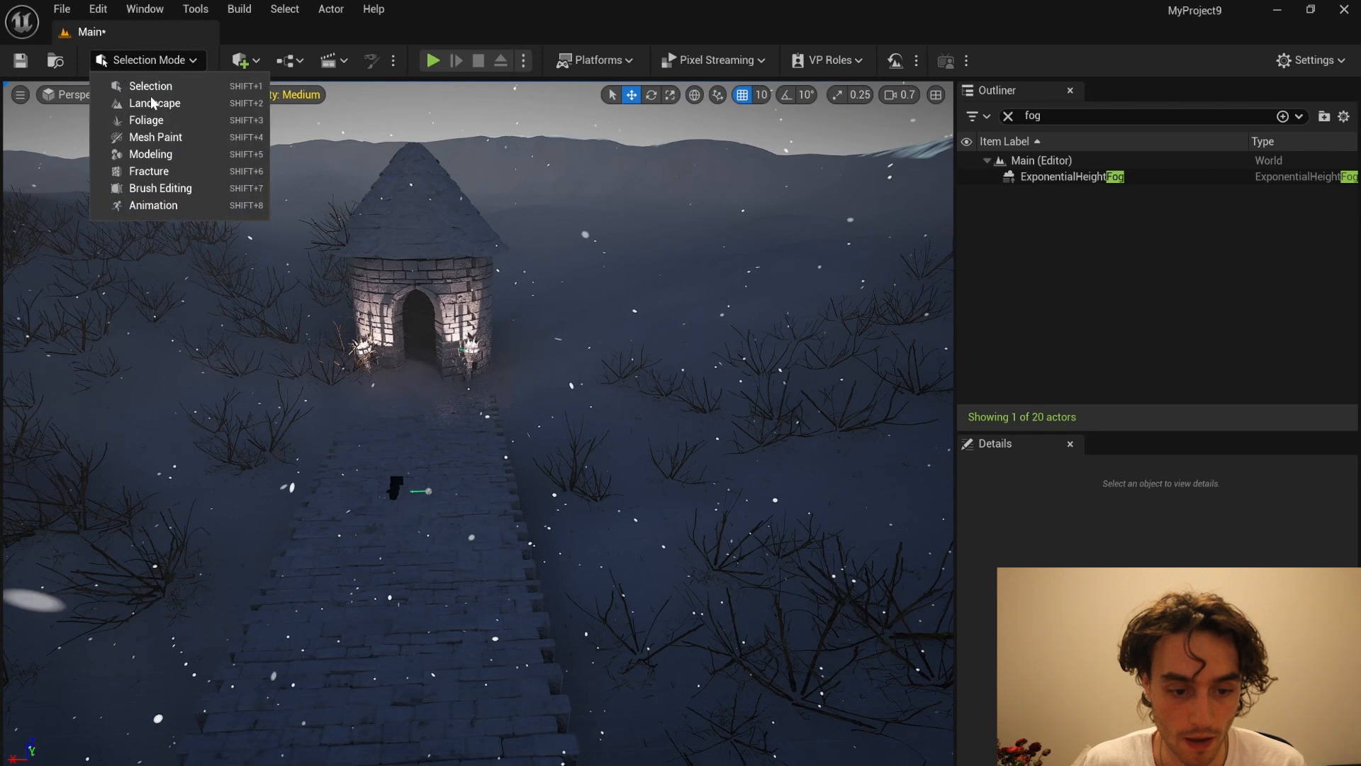
{"action": "left_click", "coordinate": [146, 120]}
{"action": "right_click_drag", "start_coordinate": [638, 376], "coordinate": [751, 340]}
{"action": "left_click", "coordinate": [588, 341]}
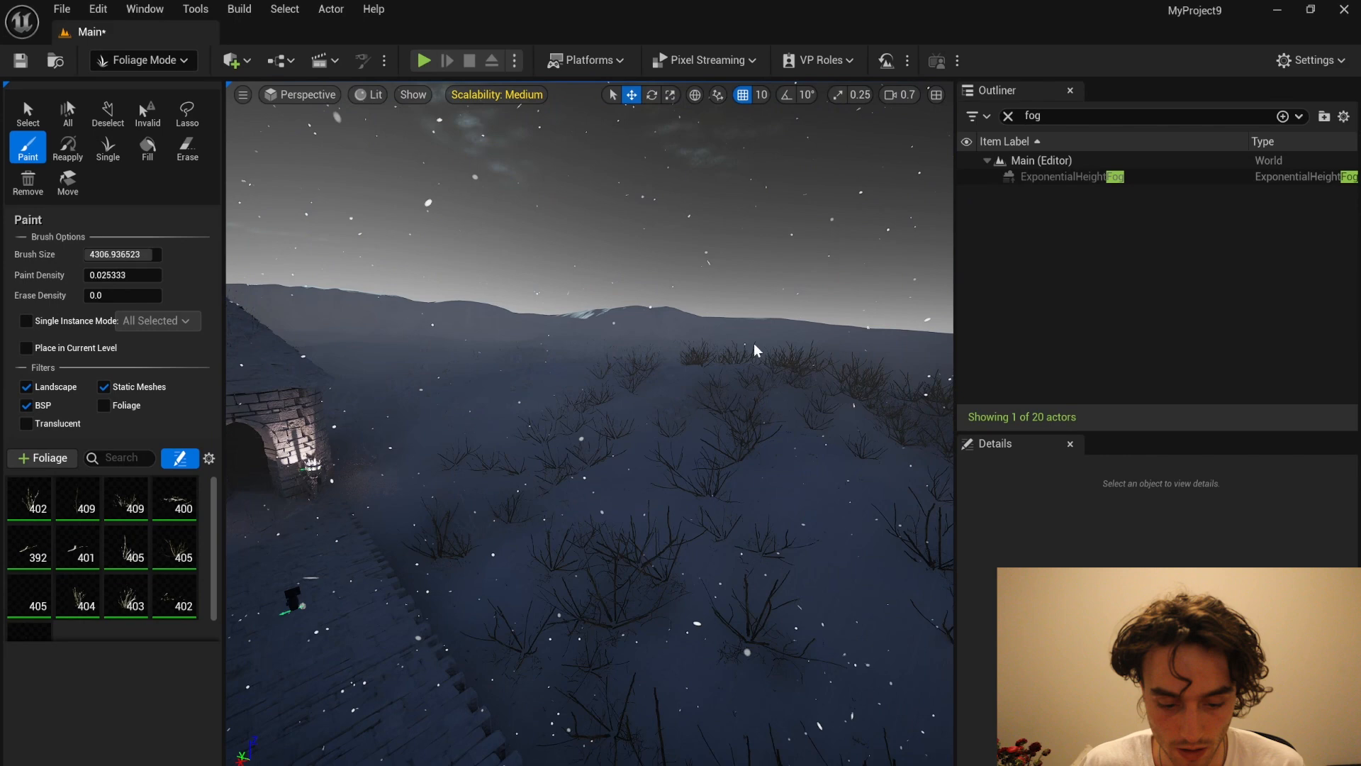
Step: Paint more dead shrubs over the snowy hills on both sides of the tower at the same density
{"action": "left_click", "coordinate": [713, 372]}
{"action": "mouse_move", "coordinate": [704, 361]}
{"action": "right_mouse_down"}
{"action": "mouse_move", "coordinate": [737, 404]}
{"action": "mouse_move", "coordinate": [768, 304]}
{"action": "mouse_move", "coordinate": [577, 415]}
{"action": "right_mouse_up"}
{"action": "left_click", "coordinate": [606, 397]}
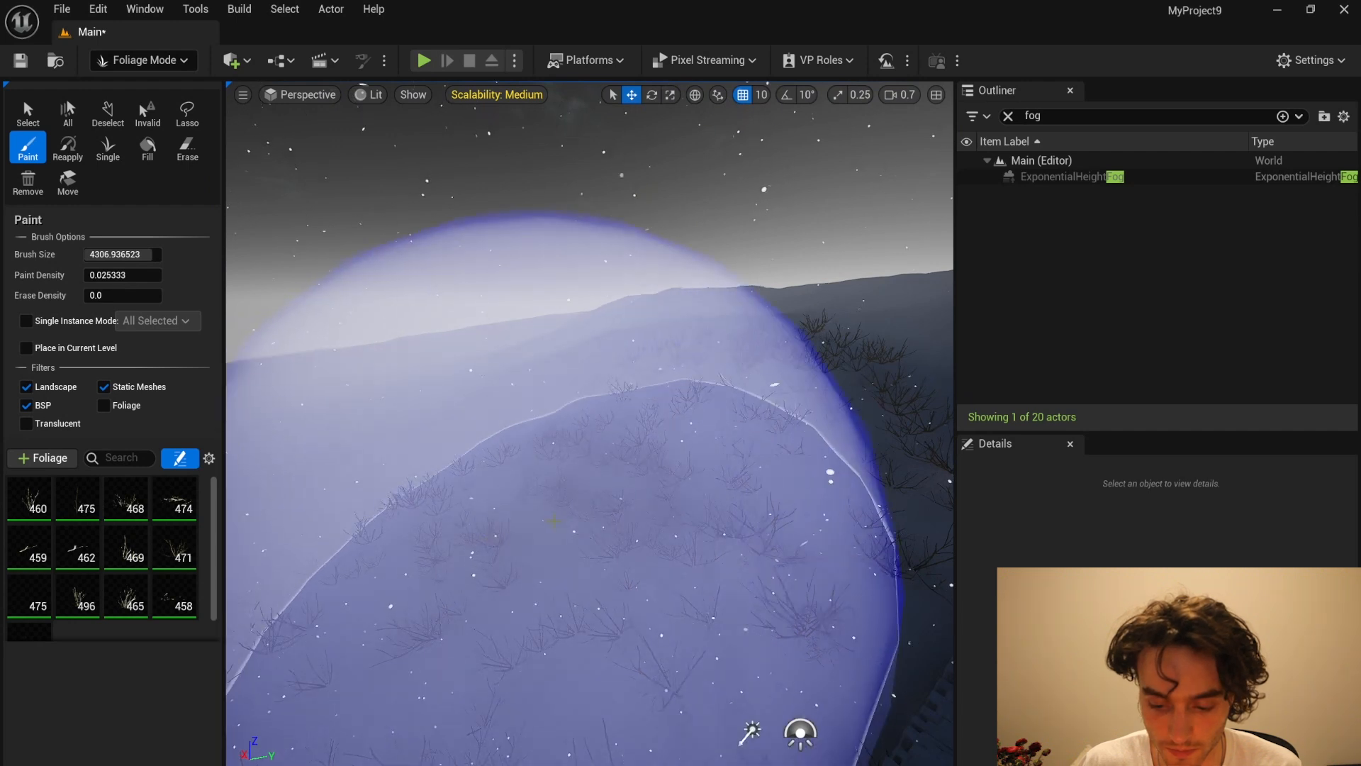
{"action": "left_click_drag", "start_coordinate": [565, 509], "coordinate": [567, 441]}
{"action": "right_click_drag", "start_coordinate": [567, 441], "coordinate": [538, 466]}
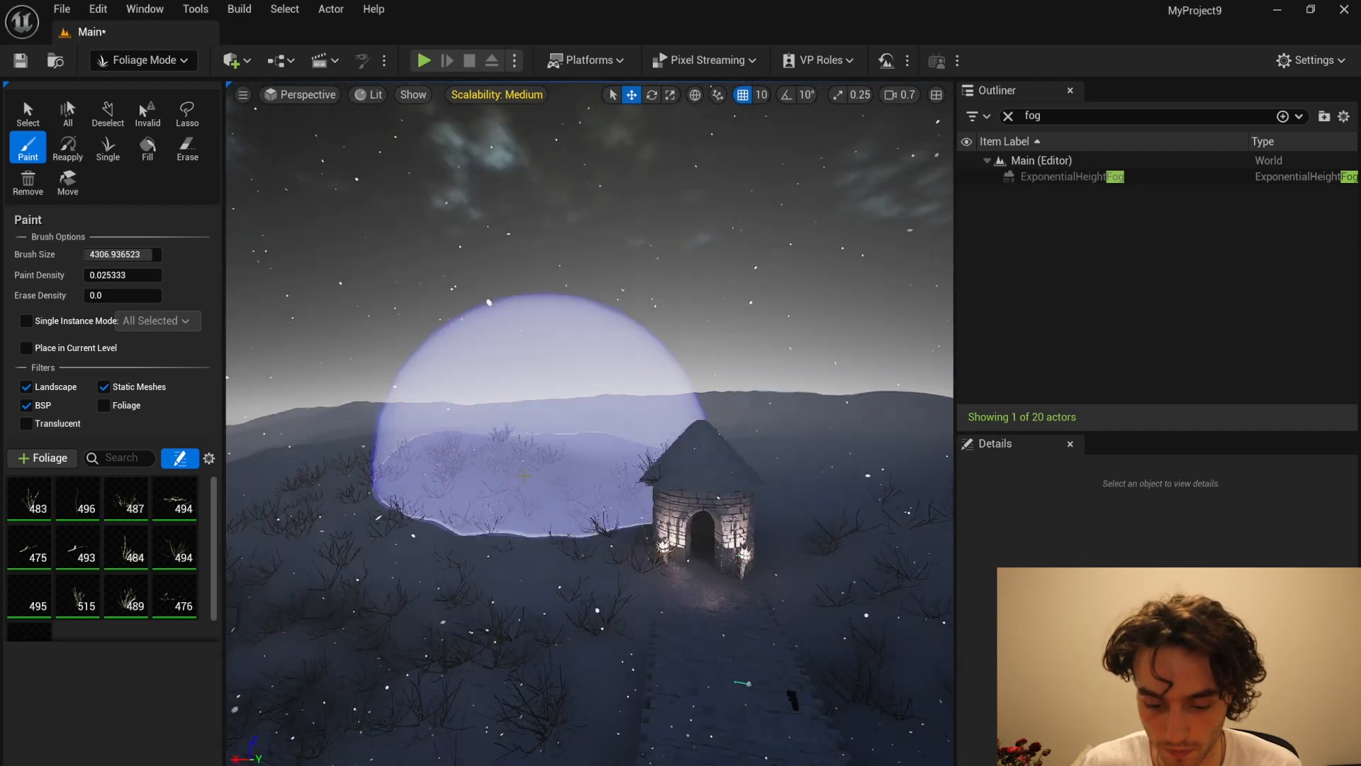
Step: Try painting shrubs over the hill to the right of the tower, again with paint density 0.008, and undo the strokes
{"action": "mouse_move", "coordinate": [738, 428]}
{"action": "right_mouse_down"}
{"action": "mouse_move", "coordinate": [708, 407]}
{"action": "mouse_move", "coordinate": [811, 447]}
{"action": "right_mouse_up"}
{"action": "left_click", "coordinate": [792, 493]}
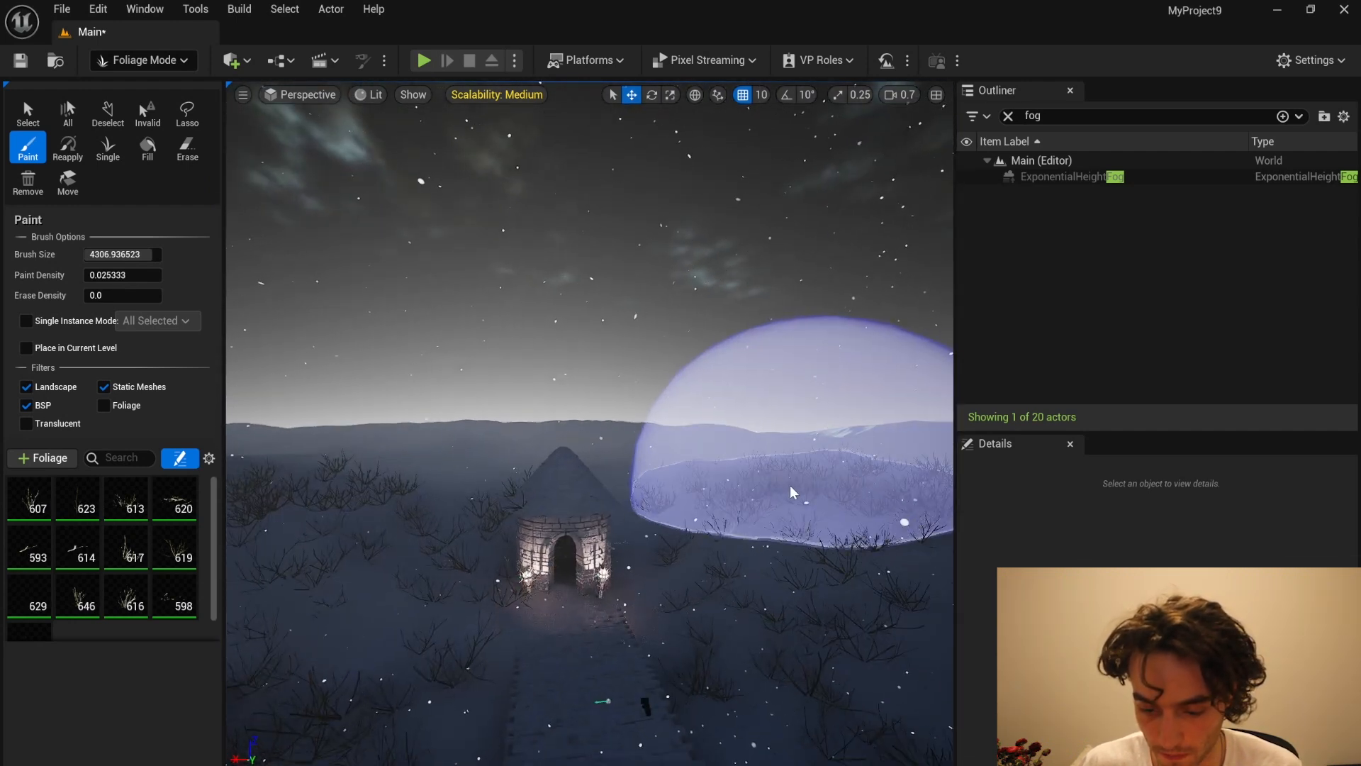
{"action": "key", "text": "ctrl+z"}
{"action": "left_click_drag", "start_coordinate": [117, 271], "coordinate": [104, 270]}
{"action": "left_click_drag", "start_coordinate": [666, 429], "coordinate": [698, 466]}
{"action": "key", "text": "ctrl+z"}
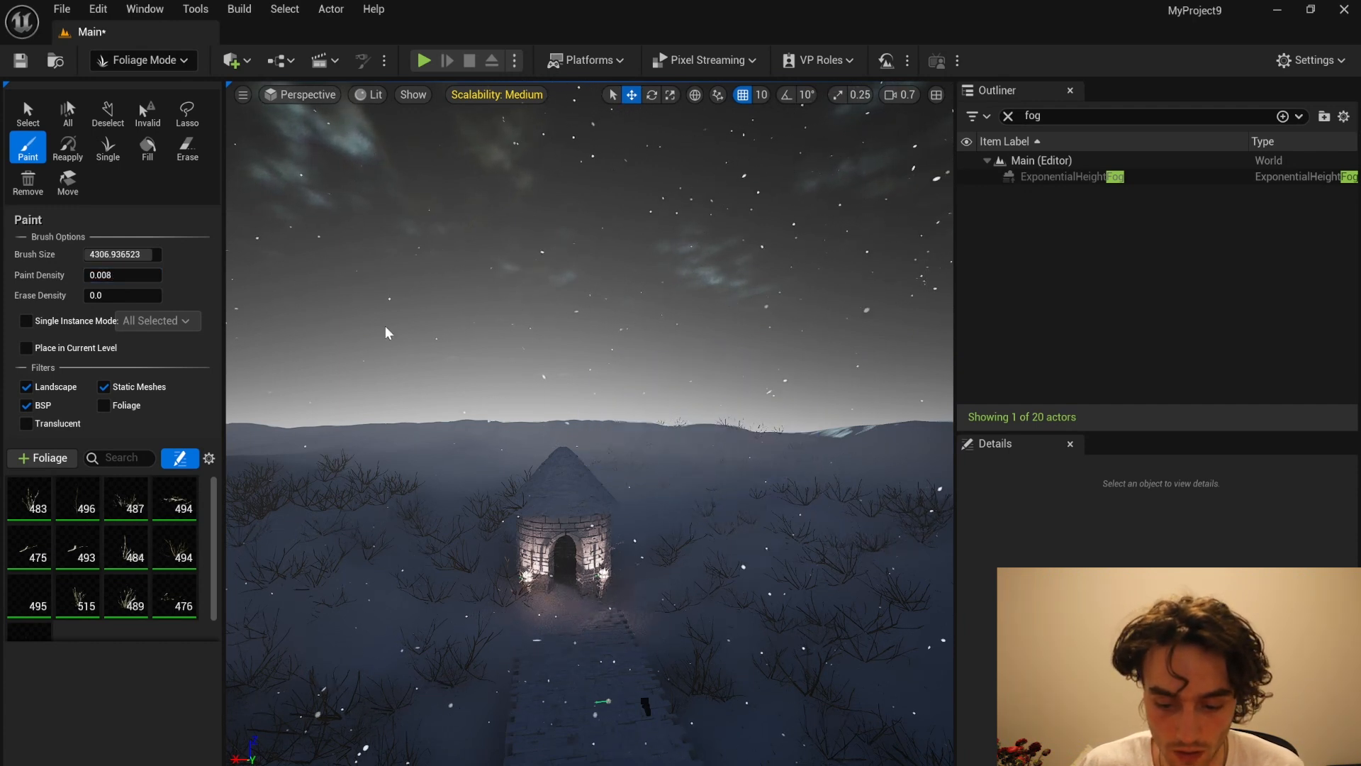
Step: Lower the paint density to 0.002 and paint sparse dead shrubs across the hills behind and beside the tower
{"action": "left_click_drag", "start_coordinate": [97, 273], "coordinate": [92, 274]}
{"action": "left_click_drag", "start_coordinate": [92, 273], "coordinate": [91, 274]}
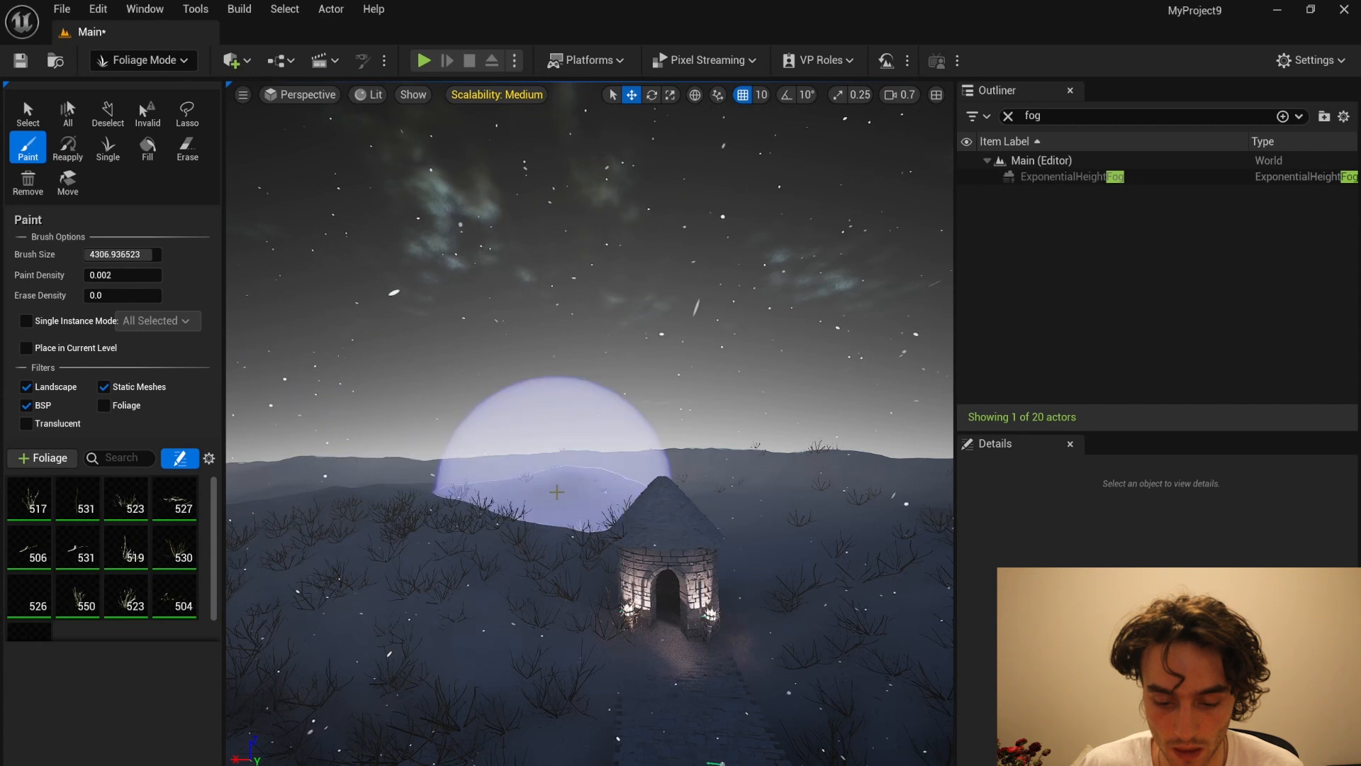
{"action": "scroll", "coordinate": [103, 638], "scroll_direction": "down", "scroll_amount": 1}
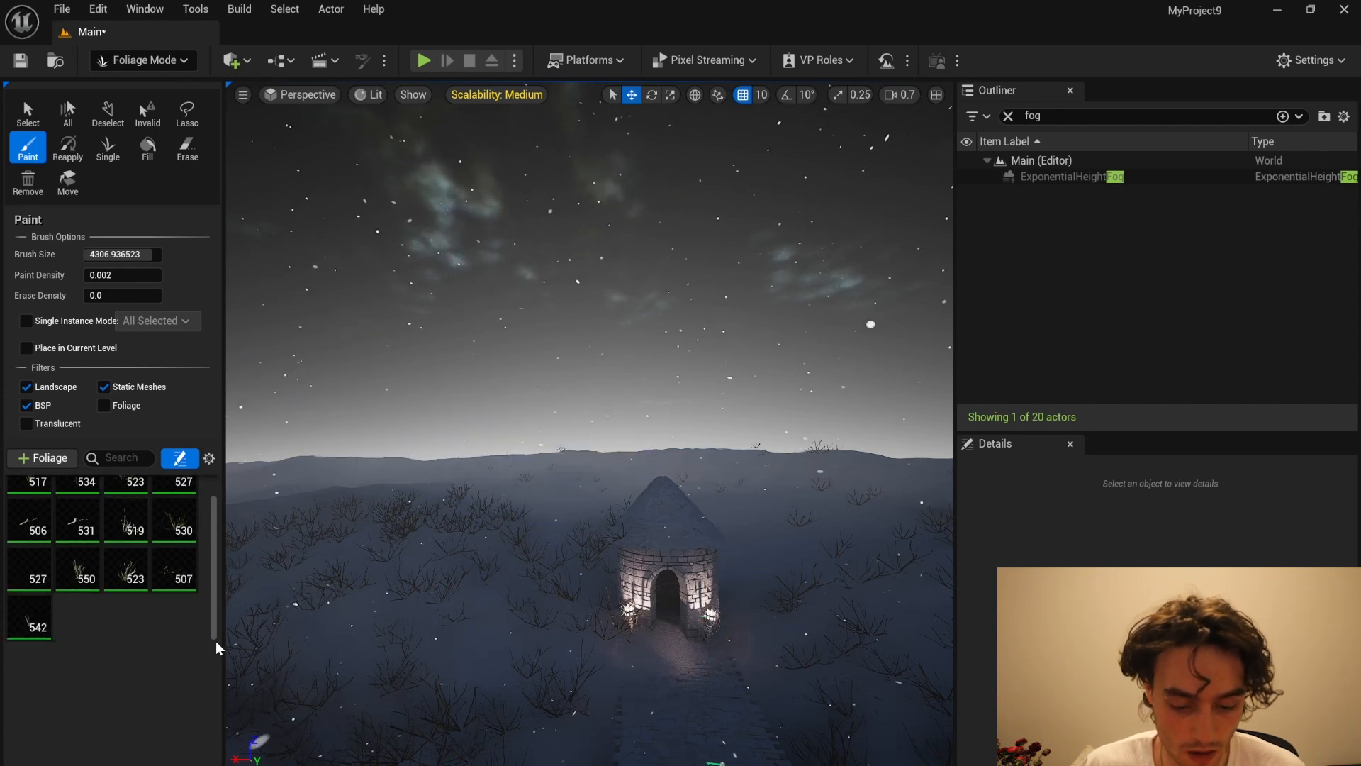
{"action": "right_click_drag", "start_coordinate": [483, 568], "coordinate": [411, 625]}
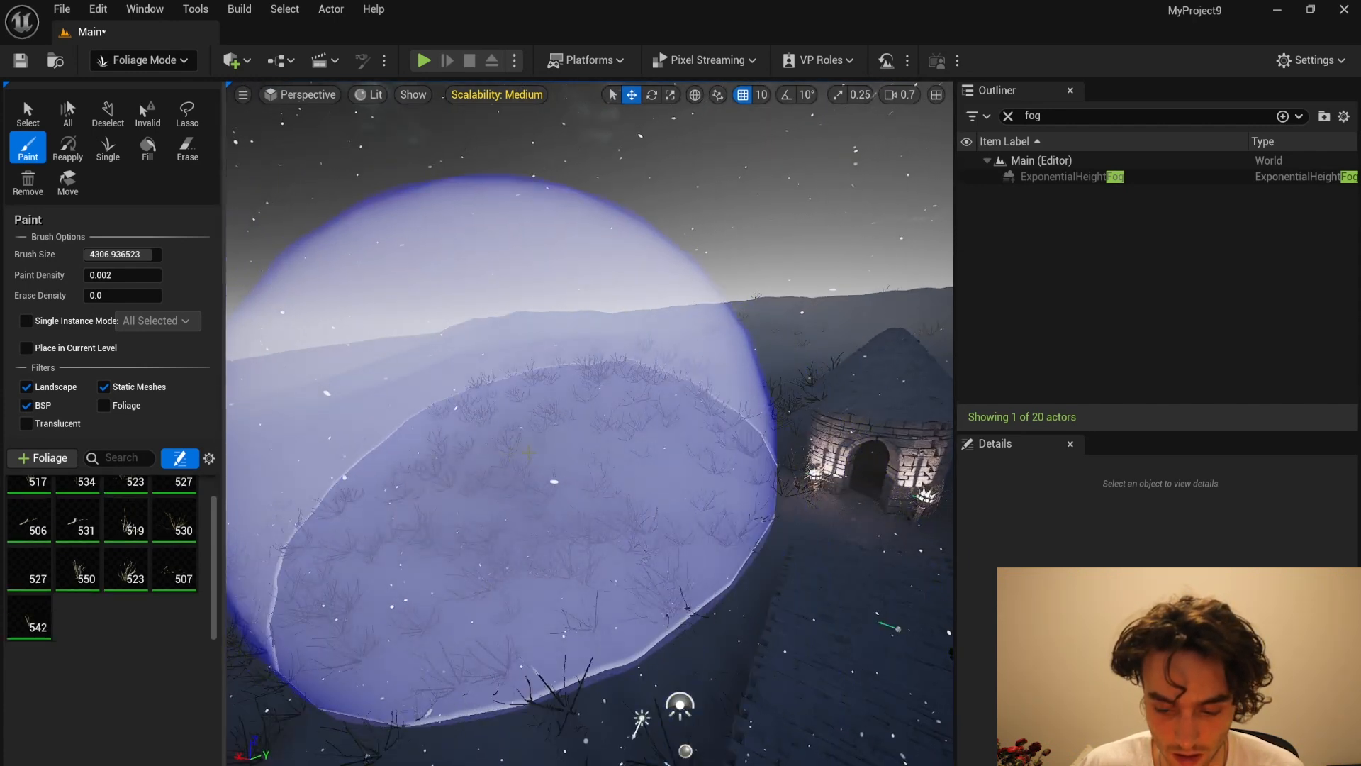
{"action": "right_click_drag", "start_coordinate": [544, 439], "coordinate": [666, 383]}
{"action": "right_click_drag", "start_coordinate": [780, 419], "coordinate": [792, 451]}
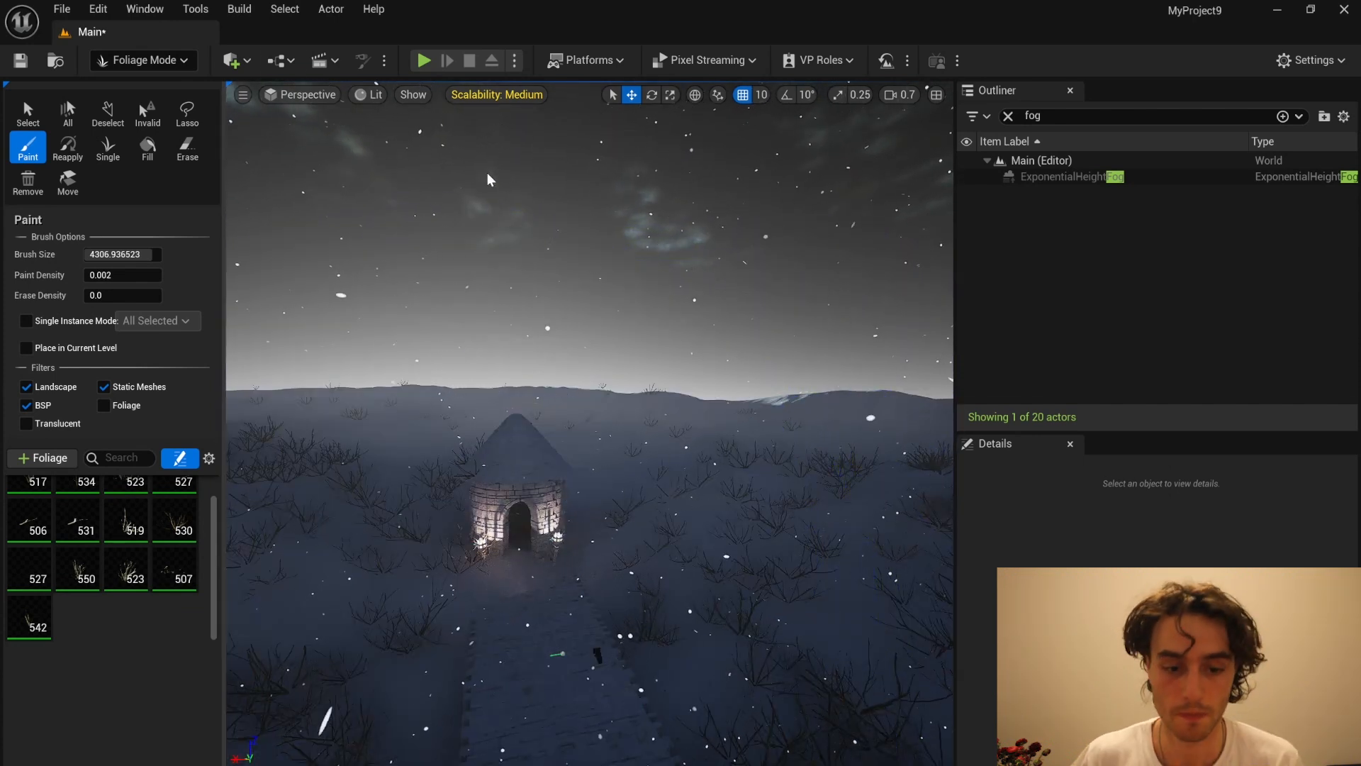
Step: Leave foliage painting and return to Selection mode
{"action": "left_click", "coordinate": [142, 59]}
{"action": "left_click", "coordinate": [213, 85]}
{"action": "scroll", "coordinate": [401, 385], "scroll_direction": "down", "scroll_amount": 3}
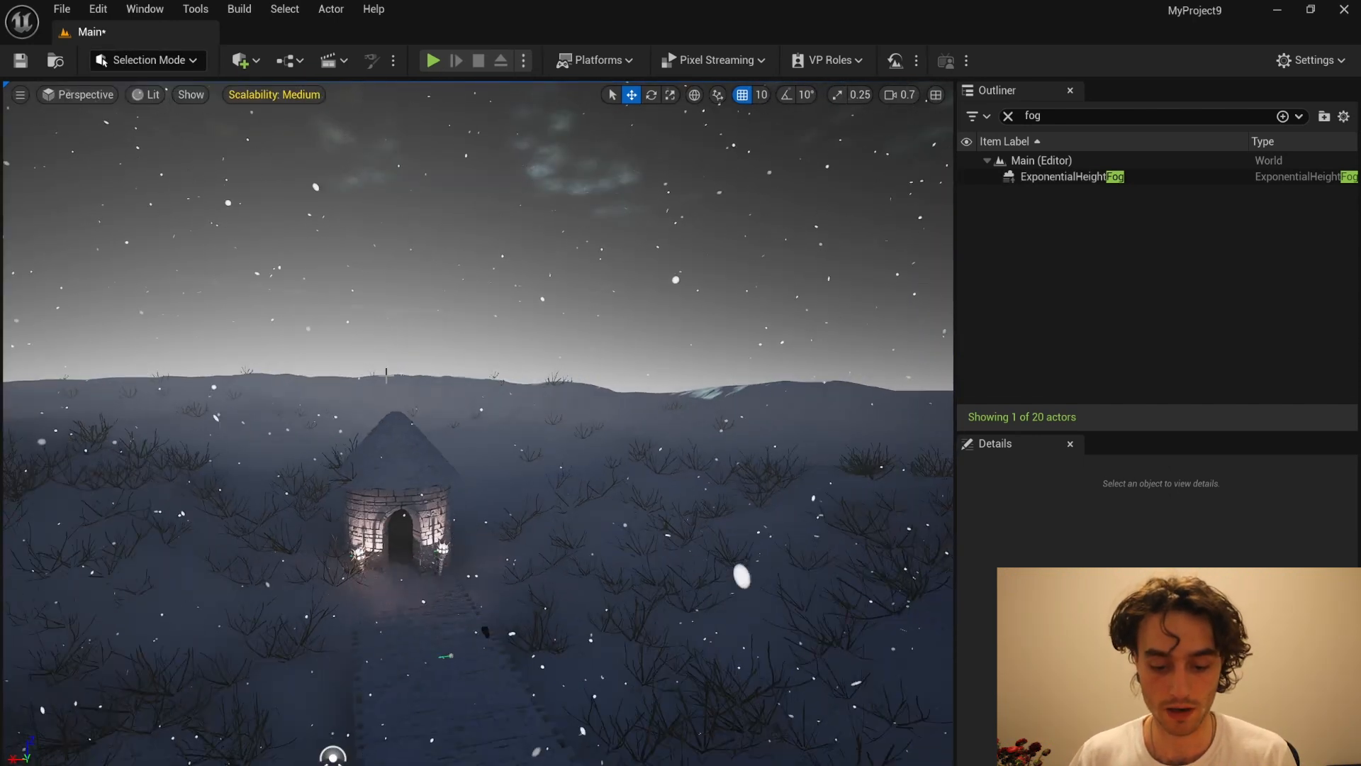
{"action": "middle_click_drag", "start_coordinate": [400, 385], "coordinate": [372, 265]}
{"action": "scroll", "coordinate": [370, 501], "scroll_direction": "up", "scroll_amount": 4}
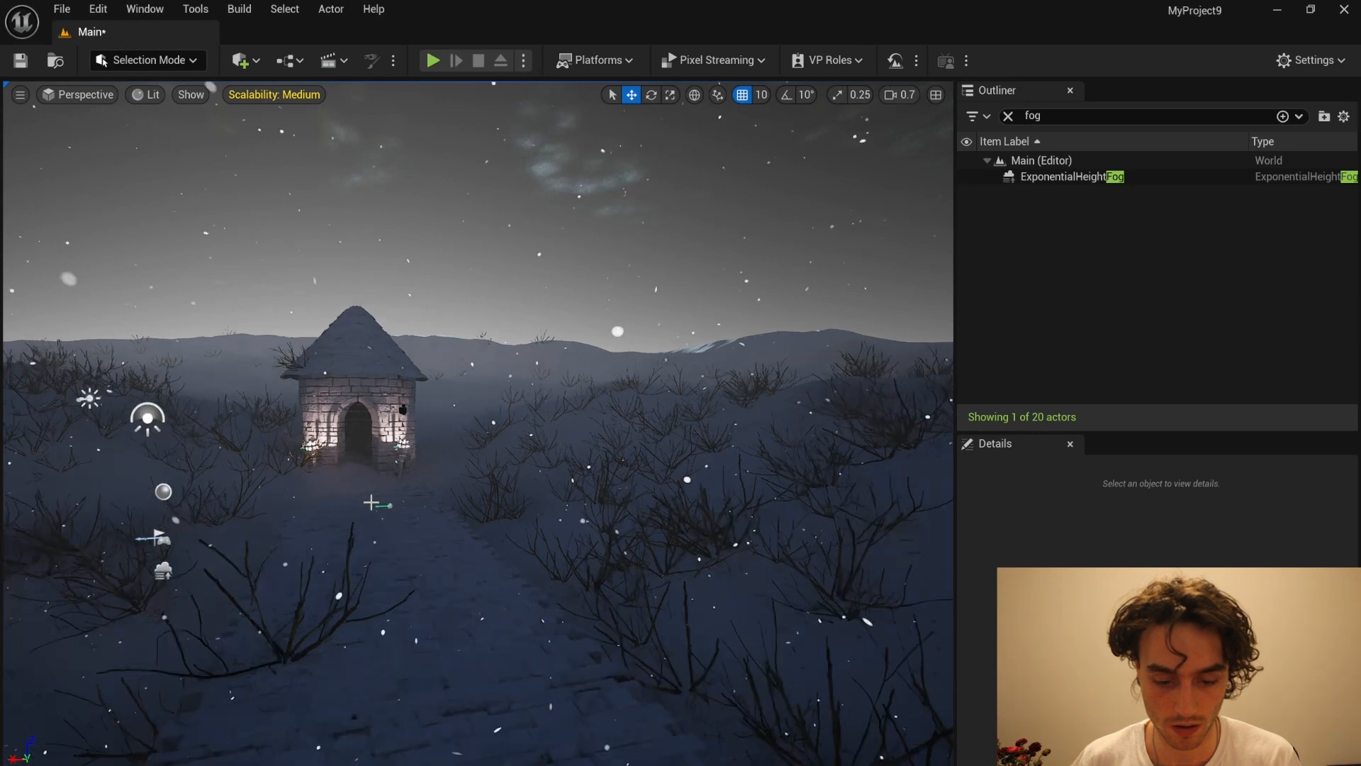
{"action": "scroll", "coordinate": [389, 474], "scroll_direction": "up", "scroll_amount": 2}
{"action": "right_click_drag", "start_coordinate": [389, 474], "coordinate": [353, 443]}
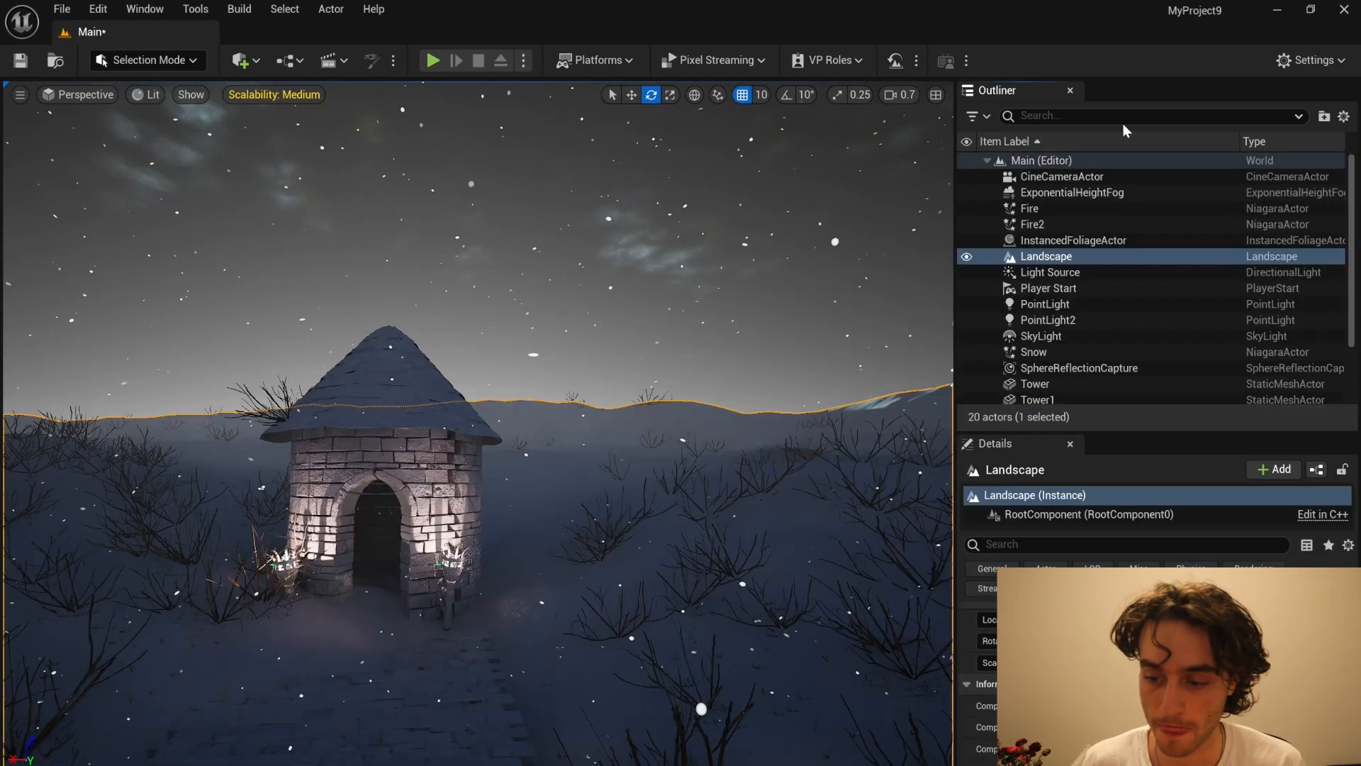
Step: Filter the scene actors by "Light", duplicate both point lights together with the tower's wall mesh, and move the copies back inside the tower
{"action": "left_click", "coordinate": [1121, 121]}
{"action": "type", "text": "Light"}
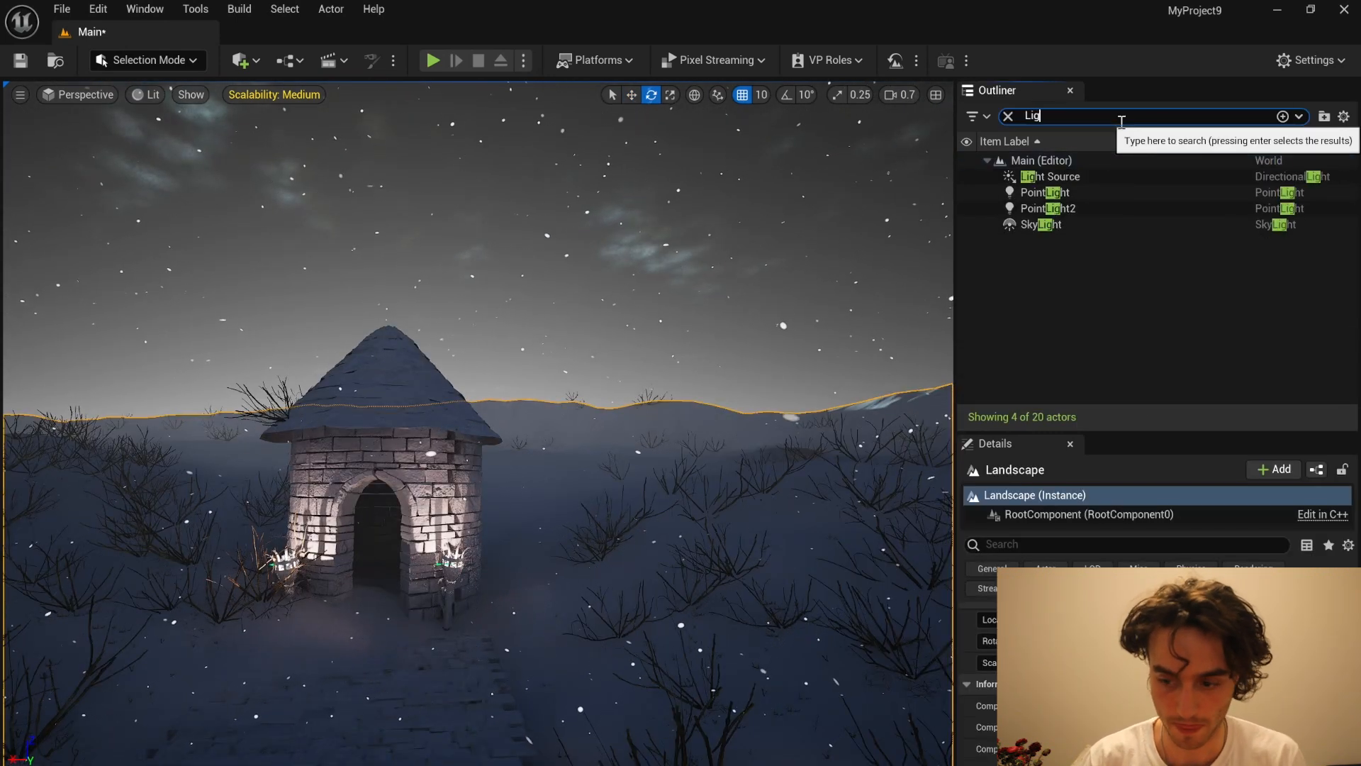
{"action": "left_click", "coordinate": [1112, 206]}
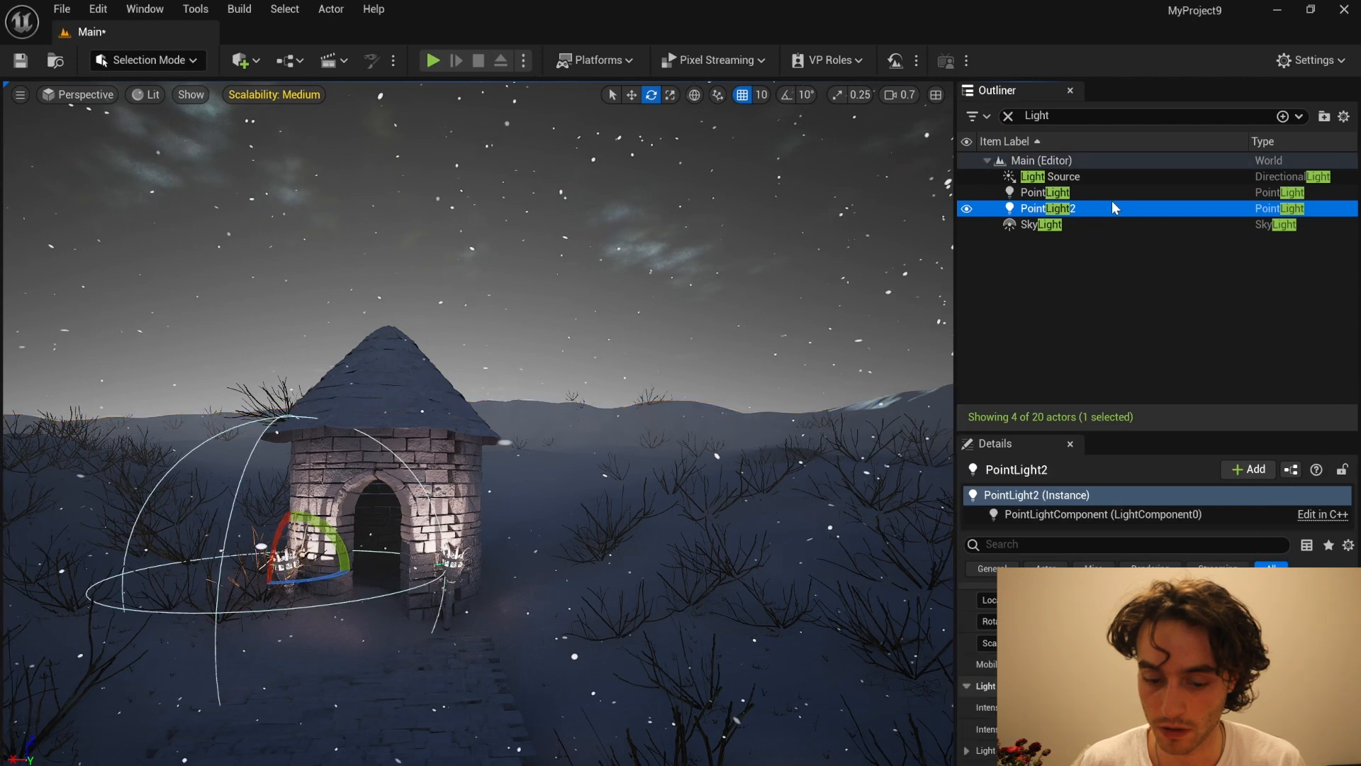
{"action": "left_click", "coordinate": [1111, 193], "text": "ctrl"}
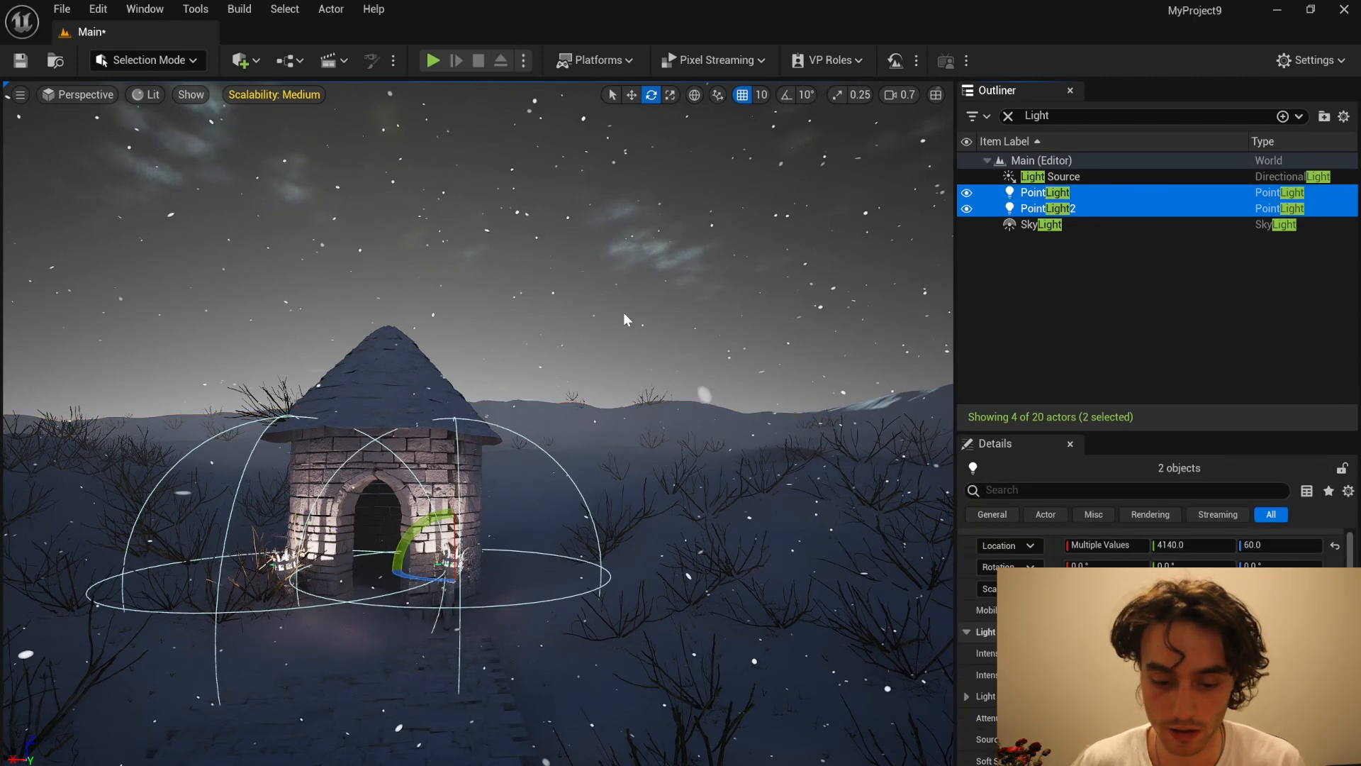
{"action": "left_click", "coordinate": [331, 466], "text": "ctrl"}
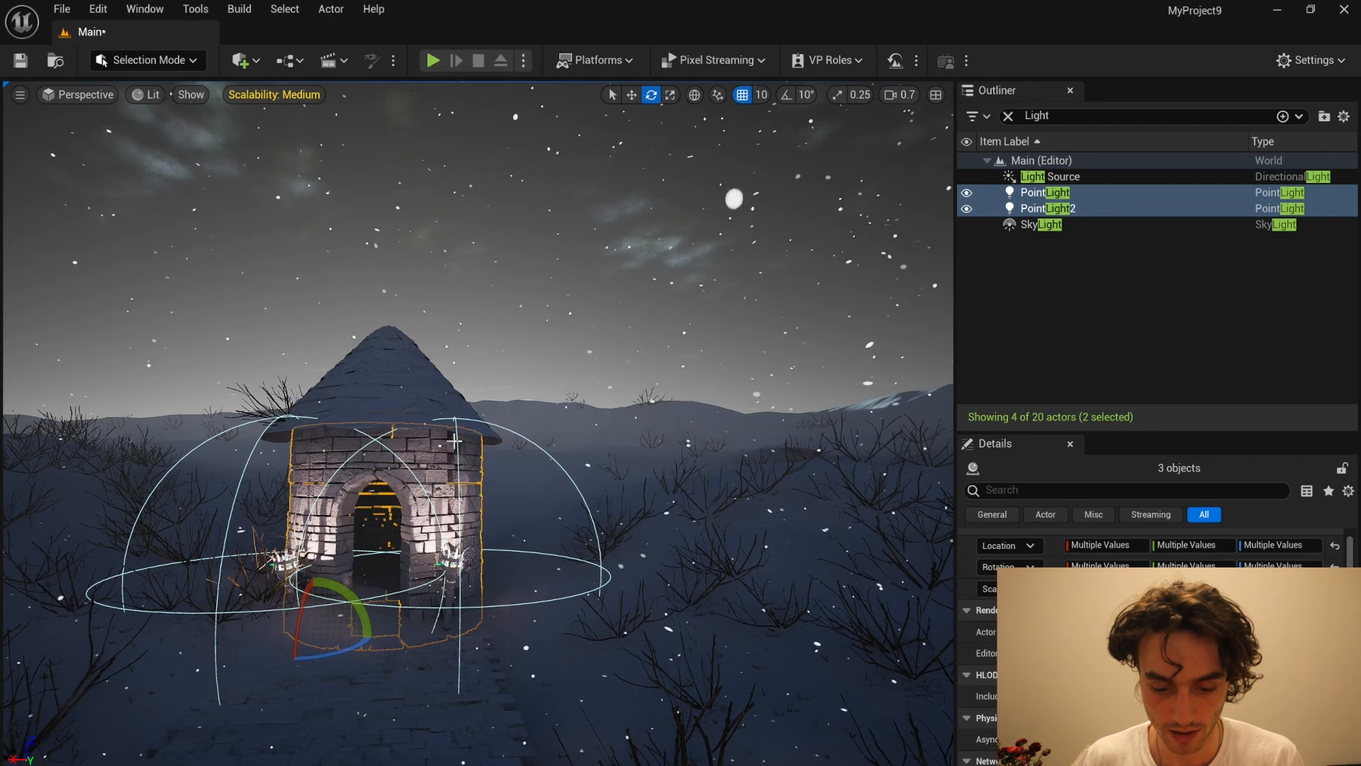
{"action": "key", "text": "ctrl+d"}
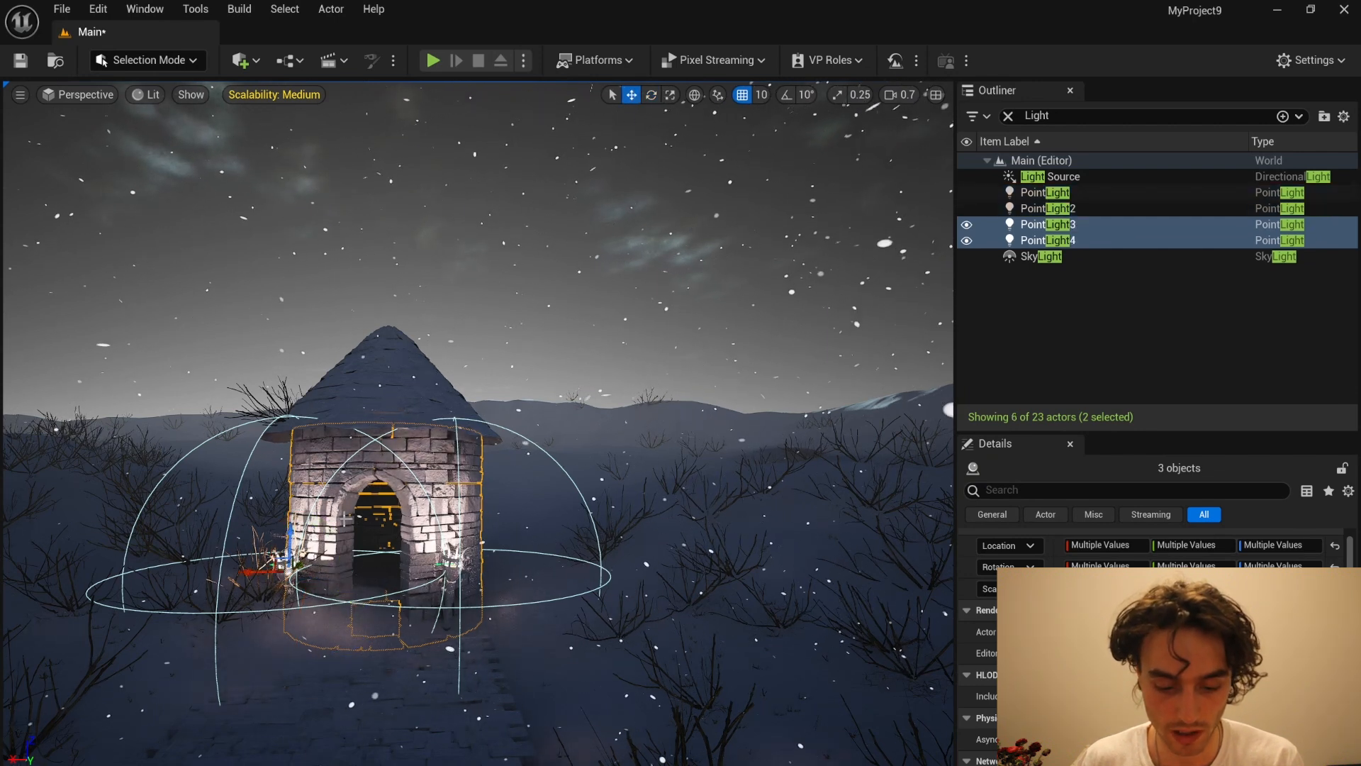
{"action": "left_click_drag", "start_coordinate": [291, 573], "coordinate": [309, 548]}
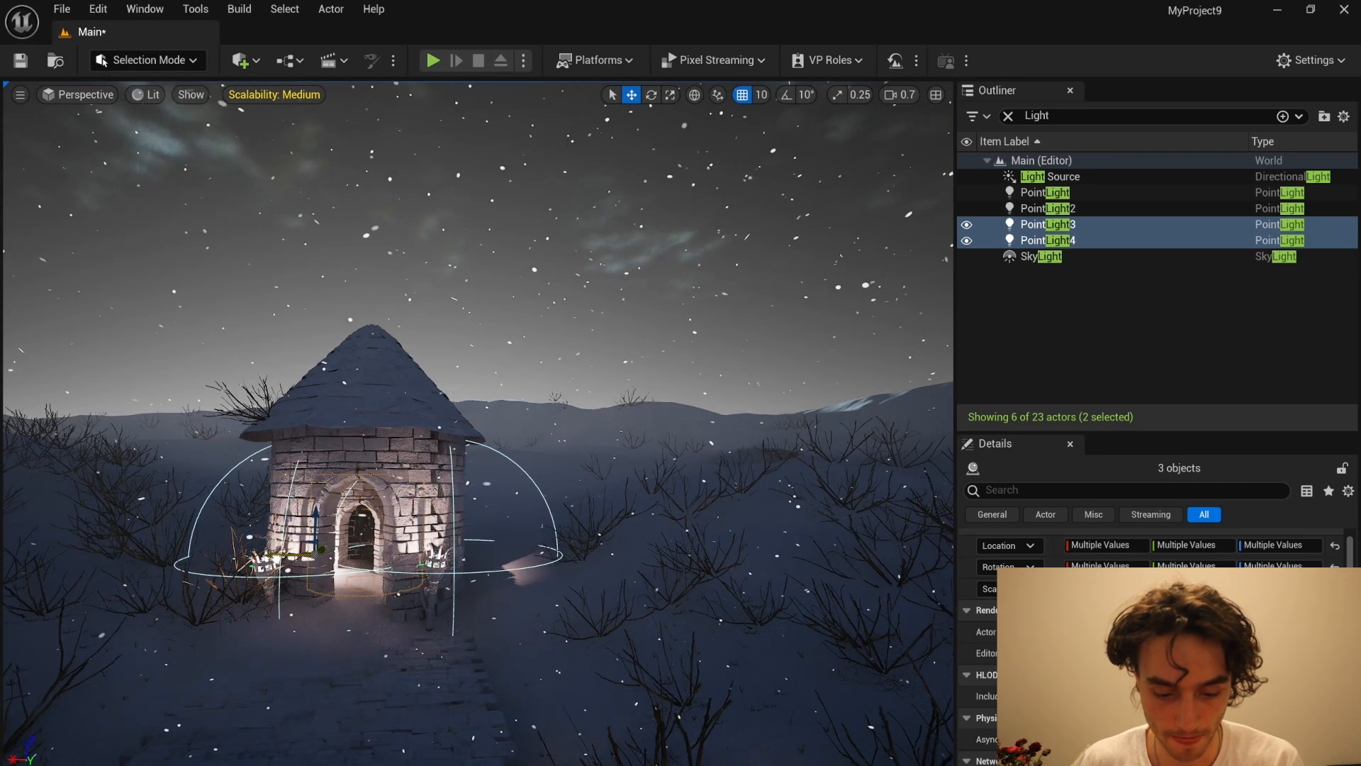
{"action": "scroll", "coordinate": [371, 533], "scroll_direction": "down", "scroll_amount": 2}
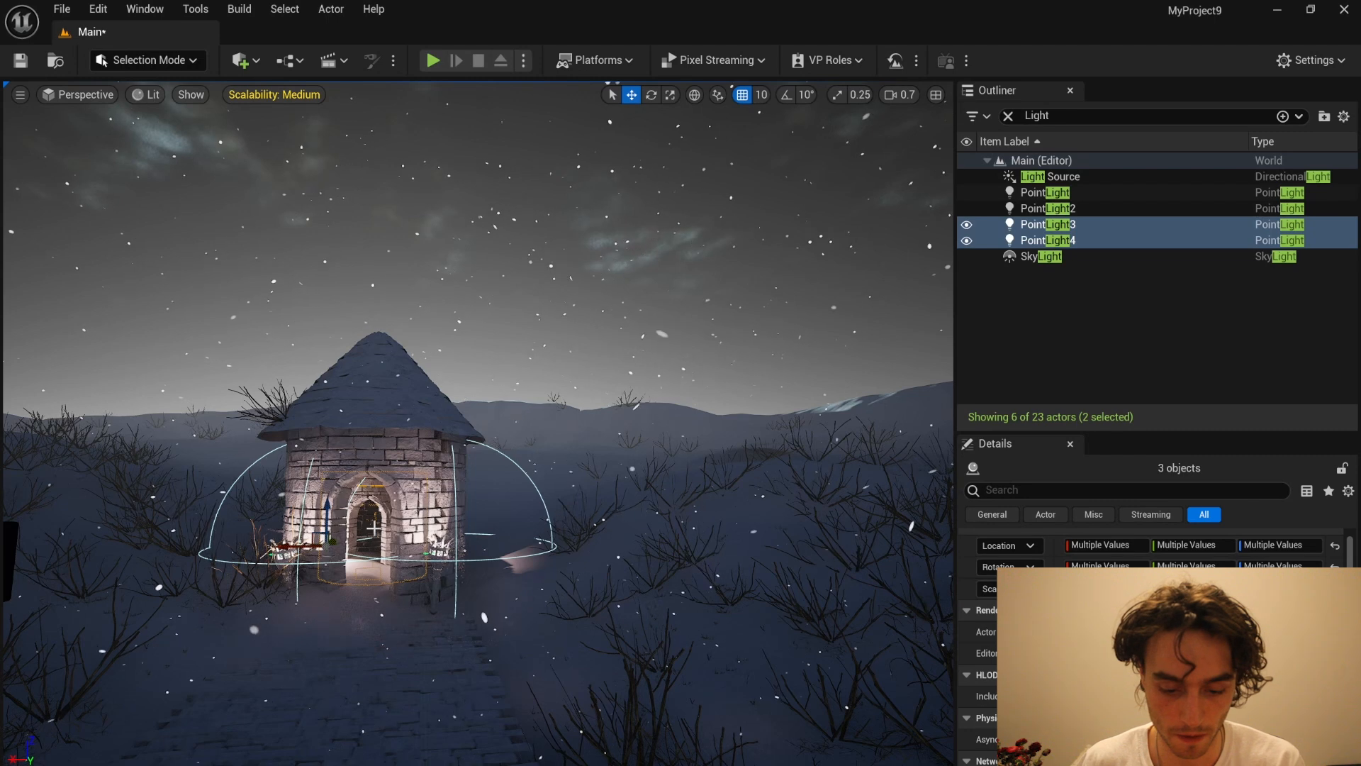
{"action": "left_click", "coordinate": [550, 541]}
{"action": "scroll", "coordinate": [550, 540], "scroll_direction": "down", "scroll_amount": 6}
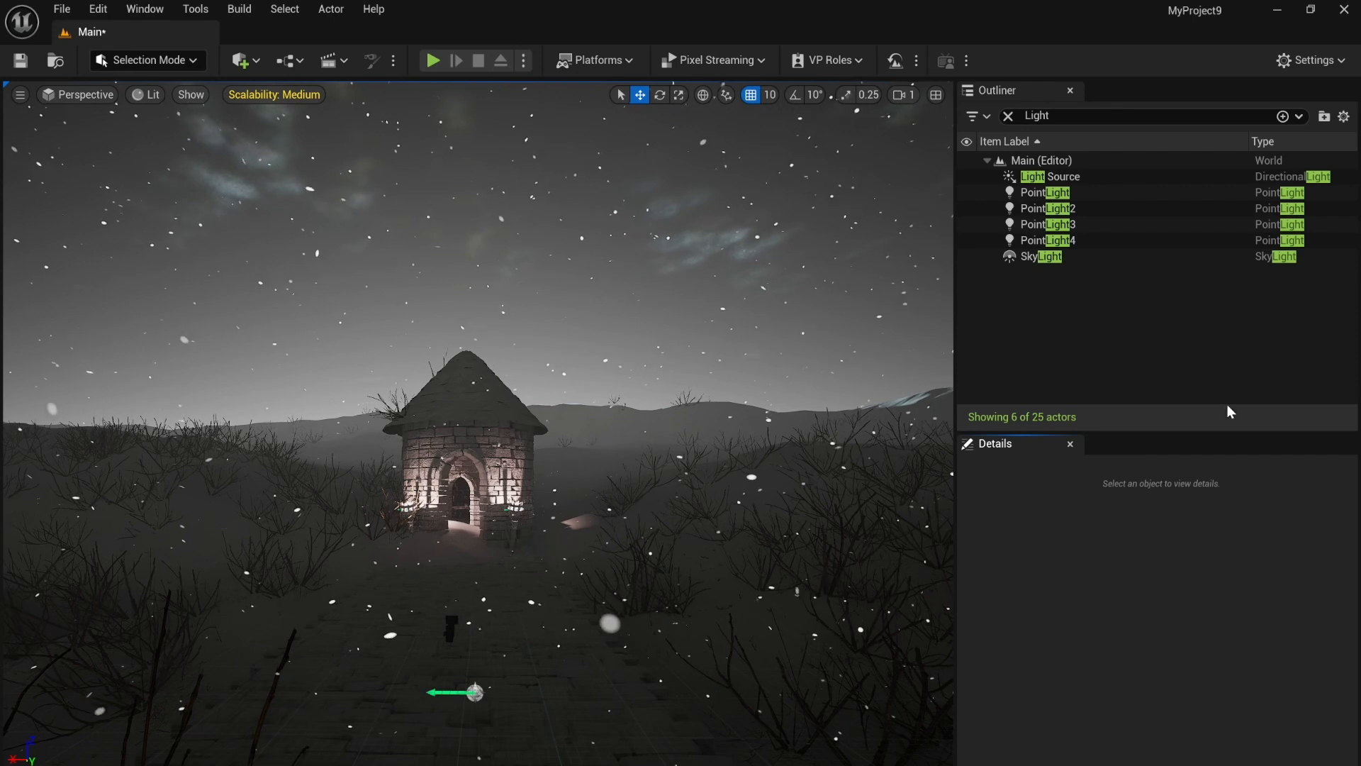
Step: Enable Force No Precomputed Lighting in the World Settings and accept the message about building lighting
{"action": "left_click", "coordinate": [1304, 59]}
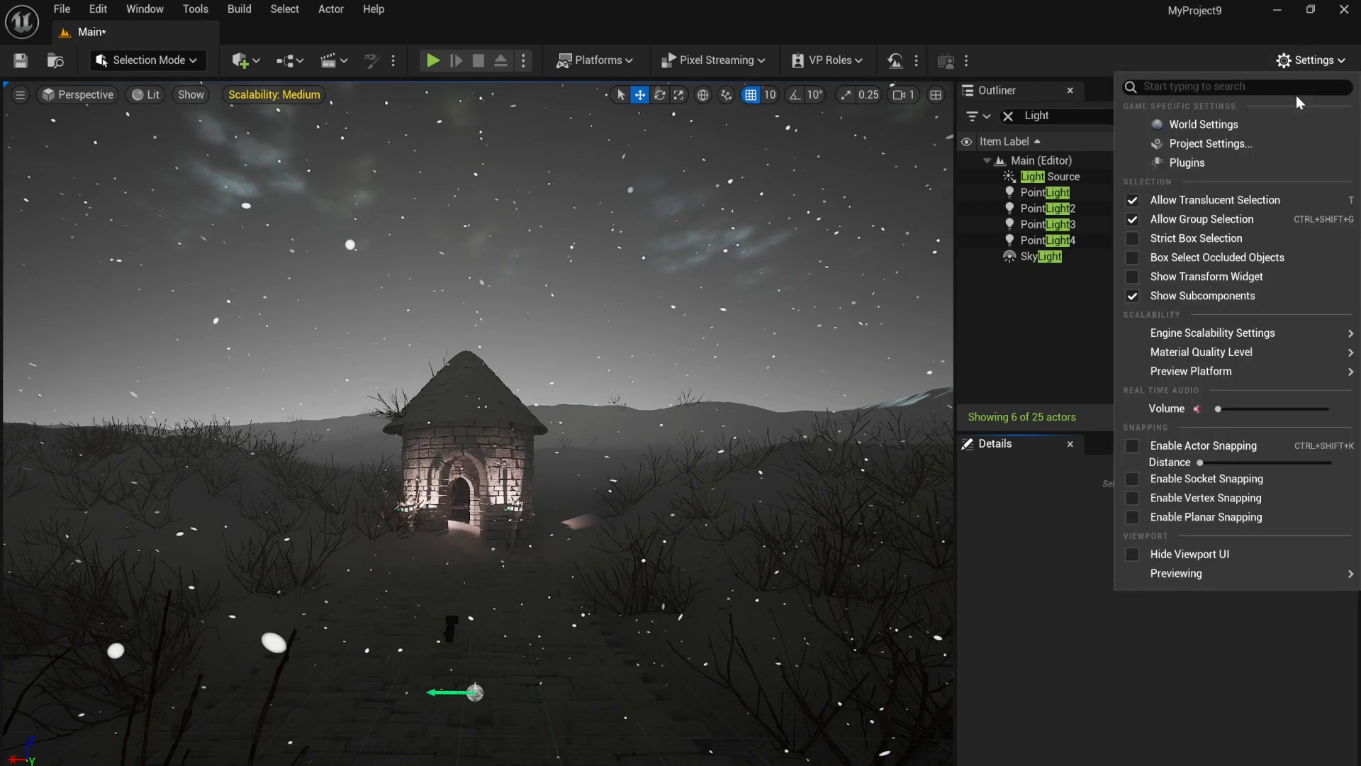
{"action": "left_click", "coordinate": [1248, 127]}
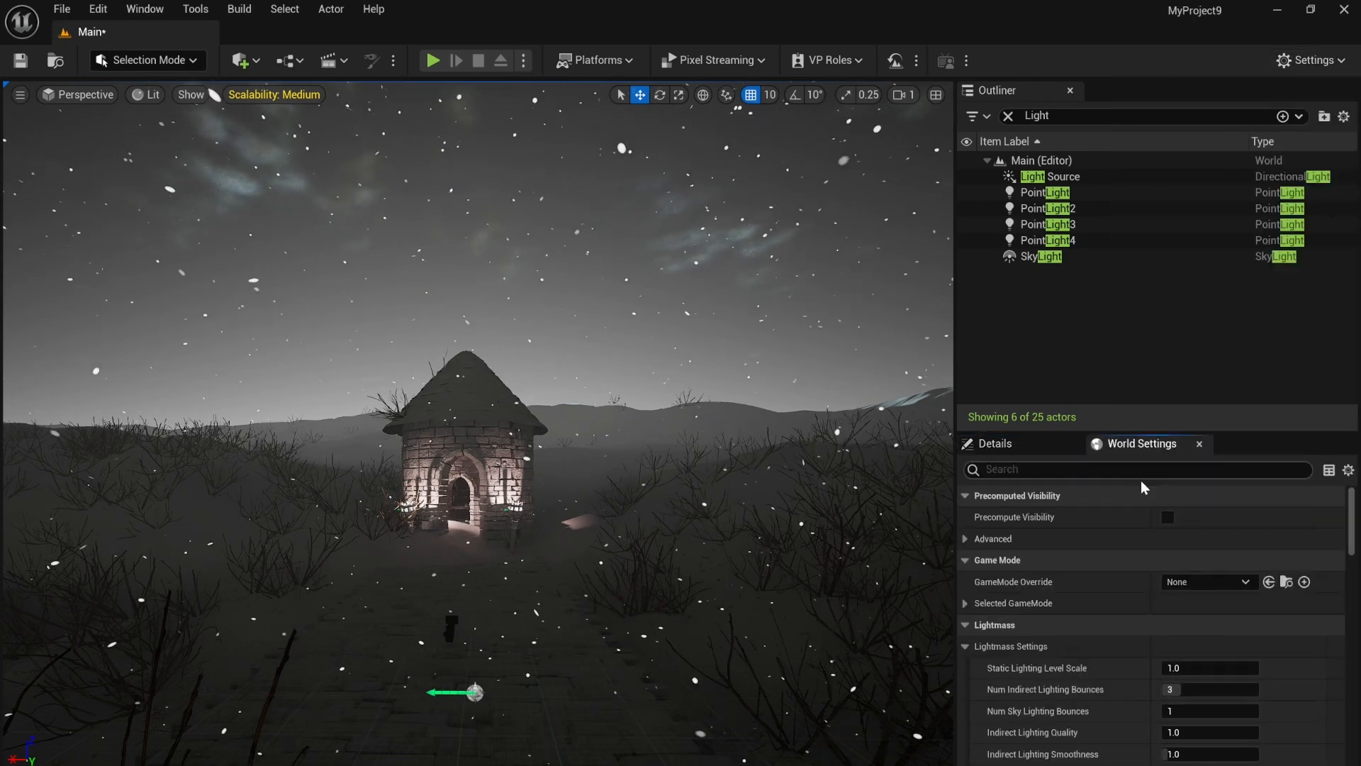
{"action": "left_click", "coordinate": [1075, 471]}
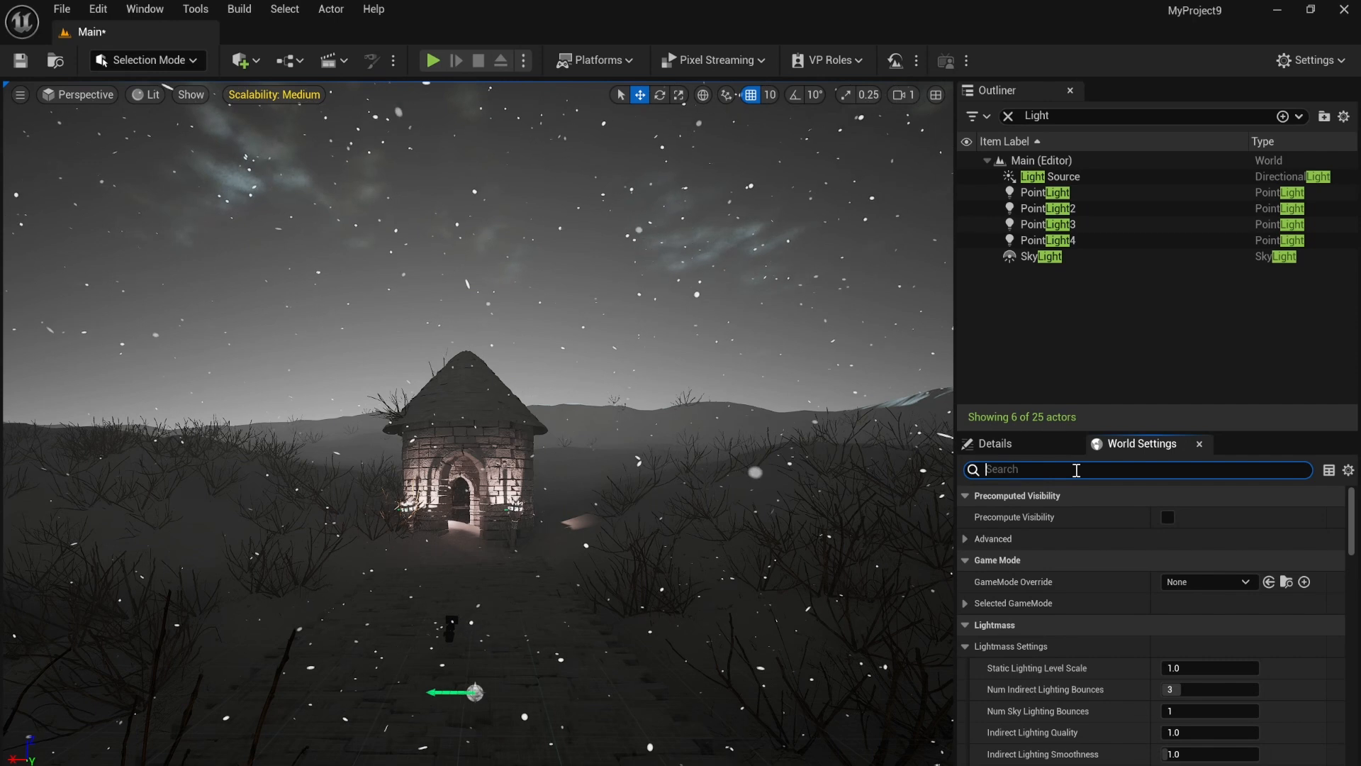
{"action": "type", "text": "Recompute"}
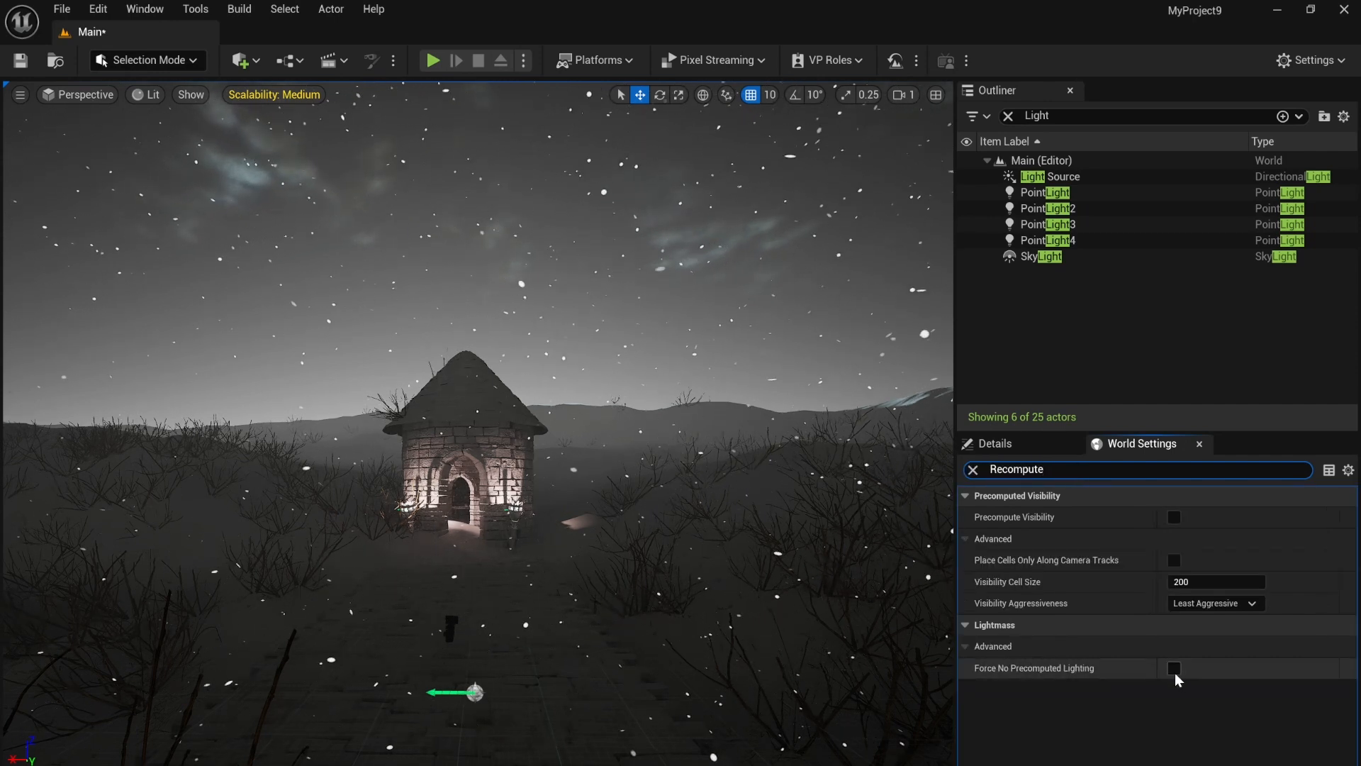
{"action": "left_click", "coordinate": [1173, 669]}
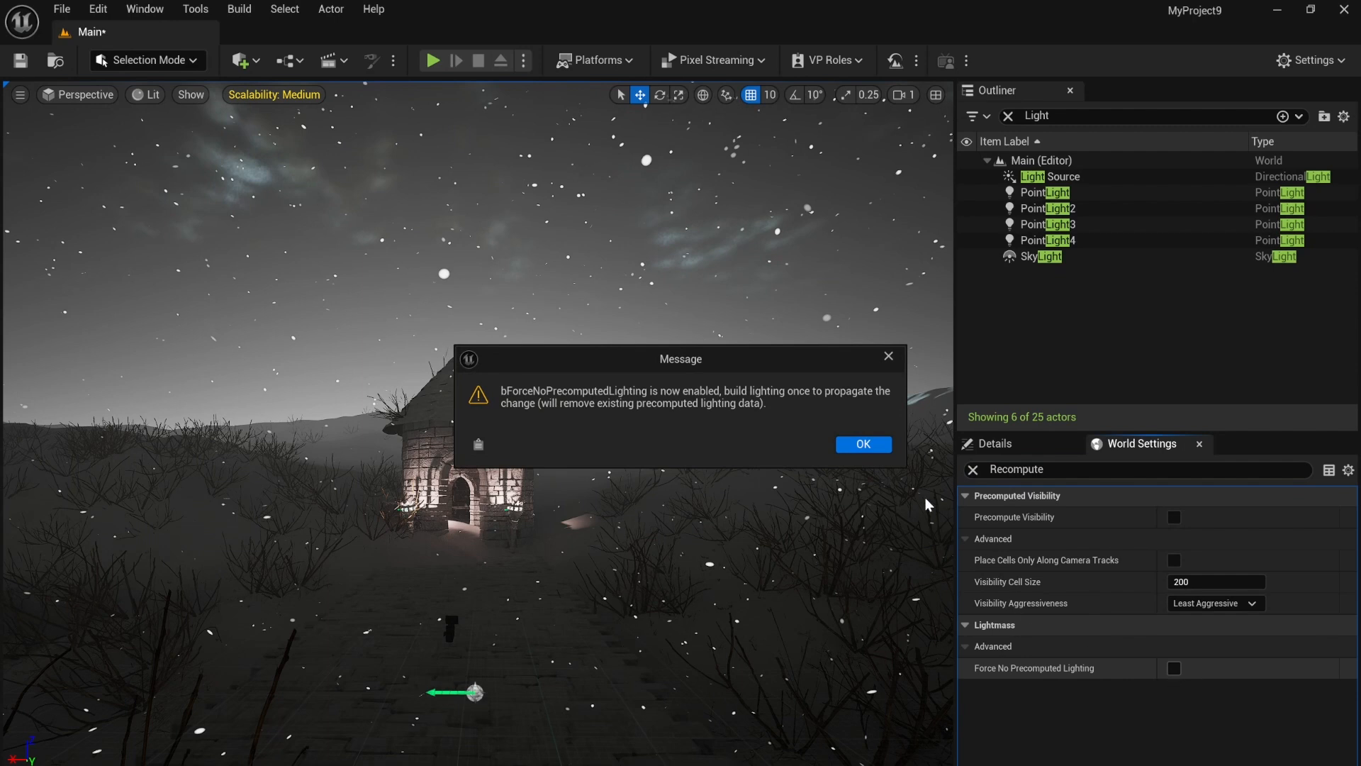
{"action": "left_click", "coordinate": [863, 445]}
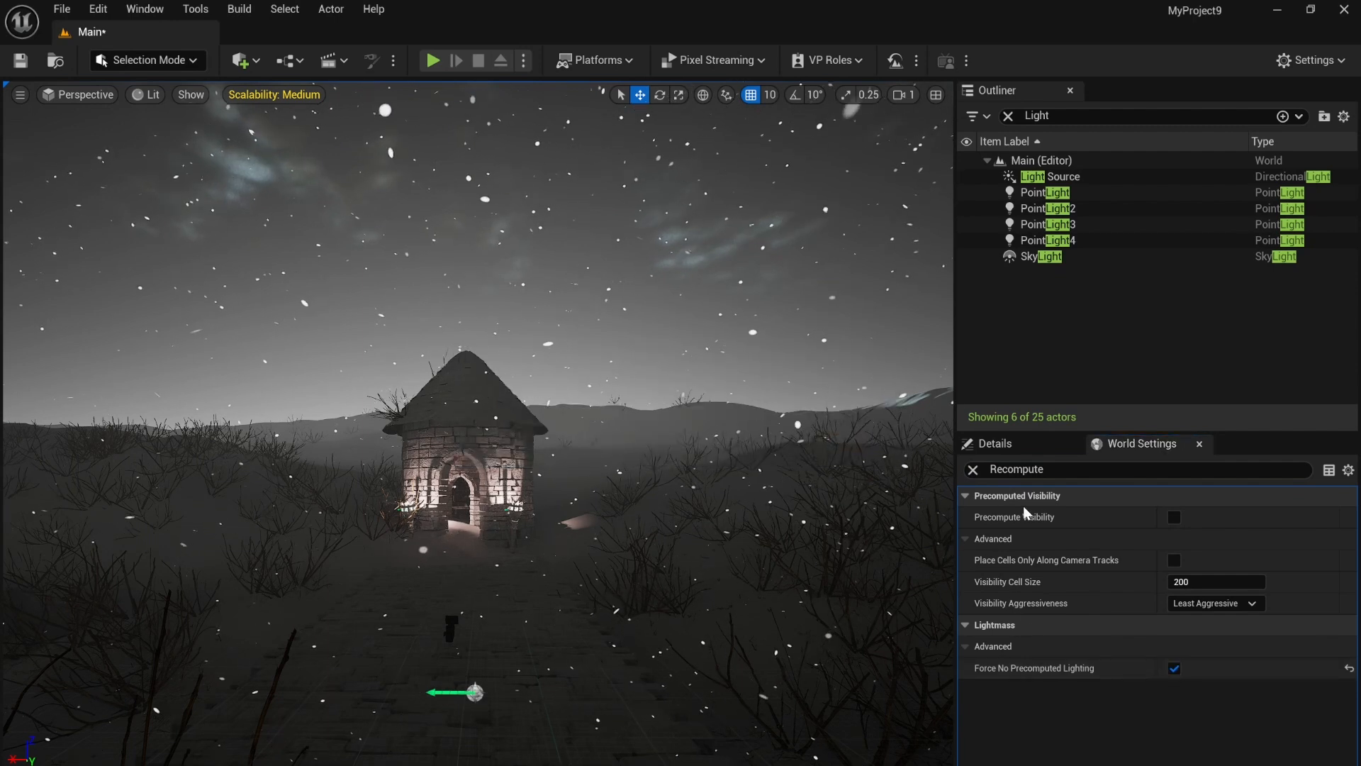
Step: Create a Sky Atmosphere with the Env. Light Mixer and close the mixer
{"action": "left_click", "coordinate": [145, 9]}
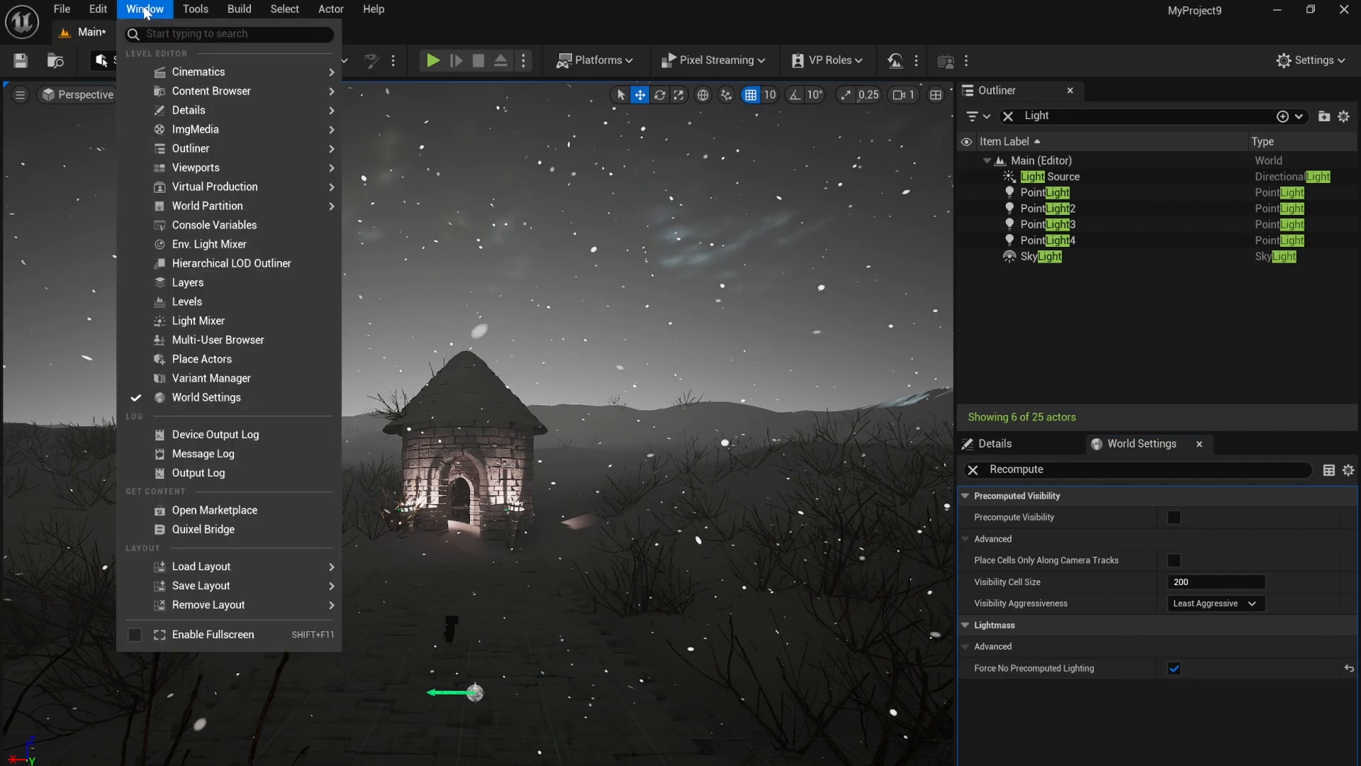
{"action": "left_click", "coordinate": [265, 248]}
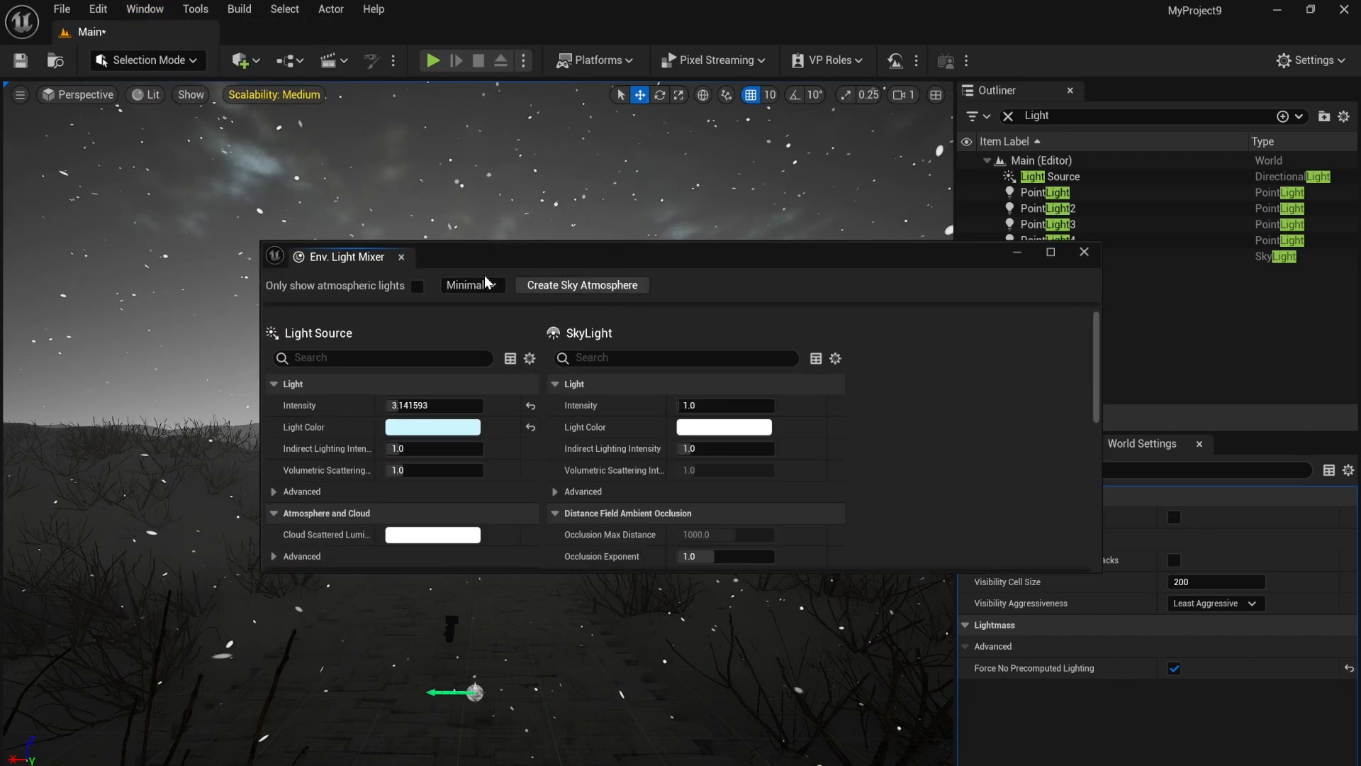
{"action": "left_click", "coordinate": [593, 282]}
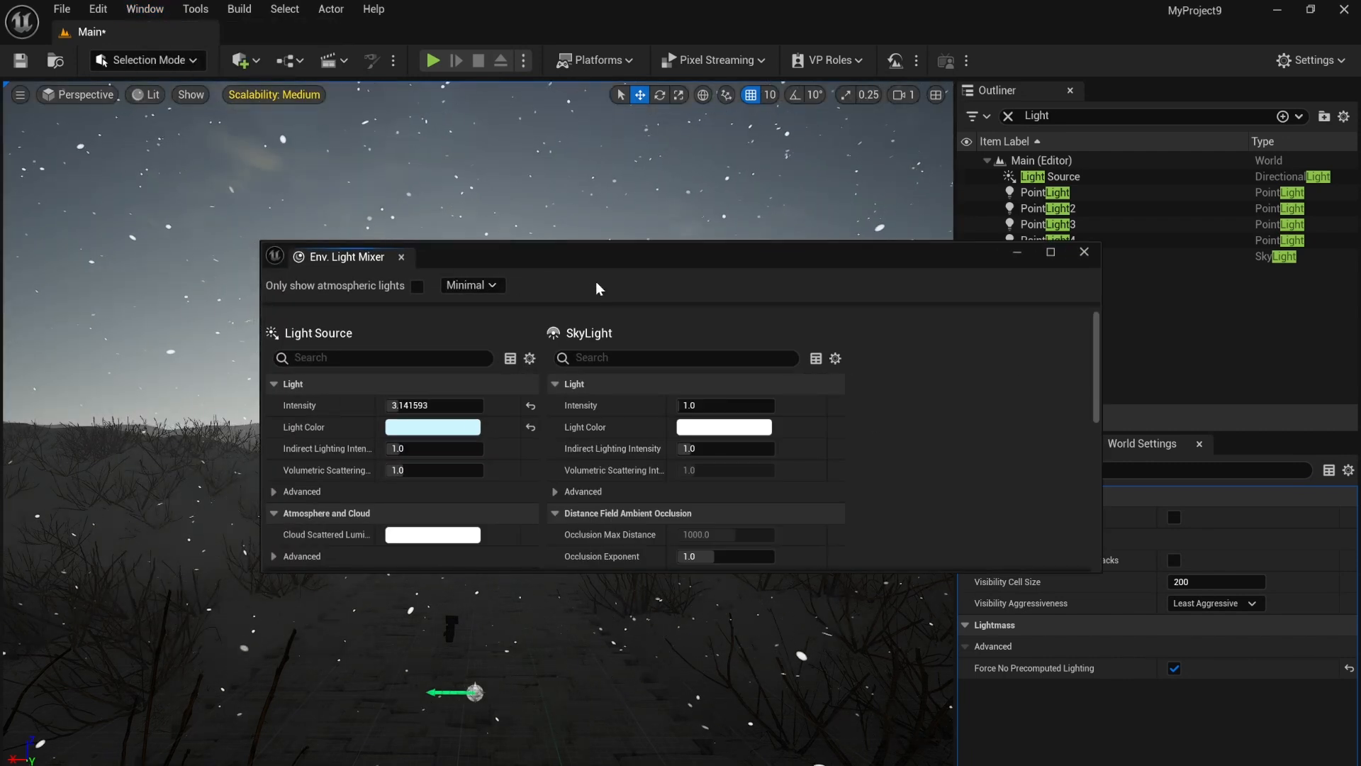
{"action": "left_click", "coordinate": [1083, 252]}
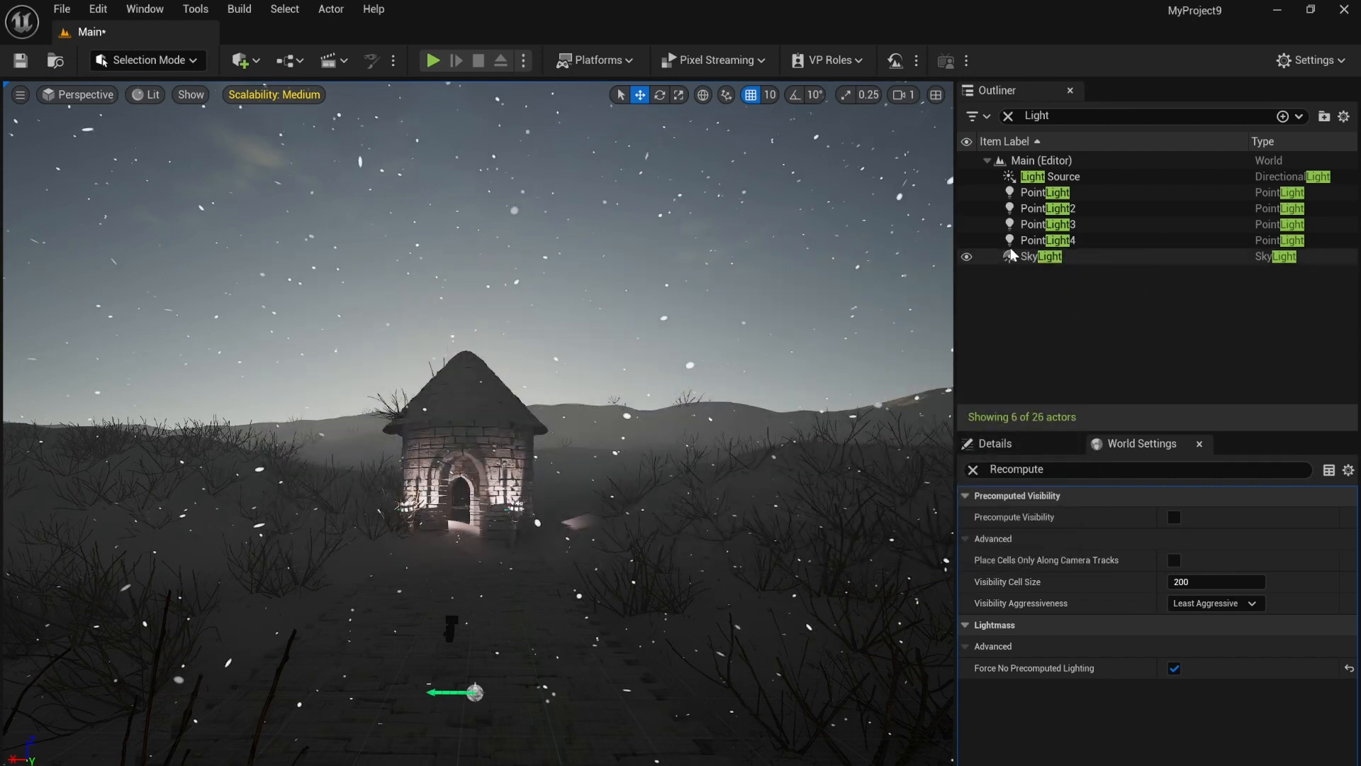
{"action": "right_click_drag", "start_coordinate": [479, 423], "coordinate": [461, 489]}
{"action": "right_click_drag", "start_coordinate": [599, 222], "coordinate": [604, 222]}
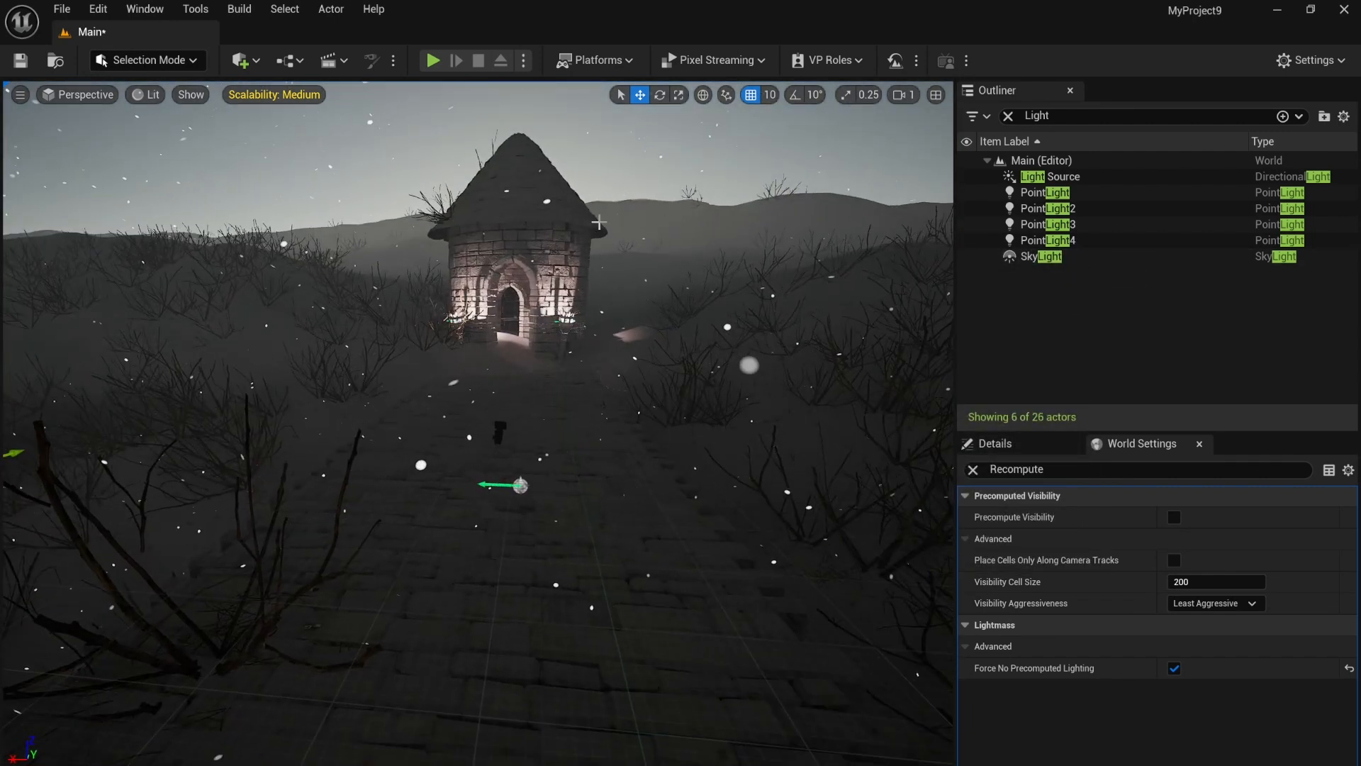